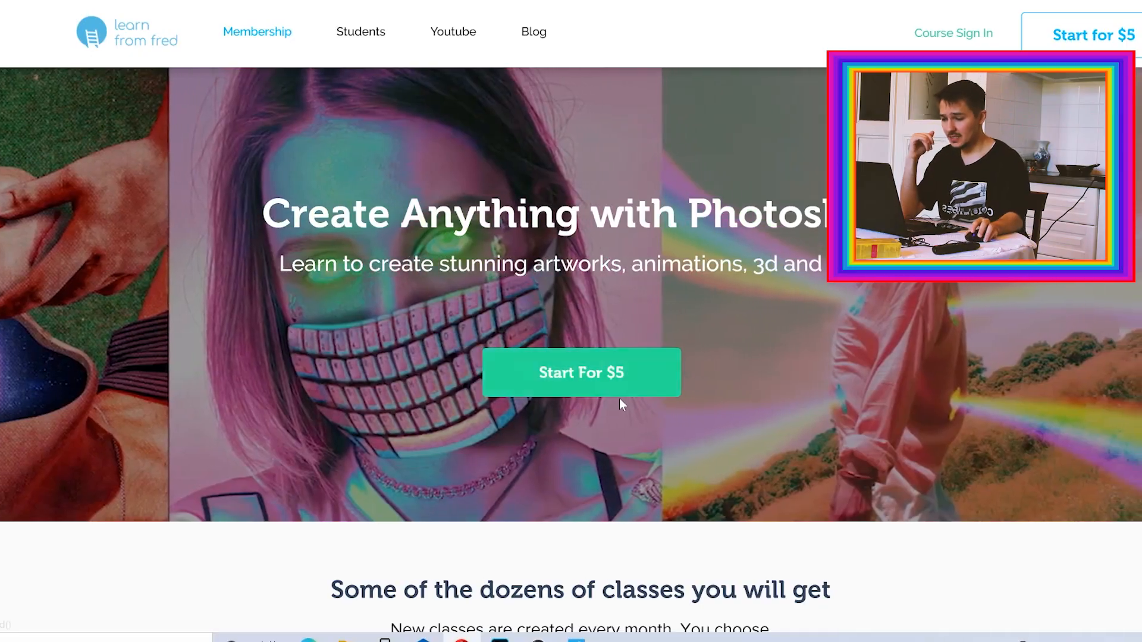
- Browse the Learn from Fred membership page, examining the Photoshop class categories, student artworks and course descriptions
{"action": "scroll", "coordinate": [355, 409], "scroll_direction": "down", "scroll_amount": 8}
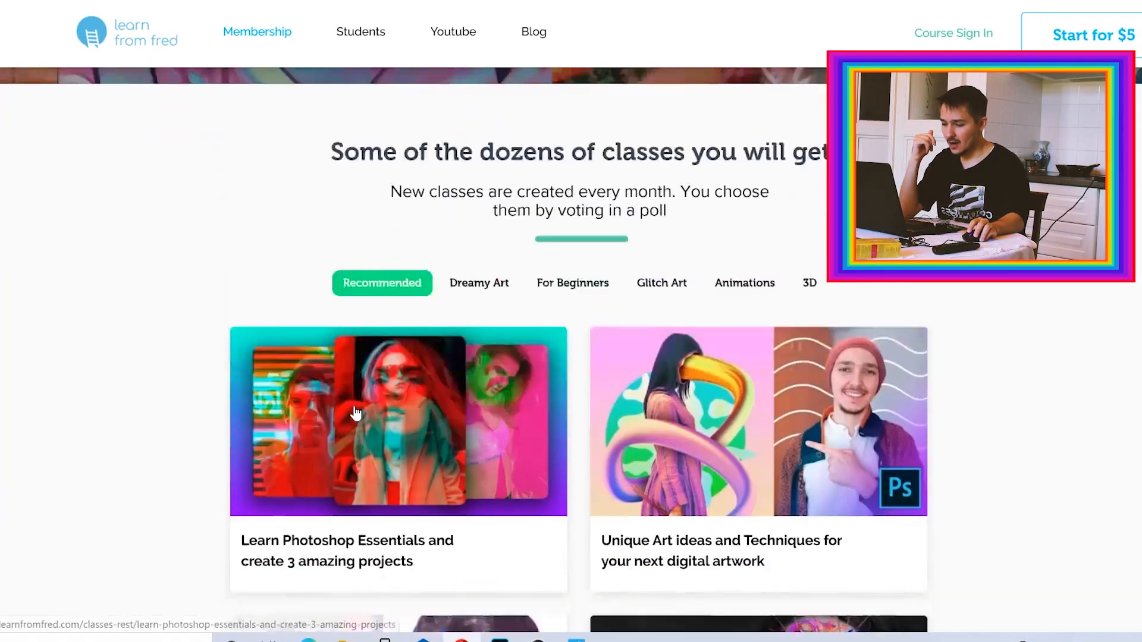
{"action": "scroll", "coordinate": [355, 412], "scroll_direction": "down", "scroll_amount": 1}
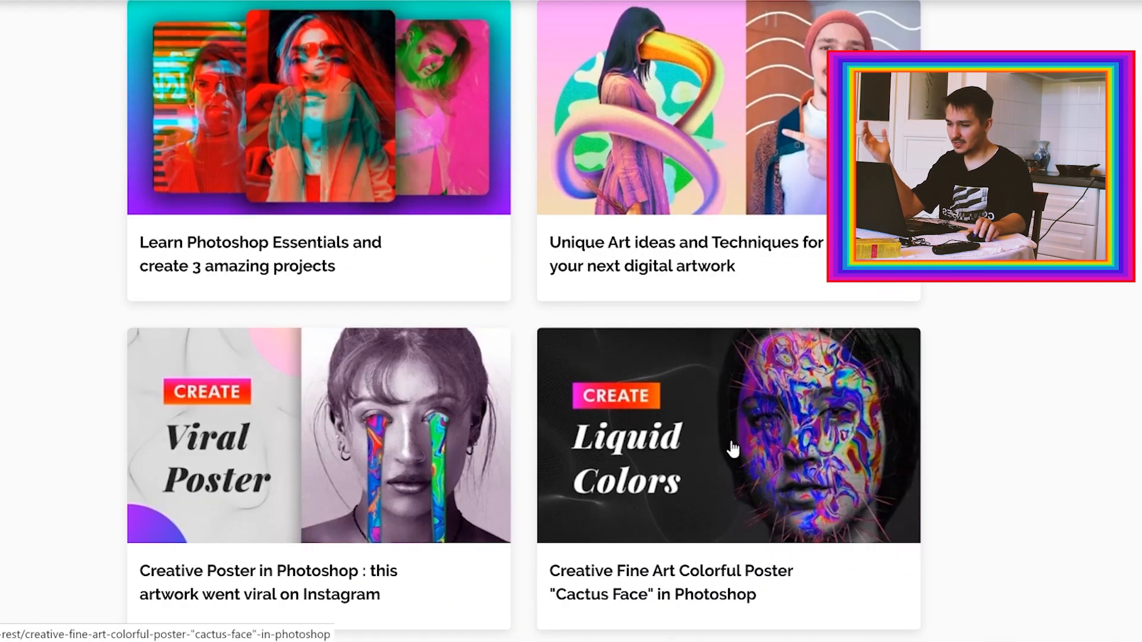
{"action": "scroll", "coordinate": [733, 449], "scroll_direction": "up", "scroll_amount": 1}
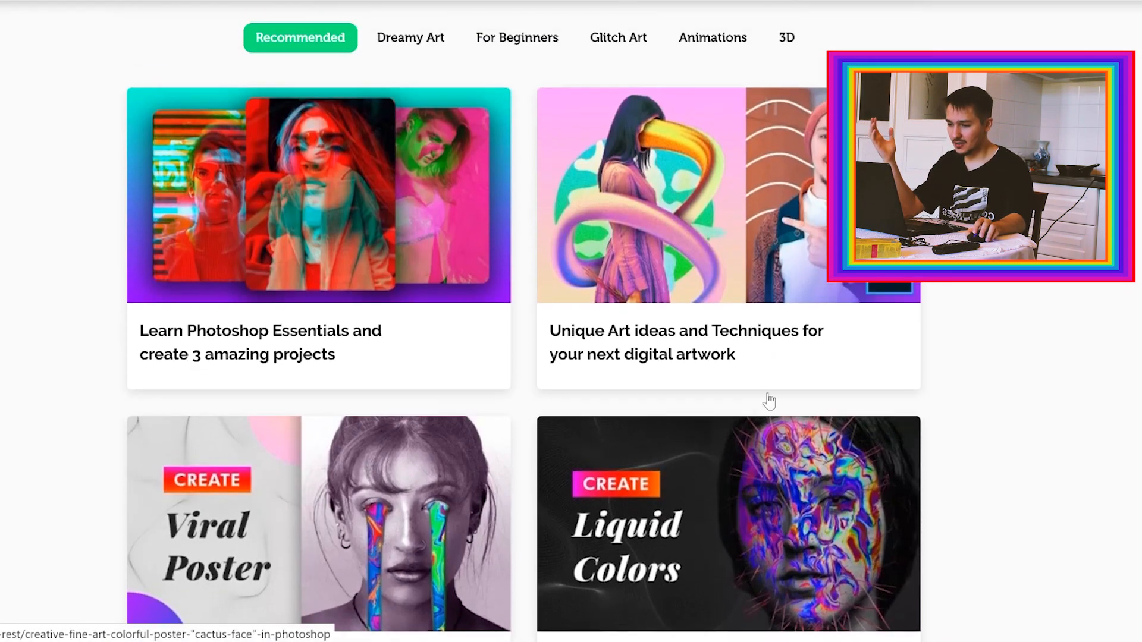
{"action": "left_click", "coordinate": [710, 39]}
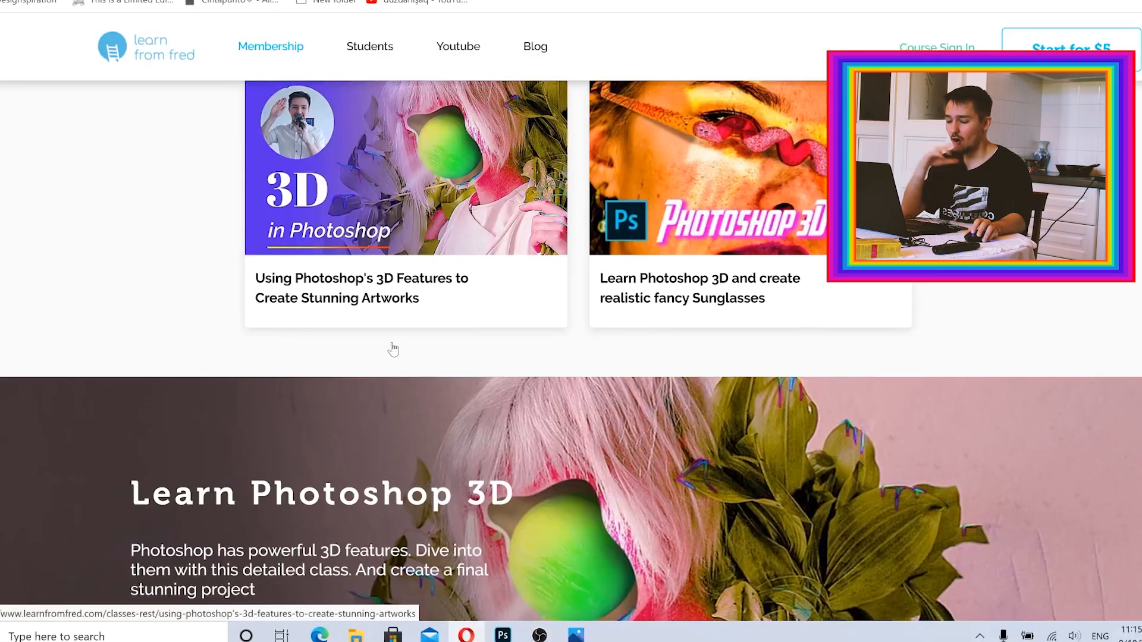
{"action": "scroll", "coordinate": [390, 350], "scroll_direction": "down", "scroll_amount": 10}
{"action": "scroll", "coordinate": [391, 348], "scroll_direction": "down", "scroll_amount": 10}
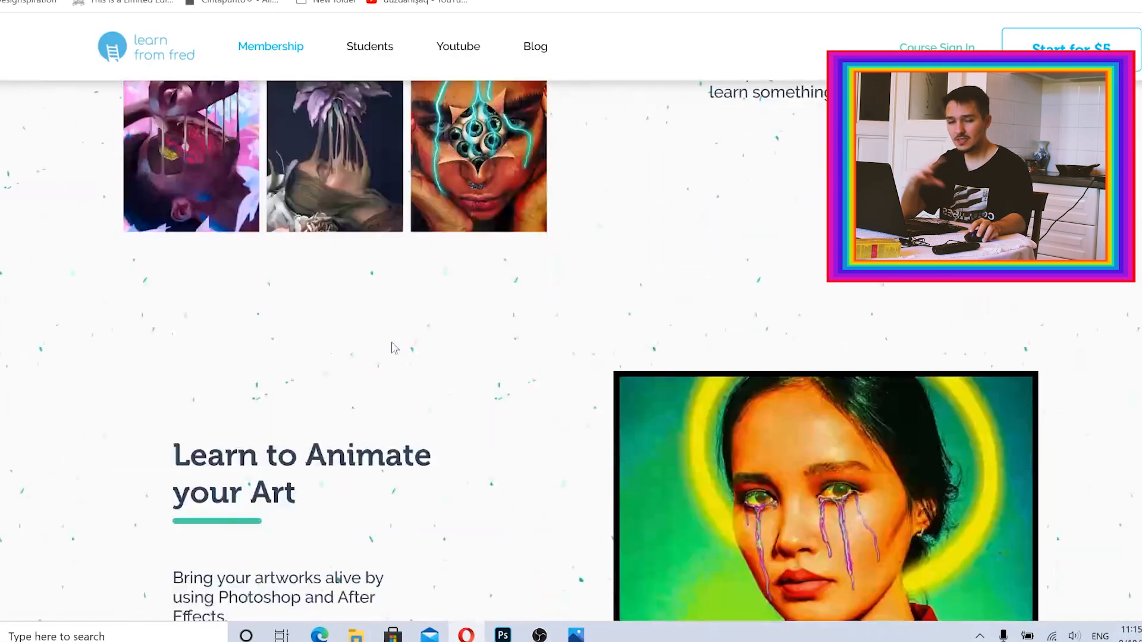
{"action": "scroll", "coordinate": [392, 350], "scroll_direction": "down", "scroll_amount": 5}
{"action": "scroll", "coordinate": [392, 350], "scroll_direction": "down", "scroll_amount": 5}
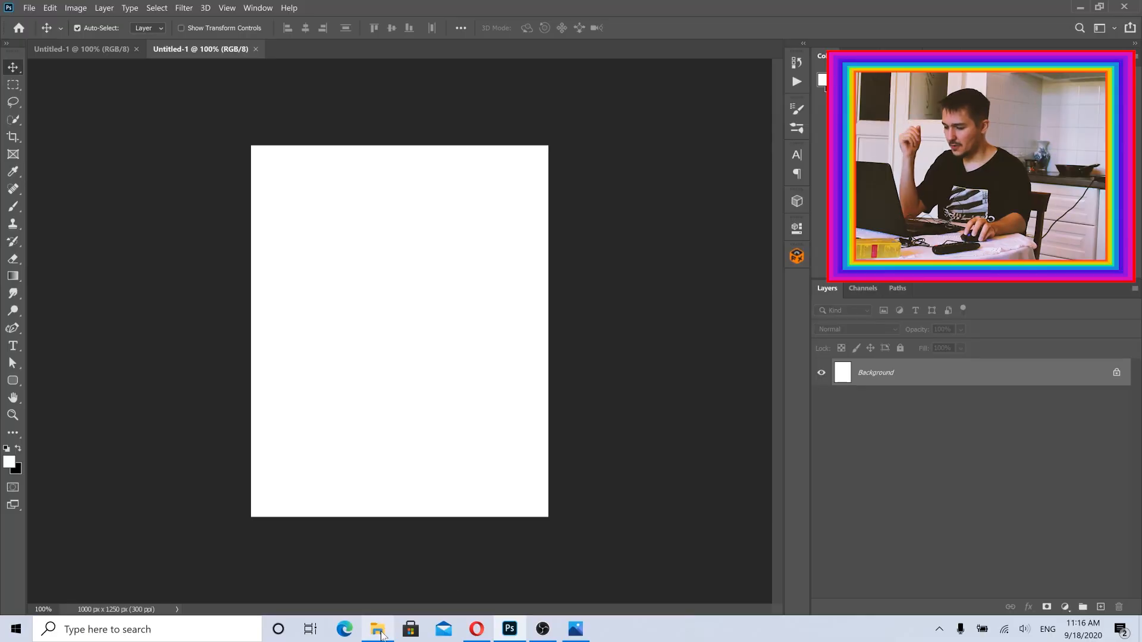
- Switch to File Explorer and place pexels-cottonbro-5119214.jpg from the Downloads folder into the blank 1000 x 1250 px Photoshop document
{"action": "left_click", "coordinate": [381, 634]}
{"action": "scroll", "coordinate": [273, 416], "scroll_direction": "down", "scroll_amount": 2}
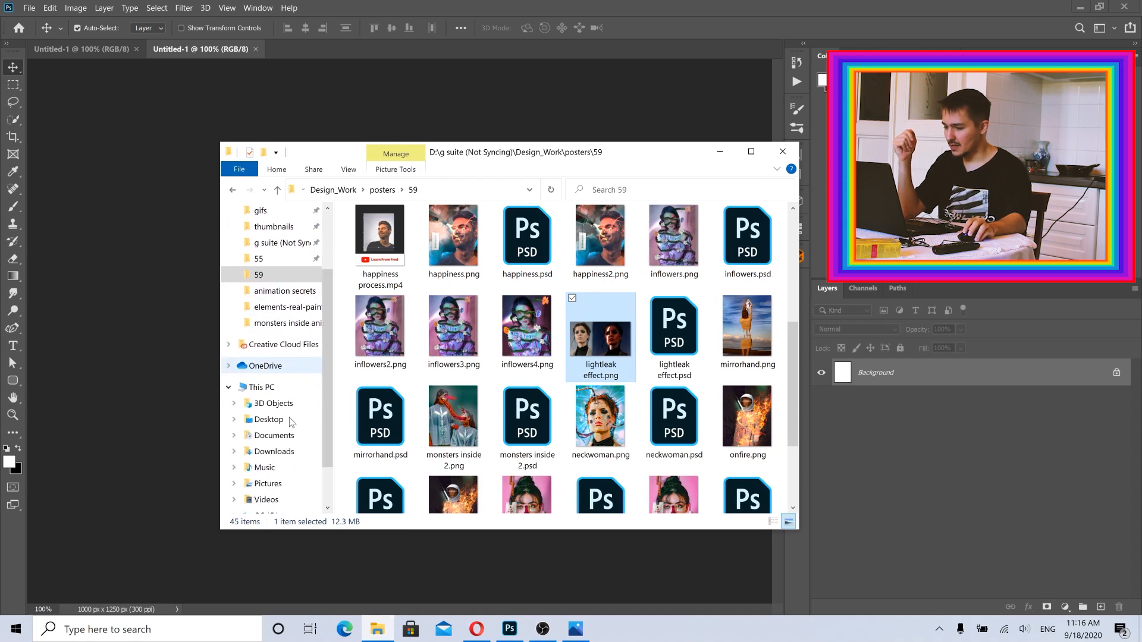
{"action": "left_click", "coordinate": [271, 453]}
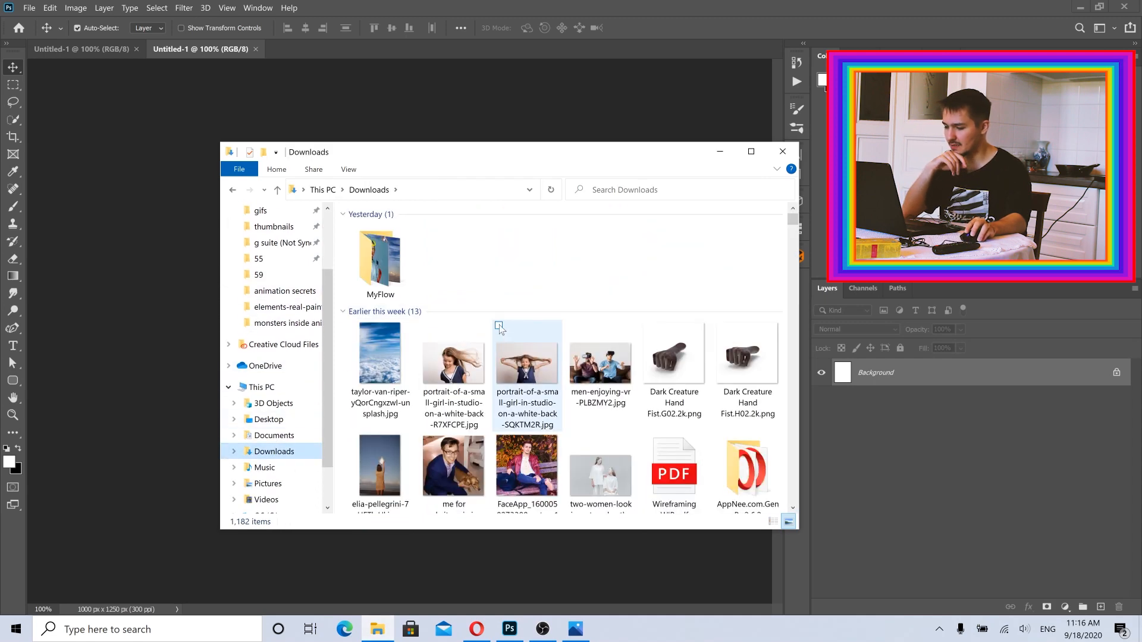
{"action": "scroll", "coordinate": [500, 327], "scroll_direction": "down", "scroll_amount": 3}
{"action": "scroll", "coordinate": [500, 331], "scroll_direction": "down", "scroll_amount": 8}
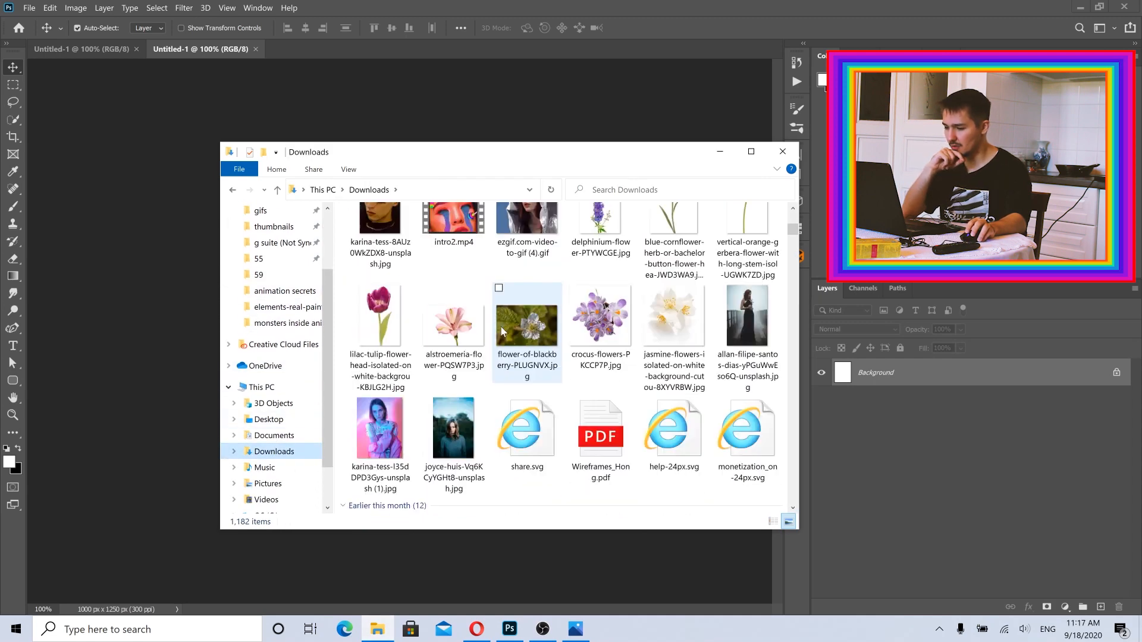
{"action": "left_click_drag", "start_coordinate": [659, 430], "coordinate": [466, 365]}
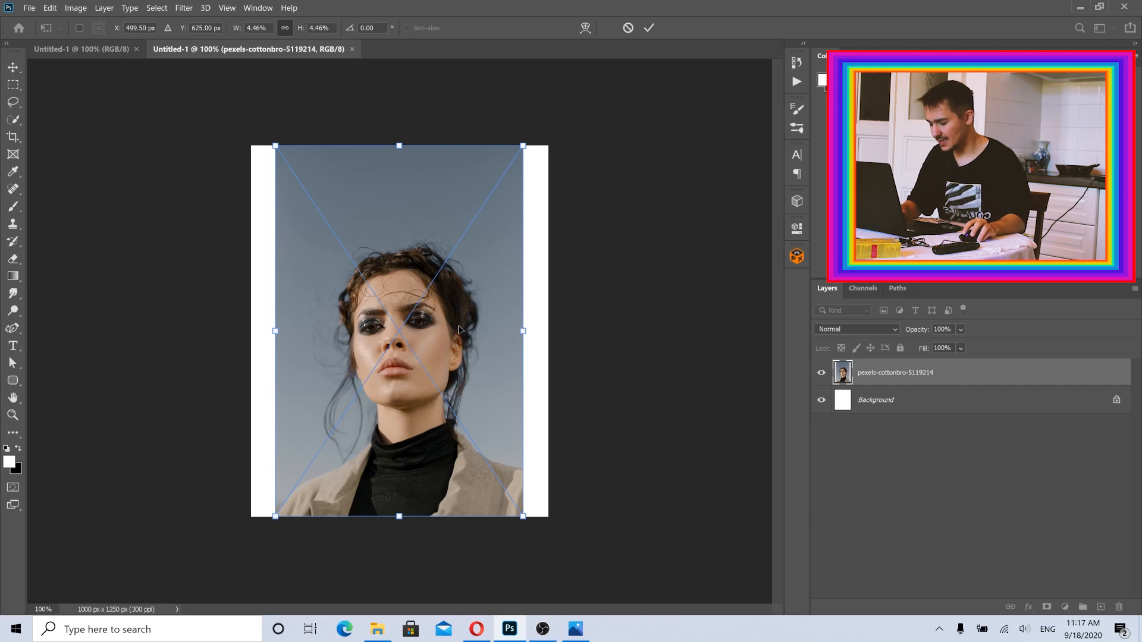
- Enlarge the placed portrait beyond the canvas width and shift it upward so it covers the whole white background
{"action": "left_click_drag", "start_coordinate": [525, 331], "coordinate": [555, 331]}
{"action": "left_click_drag", "start_coordinate": [275, 332], "coordinate": [238, 331]}
{"action": "left_click_drag", "start_coordinate": [436, 404], "coordinate": [433, 371]}
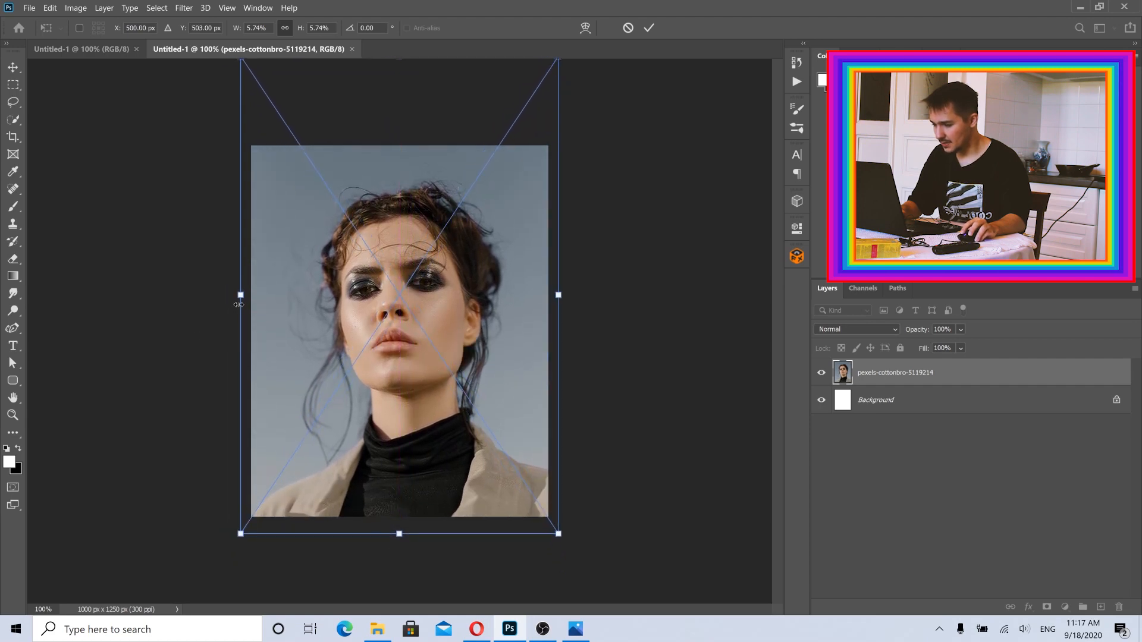
{"action": "left_click_drag", "start_coordinate": [241, 301], "coordinate": [227, 301]}
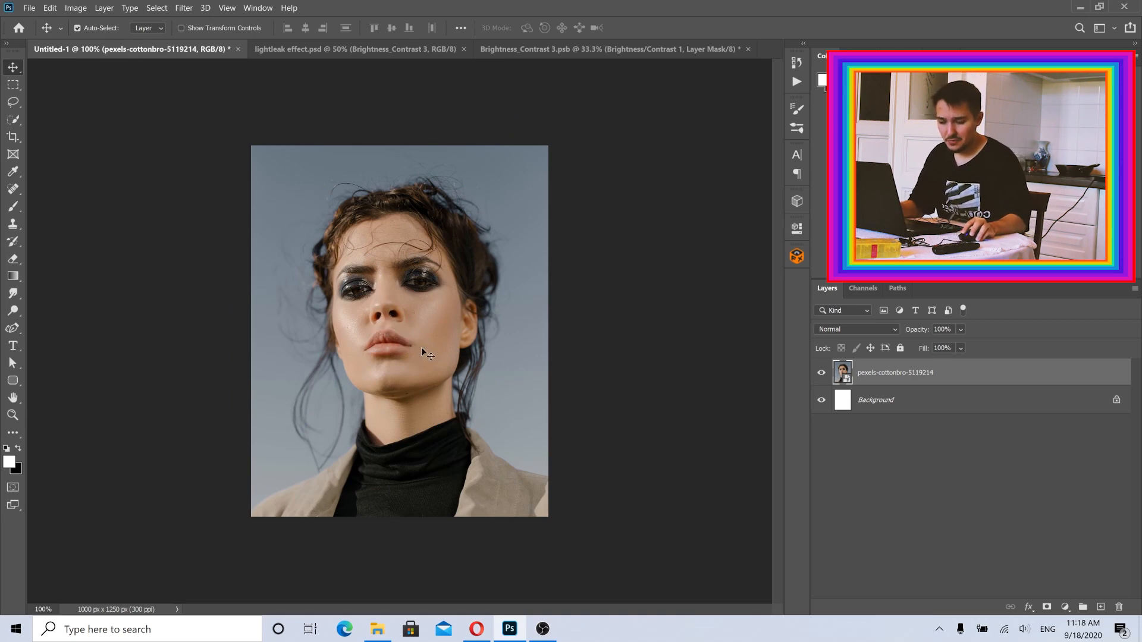
- Darken the portrait with a Brightness/Contrast adjustment layer set to brightness -150 and contrast 100
{"action": "left_click", "coordinate": [1064, 607]}
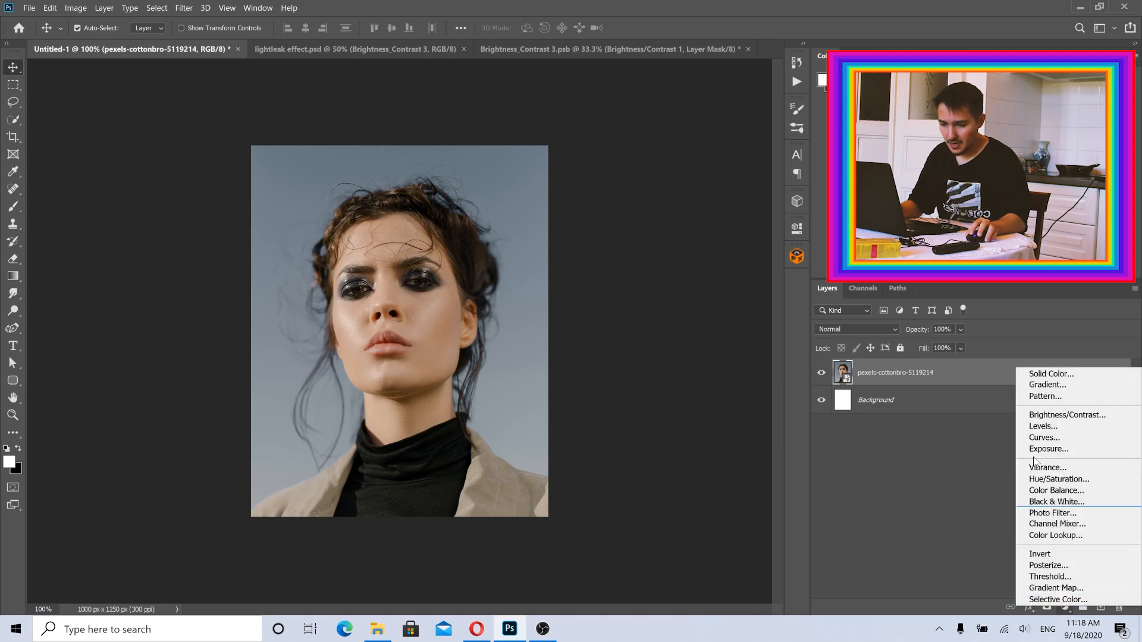
{"action": "left_click", "coordinate": [1045, 418]}
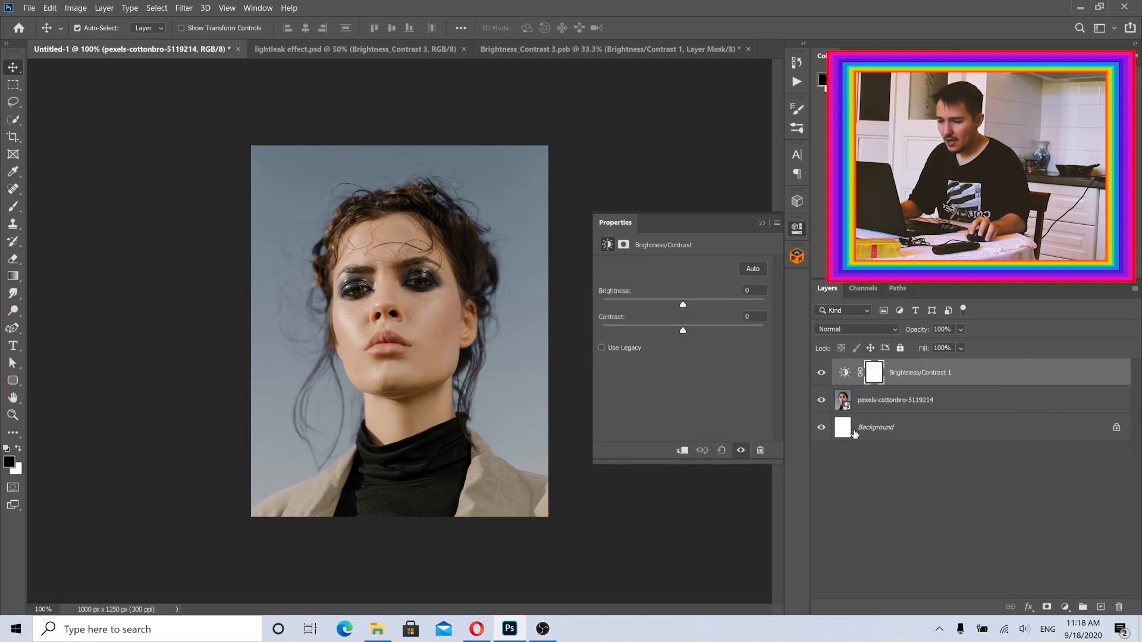
{"action": "left_click_drag", "start_coordinate": [675, 303], "coordinate": [538, 302]}
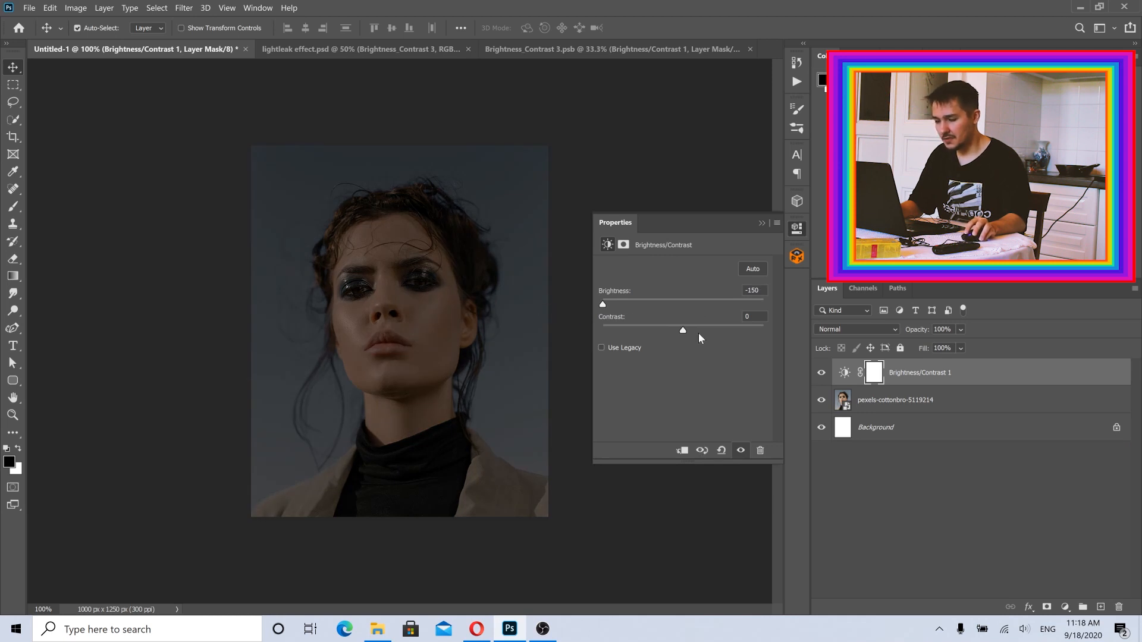
{"action": "left_click_drag", "start_coordinate": [687, 330], "coordinate": [809, 330]}
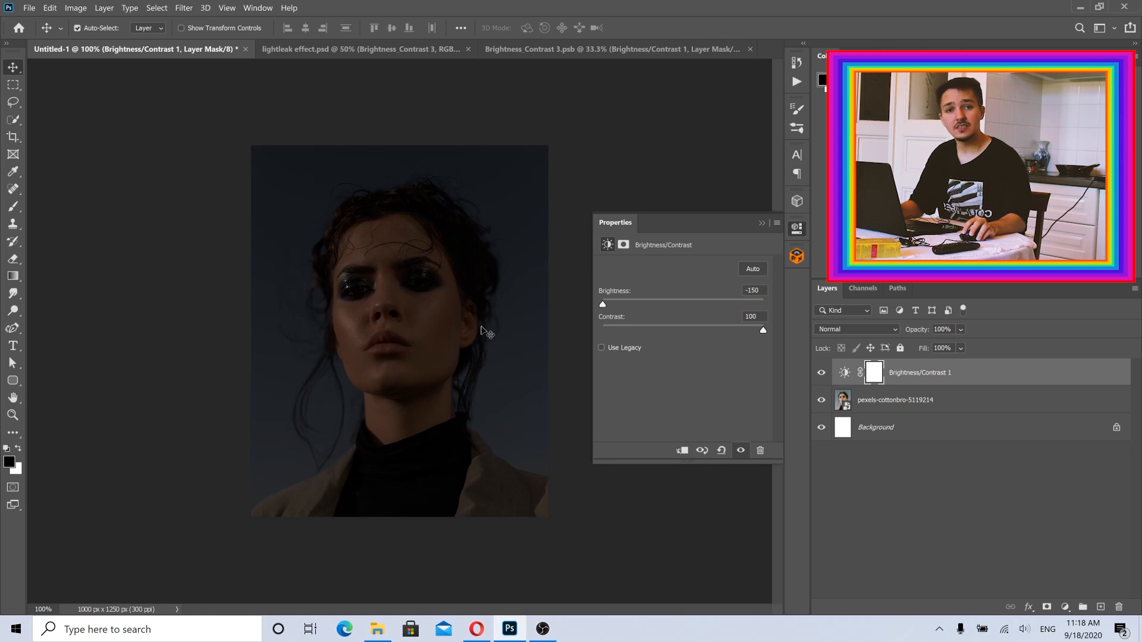
{"action": "left_click", "coordinate": [763, 223]}
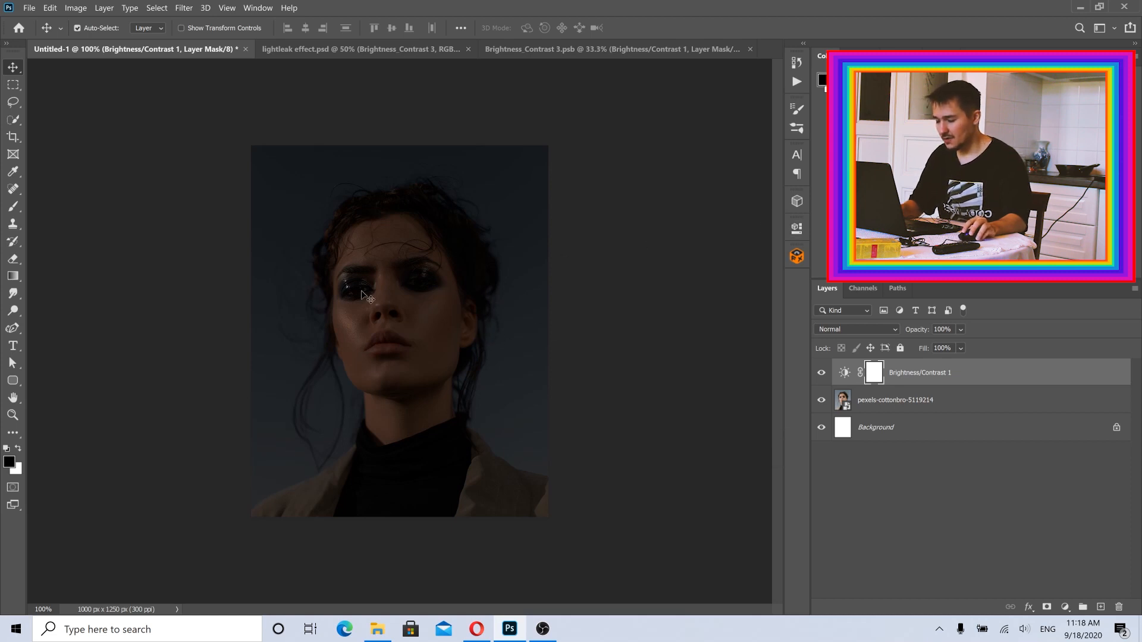
- Set up the Curvature Pen Tool in Path mode with Combine Shapes for tracing on the woman's face
{"action": "scroll", "coordinate": [356, 271], "scroll_direction": "up", "scroll_amount": 3}
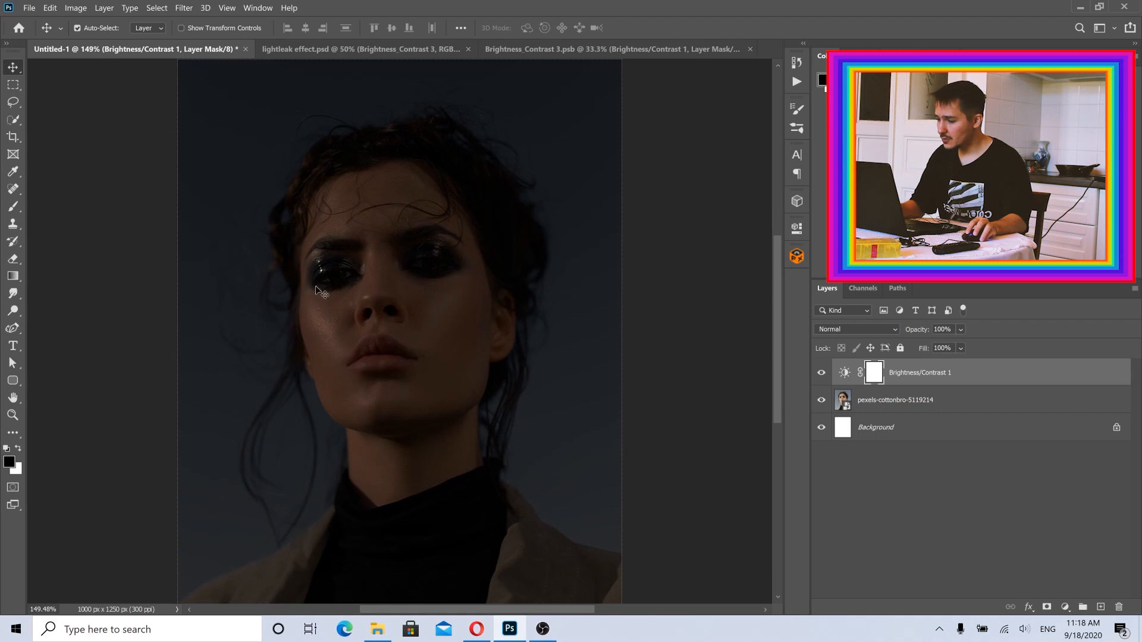
{"action": "left_click", "coordinate": [13, 331]}
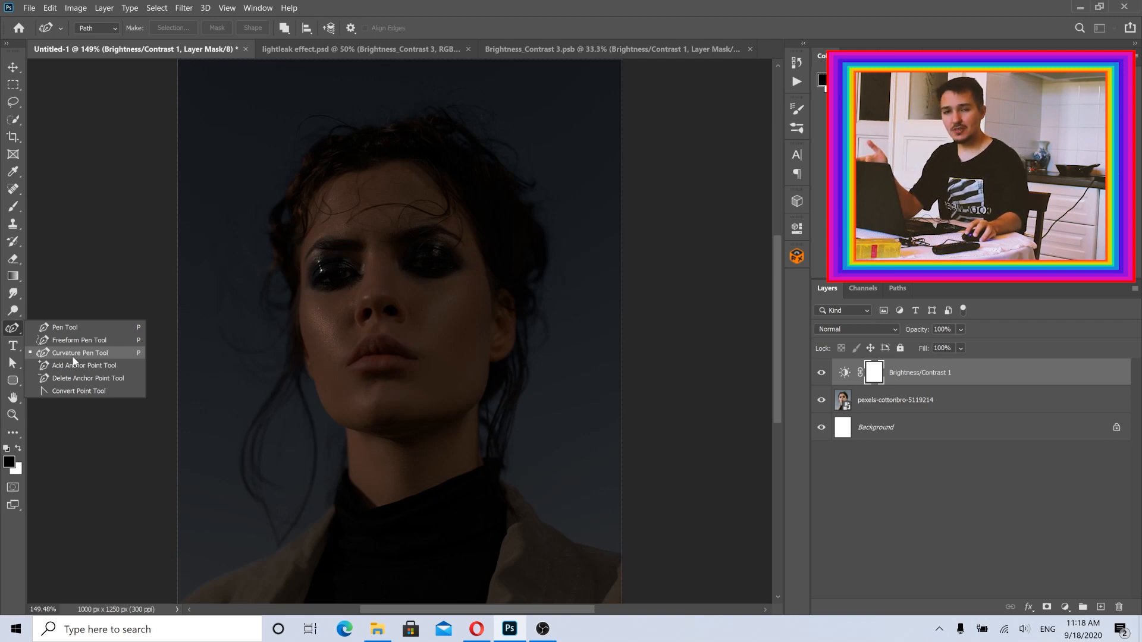
{"action": "left_click", "coordinate": [80, 353]}
{"action": "scroll", "coordinate": [336, 181], "scroll_direction": "up", "scroll_amount": 3}
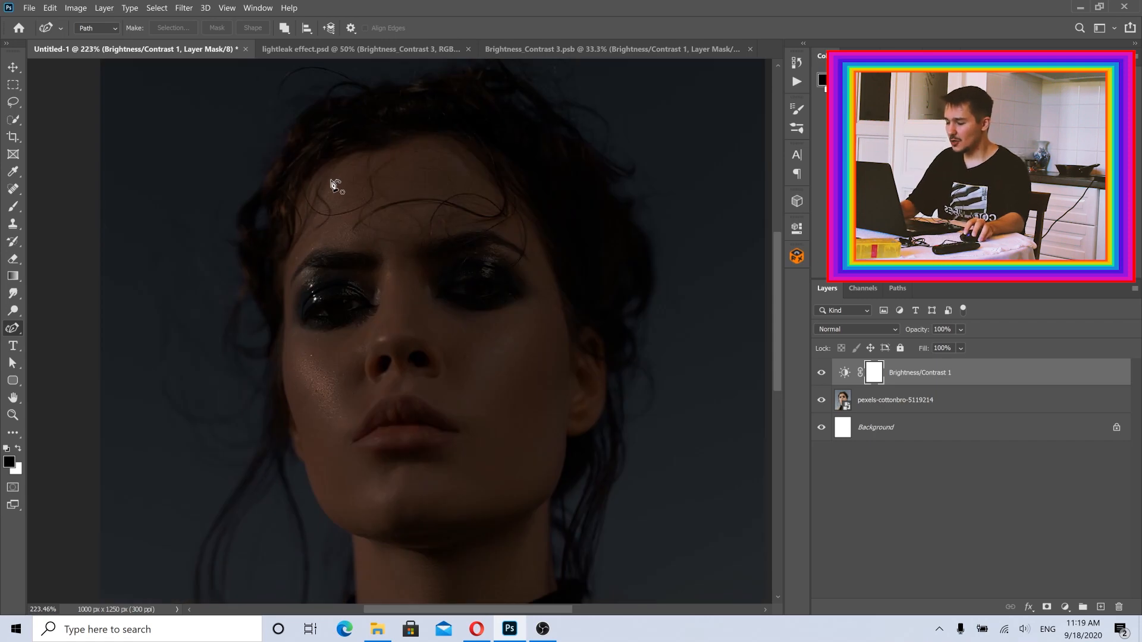
{"action": "left_click", "coordinate": [99, 29]}
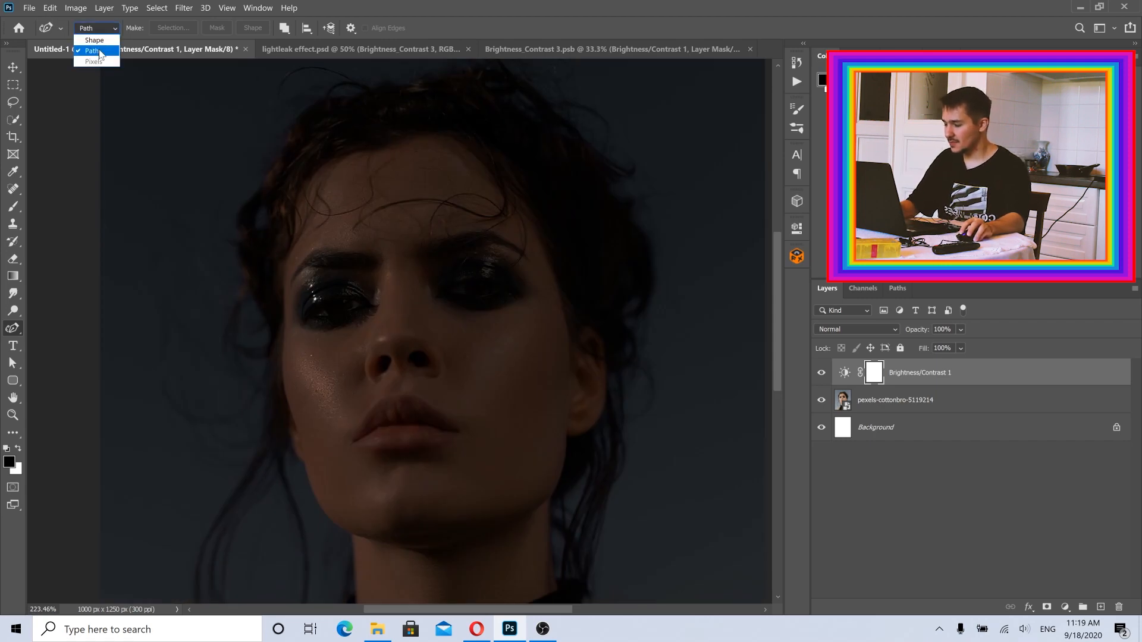
{"action": "left_click", "coordinate": [100, 53]}
{"action": "left_click", "coordinate": [291, 31]}
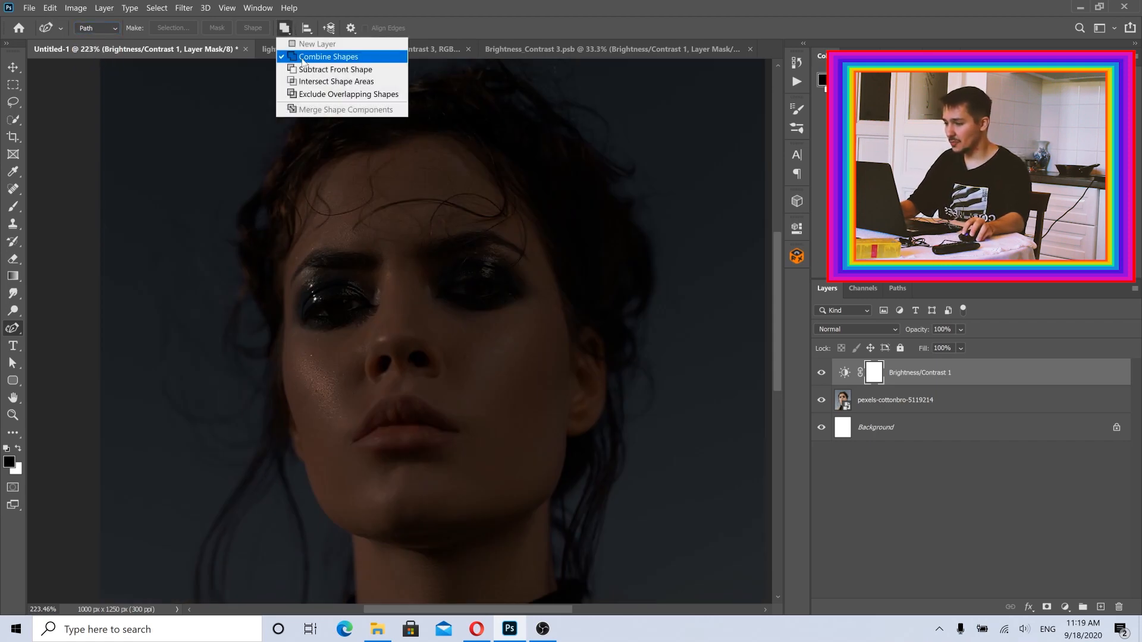
{"action": "left_click", "coordinate": [304, 53]}
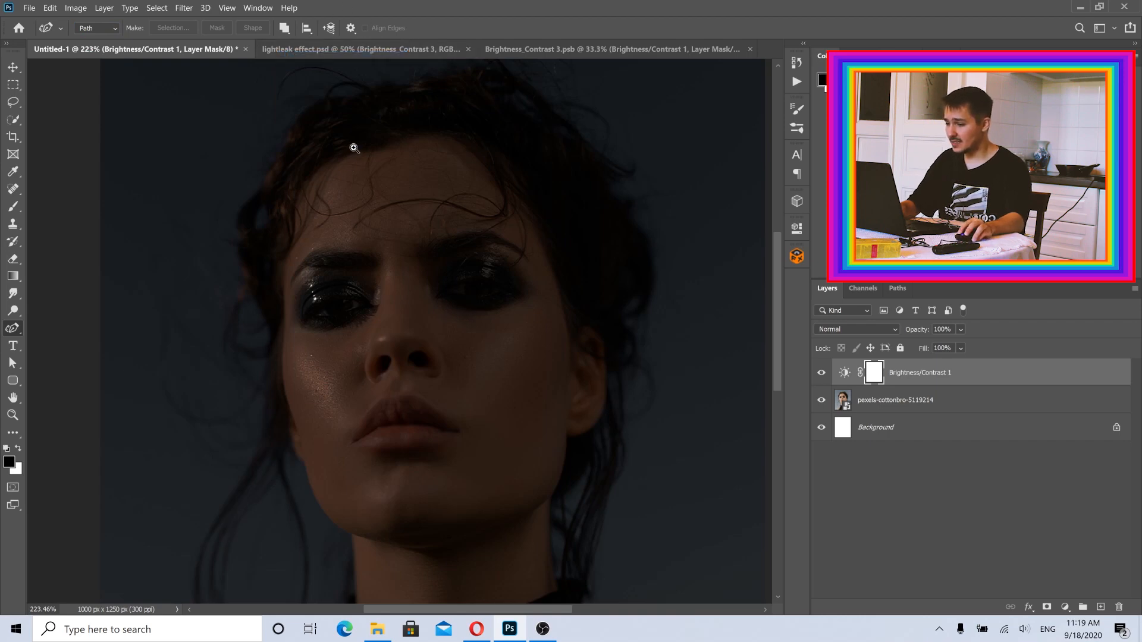
{"action": "scroll", "coordinate": [357, 146], "scroll_direction": "up", "scroll_amount": 2}
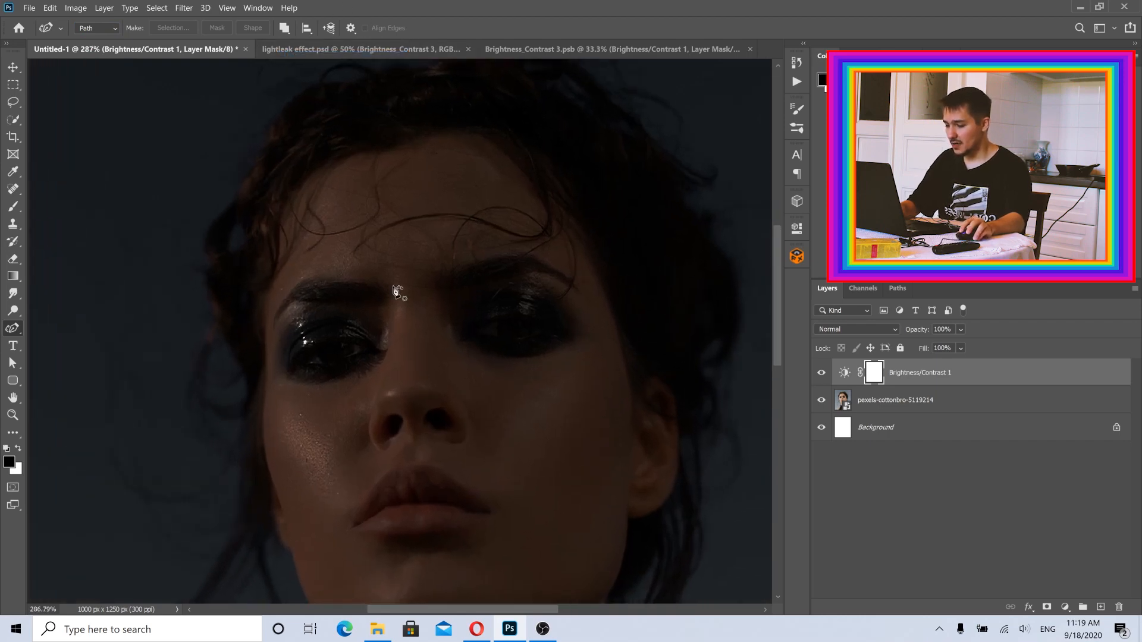
- Examine the light streak on the face in the finished Brightness_Contrast 3.psb, and return to the Untitled-1 document
{"action": "left_click", "coordinate": [378, 629]}
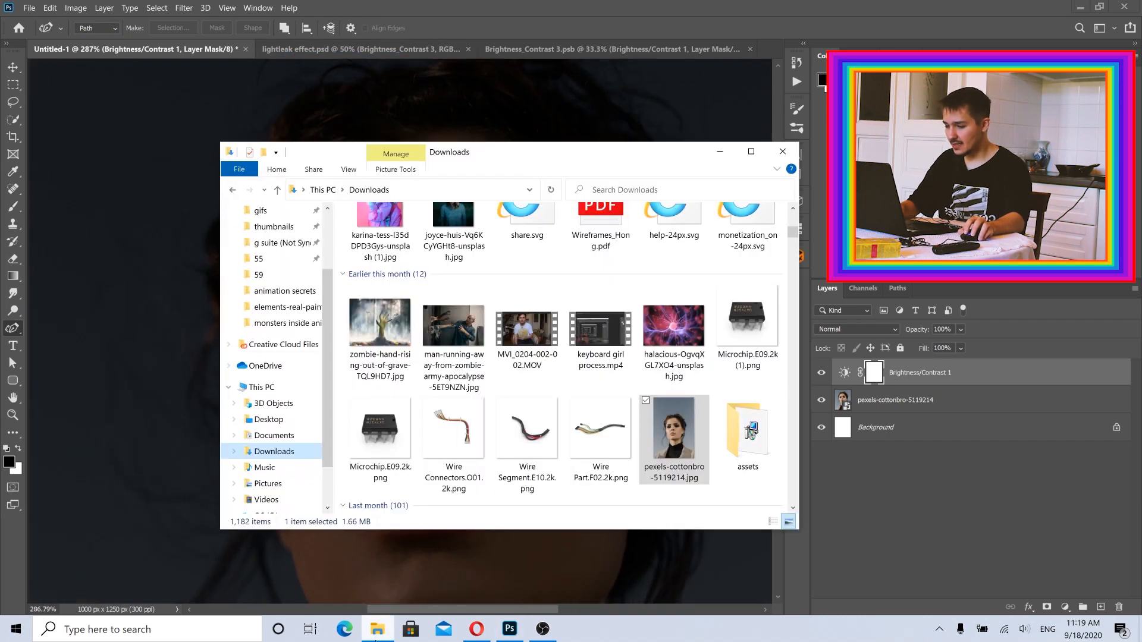
{"action": "left_click", "coordinate": [277, 275]}
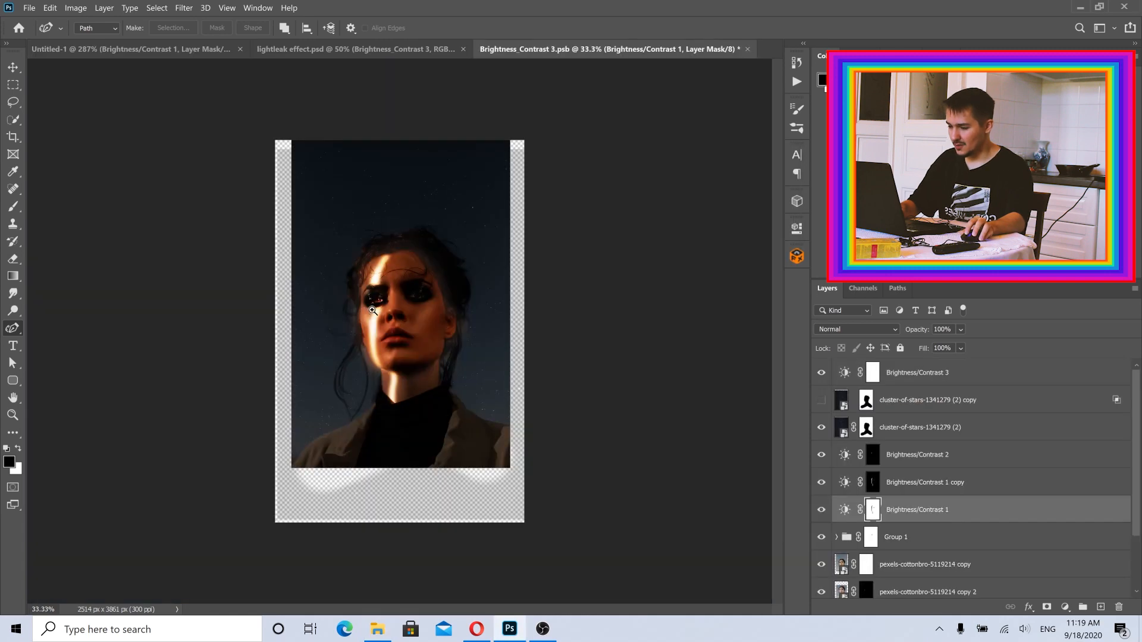
{"action": "scroll", "coordinate": [404, 311], "scroll_direction": "up", "scroll_amount": 5}
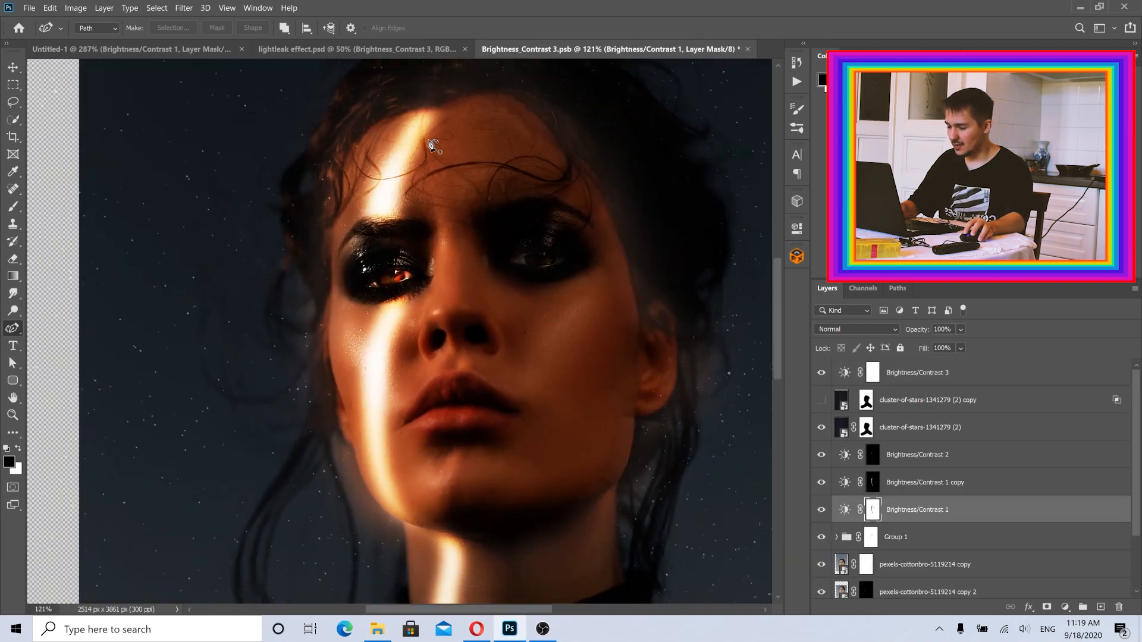
{"action": "left_click", "coordinate": [119, 49]}
- Draw a curved path from the hairline down the forehead, over the eyebrow and across the inner part of the eye on the image's left
{"action": "left_click_drag", "start_coordinate": [360, 246], "coordinate": [370, 222]}
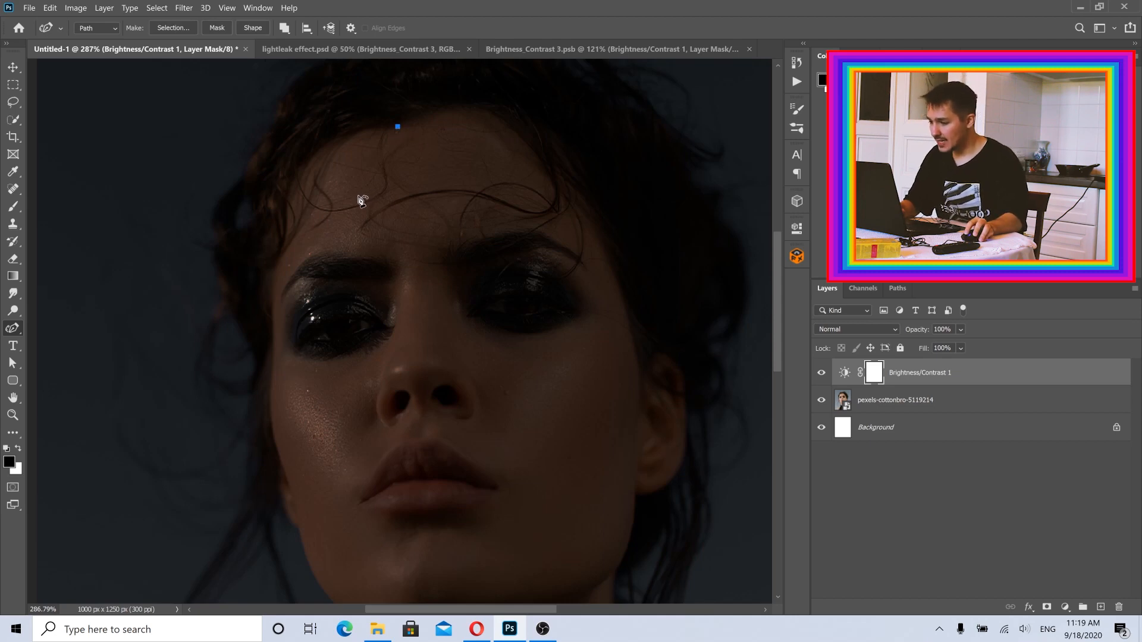
{"action": "left_click", "coordinate": [361, 257]}
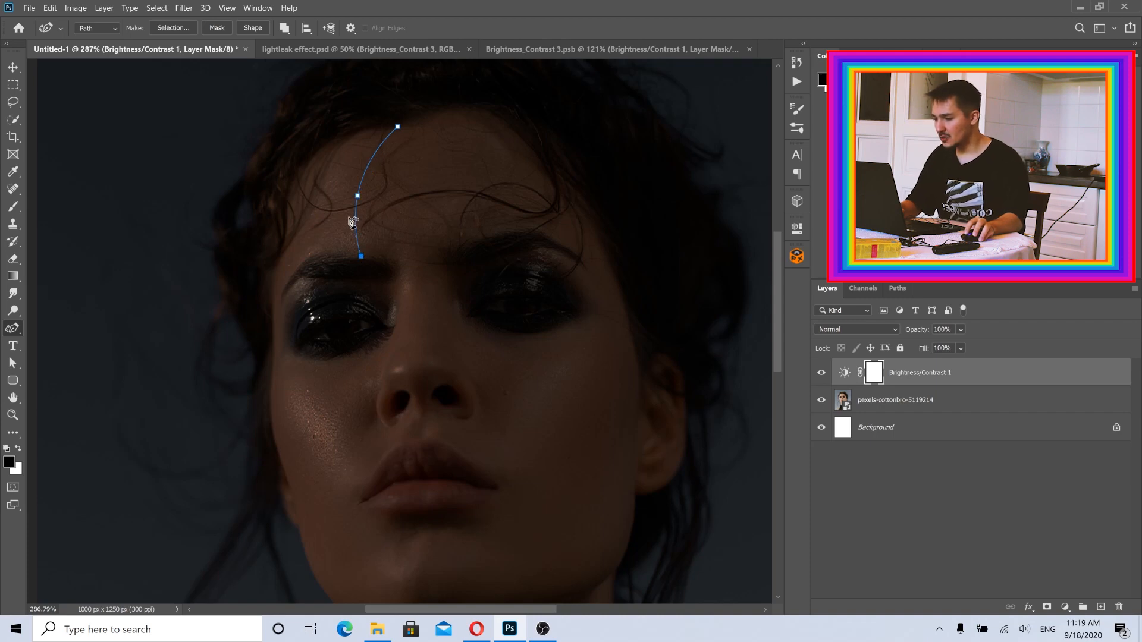
{"action": "left_click", "coordinate": [364, 280]}
{"action": "left_click", "coordinate": [358, 300]}
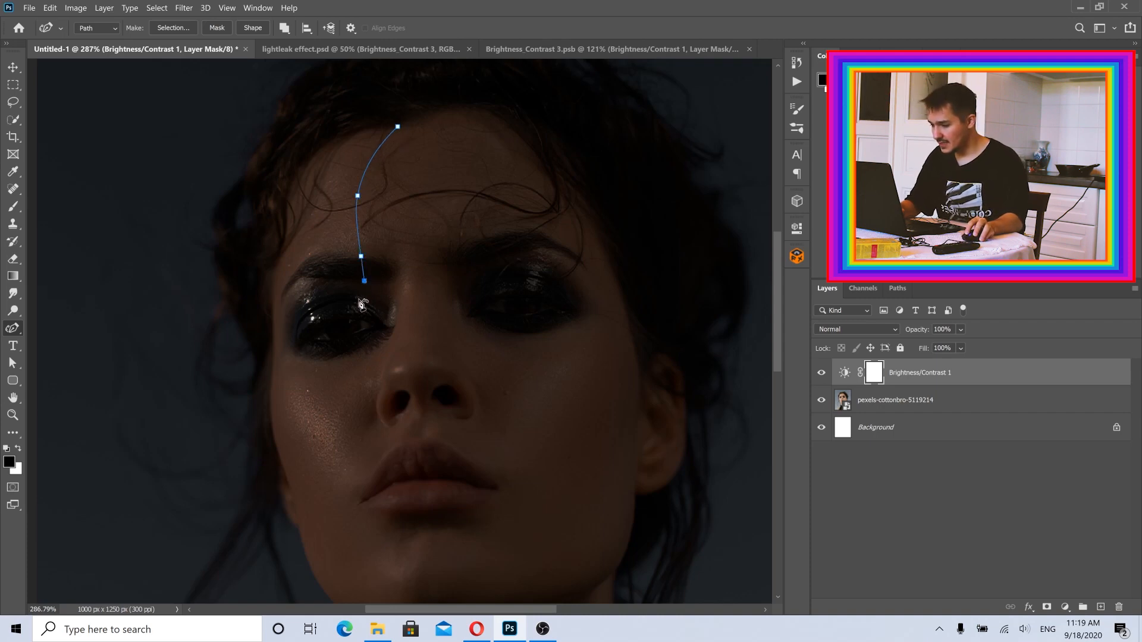
{"action": "left_click", "coordinate": [355, 326]}
{"action": "left_click", "coordinate": [362, 343]}
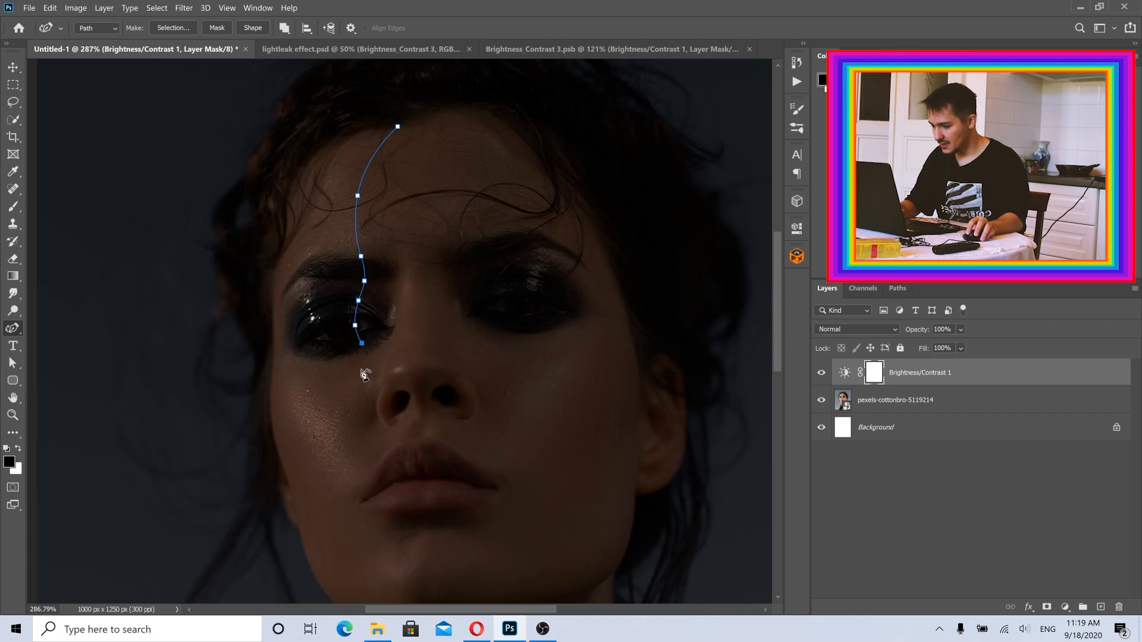
- Extend the curved path from the inner eye down the cheek, past the mouth corner, and along the underside of the jaw
{"action": "left_click", "coordinate": [340, 416]}
{"action": "left_click", "coordinate": [342, 512]}
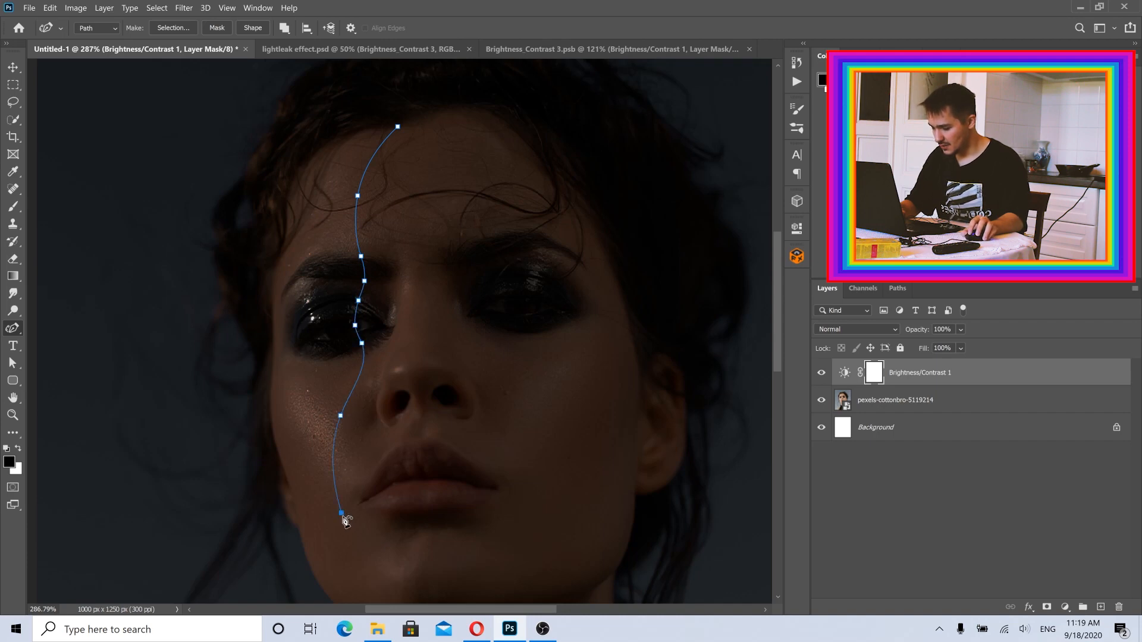
{"action": "scroll", "coordinate": [374, 440], "scroll_direction": "down", "scroll_amount": 3}
{"action": "left_click", "coordinate": [391, 477]}
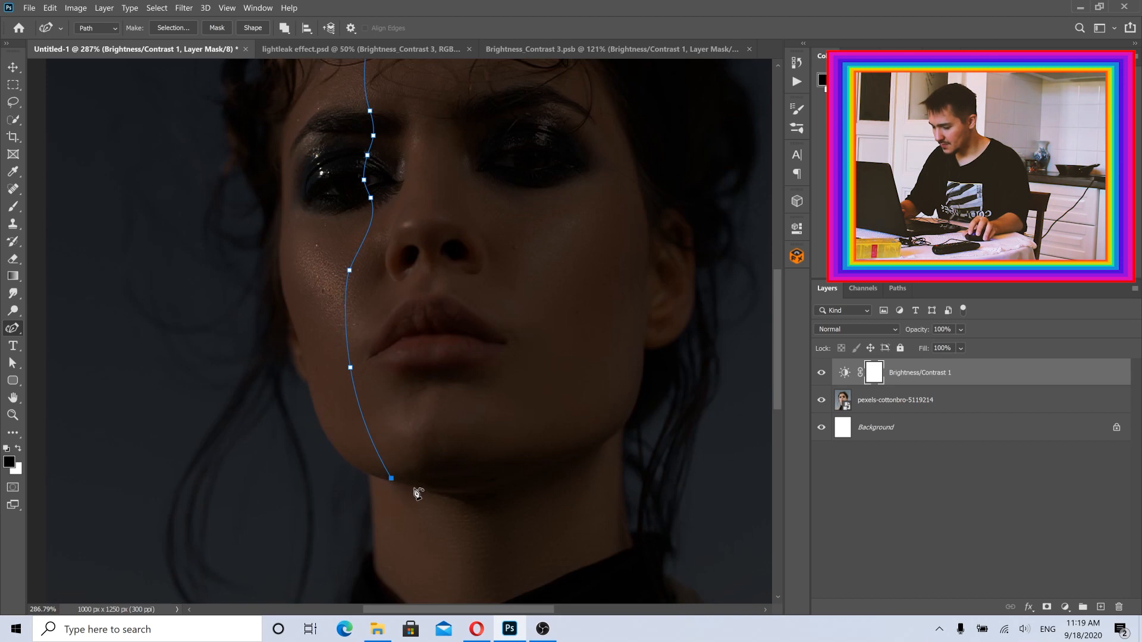
{"action": "left_click", "coordinate": [405, 484]}
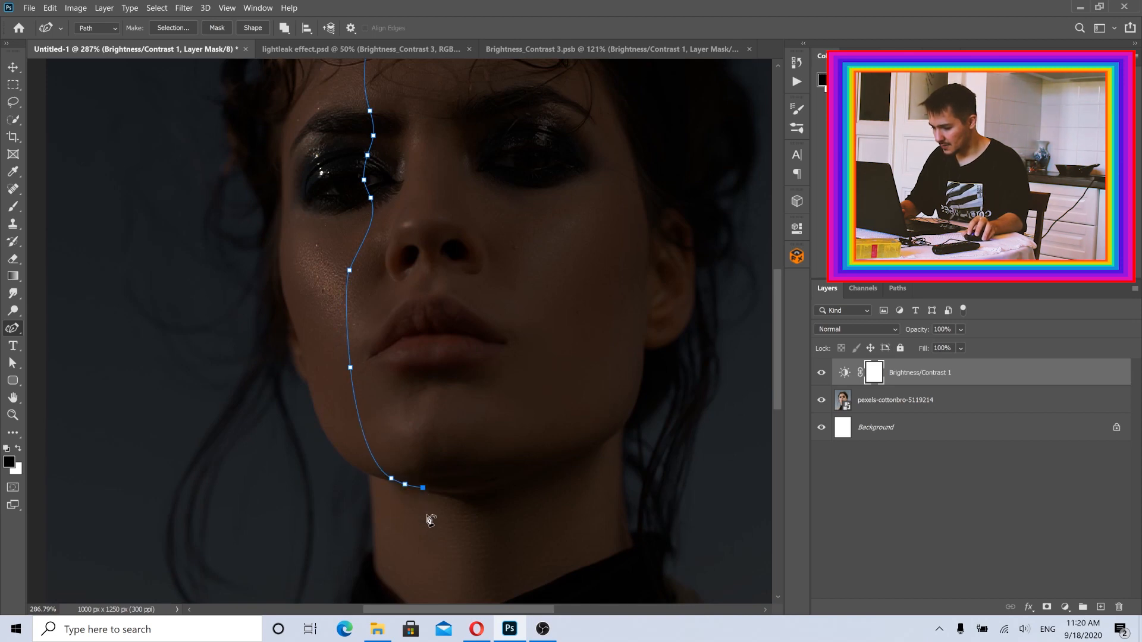
- Continue the path from the jaw down the neck to the black collar and turn it around the collar edge
{"action": "scroll", "coordinate": [434, 500], "scroll_direction": "down", "scroll_amount": 2}
{"action": "left_click", "coordinate": [435, 488]}
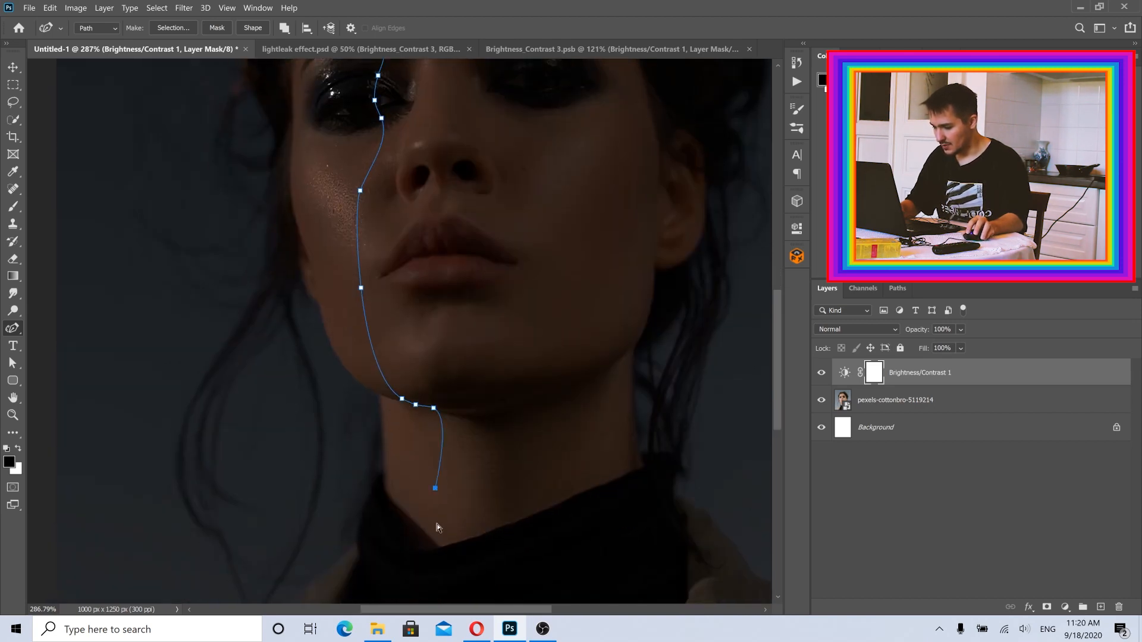
{"action": "key", "text": "ctrl+z"}
{"action": "left_click", "coordinate": [429, 553]}
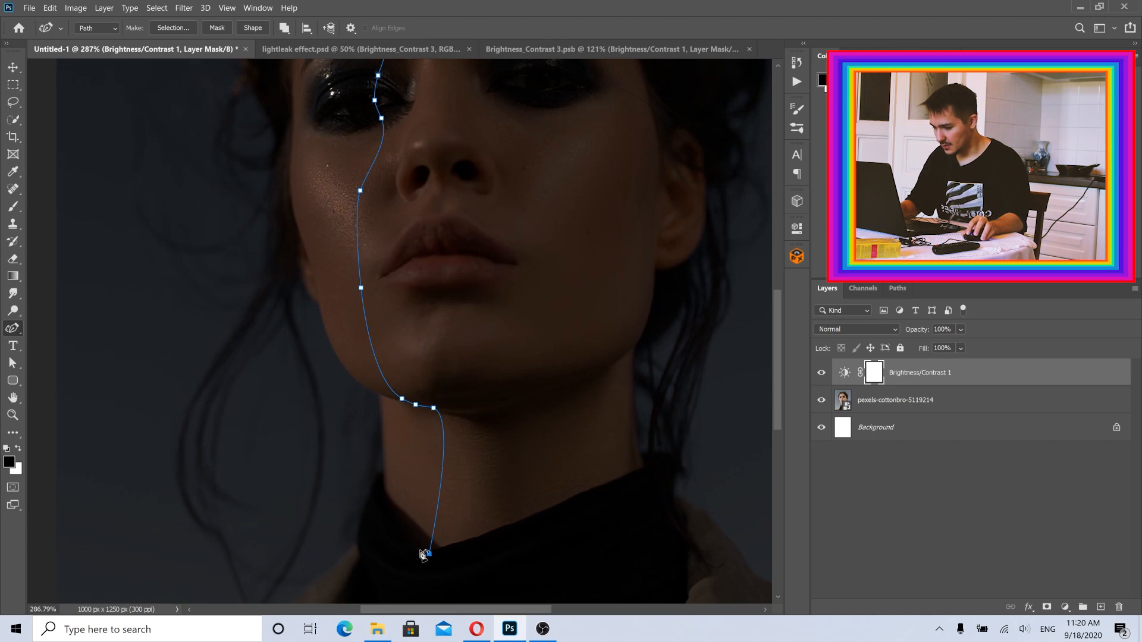
{"action": "left_click", "coordinate": [418, 549]}
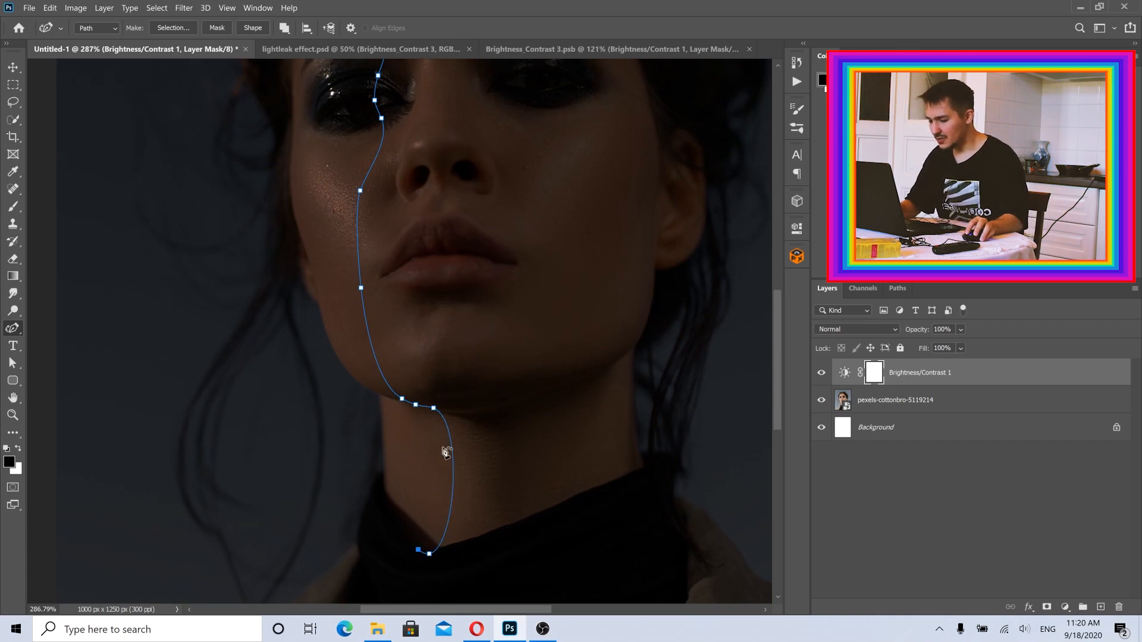
- Draw the strip's second edge from the collar back up the neck to just under the jaw, adjusting the mid-neck point
{"action": "left_click", "coordinate": [437, 496]}
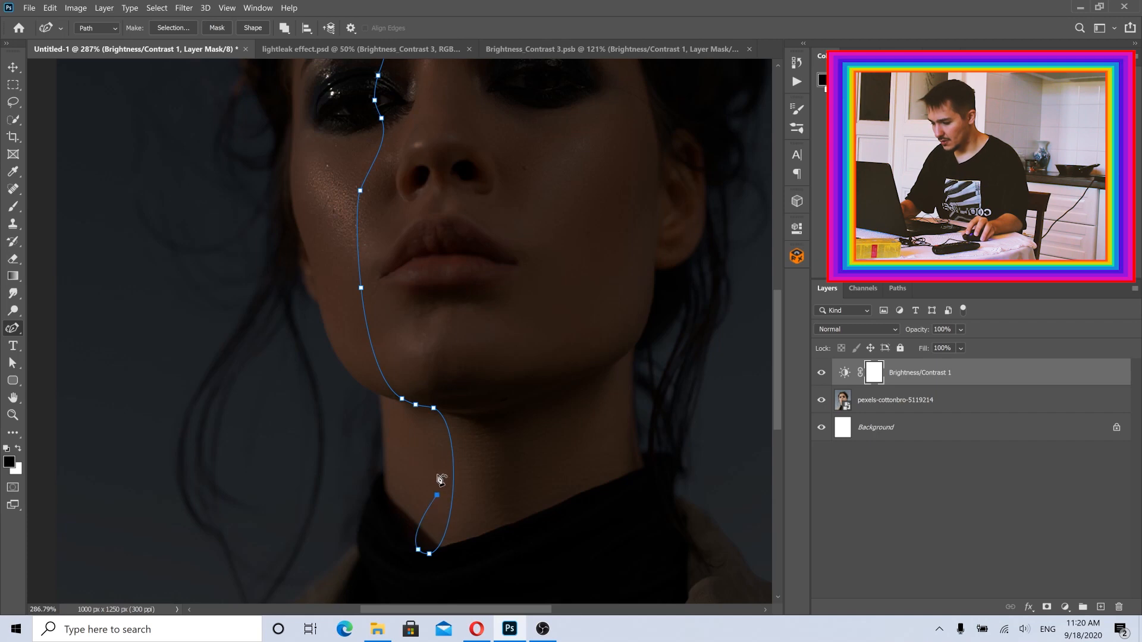
{"action": "left_click", "coordinate": [428, 424]}
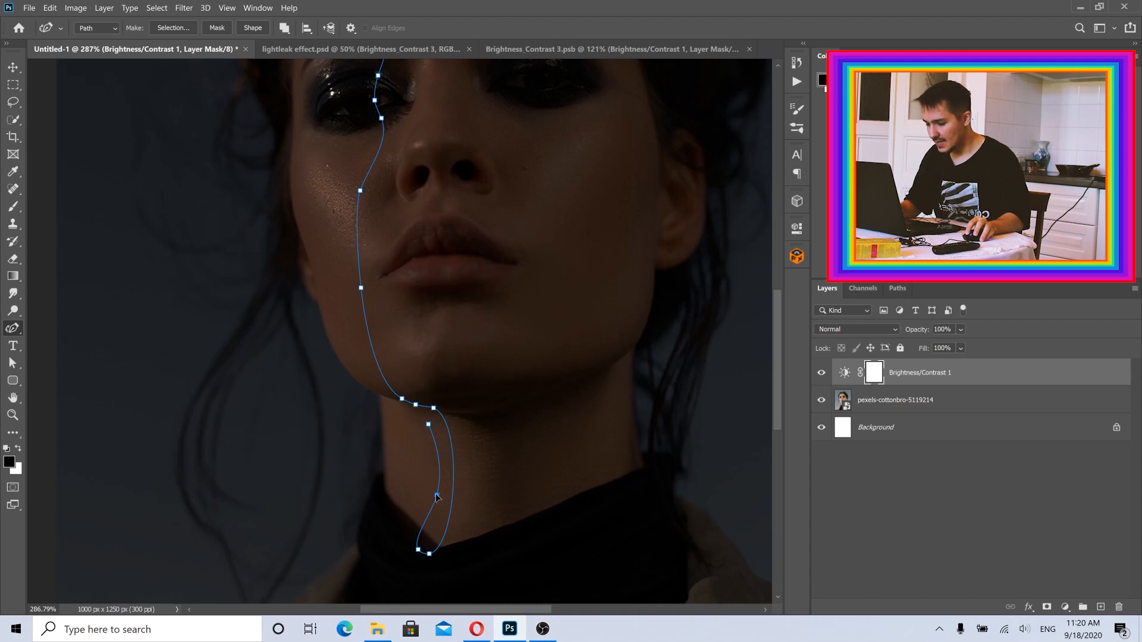
{"action": "left_click_drag", "start_coordinate": [437, 496], "coordinate": [435, 497]}
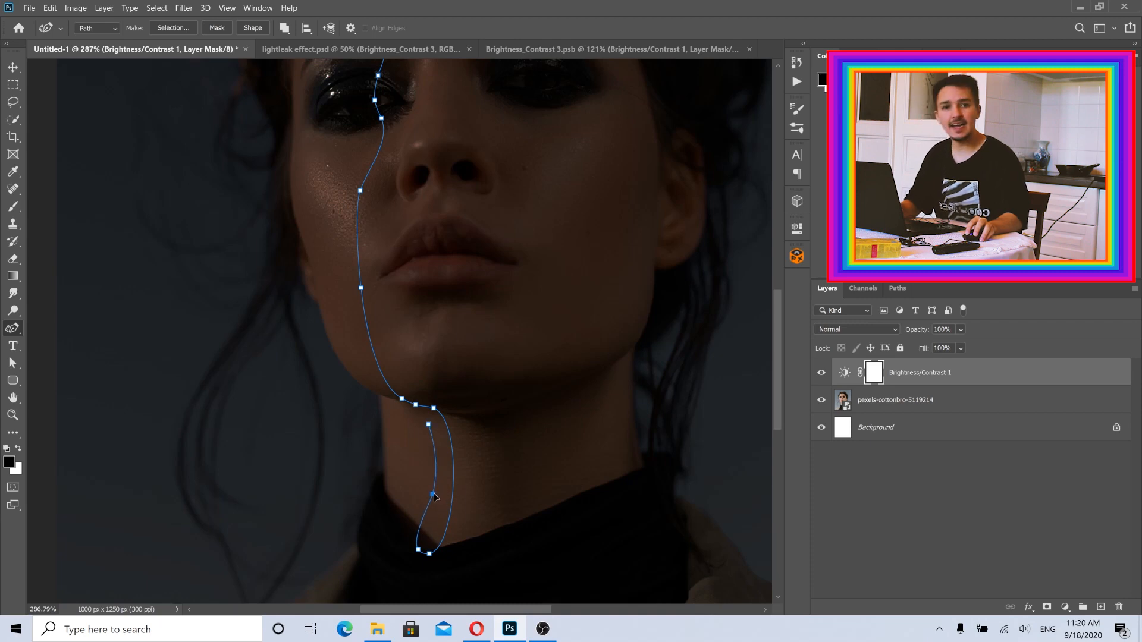
{"action": "left_click", "coordinate": [419, 411]}
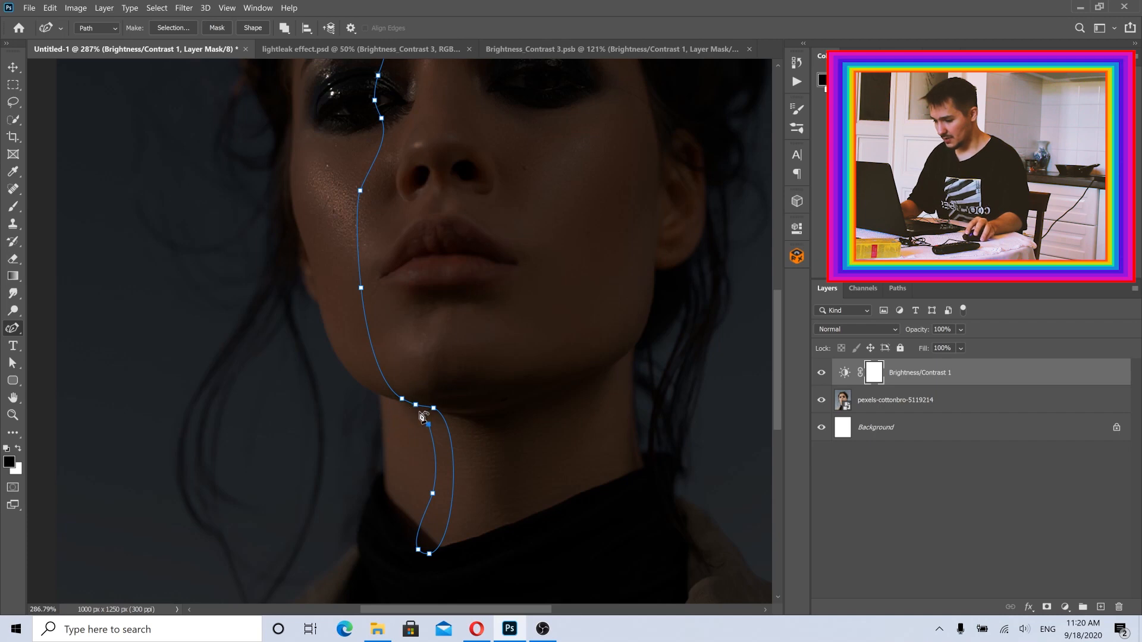
- Carry the second edge around the jaw and up the outer cheek to the lower eyelid, parallel to the first edge
{"action": "left_click", "coordinate": [381, 397]}
{"action": "left_click", "coordinate": [337, 290]}
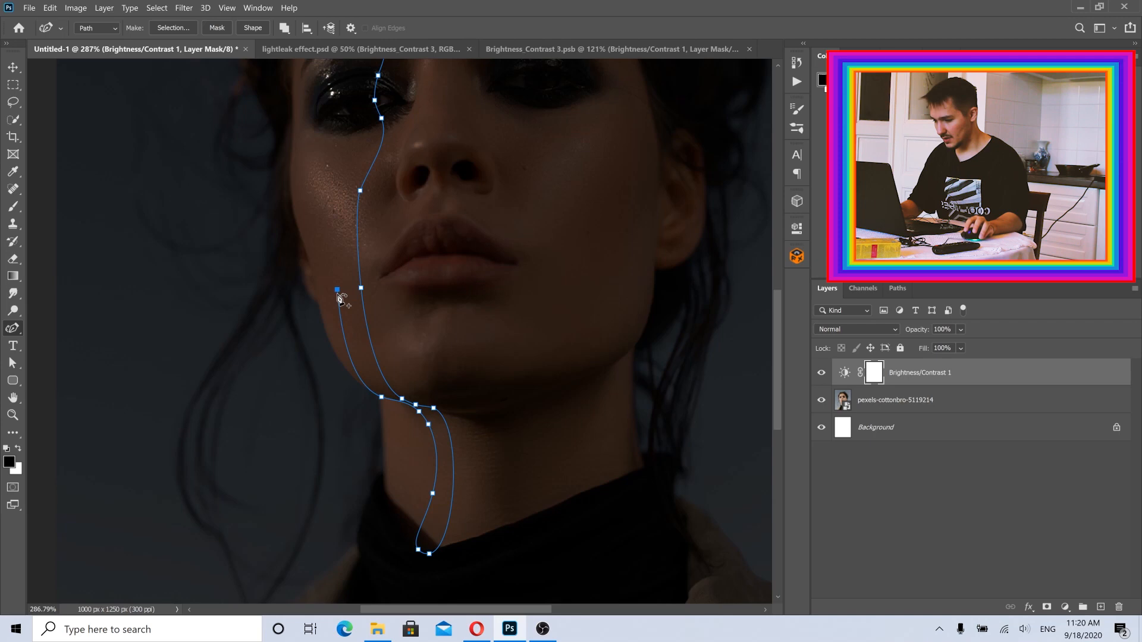
{"action": "left_click", "coordinate": [335, 189]}
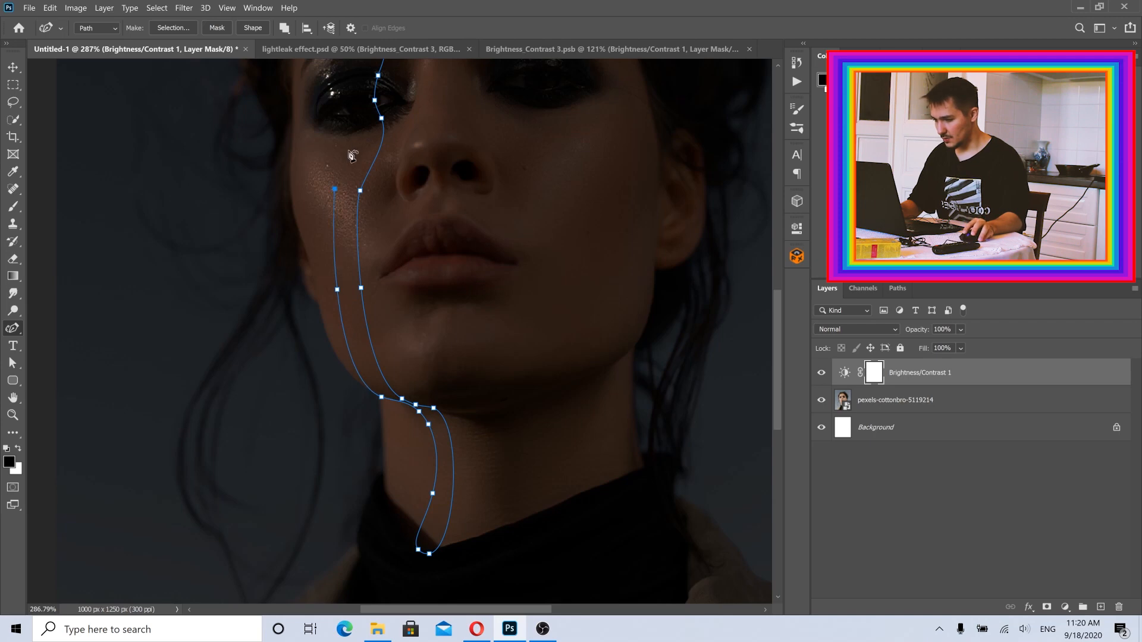
{"action": "left_click", "coordinate": [349, 117]}
{"action": "left_click_drag", "start_coordinate": [360, 136], "coordinate": [372, 293]}
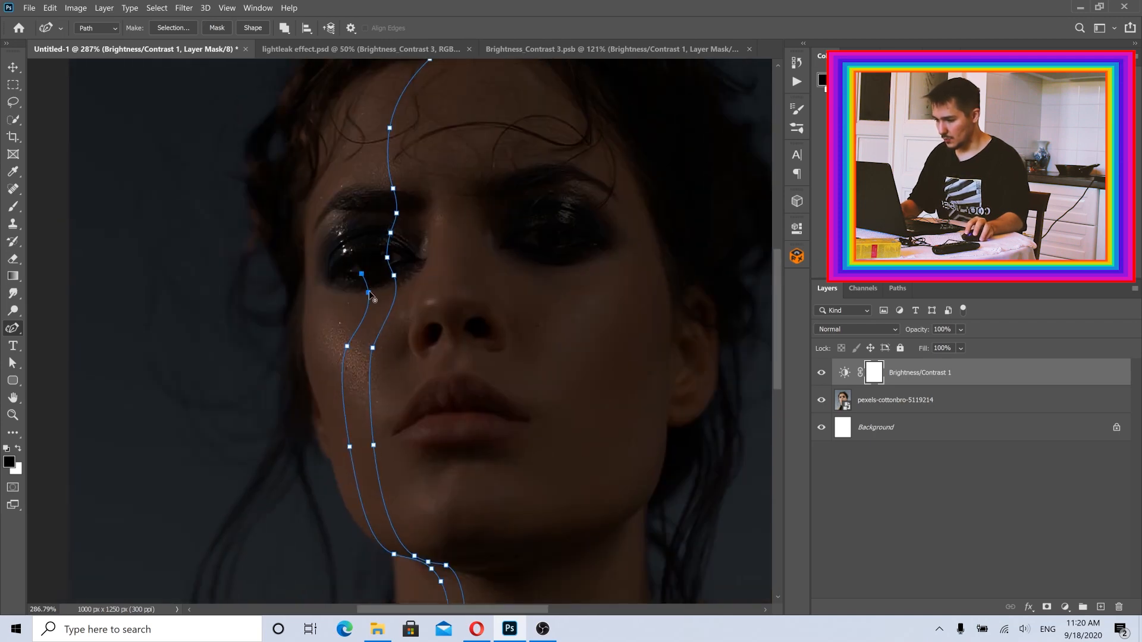
- Run the second edge over the eye, eyebrow and forehead, and close the path at its starting point on the hairline
{"action": "left_click", "coordinate": [355, 253]}
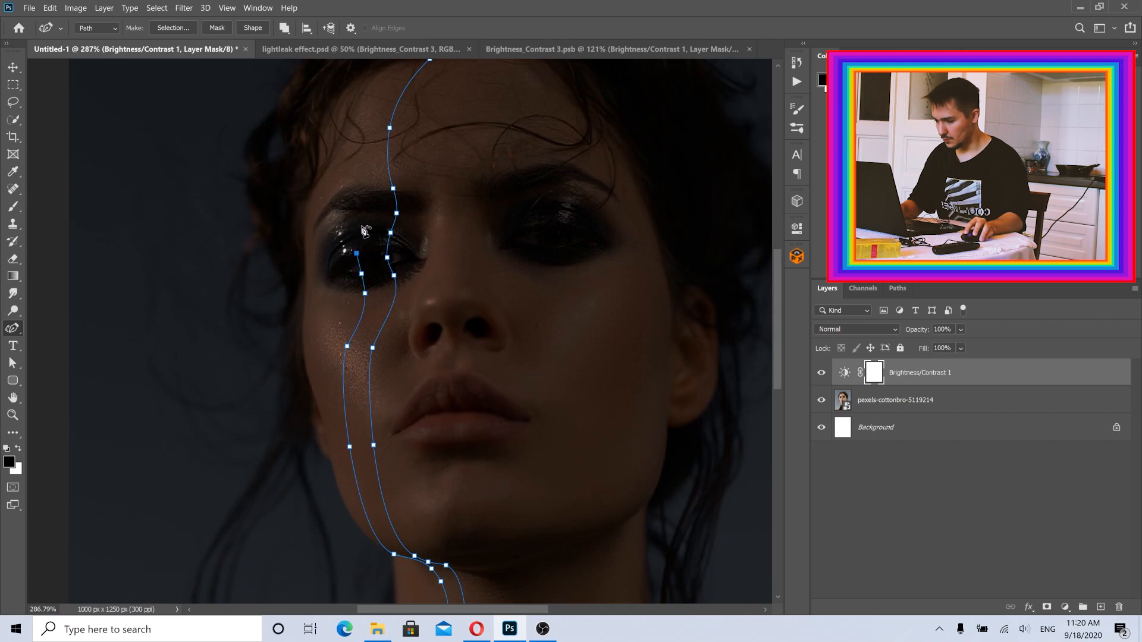
{"action": "left_click", "coordinate": [365, 227]}
{"action": "left_click", "coordinate": [361, 191]}
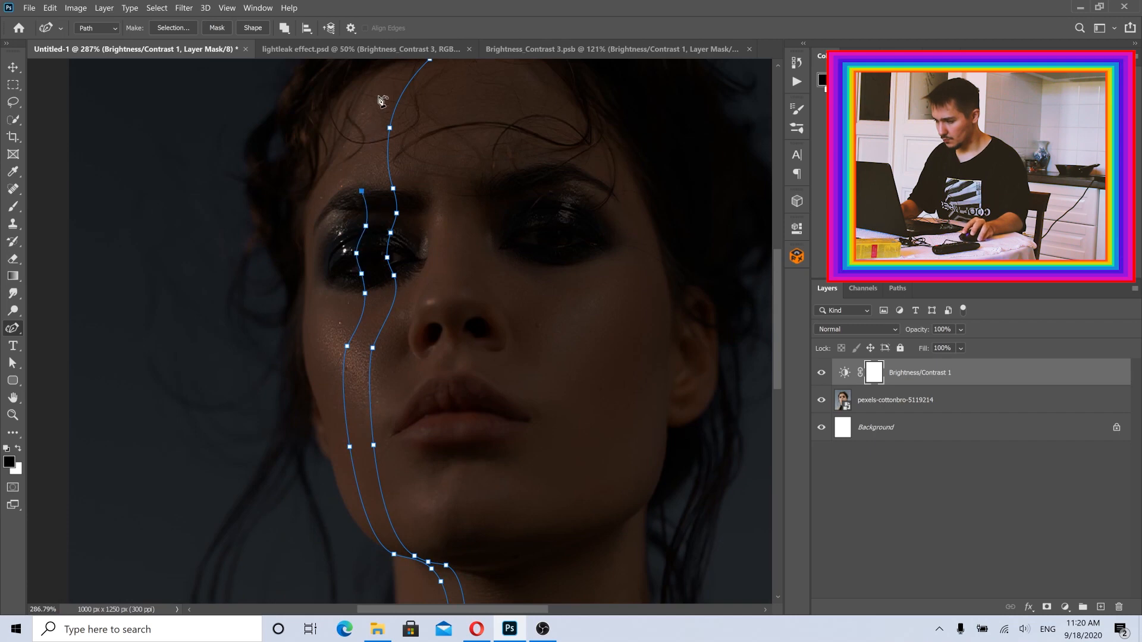
{"action": "left_click_drag", "start_coordinate": [382, 101], "coordinate": [379, 221]}
{"action": "left_click", "coordinate": [417, 179]}
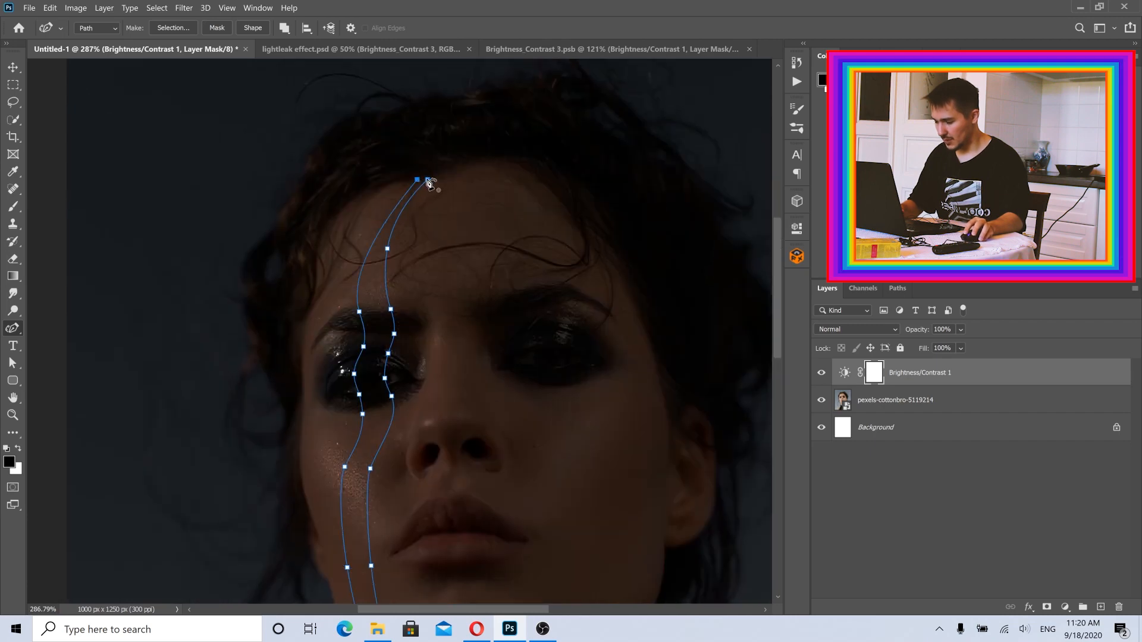
{"action": "left_click", "coordinate": [428, 180]}
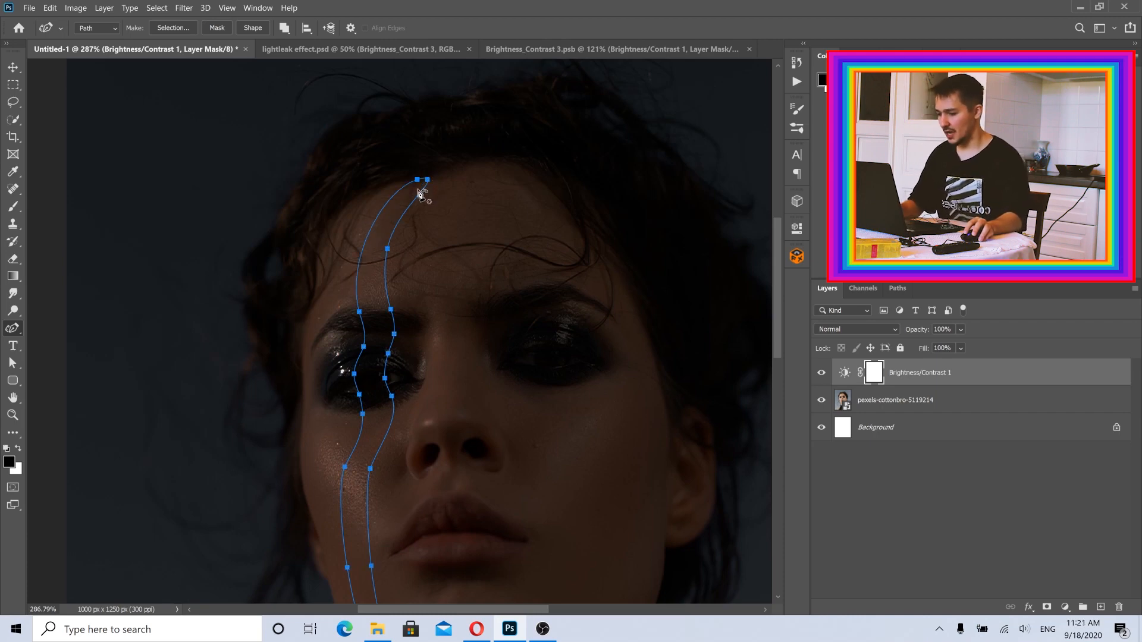
- Convert the closed path into a new anti-aliased selection with a feather radius of 0 pixels
{"action": "left_click_drag", "start_coordinate": [406, 411], "coordinate": [422, 274]}
{"action": "scroll", "coordinate": [476, 340], "scroll_direction": "down", "scroll_amount": 4}
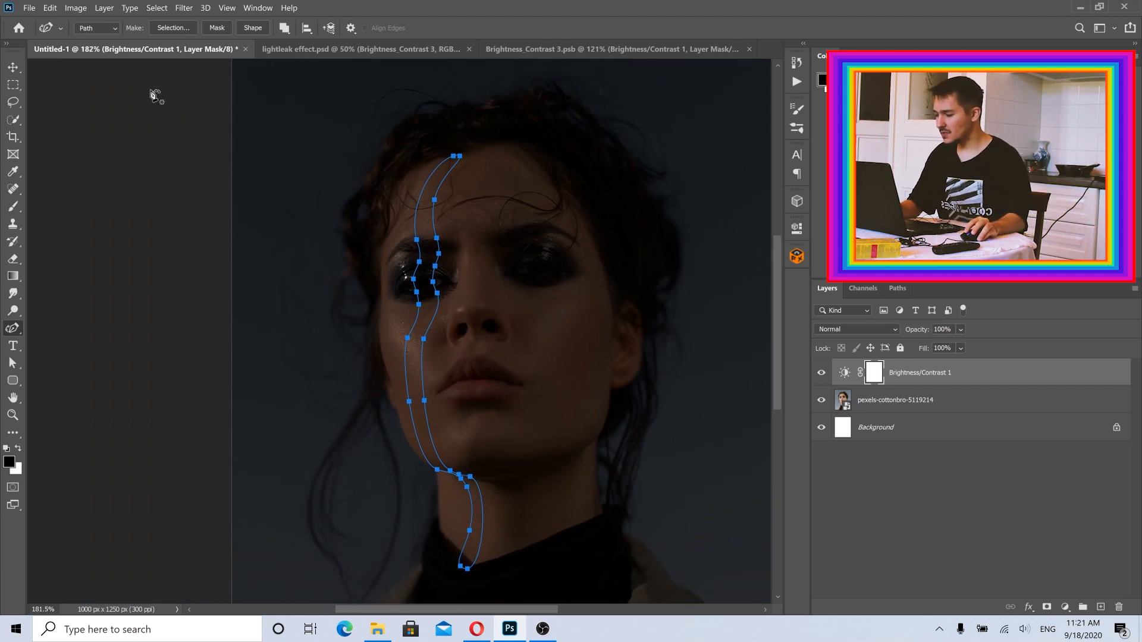
{"action": "left_click", "coordinate": [170, 28]}
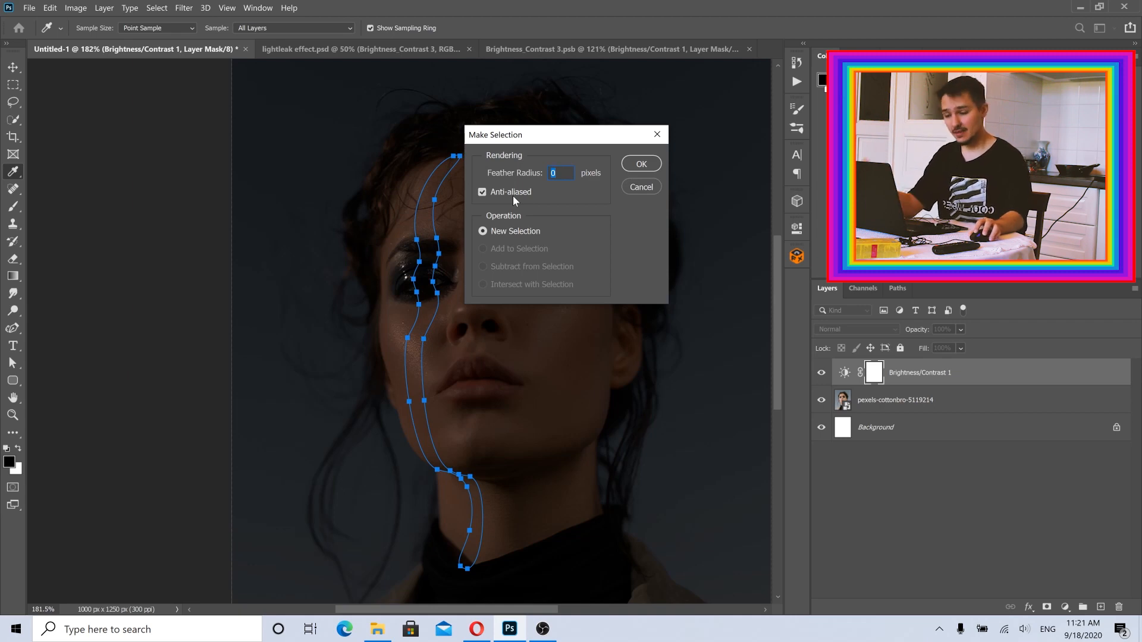
{"action": "left_click", "coordinate": [631, 169]}
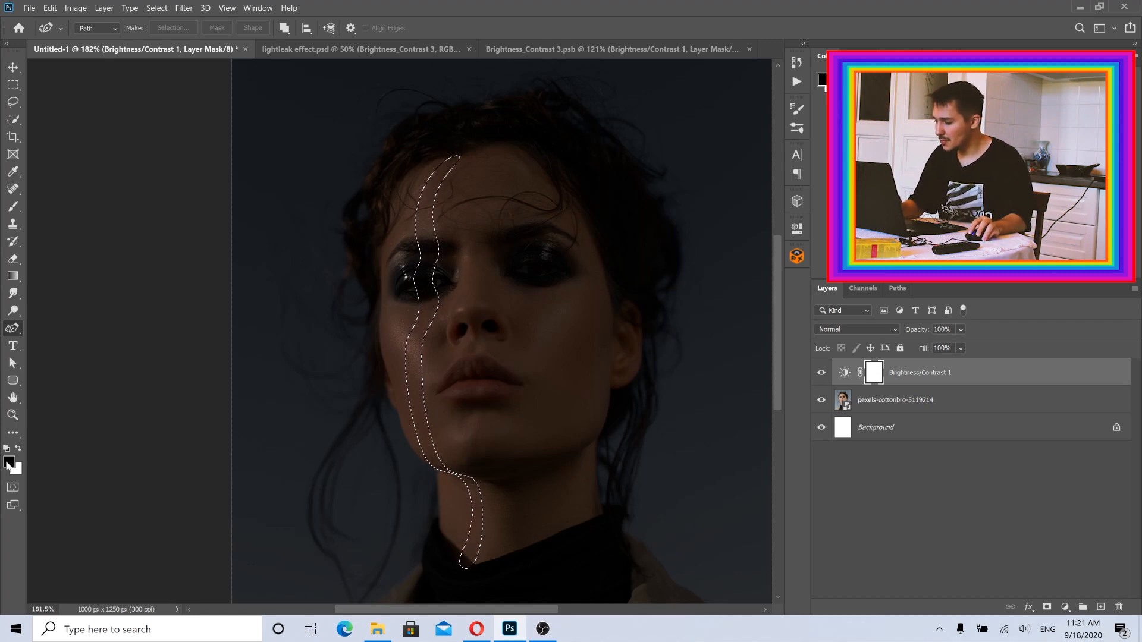
- Set up the Brush tool with black as the foreground colour, 100% opacity and 100% flow
{"action": "left_click", "coordinate": [19, 449]}
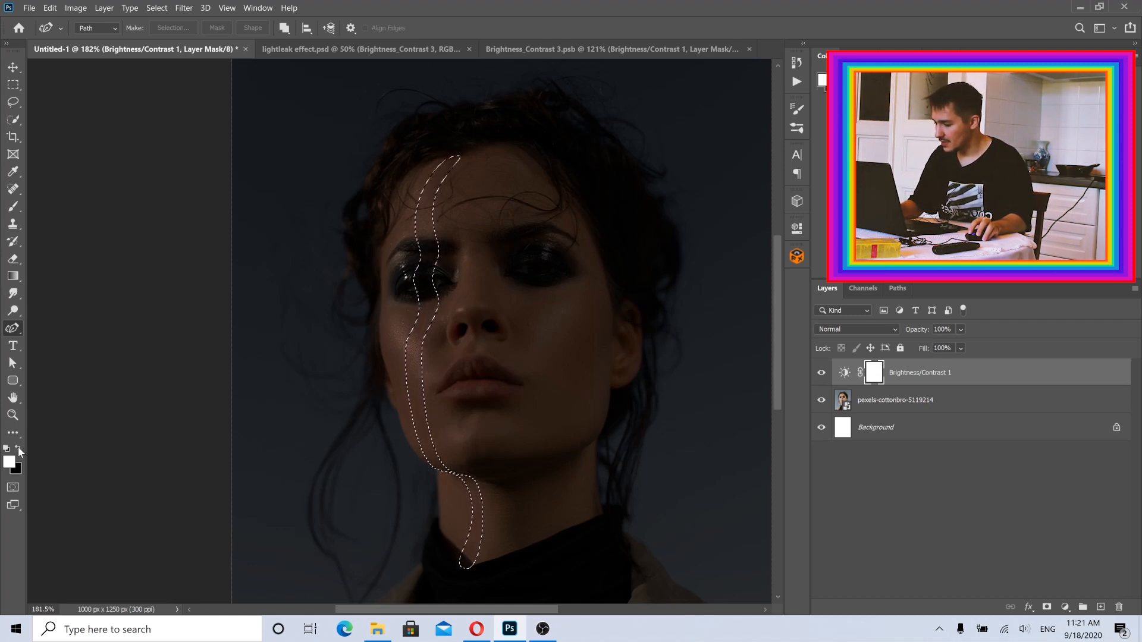
{"action": "left_click", "coordinate": [19, 450]}
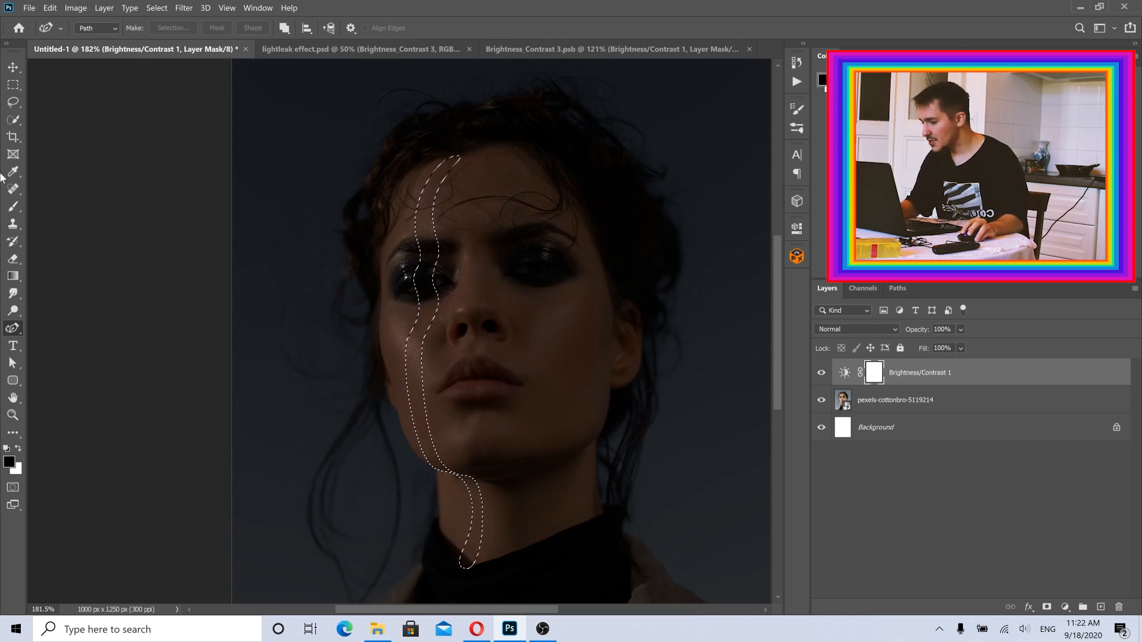
{"action": "left_click_drag", "start_coordinate": [16, 213], "coordinate": [44, 205]}
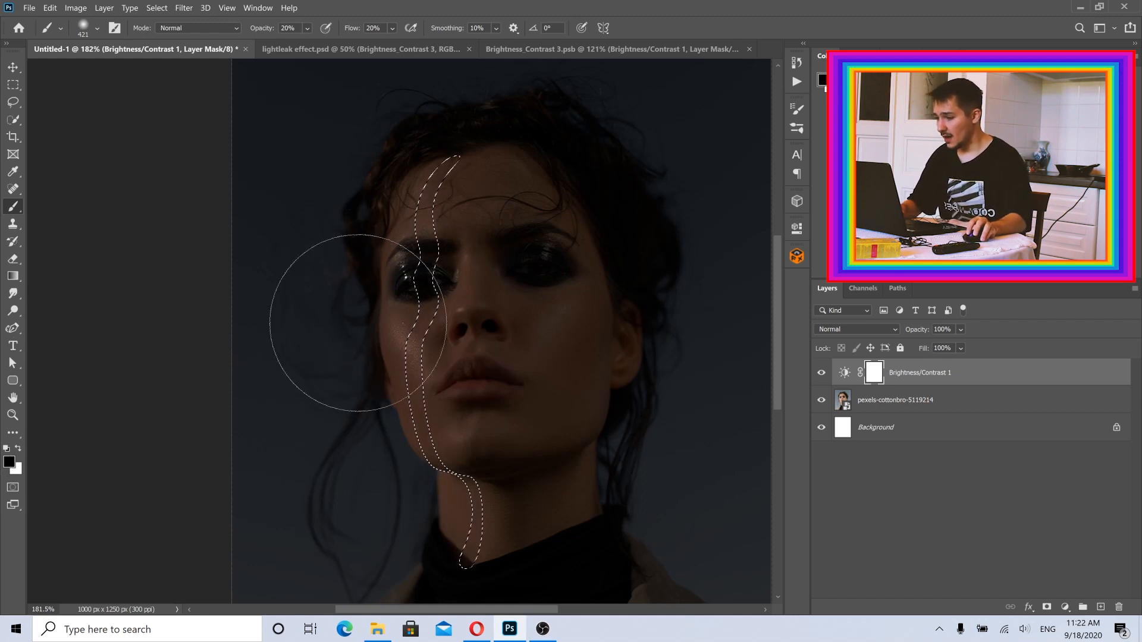
{"action": "left_click", "coordinate": [392, 28]}
{"action": "left_click_drag", "start_coordinate": [418, 47], "coordinate": [528, 45]}
{"action": "left_click", "coordinate": [423, 3]}
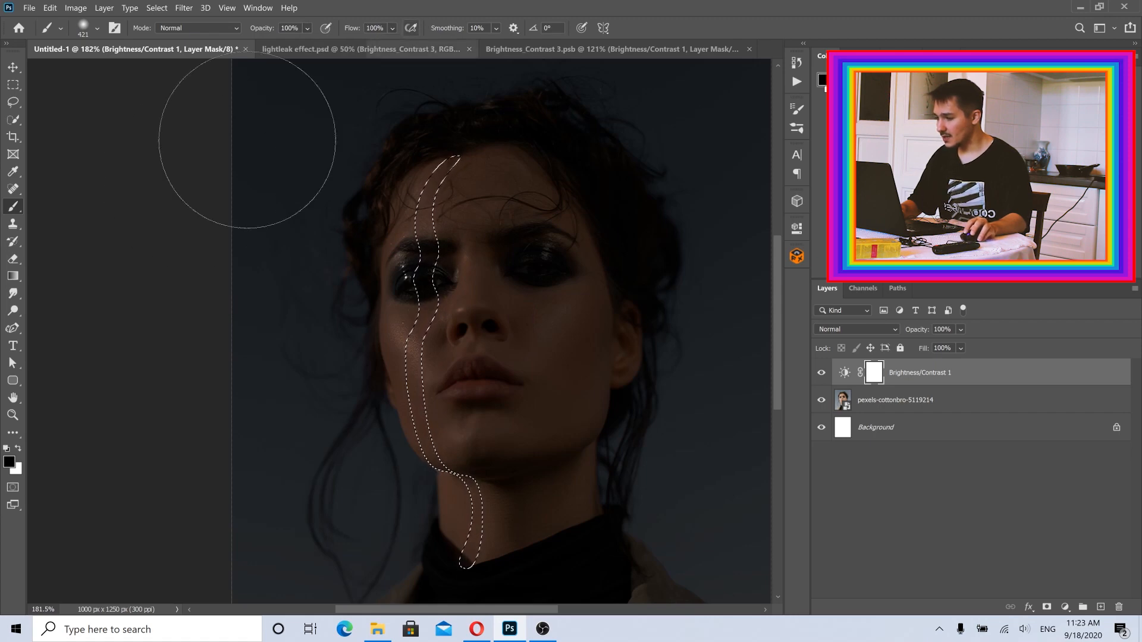
- Paint black over the selected strip on the Brightness/Contrast 1 mask with a 78-pixel brush, and deselect
{"action": "left_click", "coordinate": [99, 30]}
{"action": "left_click", "coordinate": [108, 71]}
{"action": "left_click", "coordinate": [353, 2]}
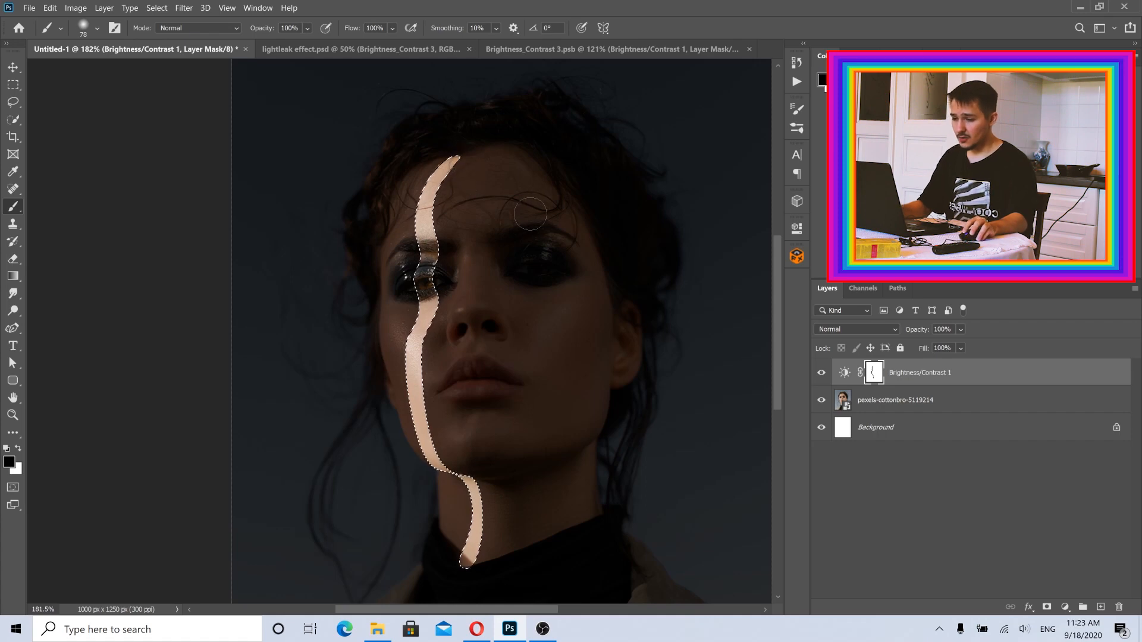
{"action": "left_click", "coordinate": [161, 12]}
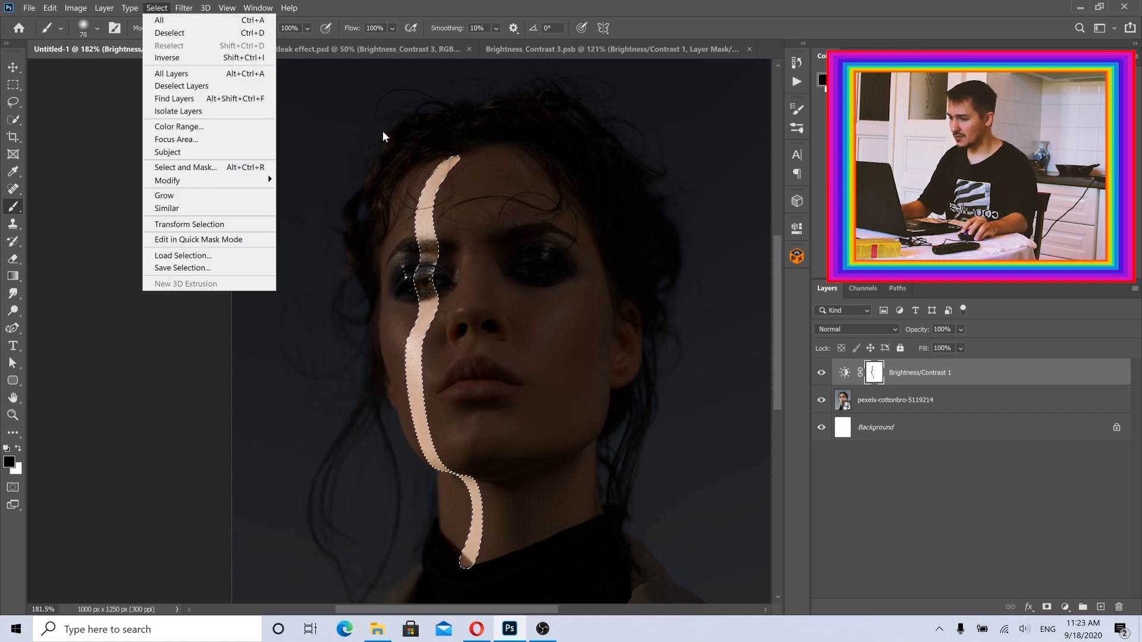
{"action": "left_click", "coordinate": [185, 34]}
- Compare the portrait with the Brightness/Contrast 1 layer hidden and shown
{"action": "left_click", "coordinate": [820, 374]}
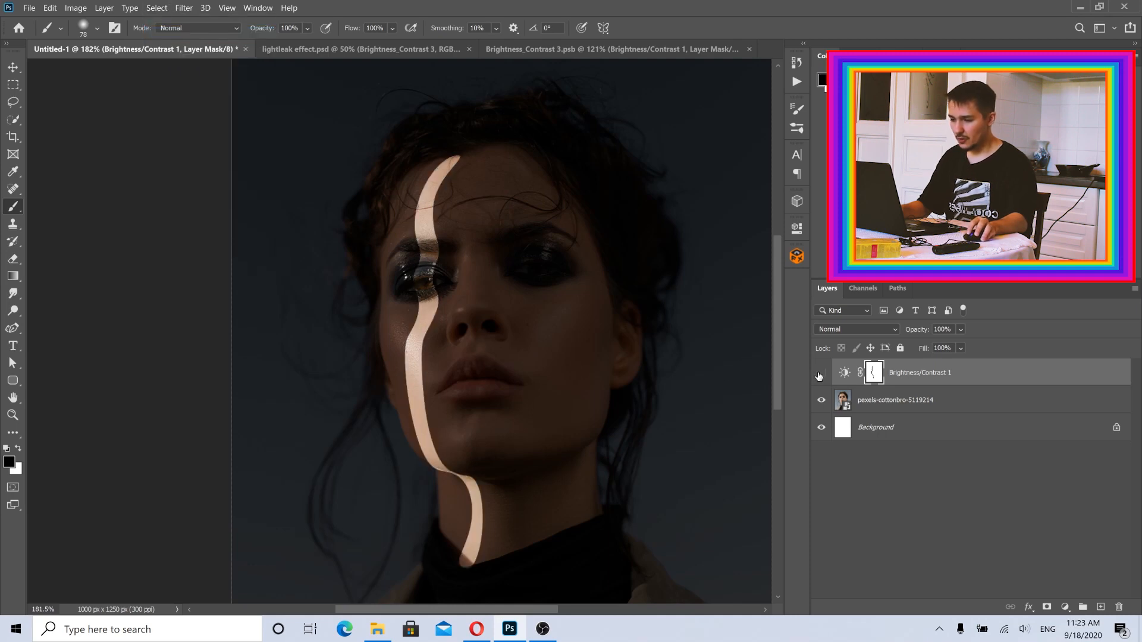
{"action": "left_click", "coordinate": [820, 373]}
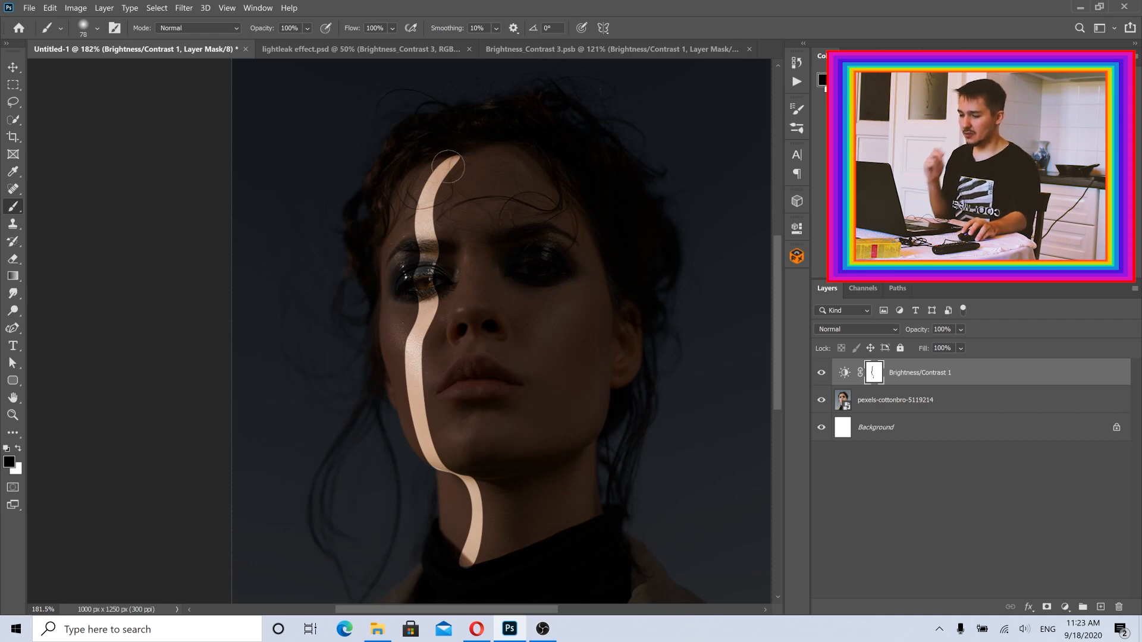
{"action": "left_click", "coordinate": [821, 372]}
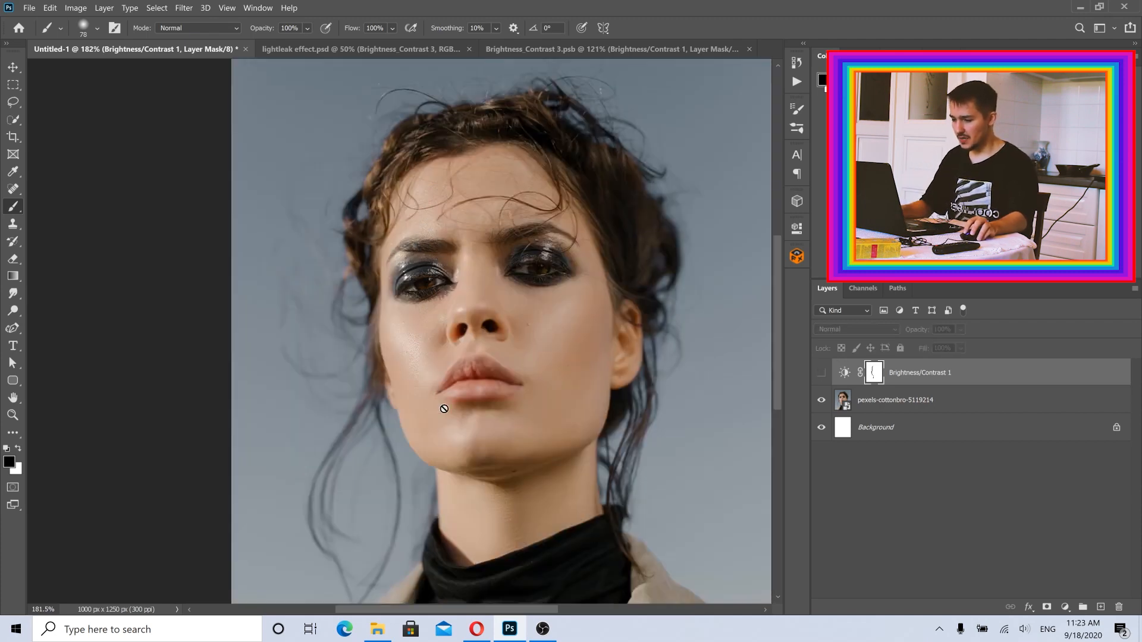
{"action": "left_click", "coordinate": [822, 372]}
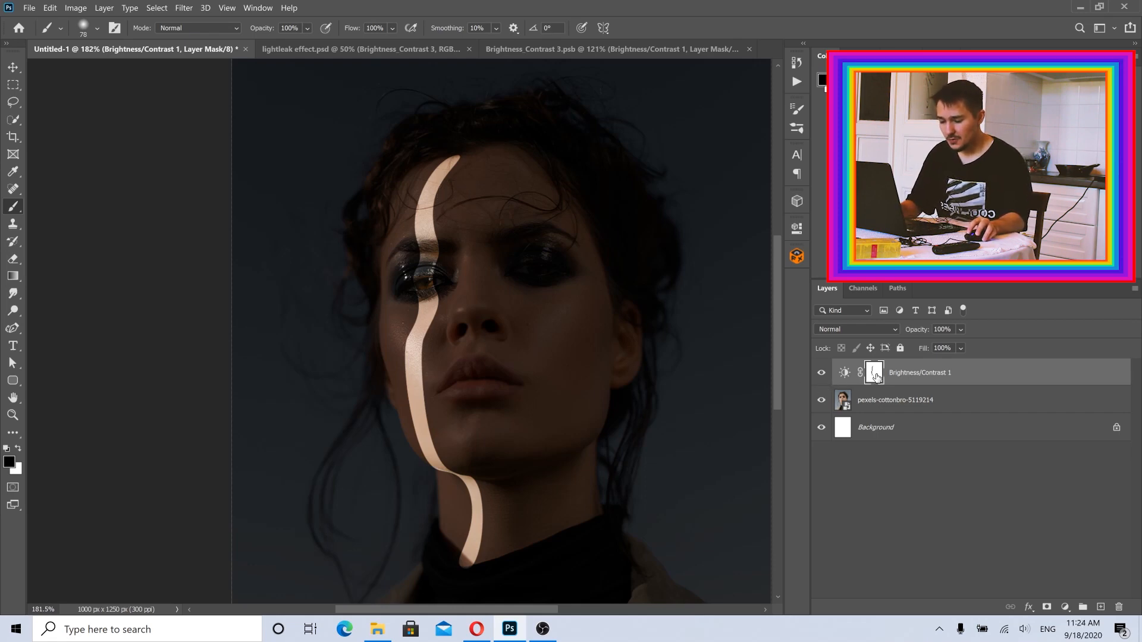
- Feather the Brightness/Contrast 1 layer mask by 10.0 px to soften the edges of the light streak
{"action": "double_click", "coordinate": [876, 376]}
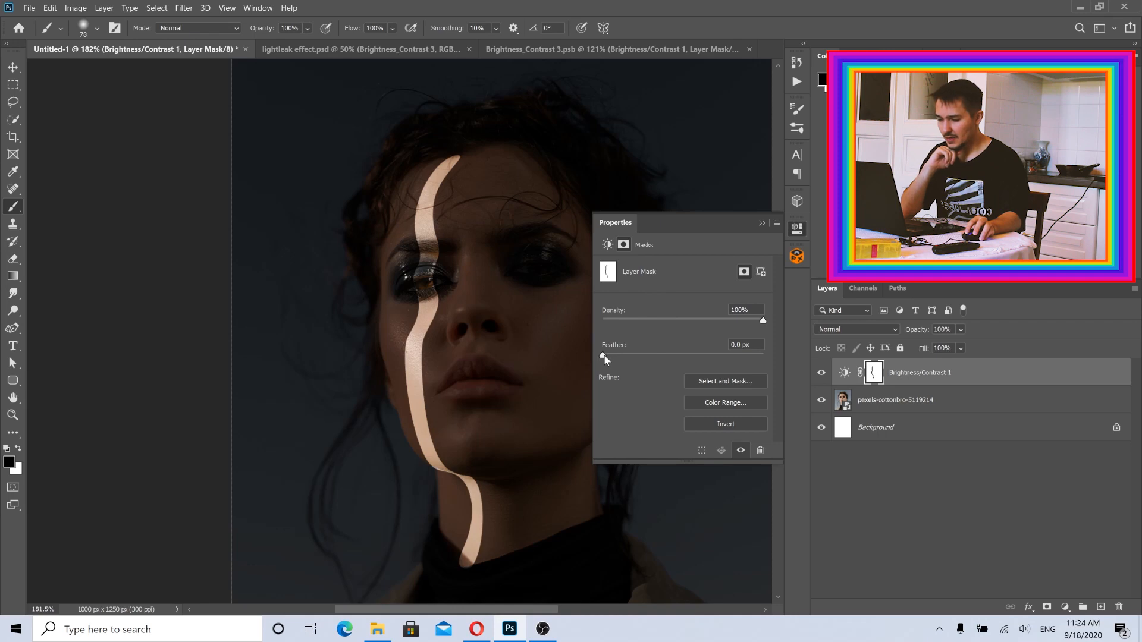
{"action": "left_click_drag", "start_coordinate": [604, 356], "coordinate": [667, 355]}
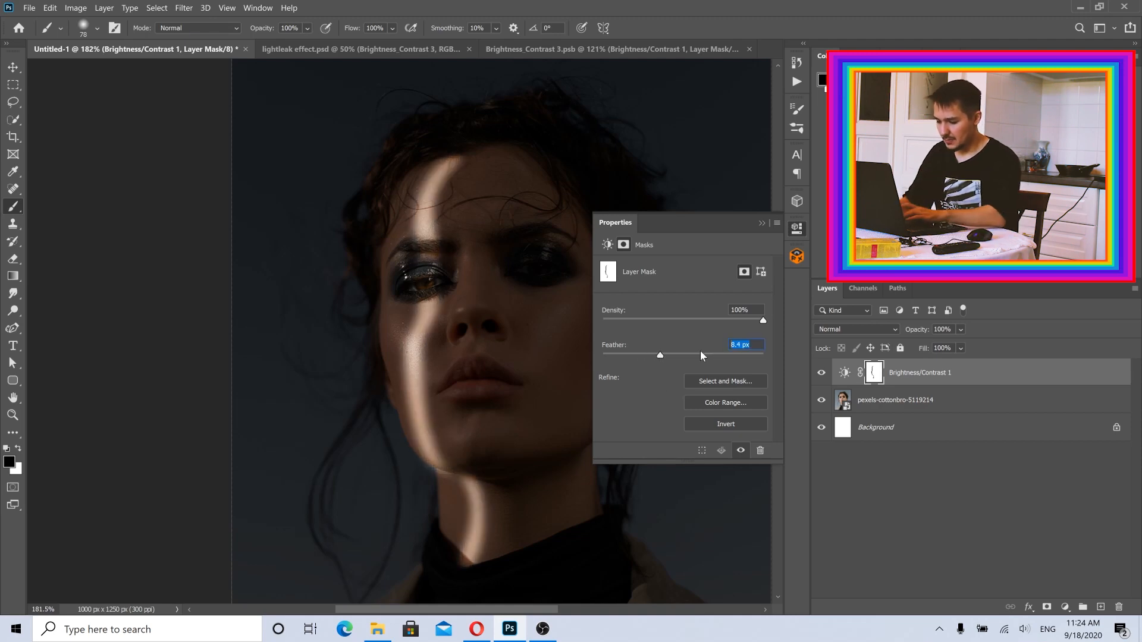
{"action": "key", "text": "Tab"}
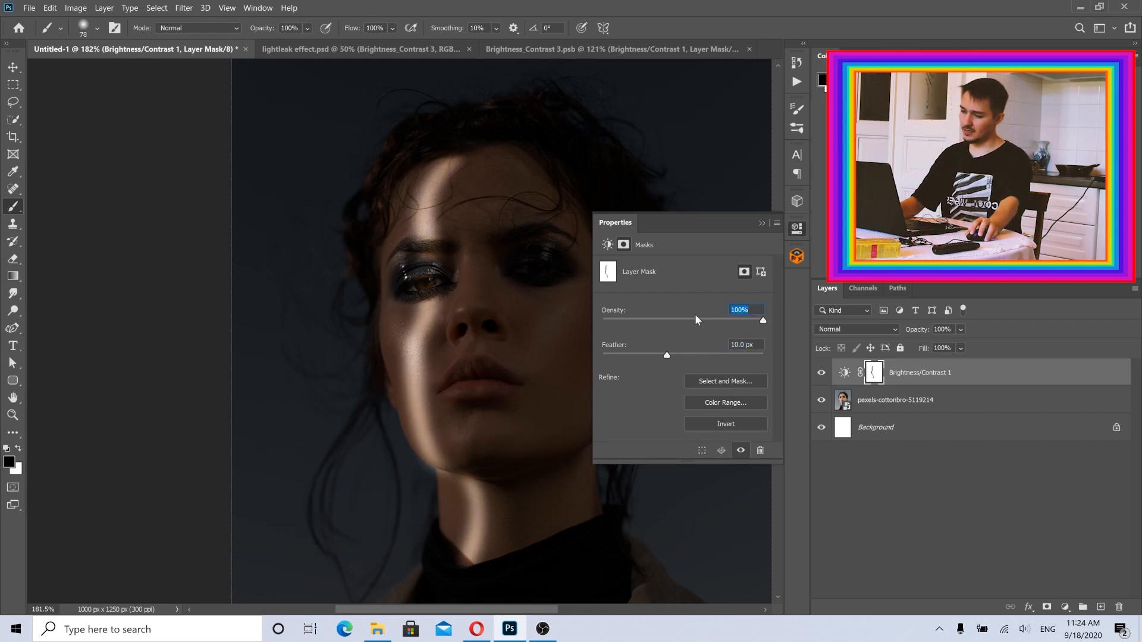
{"action": "left_click", "coordinate": [762, 223]}
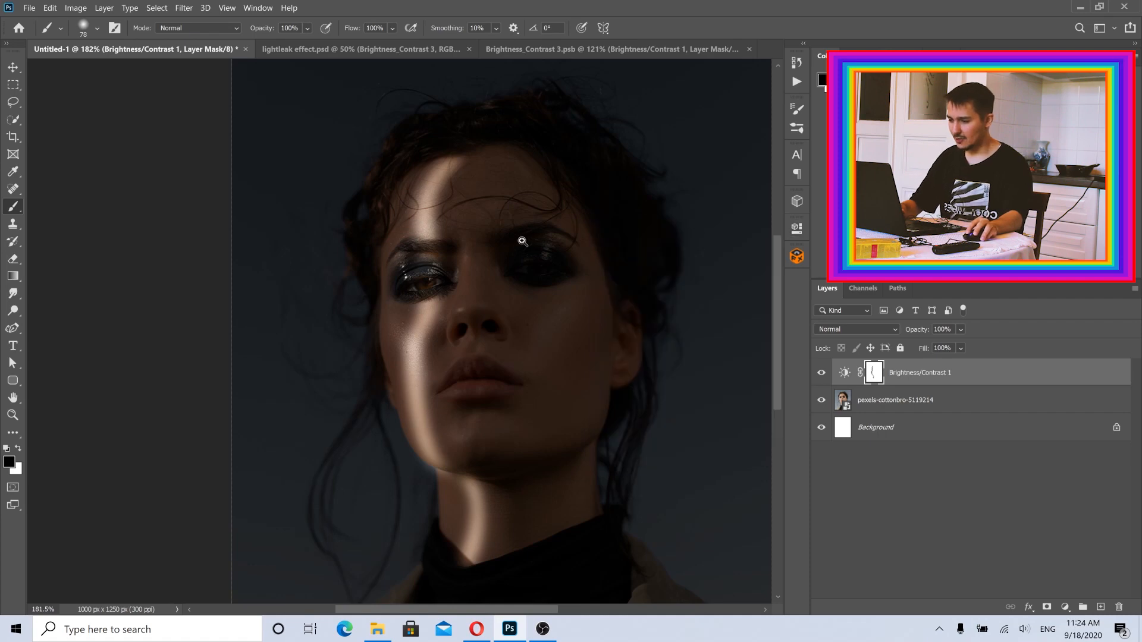
{"action": "scroll", "coordinate": [523, 244], "scroll_direction": "down", "scroll_amount": 3}
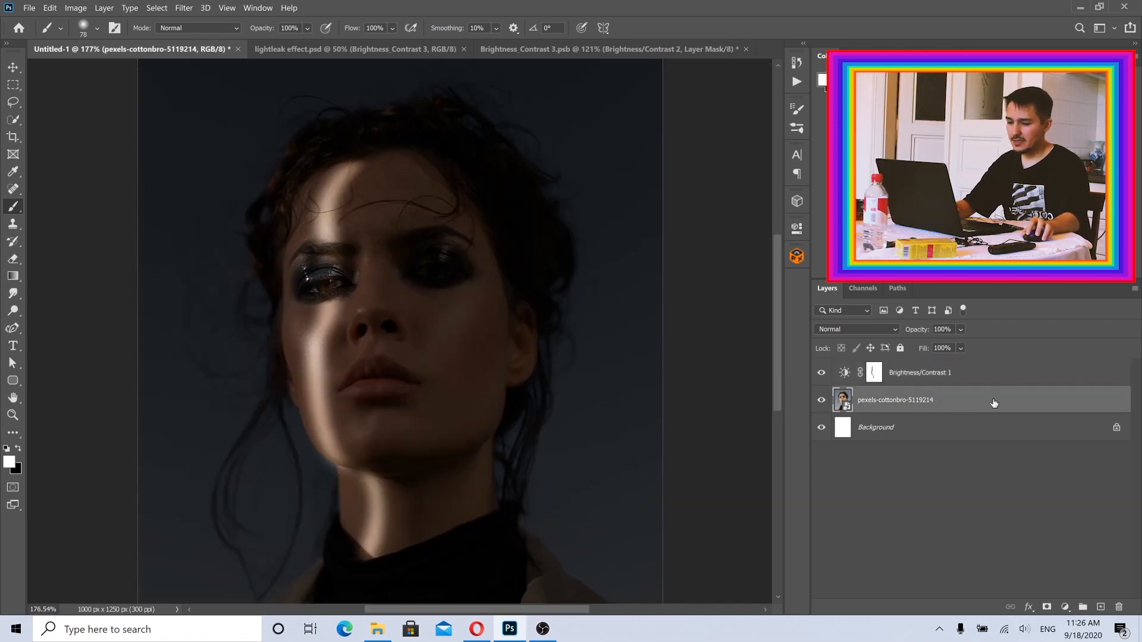
- Duplicate the pexels-cottonbro-5119214 portrait layer and set the copy's blend mode to Overlay
{"action": "left_click", "coordinate": [104, 8]}
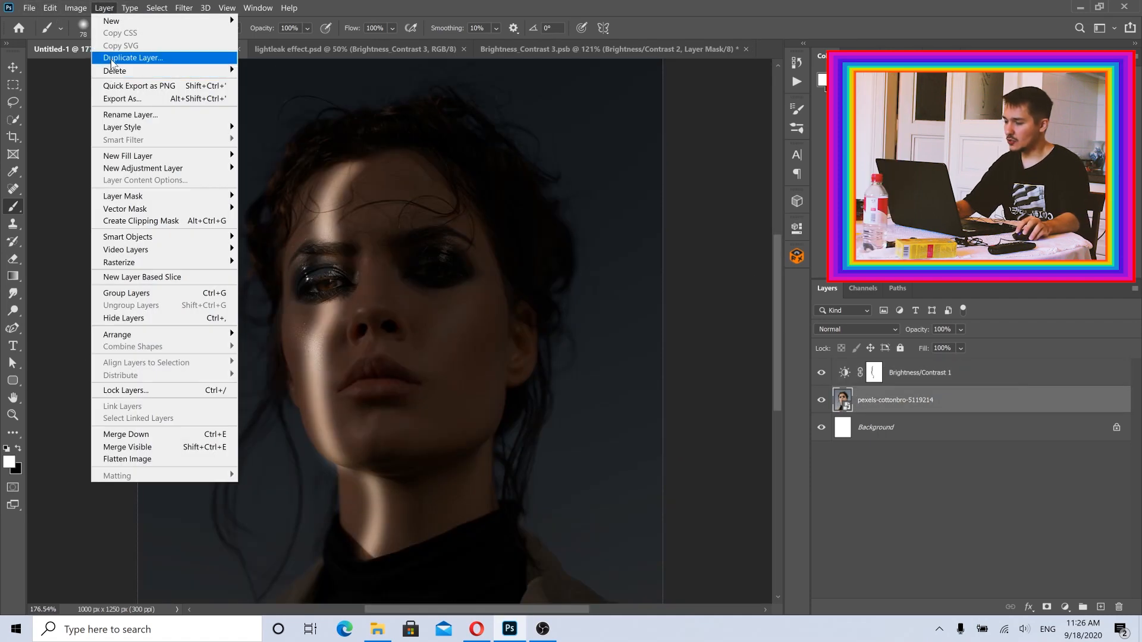
{"action": "left_click", "coordinate": [131, 58]}
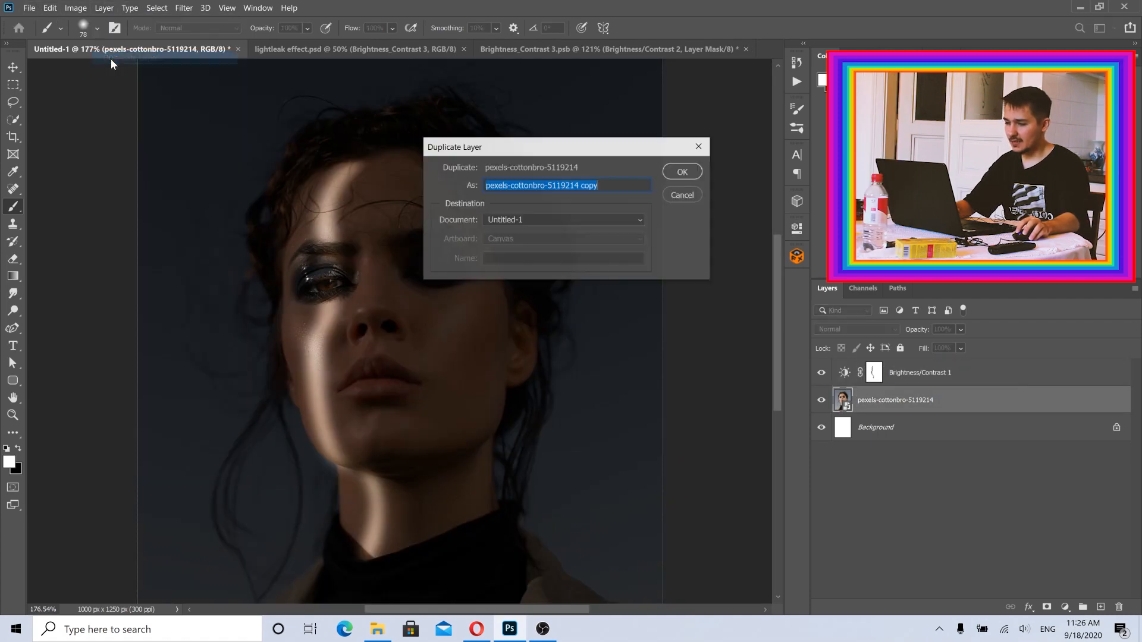
{"action": "left_click", "coordinate": [682, 172]}
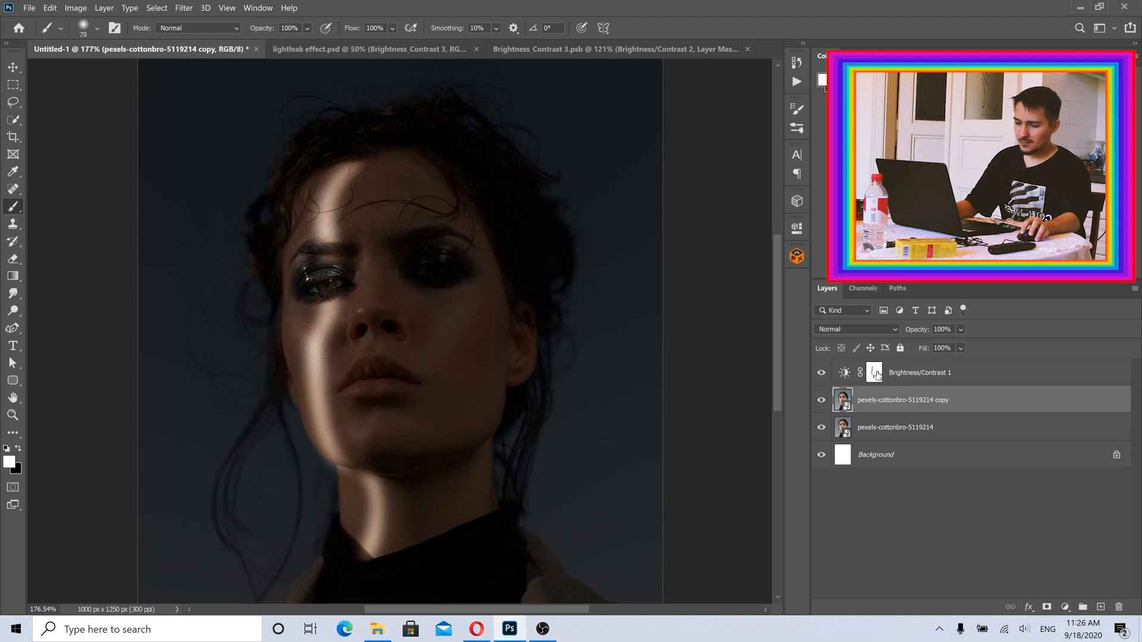
{"action": "left_click", "coordinate": [855, 331]}
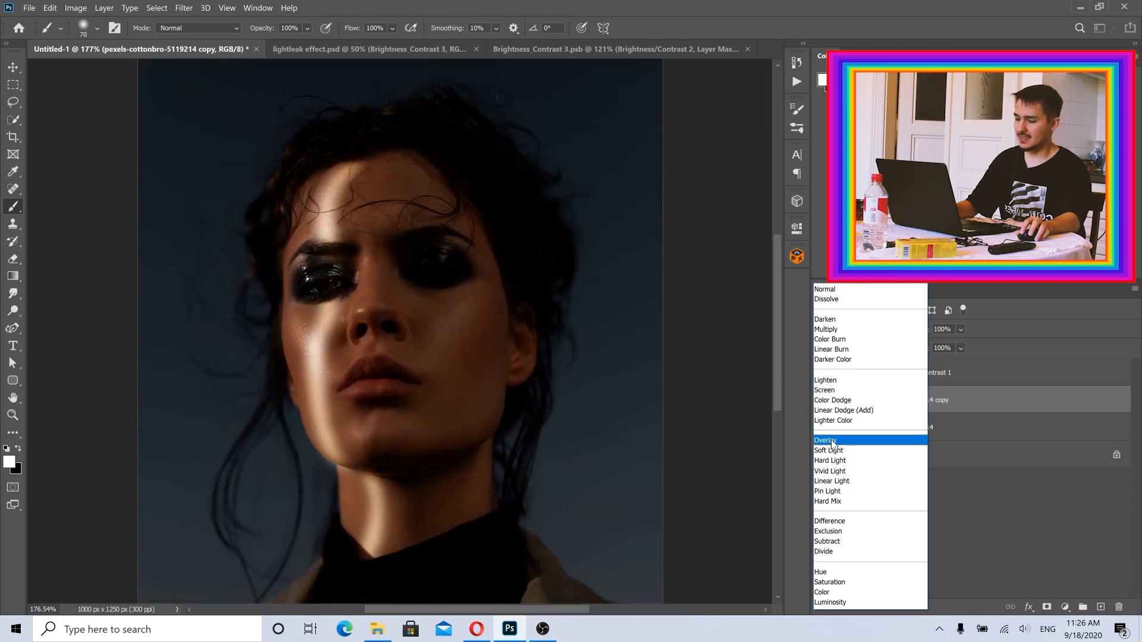
{"action": "left_click", "coordinate": [833, 440]}
{"action": "scroll", "coordinate": [454, 254], "scroll_direction": "down", "scroll_amount": 3}
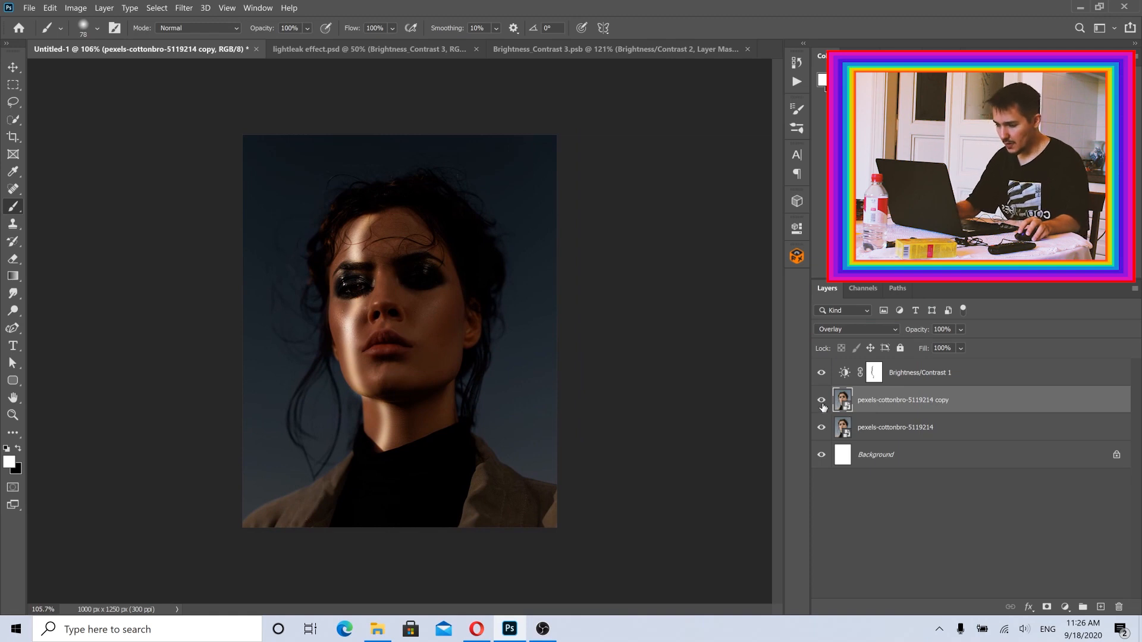
- Compare the portrait with the Overlay copy and the Brightness/Contrast 1 layer hidden and shown
{"action": "left_click", "coordinate": [823, 405]}
{"action": "left_click", "coordinate": [823, 406]}
{"action": "left_click", "coordinate": [823, 406]}
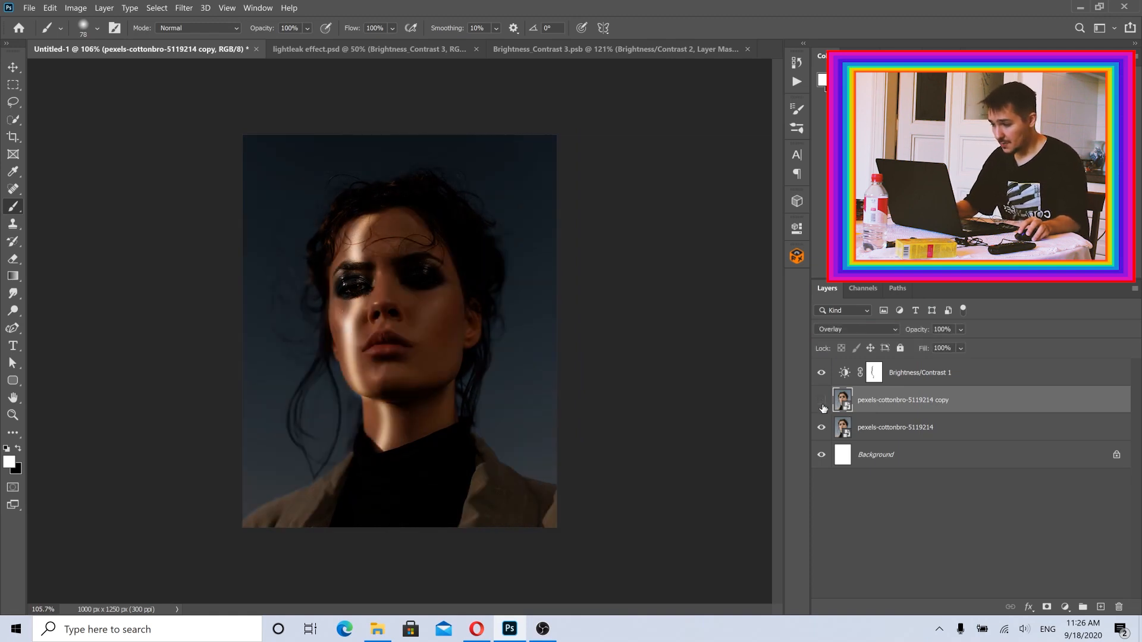
{"action": "left_click", "coordinate": [823, 407]}
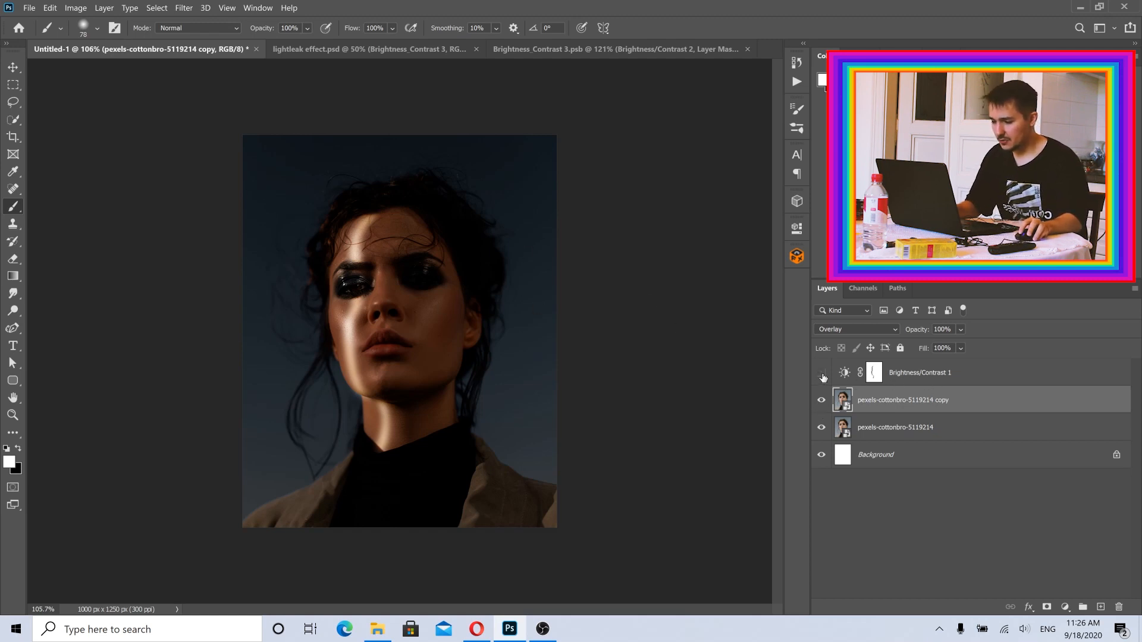
{"action": "left_click", "coordinate": [822, 373]}
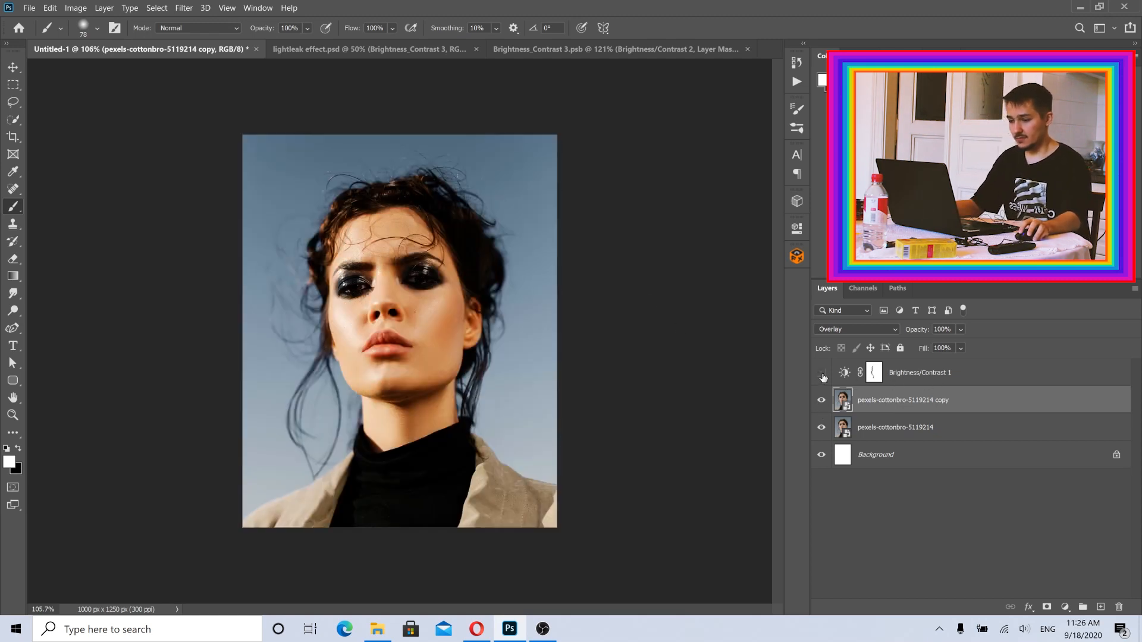
{"action": "left_click", "coordinate": [823, 408]}
{"action": "left_click", "coordinate": [823, 408]}
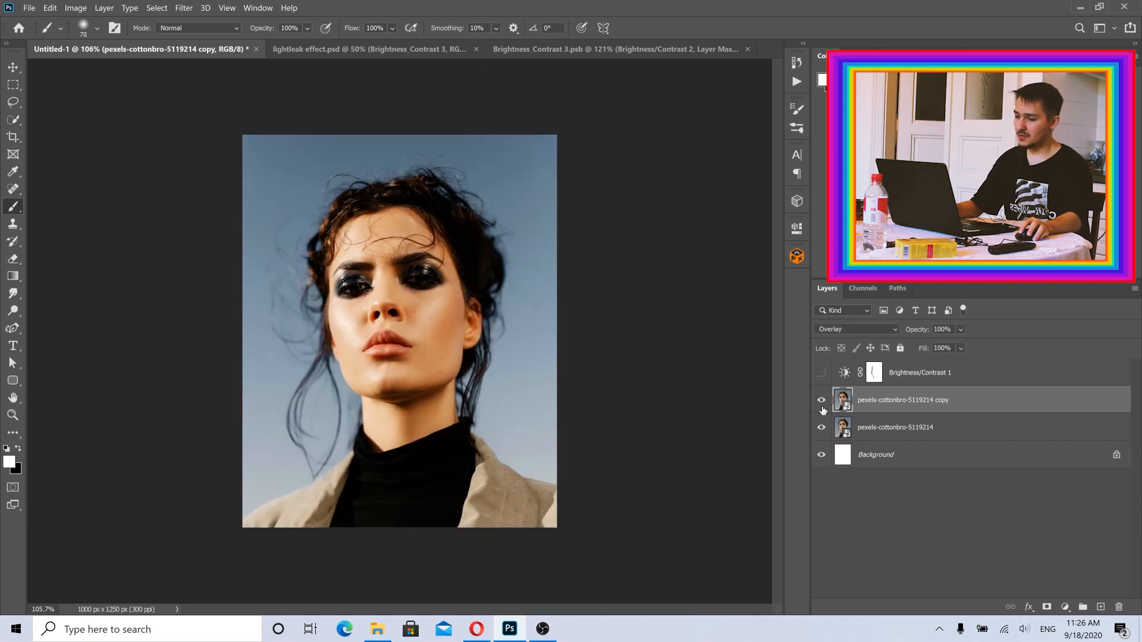
{"action": "left_click", "coordinate": [825, 377]}
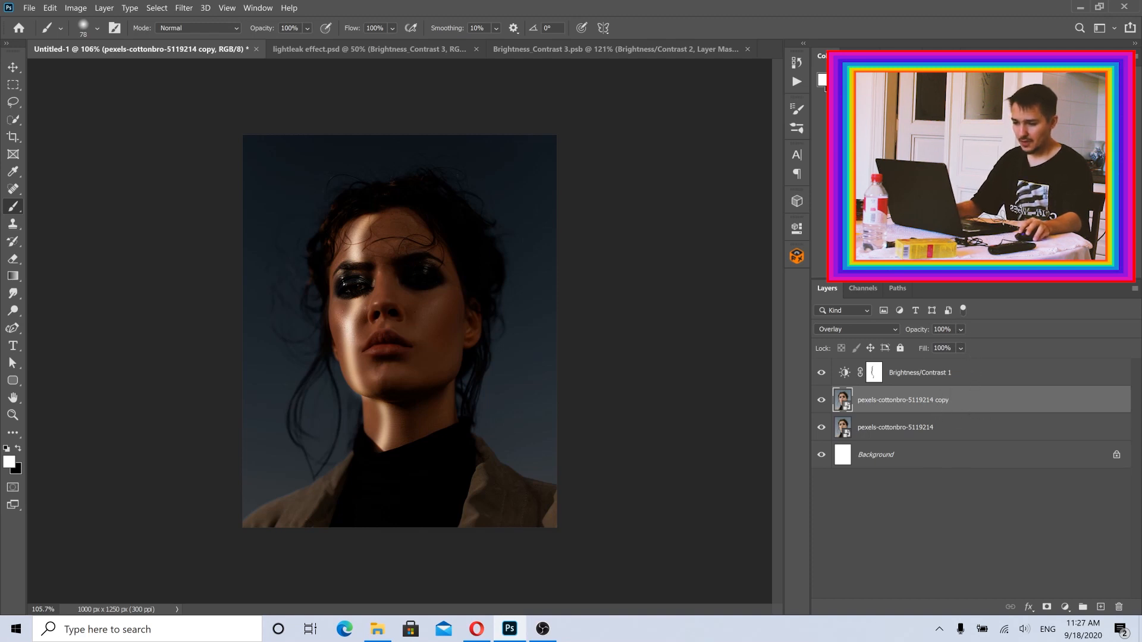
- Reduce the opacity of the Overlay portrait copy to 52%
{"action": "left_click", "coordinate": [960, 330]}
{"action": "left_click_drag", "start_coordinate": [971, 348], "coordinate": [973, 349]}
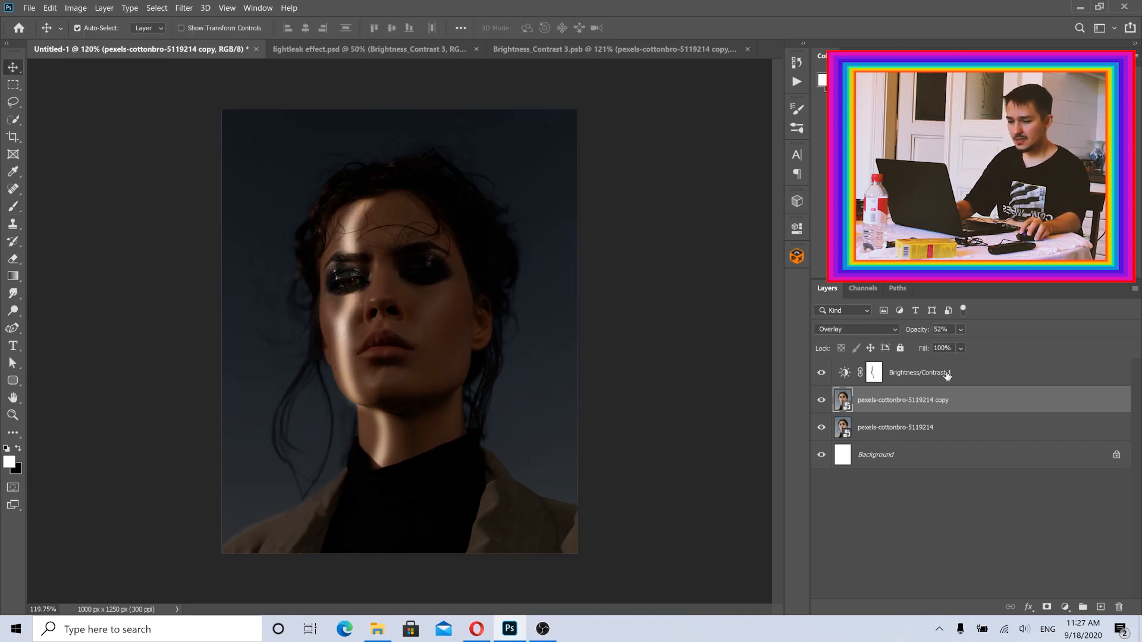
- Duplicate the Brightness/Contrast 1 layer and invert the copy's mask so it affects only the light streak
{"action": "left_click", "coordinate": [947, 373]}
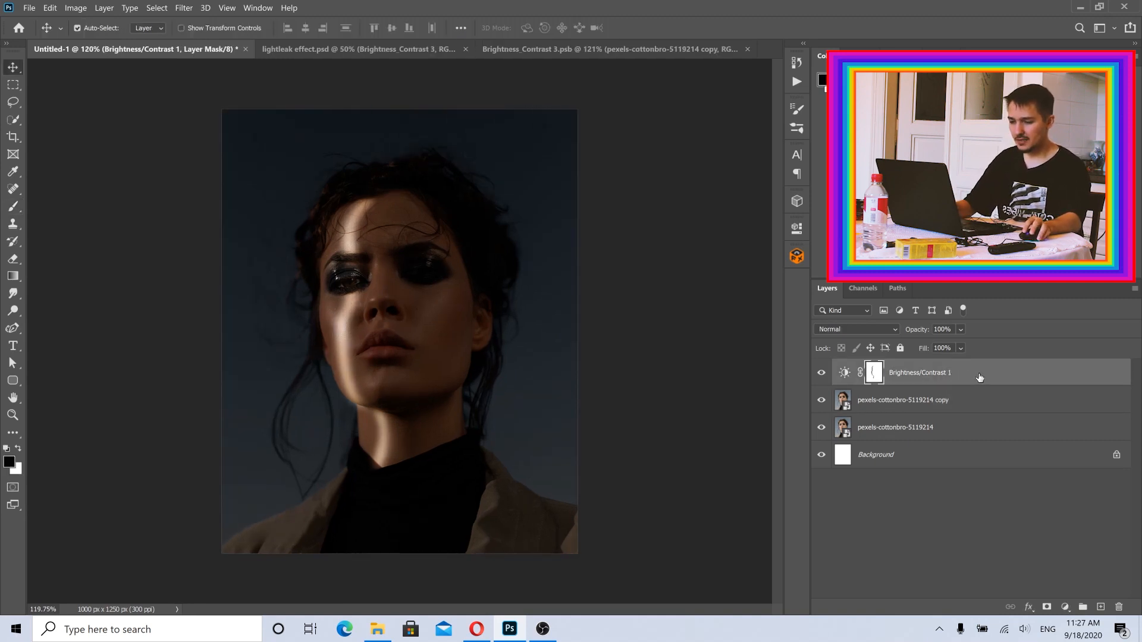
{"action": "left_click", "coordinate": [104, 8]}
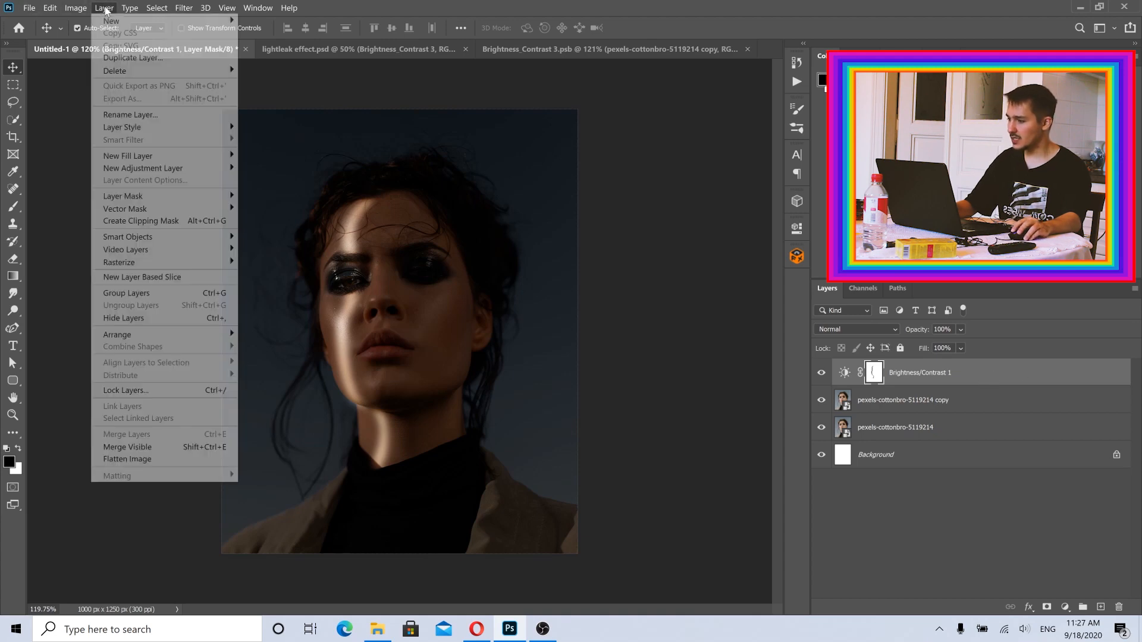
{"action": "left_click", "coordinate": [125, 57]}
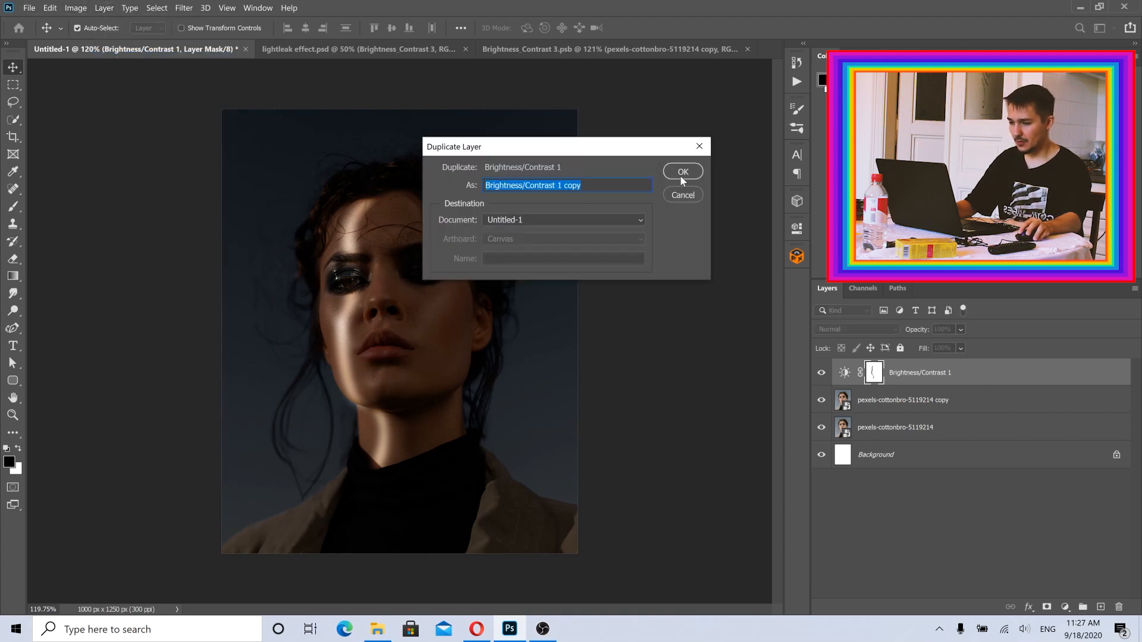
{"action": "left_click", "coordinate": [682, 174]}
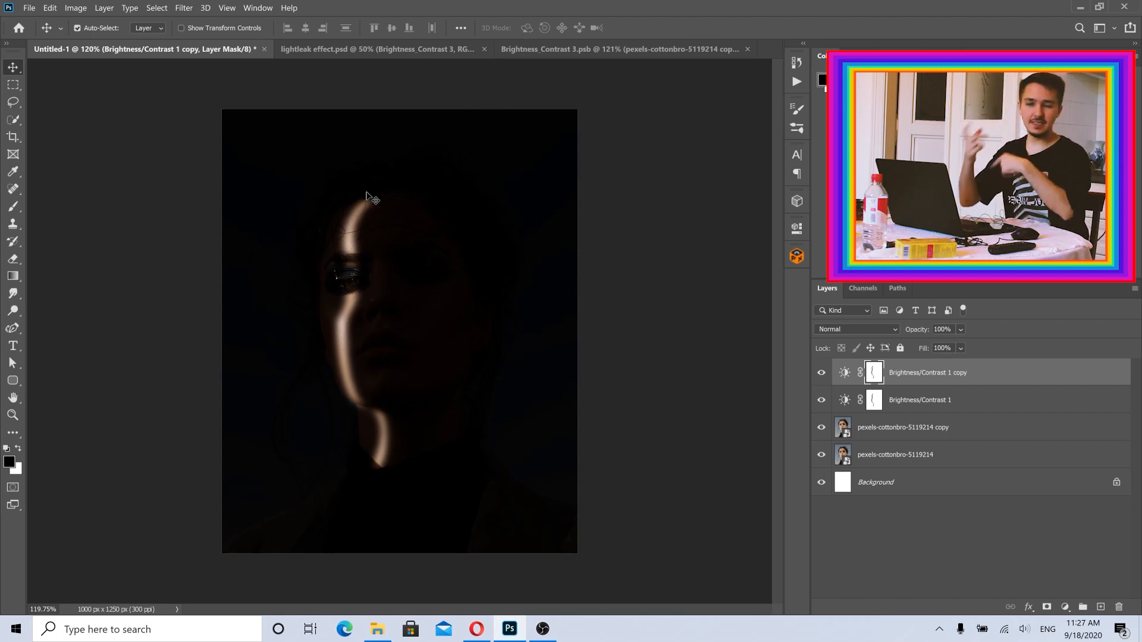
{"action": "double_click", "coordinate": [875, 374]}
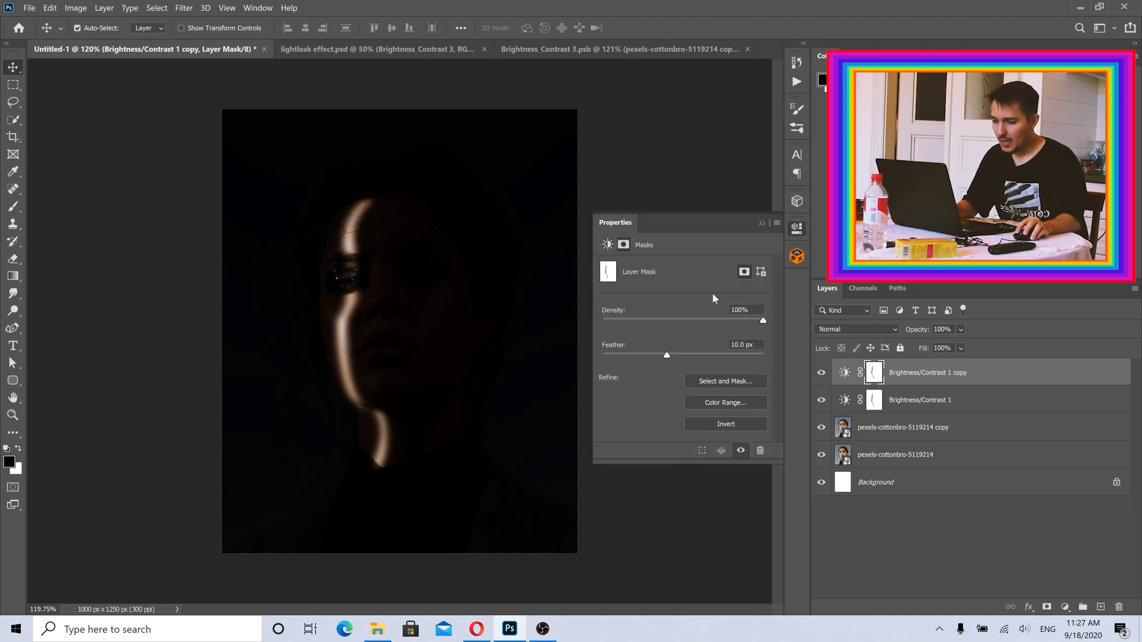
{"action": "left_click", "coordinate": [719, 425]}
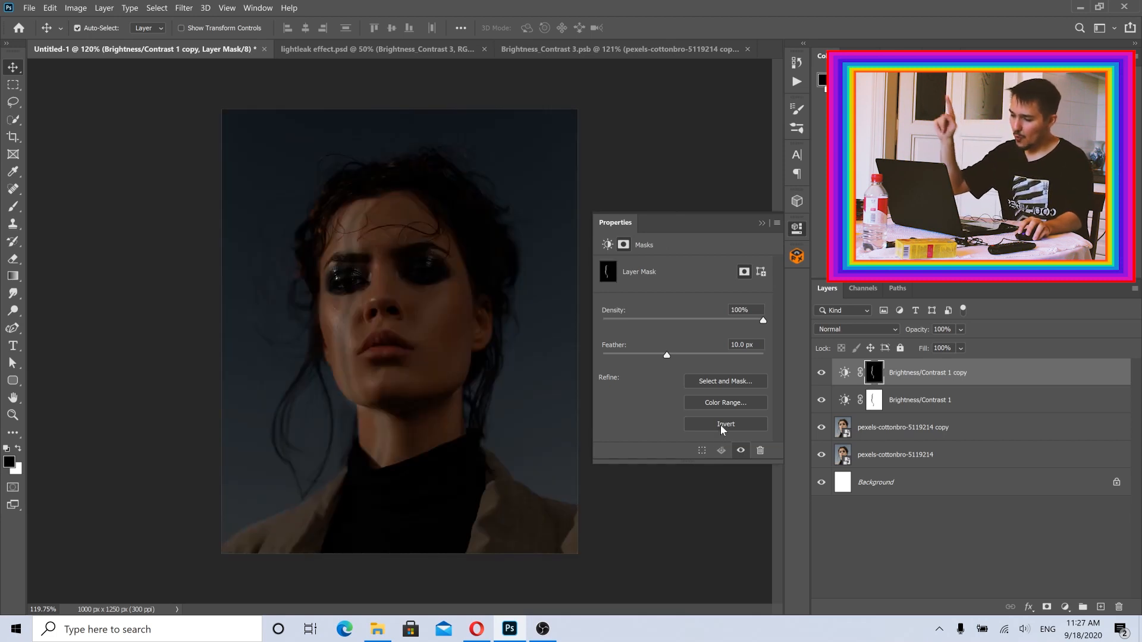
{"action": "left_click", "coordinate": [763, 219]}
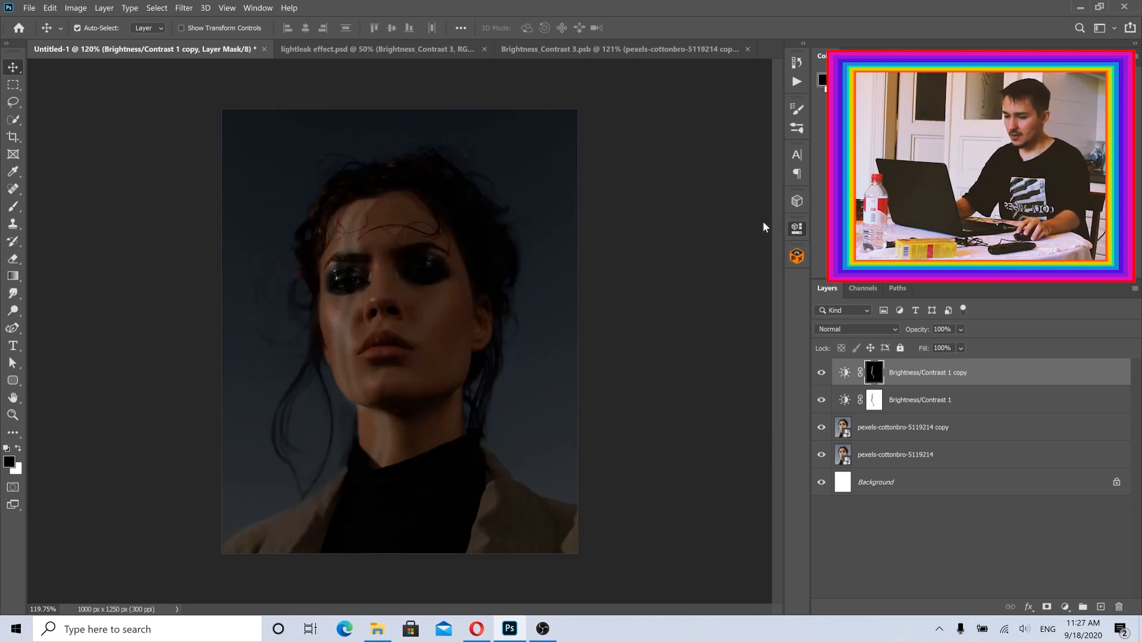
- Set the Brightness/Contrast 1 copy adjustment to Brightness 35 and Contrast 100
{"action": "double_click", "coordinate": [844, 374]}
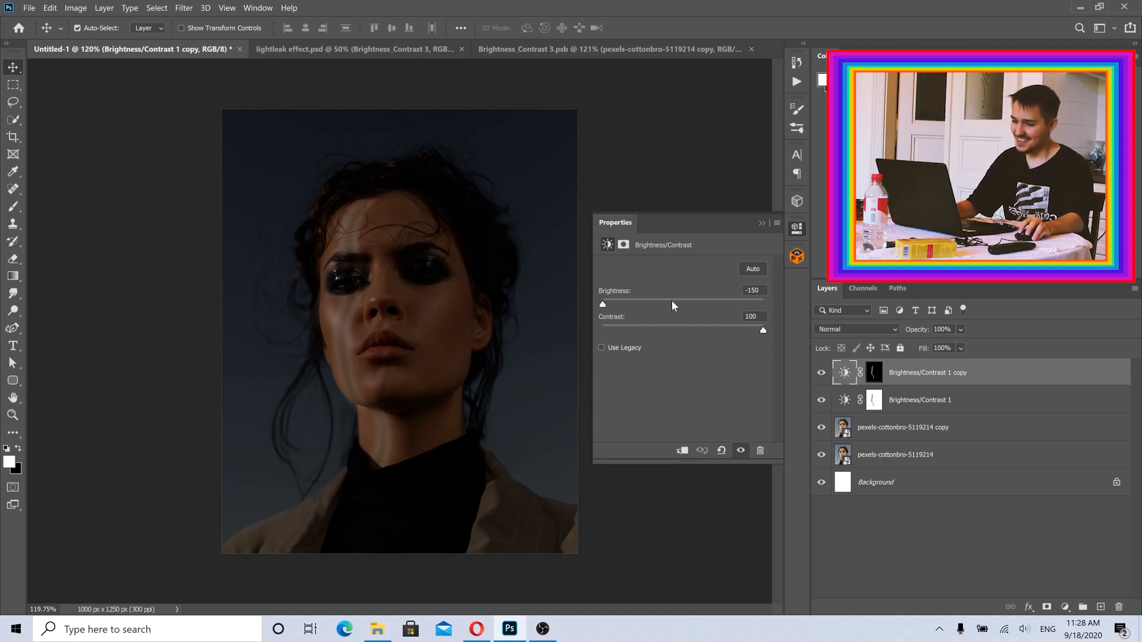
{"action": "mouse_move", "coordinate": [676, 301]}
{"action": "left_mouse_down"}
{"action": "mouse_move", "coordinate": [714, 305]}
{"action": "mouse_move", "coordinate": [736, 333]}
{"action": "left_mouse_up"}
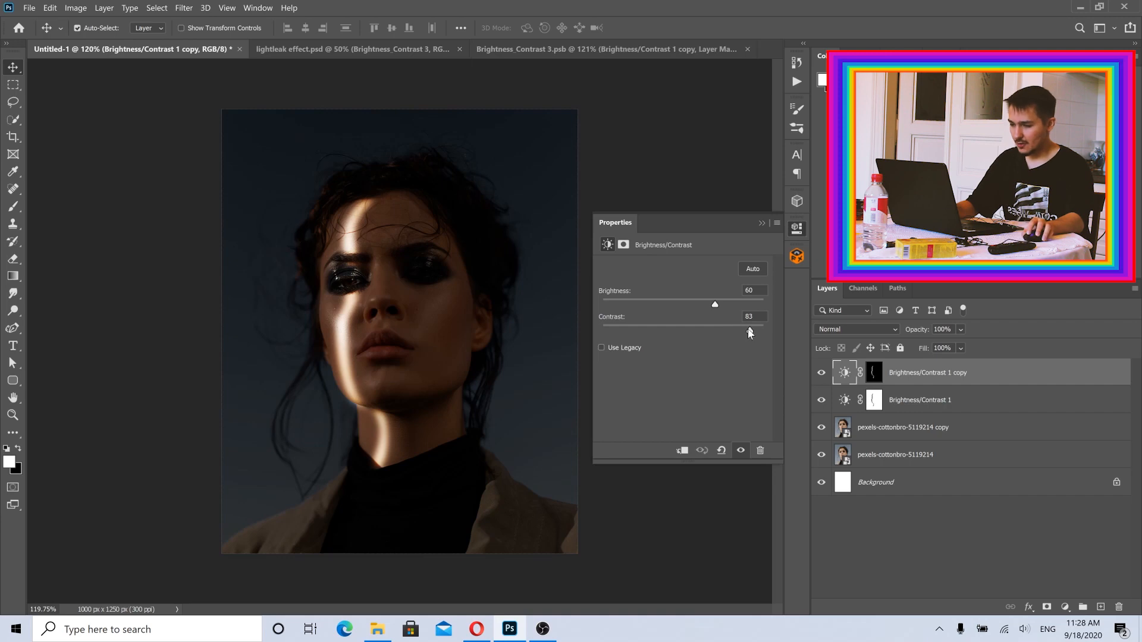
{"action": "left_click_drag", "start_coordinate": [715, 305], "coordinate": [701, 303]}
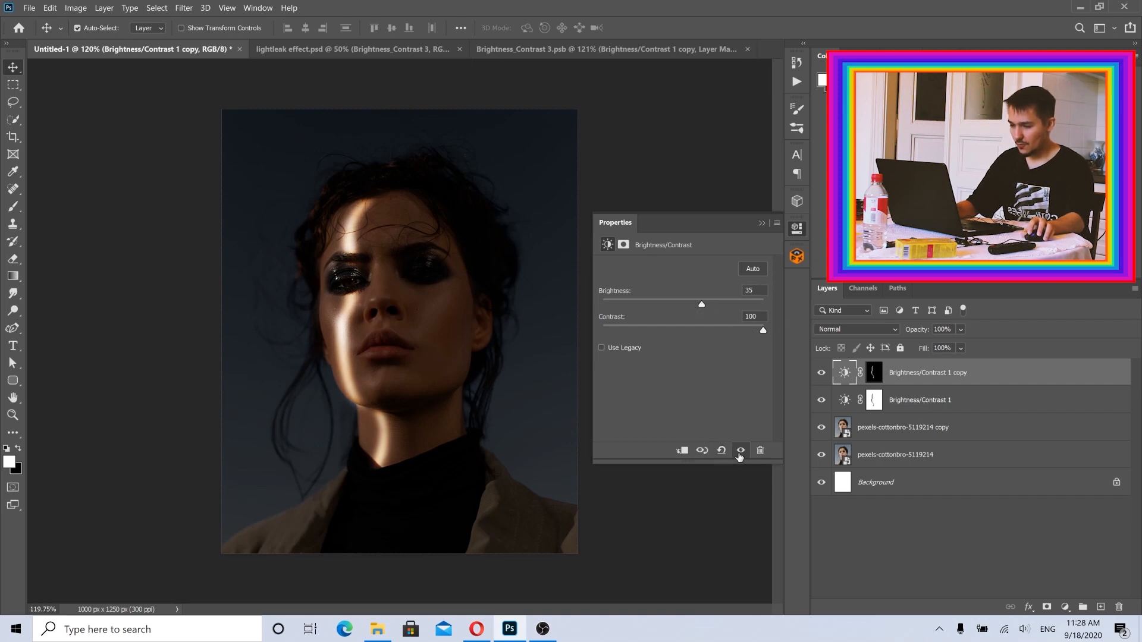
- Compare the light streak with the Brightness/Contrast 1 copy layer hidden and shown, and inspect the face up close
{"action": "left_click", "coordinate": [823, 374]}
{"action": "left_click", "coordinate": [823, 374]}
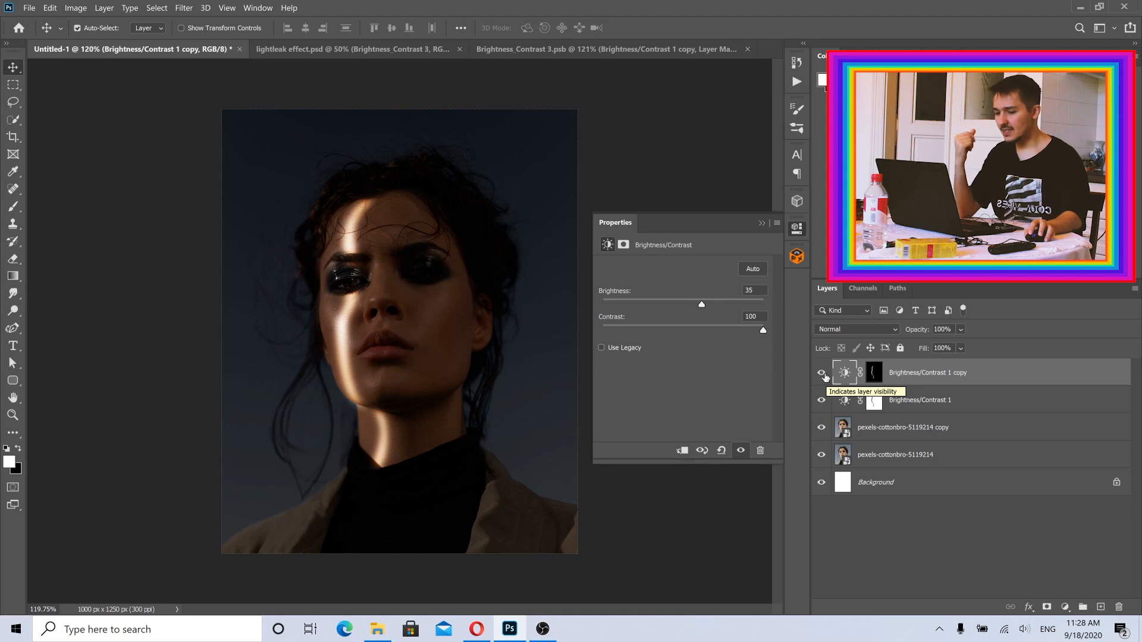
{"action": "left_click", "coordinate": [823, 374]}
{"action": "left_click", "coordinate": [823, 374]}
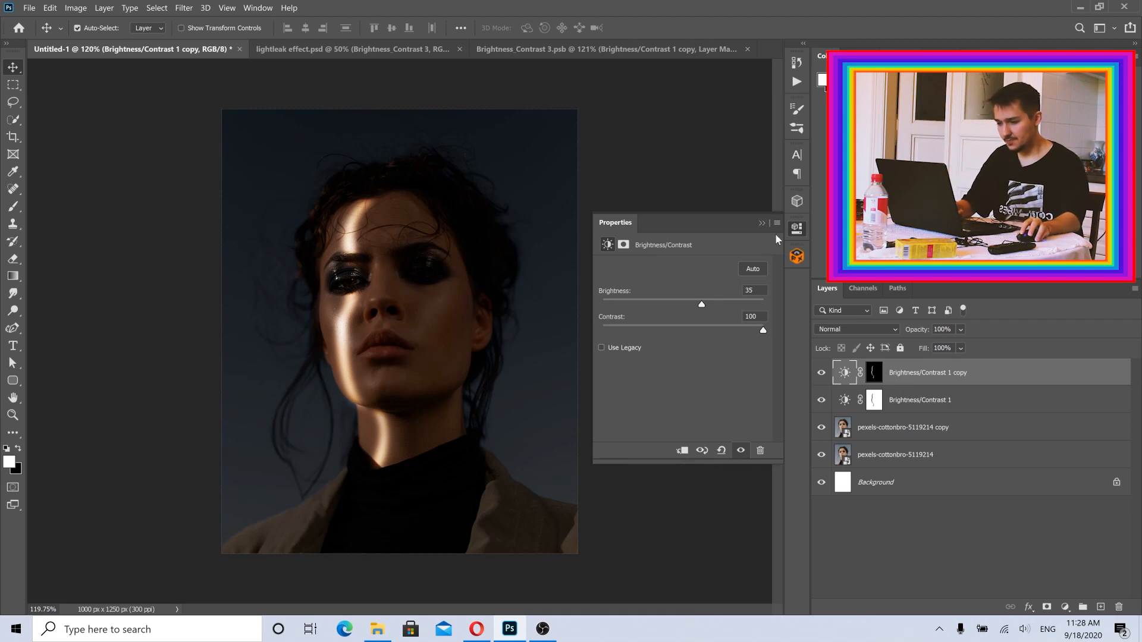
{"action": "left_click", "coordinate": [795, 229]}
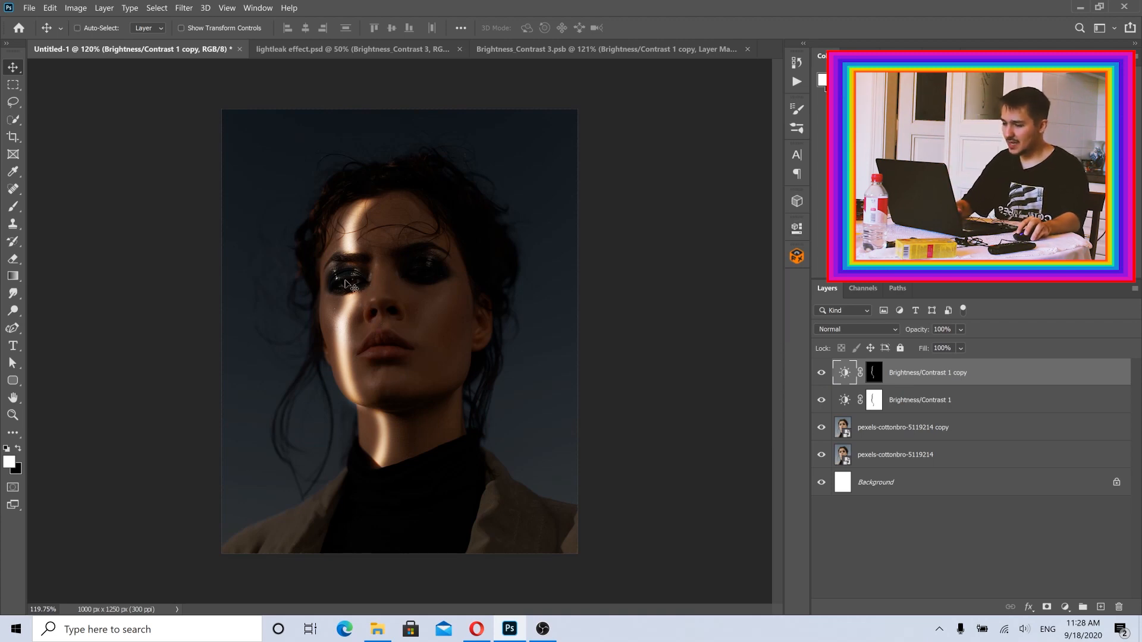
{"action": "left_click_drag", "start_coordinate": [351, 285], "coordinate": [371, 300]}
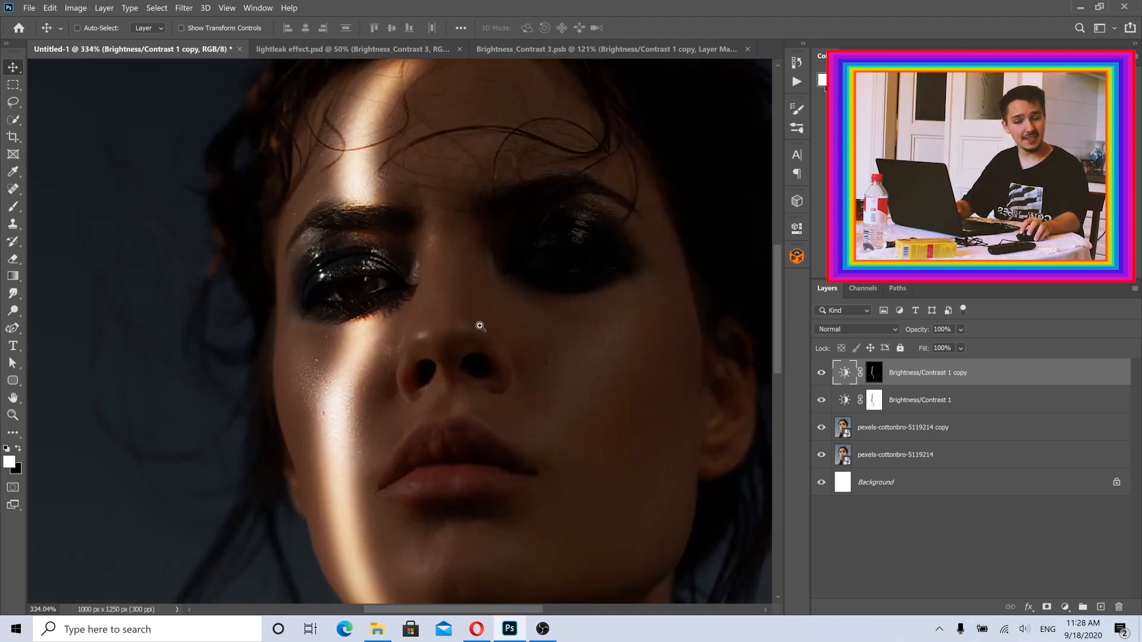
{"action": "left_click_drag", "start_coordinate": [480, 326], "coordinate": [446, 323]}
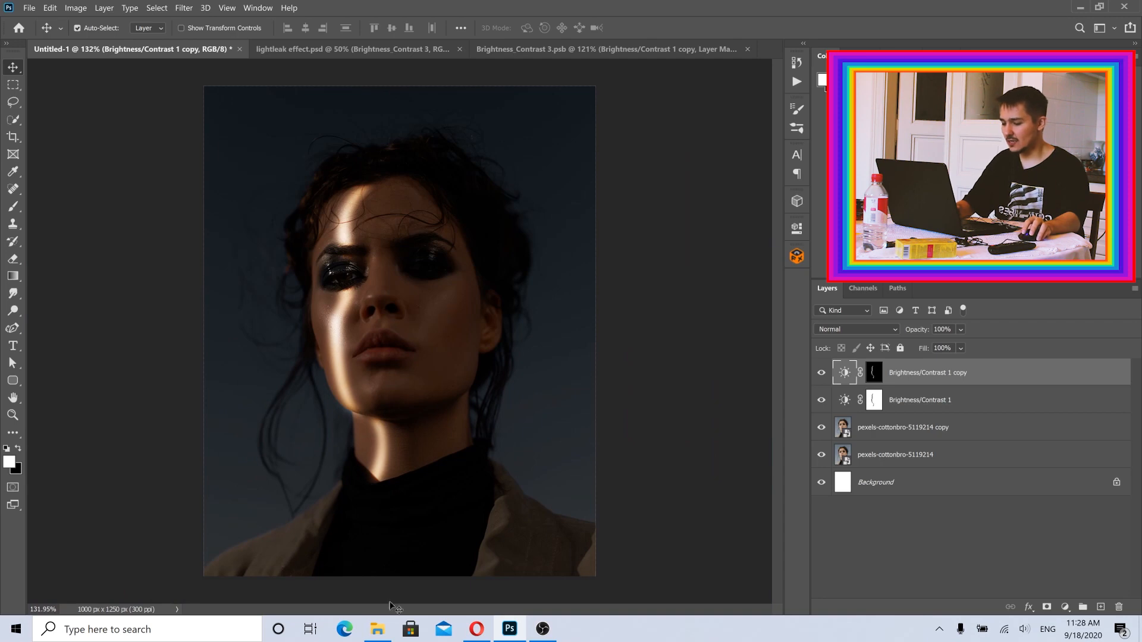
- Open the reference image lightleak effect.png from the posters\59 folder, examine it, and return to the Photoshop document
{"action": "left_click", "coordinate": [377, 628]}
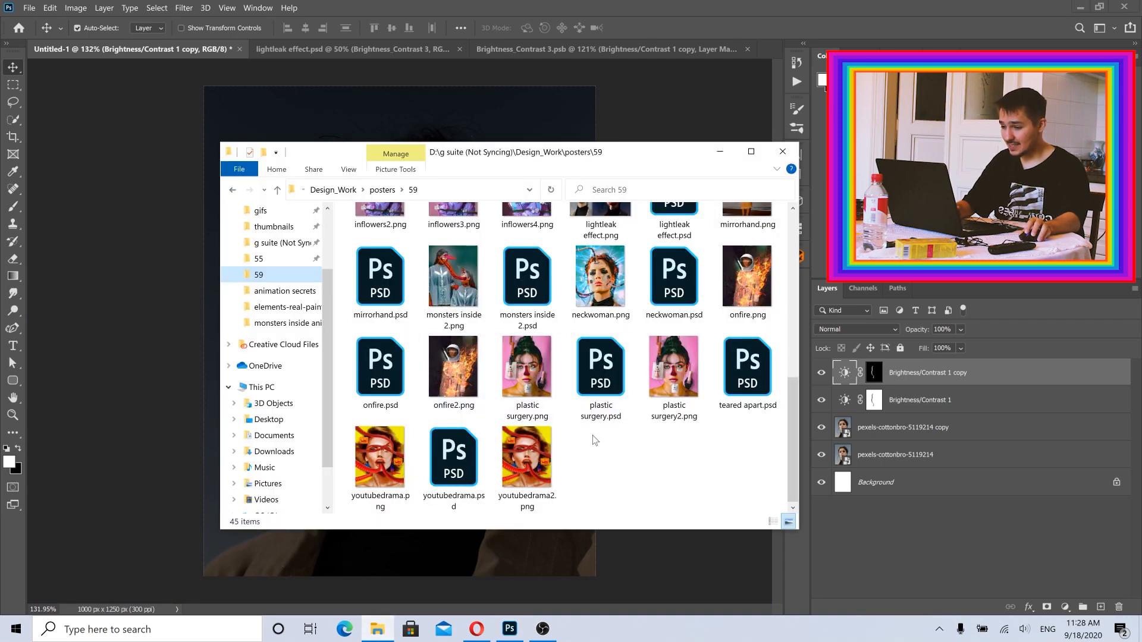
{"action": "scroll", "coordinate": [594, 441], "scroll_direction": "up", "scroll_amount": 3}
{"action": "scroll", "coordinate": [606, 452], "scroll_direction": "up", "scroll_amount": 2}
{"action": "scroll", "coordinate": [607, 452], "scroll_direction": "down", "scroll_amount": 5}
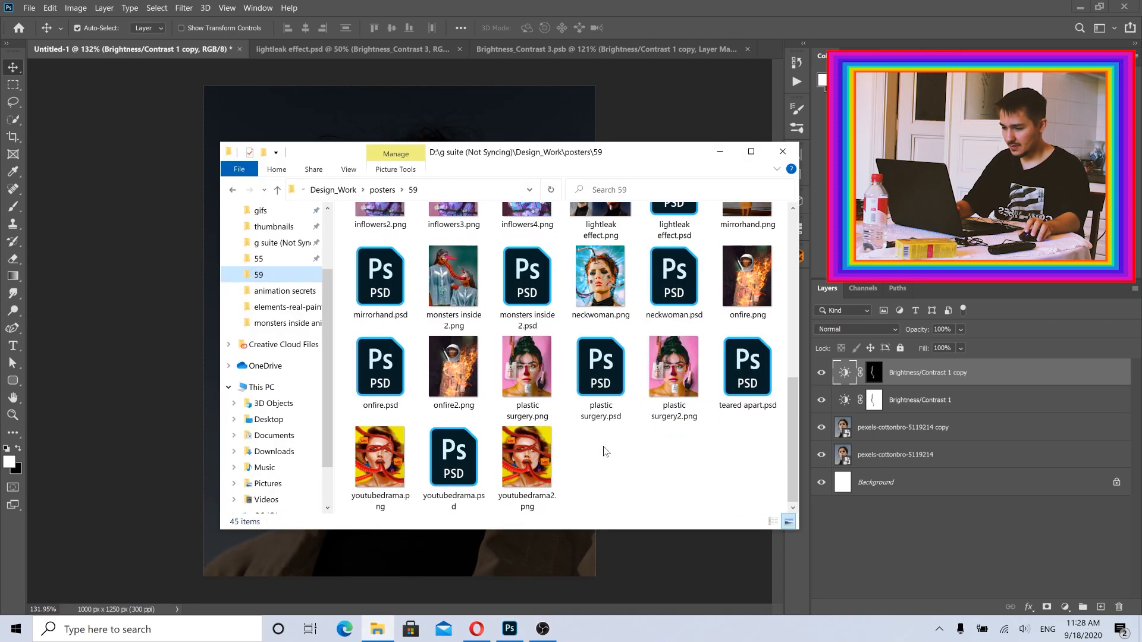
{"action": "double_click", "coordinate": [602, 221]}
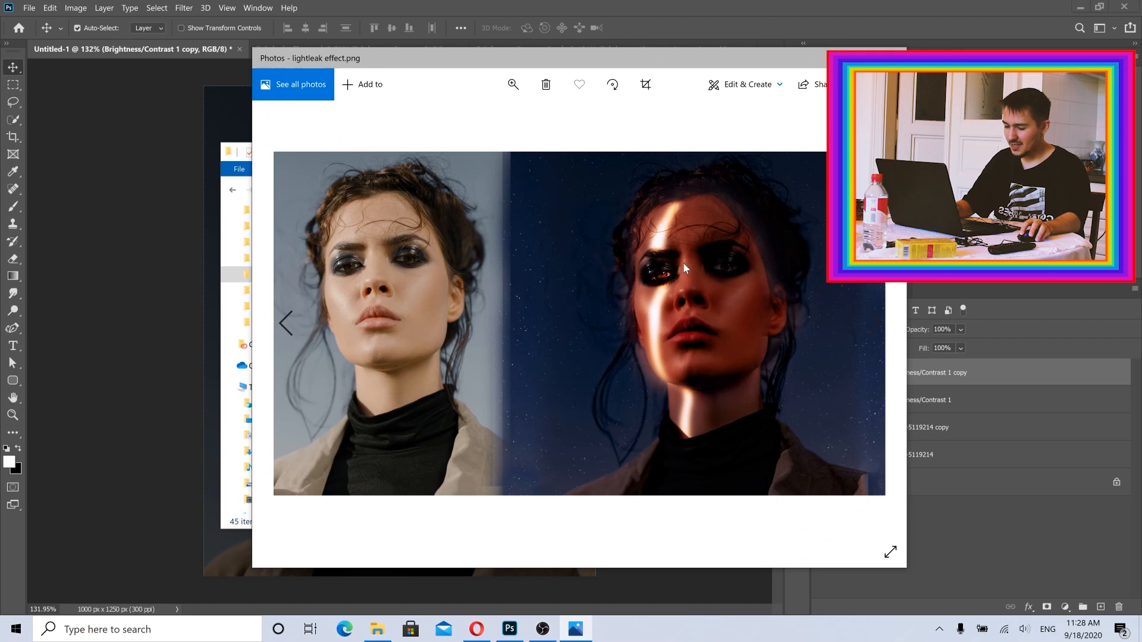
{"action": "scroll", "coordinate": [683, 263], "scroll_direction": "up", "scroll_amount": 3}
{"action": "scroll", "coordinate": [661, 292], "scroll_direction": "down", "scroll_amount": 3}
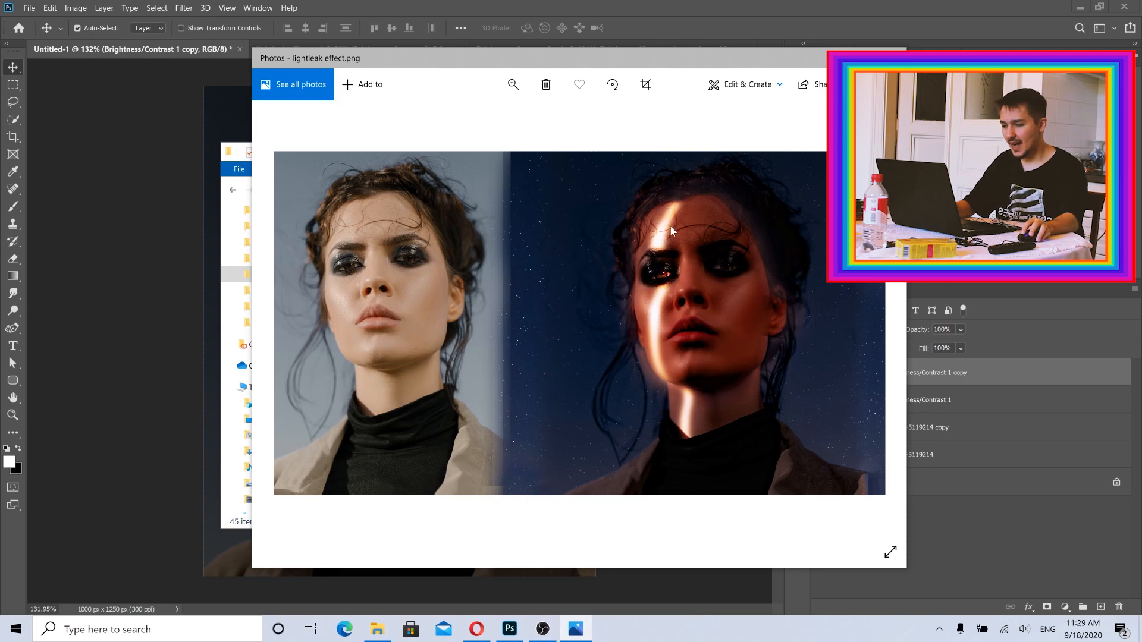
{"action": "left_click", "coordinate": [830, 58]}
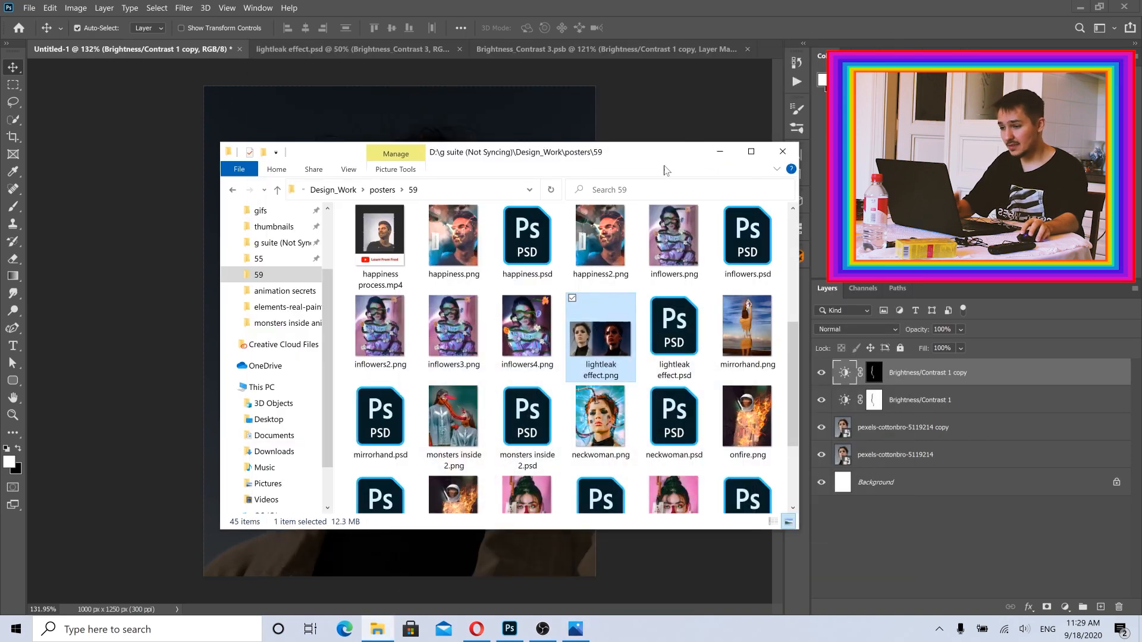
{"action": "left_click", "coordinate": [715, 158]}
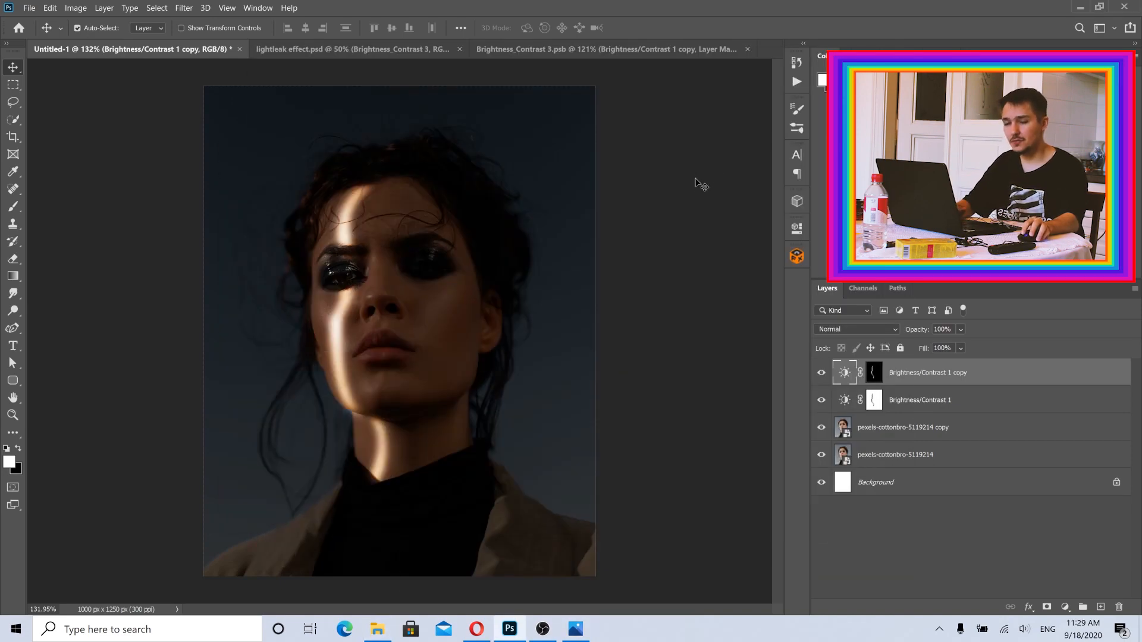
- Duplicate the base portrait layer pexels-cottonbro-5119214 and name the copy eye
{"action": "left_click", "coordinate": [897, 432]}
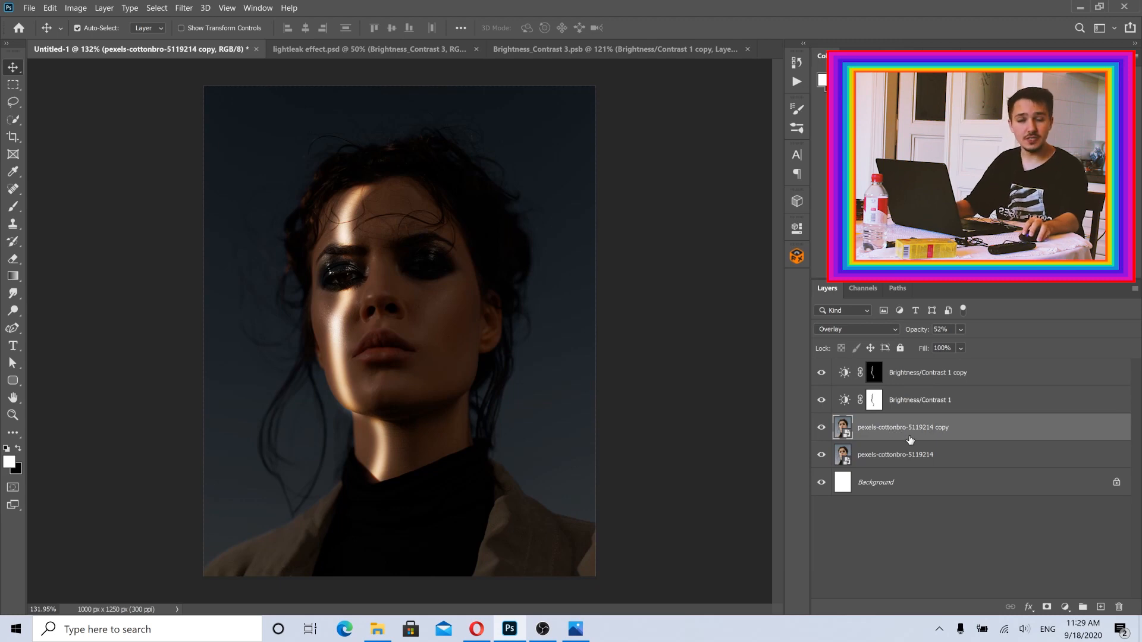
{"action": "left_click", "coordinate": [916, 454]}
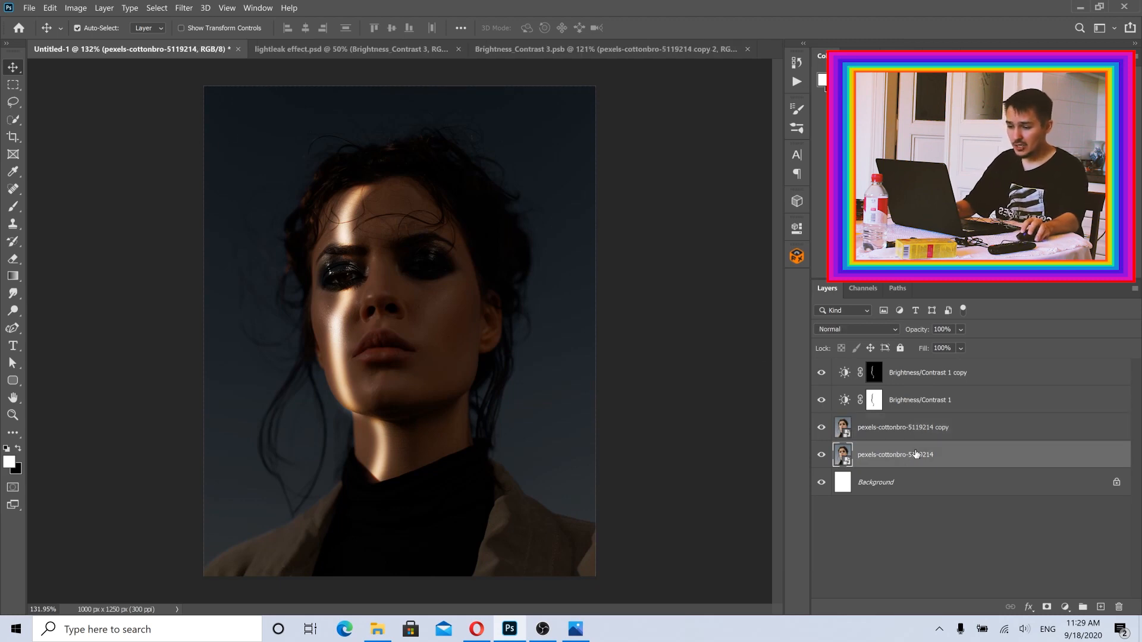
{"action": "left_click", "coordinate": [104, 8]}
{"action": "left_click", "coordinate": [113, 58]}
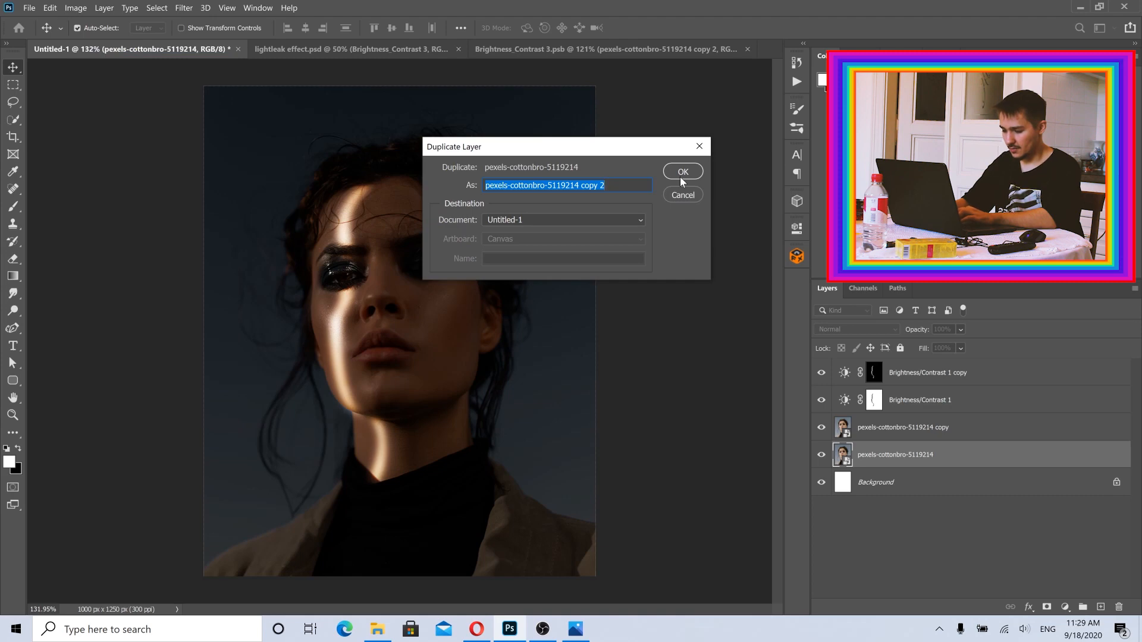
{"action": "type", "text": "eye"}
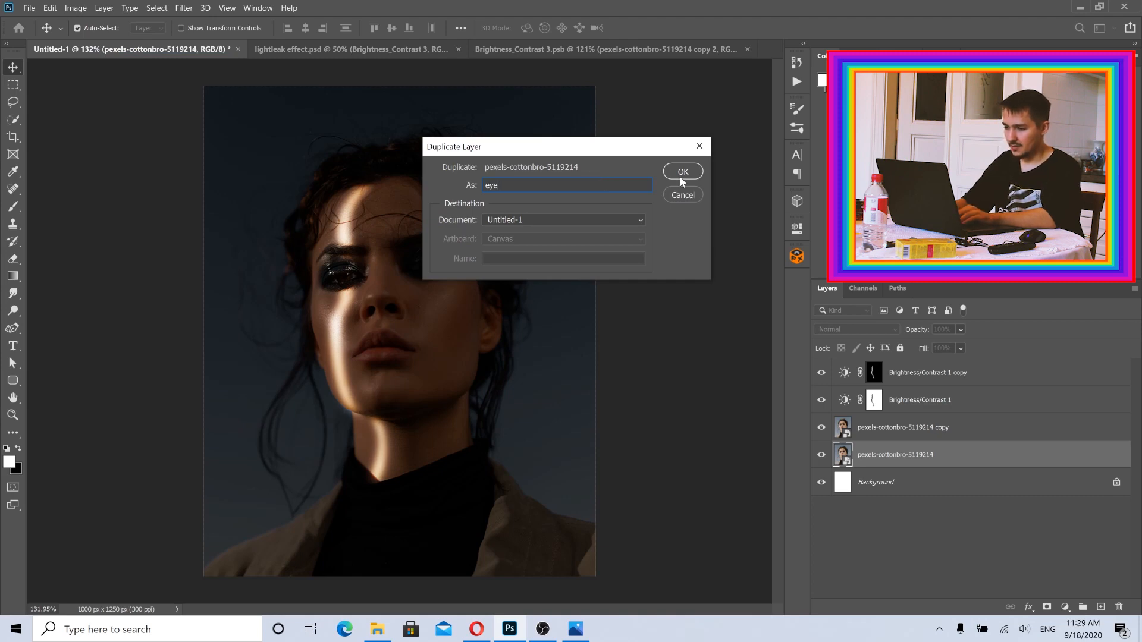
{"action": "left_click", "coordinate": [681, 178]}
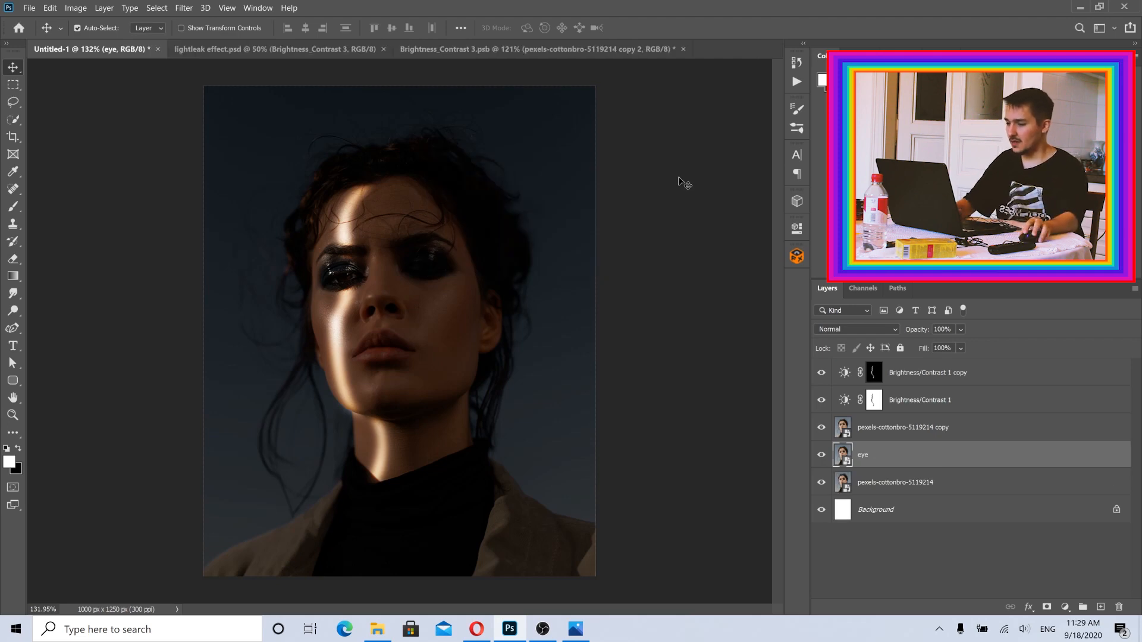
- Open the Lens Flare filter for the eye layer and reposition its dialog
{"action": "left_click", "coordinate": [184, 8]}
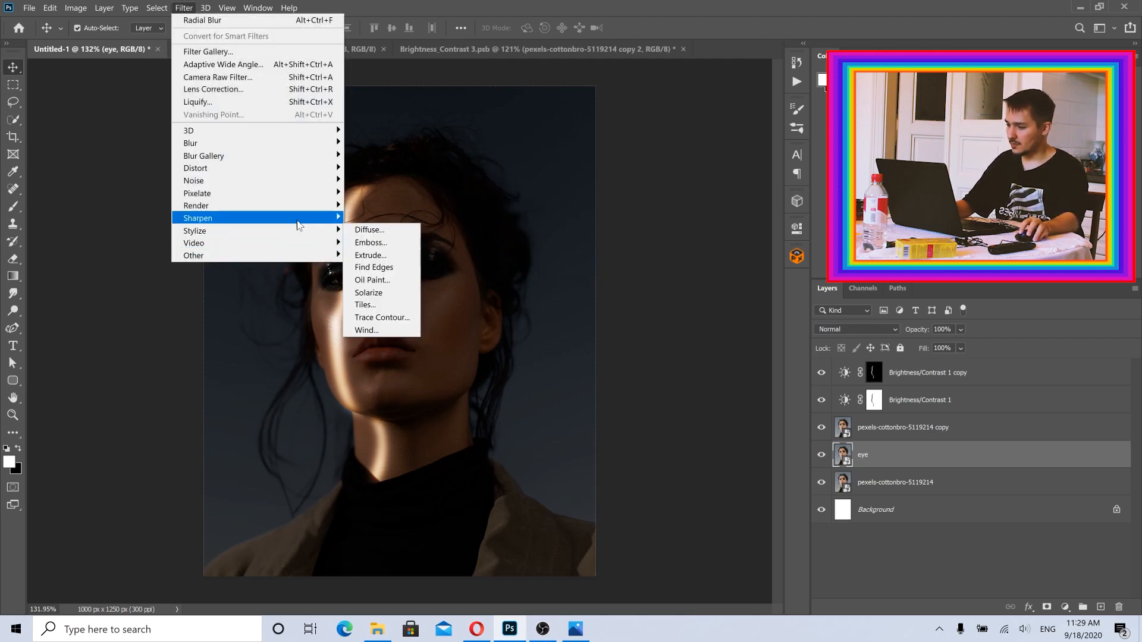
{"action": "mouse_move", "coordinate": [303, 209]}
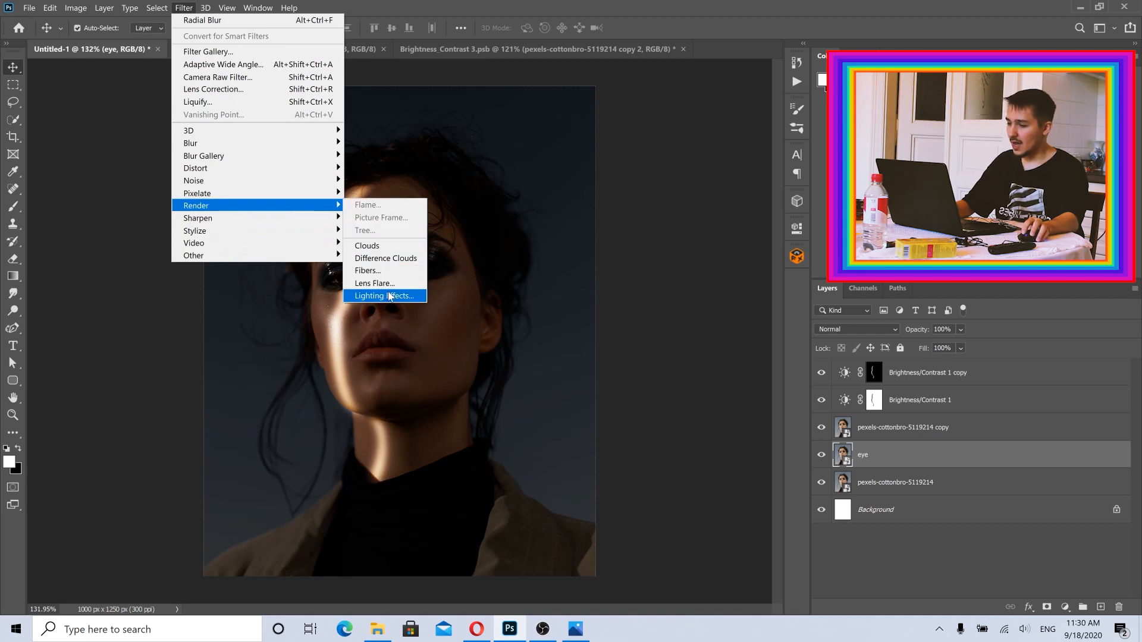
{"action": "left_click", "coordinate": [375, 283]}
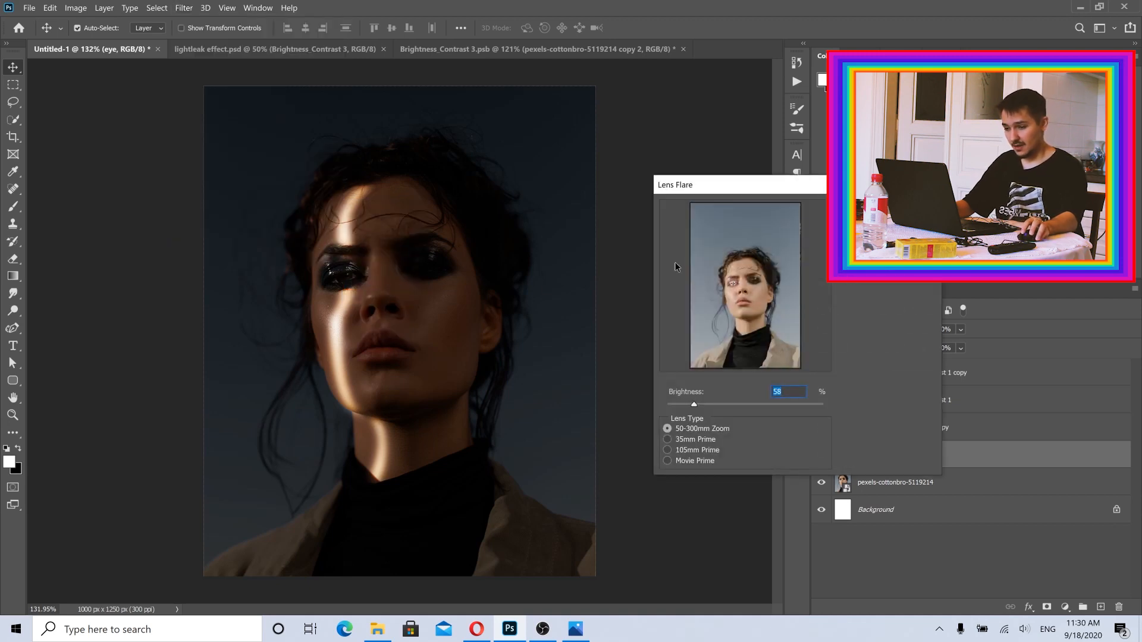
{"action": "left_click_drag", "start_coordinate": [751, 190], "coordinate": [729, 186]}
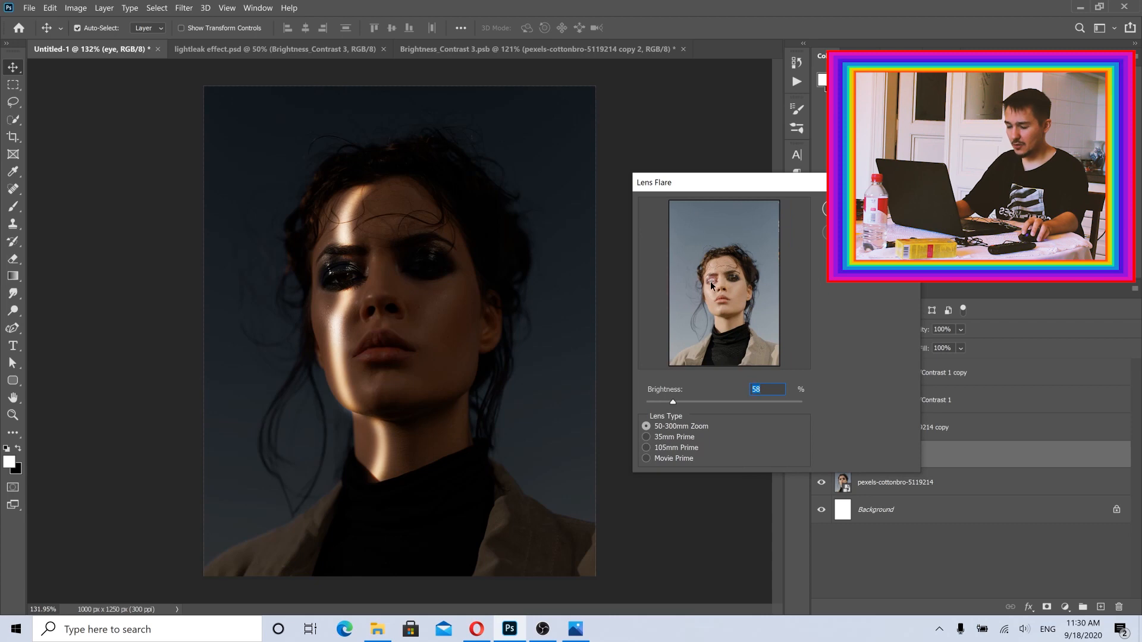
- Try the flare at 153% brightness above the head with the 35mm Prime, 105mm Prime and Movie Prime lens types
{"action": "left_click_drag", "start_coordinate": [675, 403], "coordinate": [722, 403]}
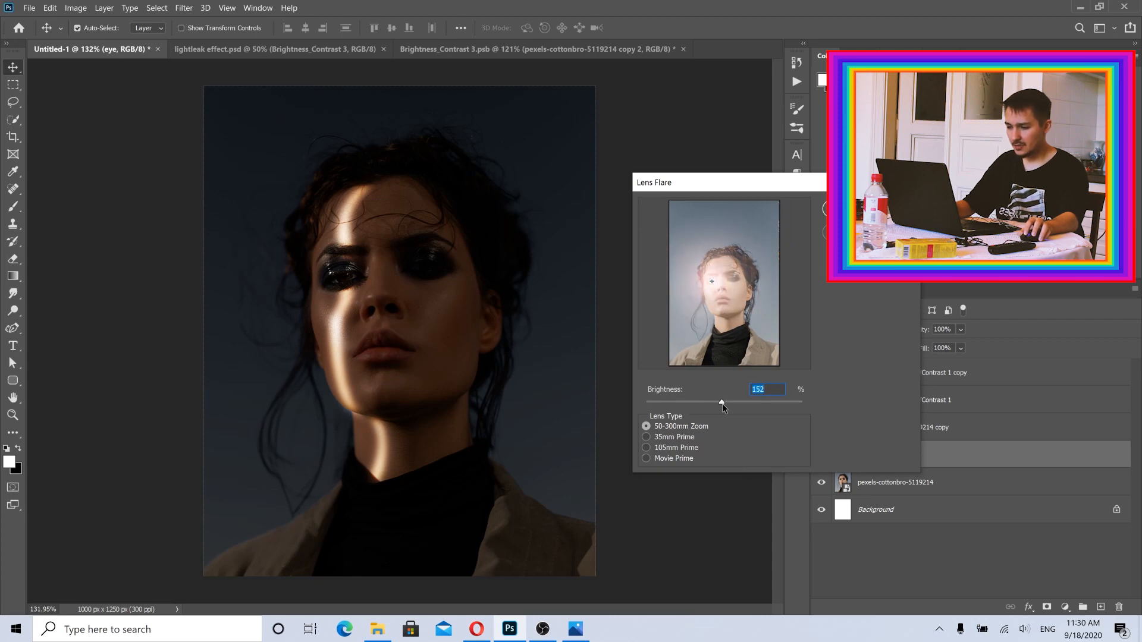
{"action": "left_click_drag", "start_coordinate": [715, 308], "coordinate": [695, 240]}
{"action": "left_click", "coordinate": [672, 438]}
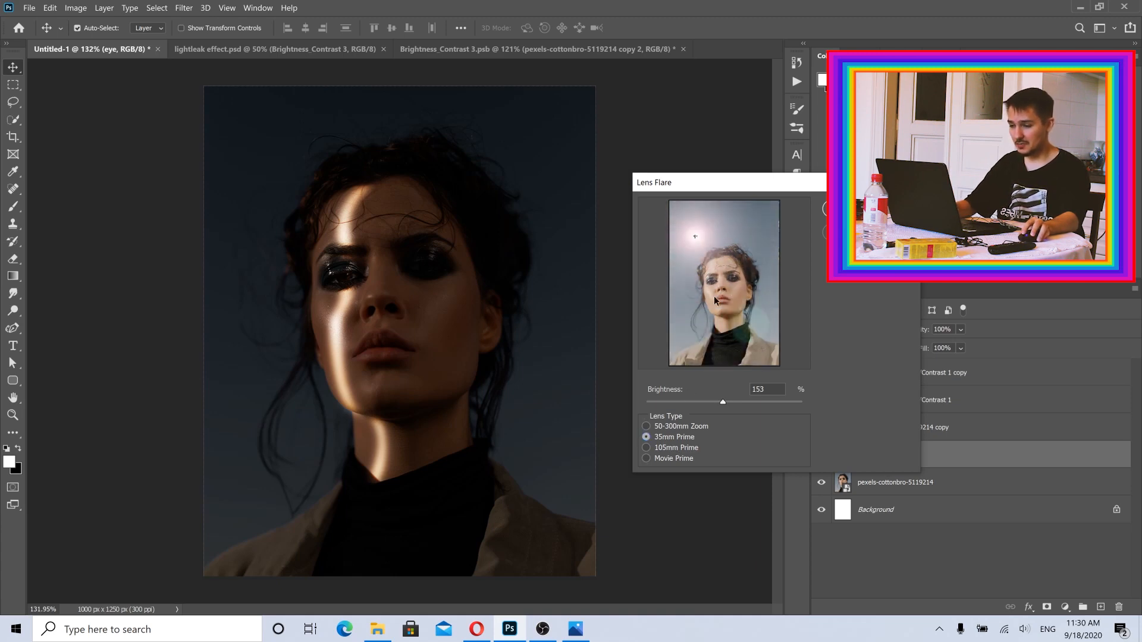
{"action": "left_click", "coordinate": [663, 452]}
{"action": "left_click", "coordinate": [662, 459]}
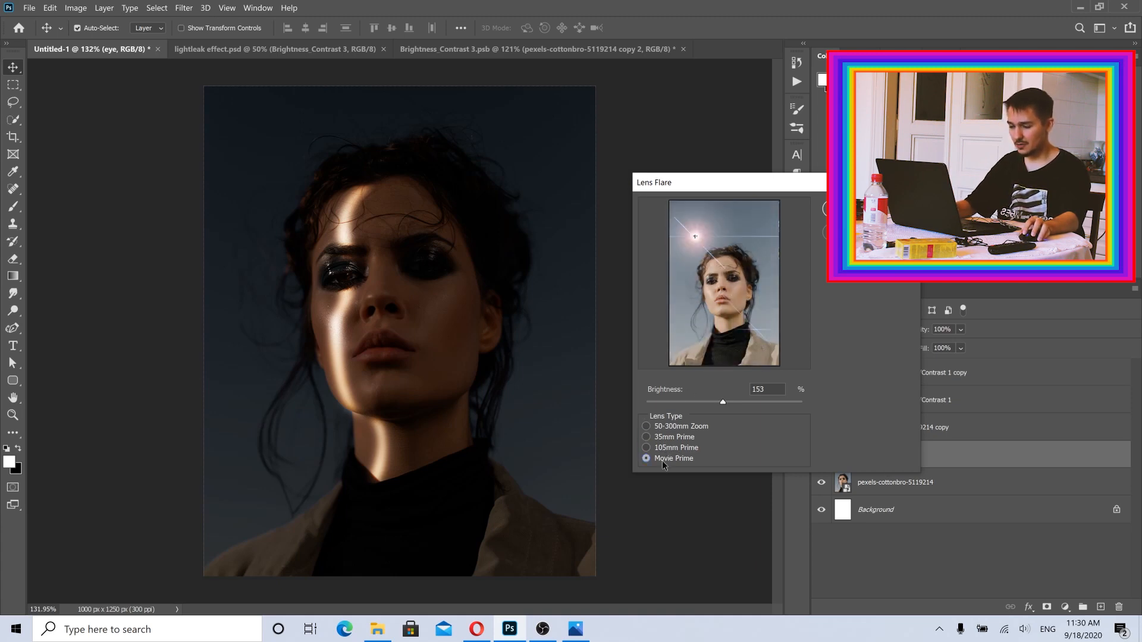
- Apply a 50-300mm Zoom lens flare at 66% brightness, centred on the eye crossed by the light streak
{"action": "left_click", "coordinate": [665, 424]}
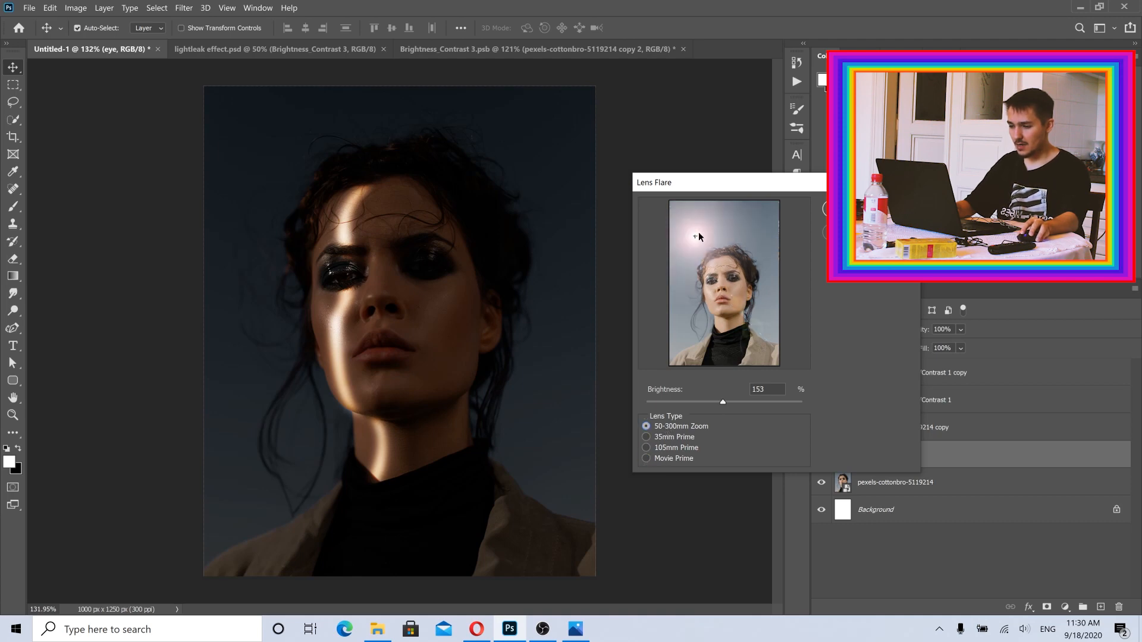
{"action": "left_click_drag", "start_coordinate": [696, 237], "coordinate": [713, 287]}
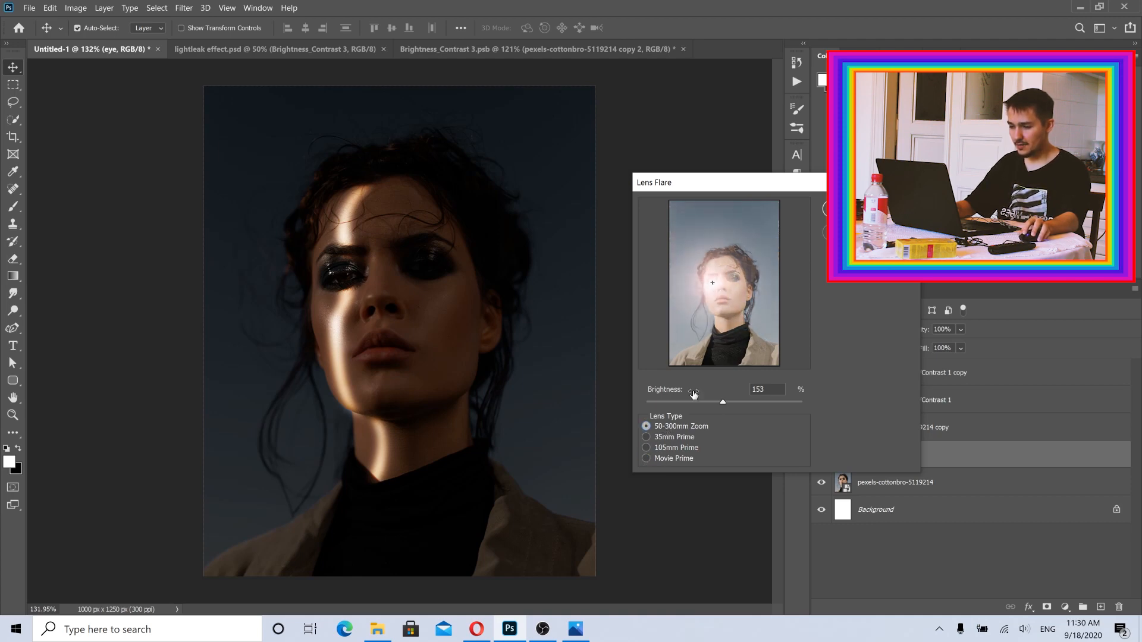
{"action": "left_click_drag", "start_coordinate": [694, 403], "coordinate": [667, 404]}
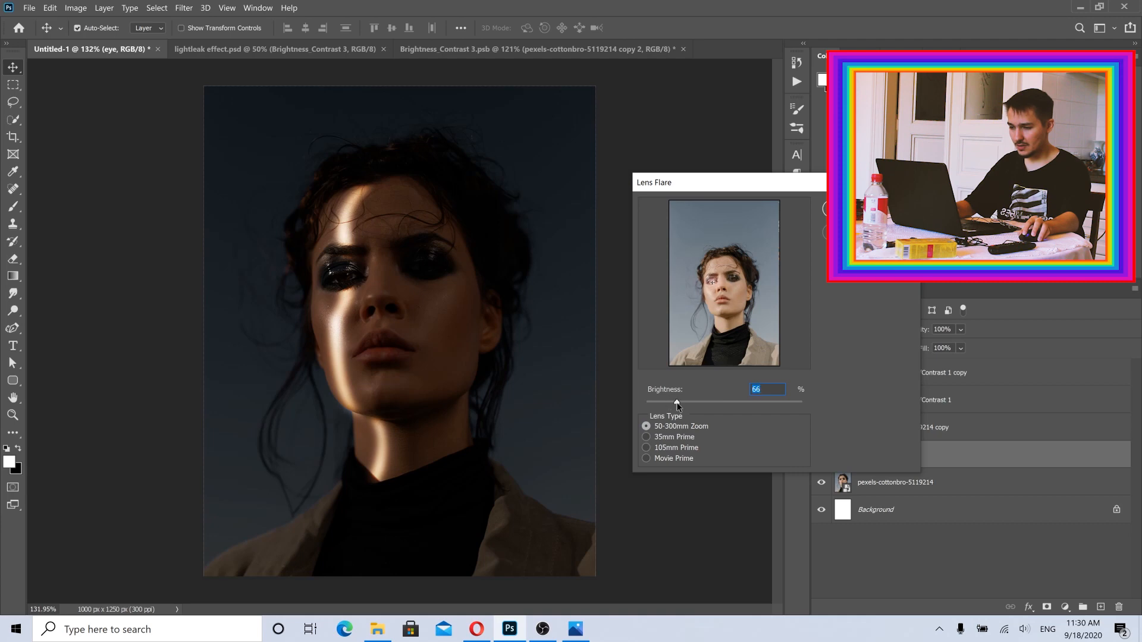
{"action": "left_click", "coordinate": [713, 284]}
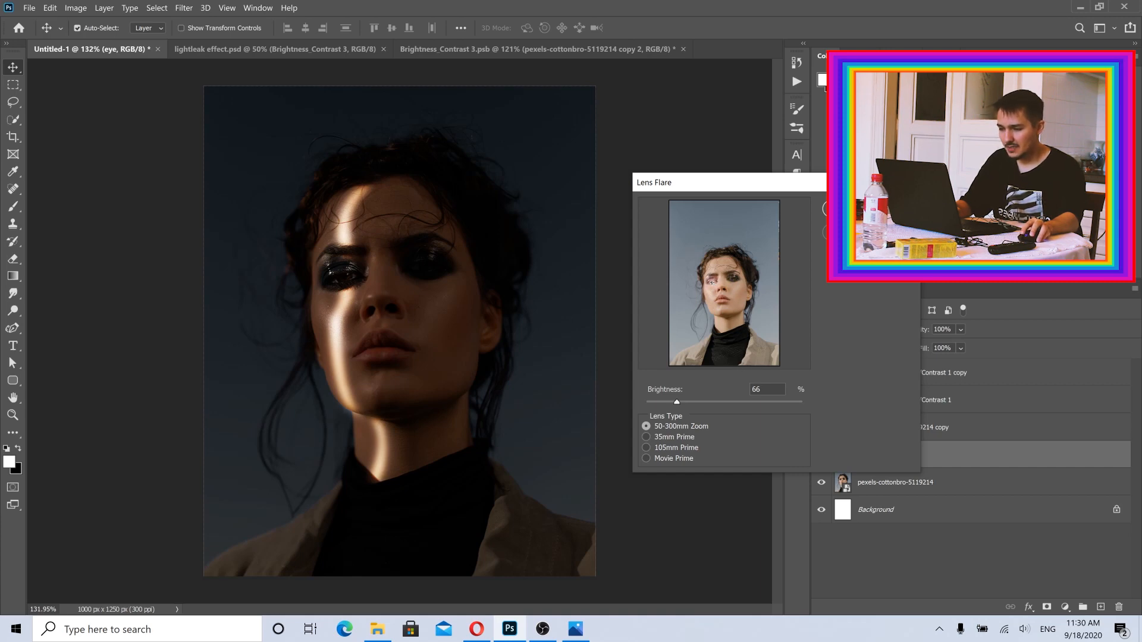
{"action": "key", "text": "Return"}
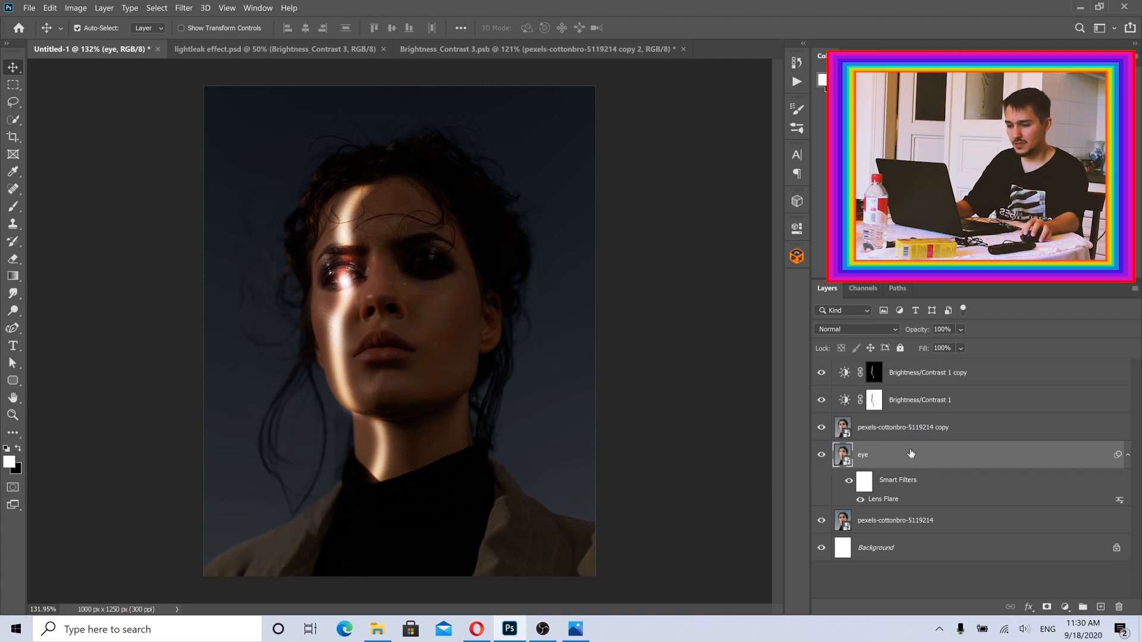
- Set the eye layer's blend mode to Vivid Light and add an inverted, fully black layer mask
{"action": "left_click", "coordinate": [843, 331]}
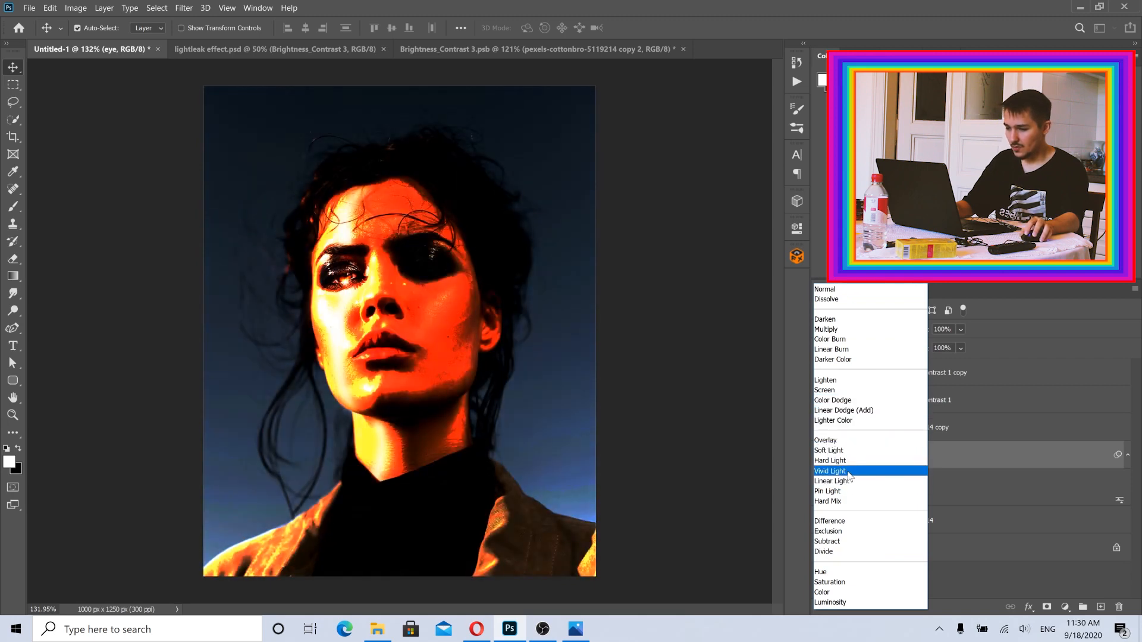
{"action": "left_click", "coordinate": [849, 472]}
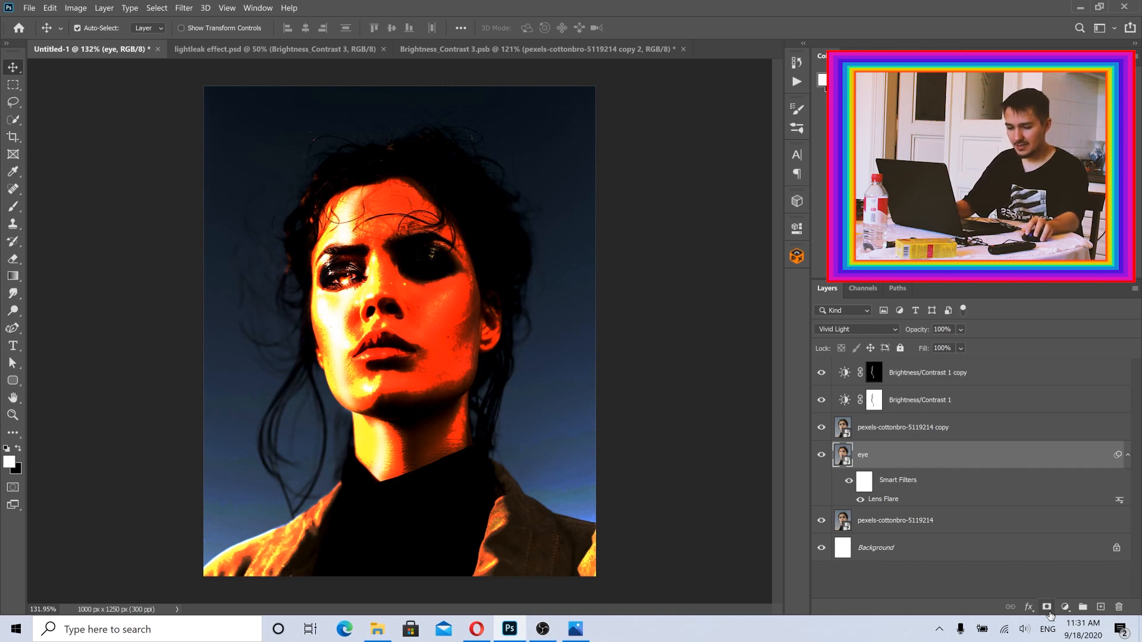
{"action": "left_click", "coordinate": [1047, 607]}
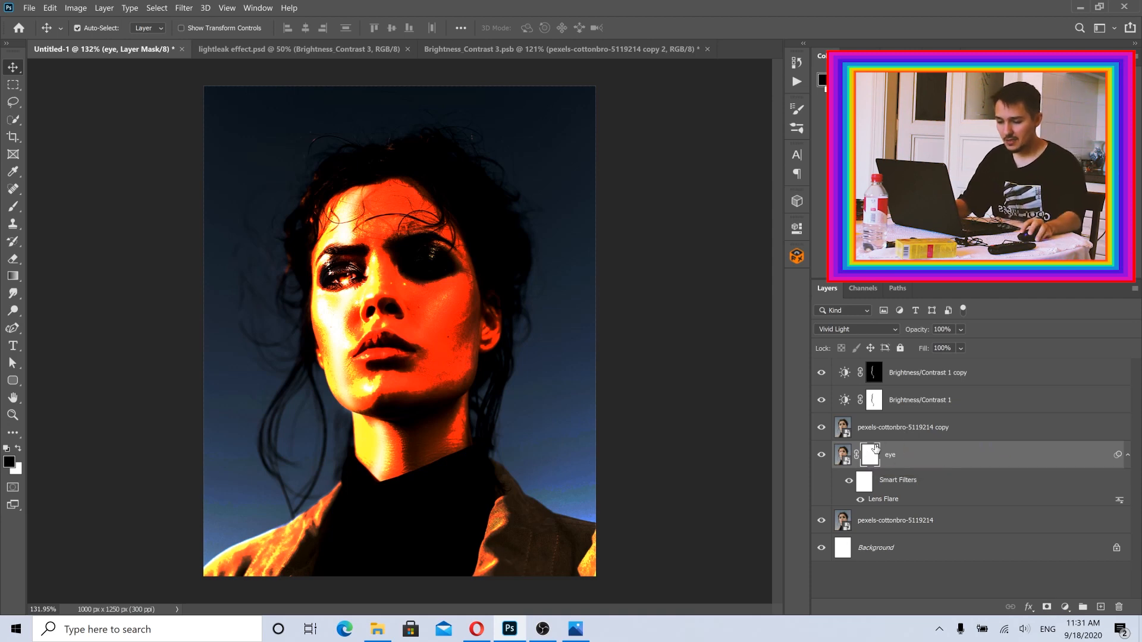
{"action": "double_click", "coordinate": [870, 457]}
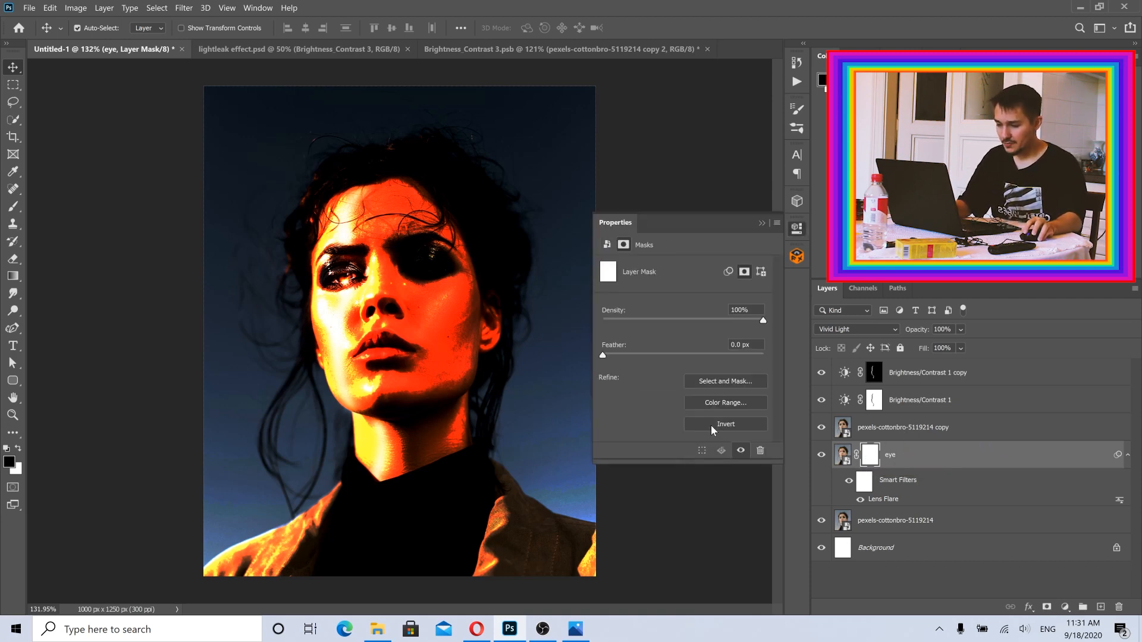
{"action": "left_click", "coordinate": [713, 424]}
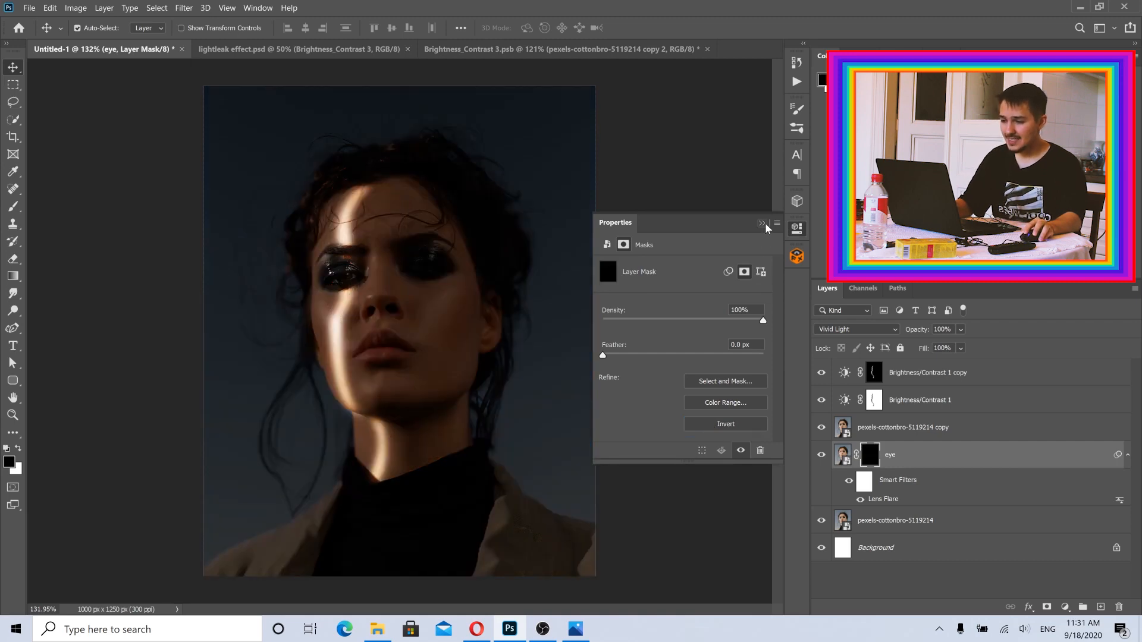
{"action": "left_click", "coordinate": [763, 225]}
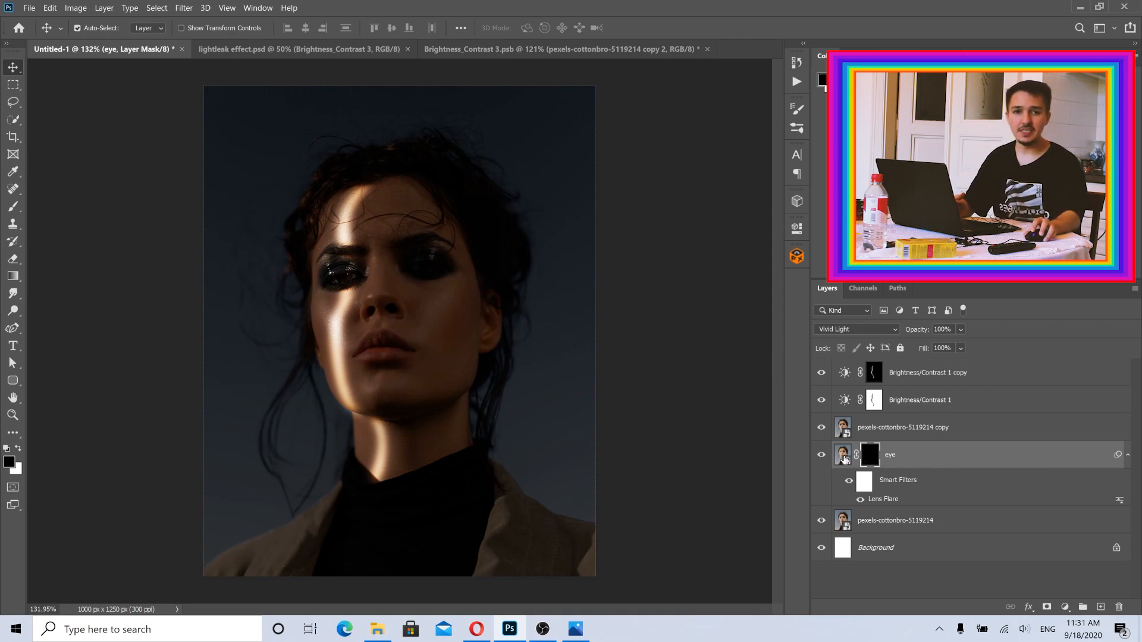
- Paint white with a small soft brush on the eye layer's mask to reveal the glow inside the lit eye
{"action": "scroll", "coordinate": [342, 267], "scroll_direction": "up", "scroll_amount": 5}
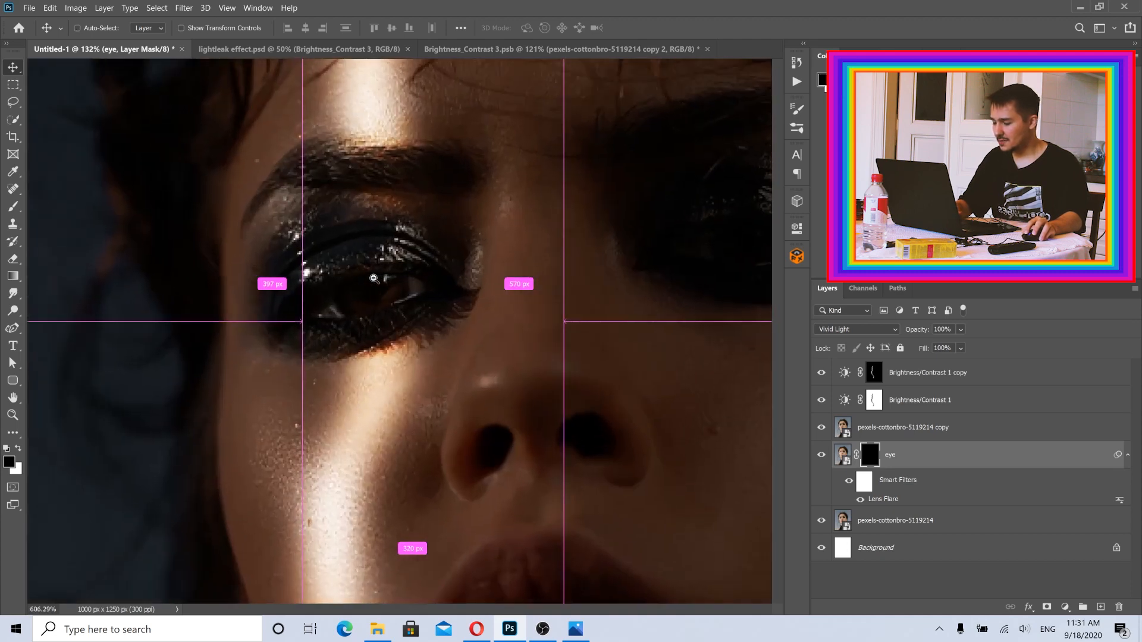
{"action": "left_click", "coordinate": [13, 207]}
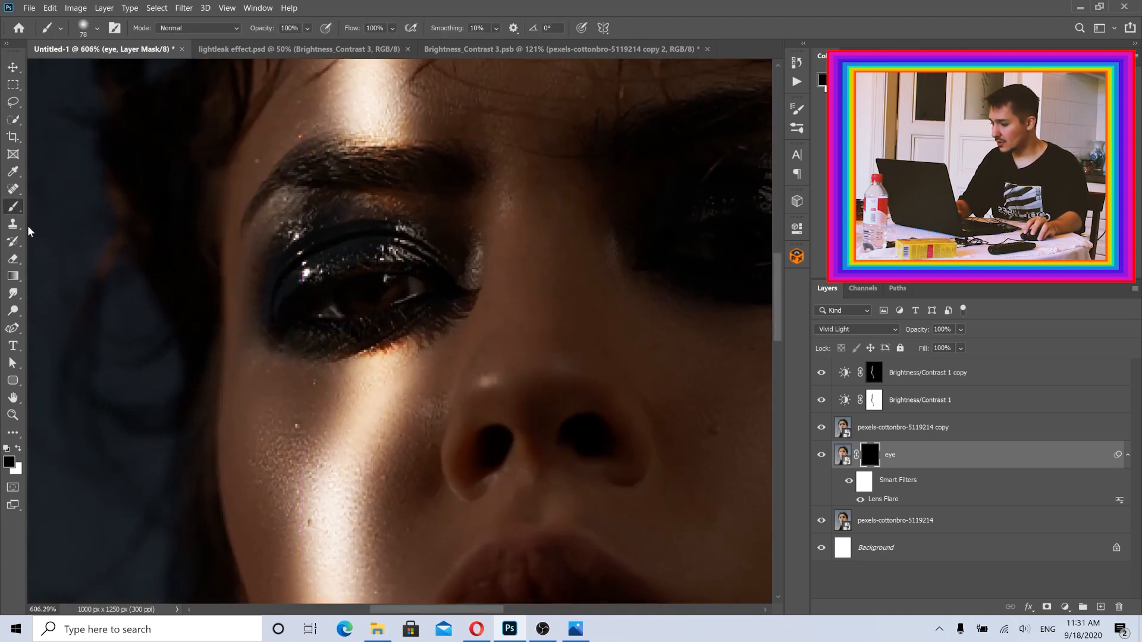
{"action": "left_click", "coordinate": [18, 450]}
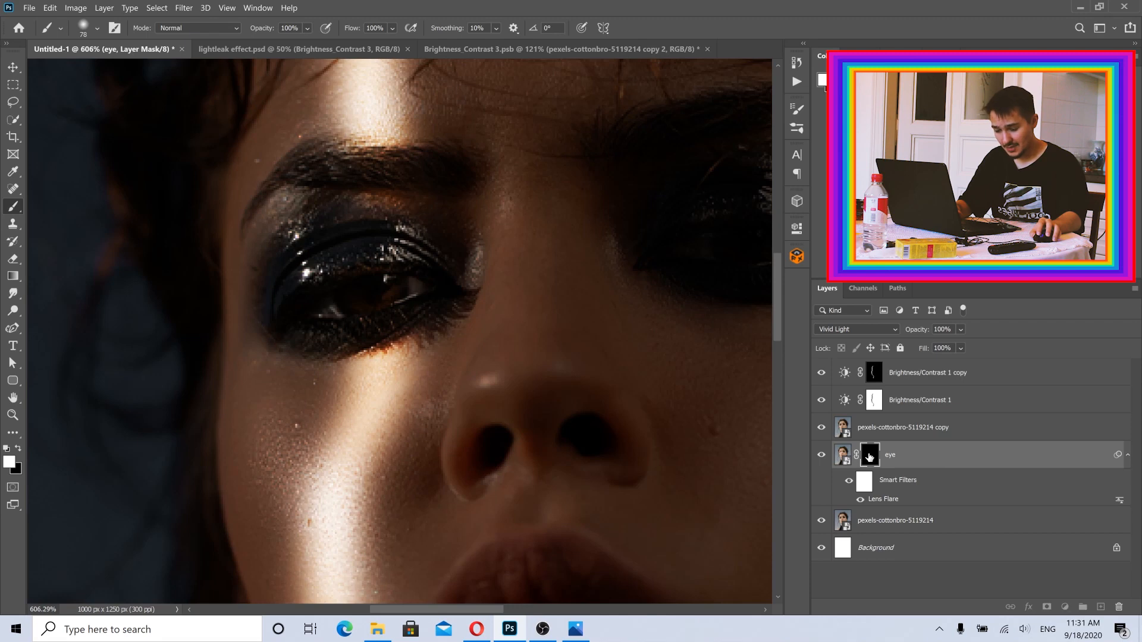
{"action": "left_click", "coordinate": [97, 27]}
{"action": "left_click", "coordinate": [92, 71]}
{"action": "left_click", "coordinate": [372, 18]}
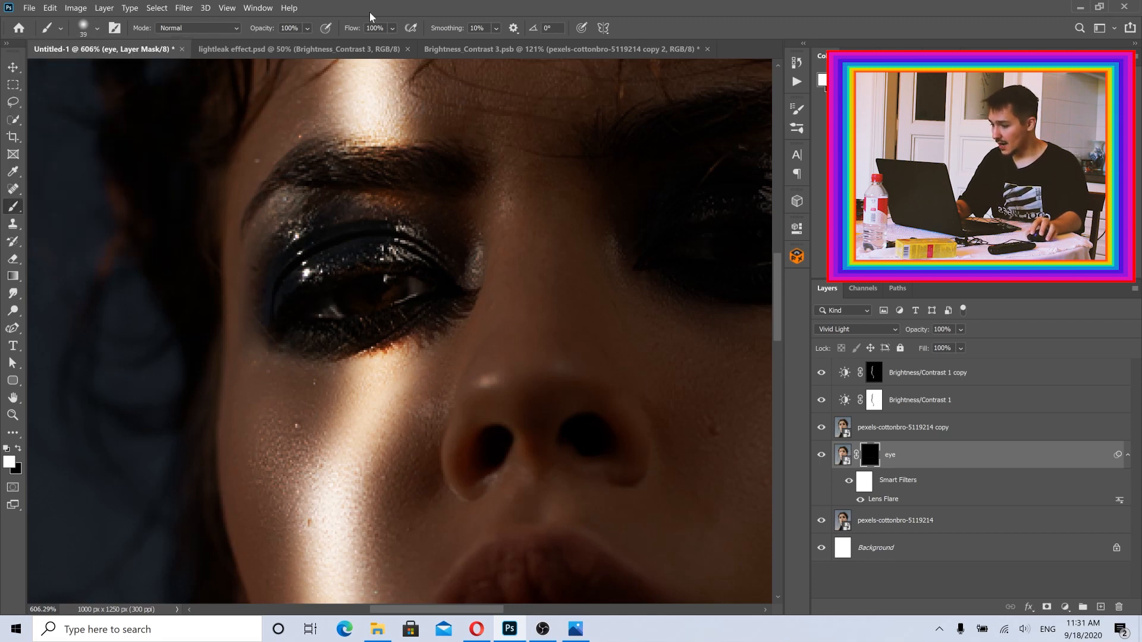
{"action": "key", "text": "bracketleft"}
{"action": "key", "text": "bracketleft"}
{"action": "key", "text": "bracketleft"}
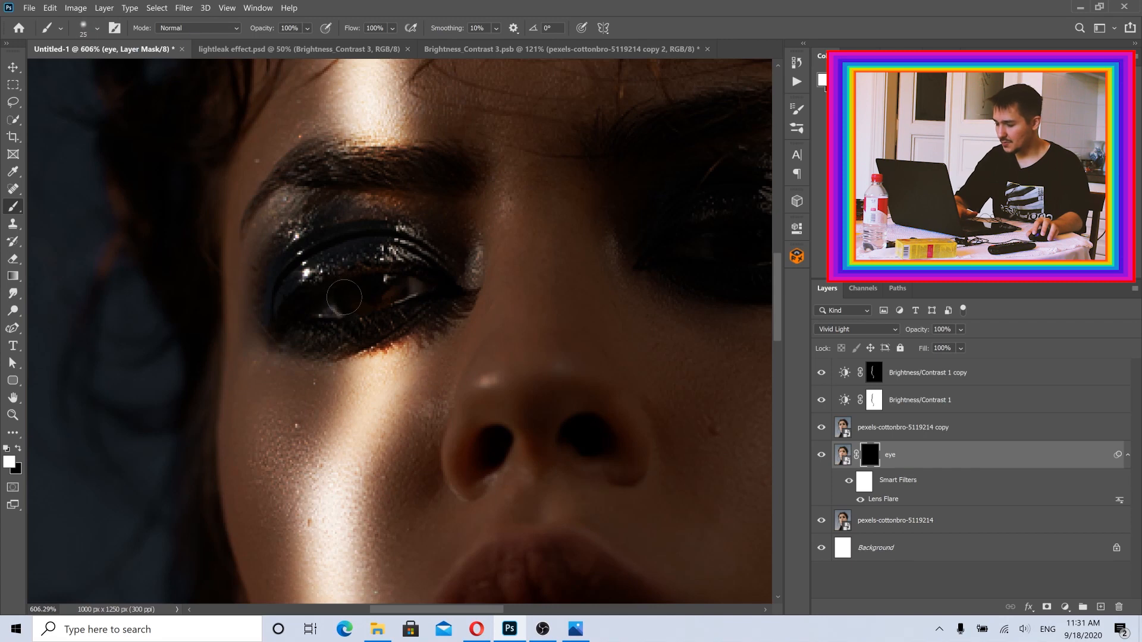
{"action": "mouse_move", "coordinate": [340, 307]}
{"action": "left_mouse_down"}
{"action": "mouse_move", "coordinate": [417, 285]}
{"action": "mouse_move", "coordinate": [369, 287]}
{"action": "left_mouse_up"}
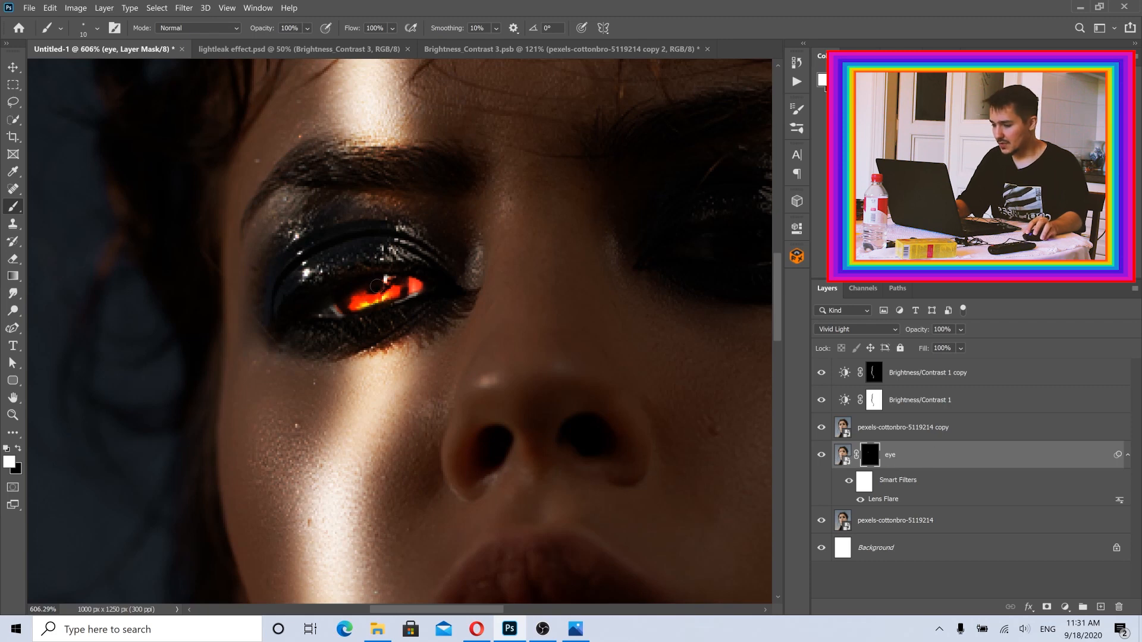
{"action": "left_click_drag", "start_coordinate": [329, 306], "coordinate": [309, 309]}
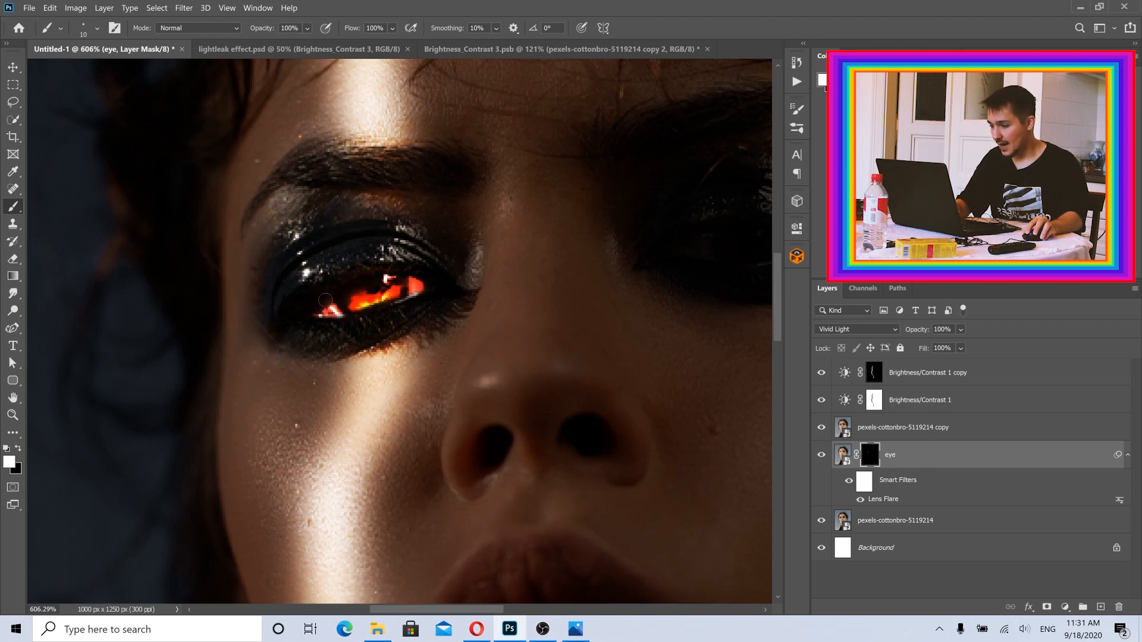
{"action": "left_click_drag", "start_coordinate": [402, 296], "coordinate": [368, 297]}
{"action": "key", "text": "v"}
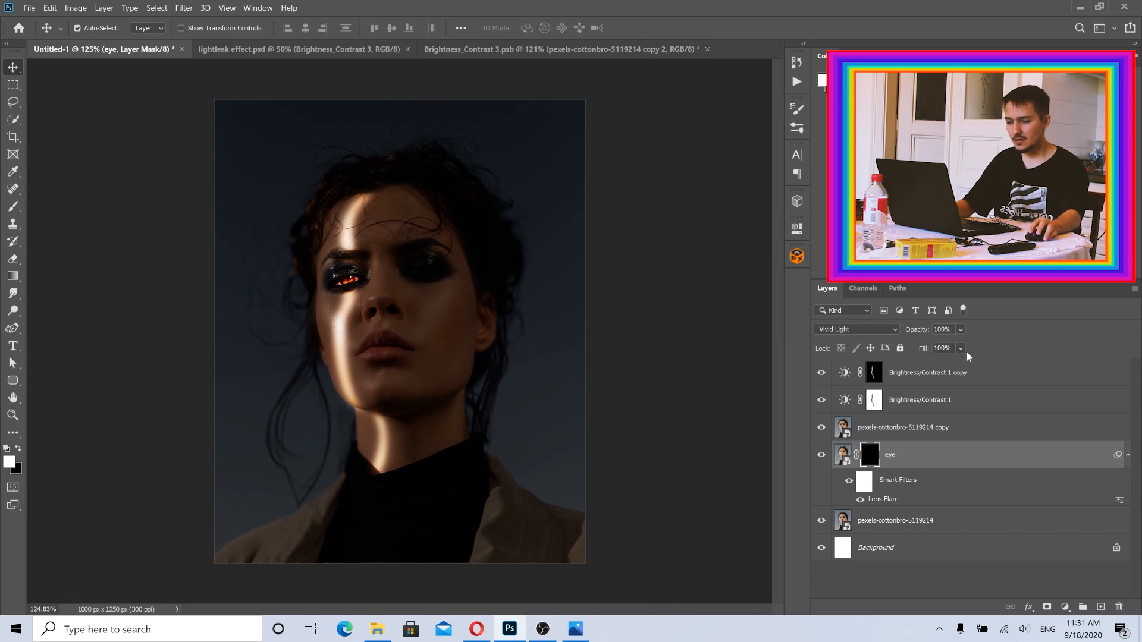
- Reduce the eye layer's opacity to 60% to soften the glow in the lit eye
{"action": "left_click_drag", "start_coordinate": [961, 330], "coordinate": [969, 348]}
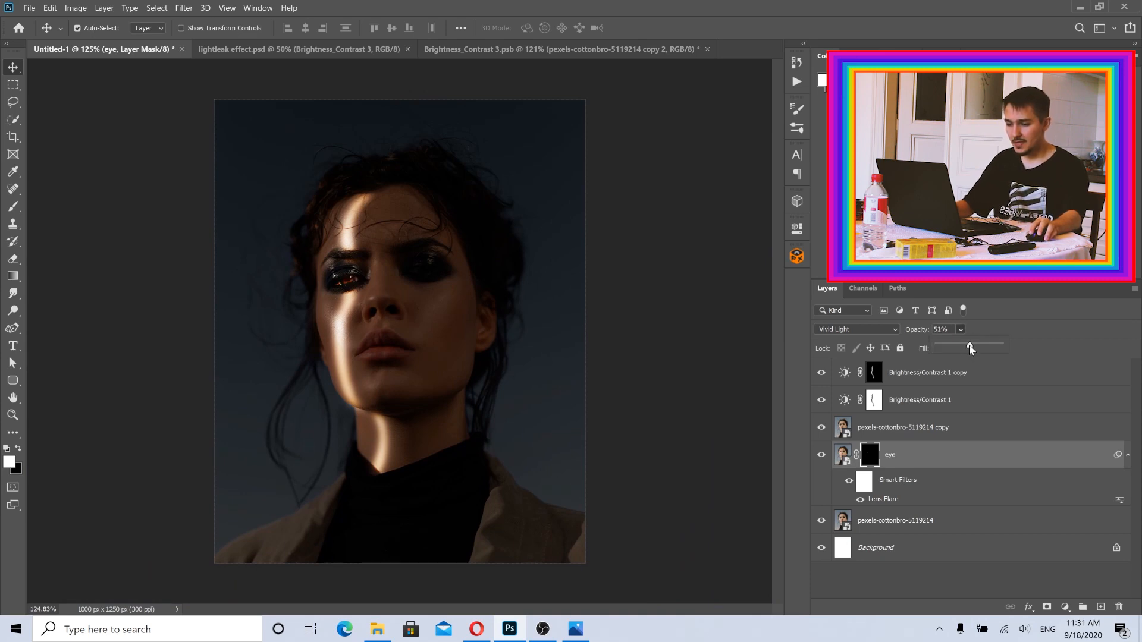
{"action": "left_click", "coordinate": [1033, 327]}
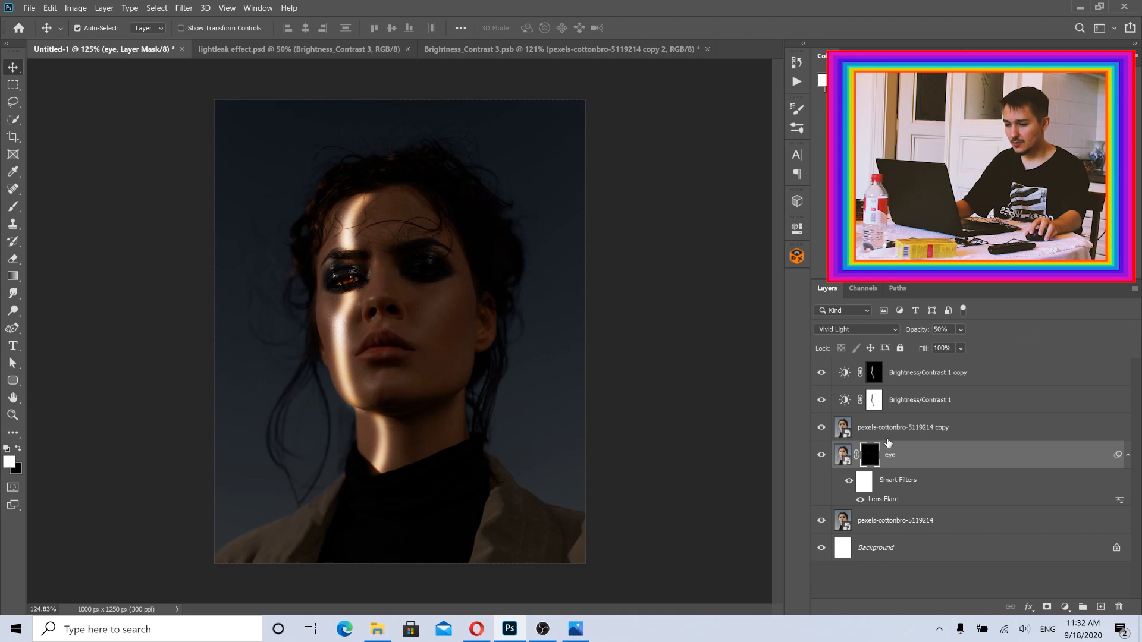
{"action": "left_click", "coordinate": [821, 457]}
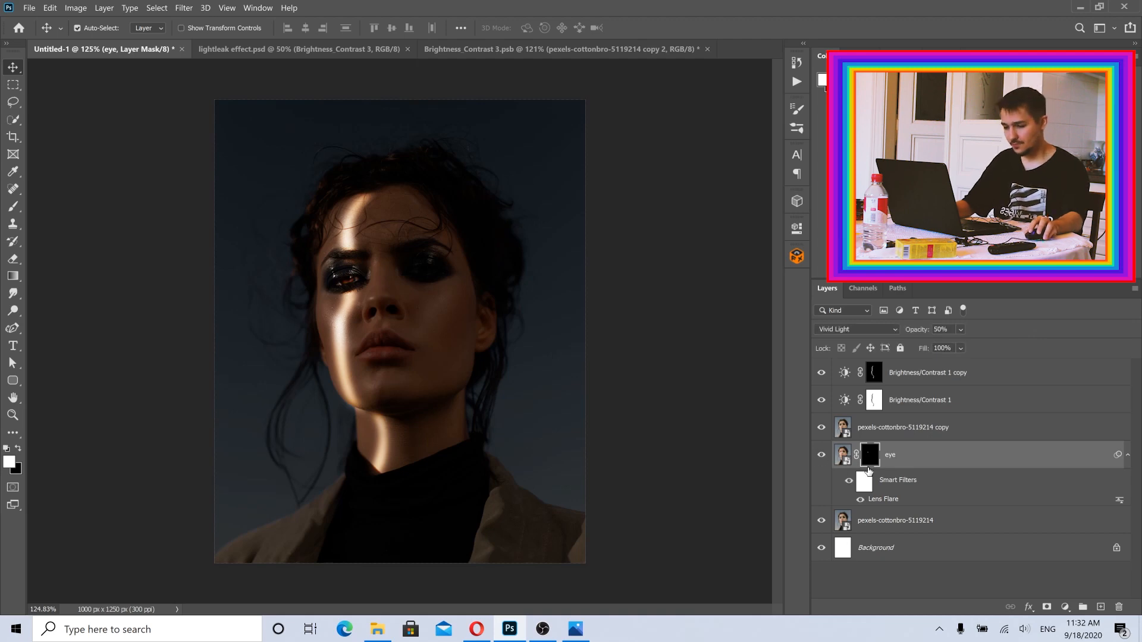
{"action": "left_click", "coordinate": [962, 331]}
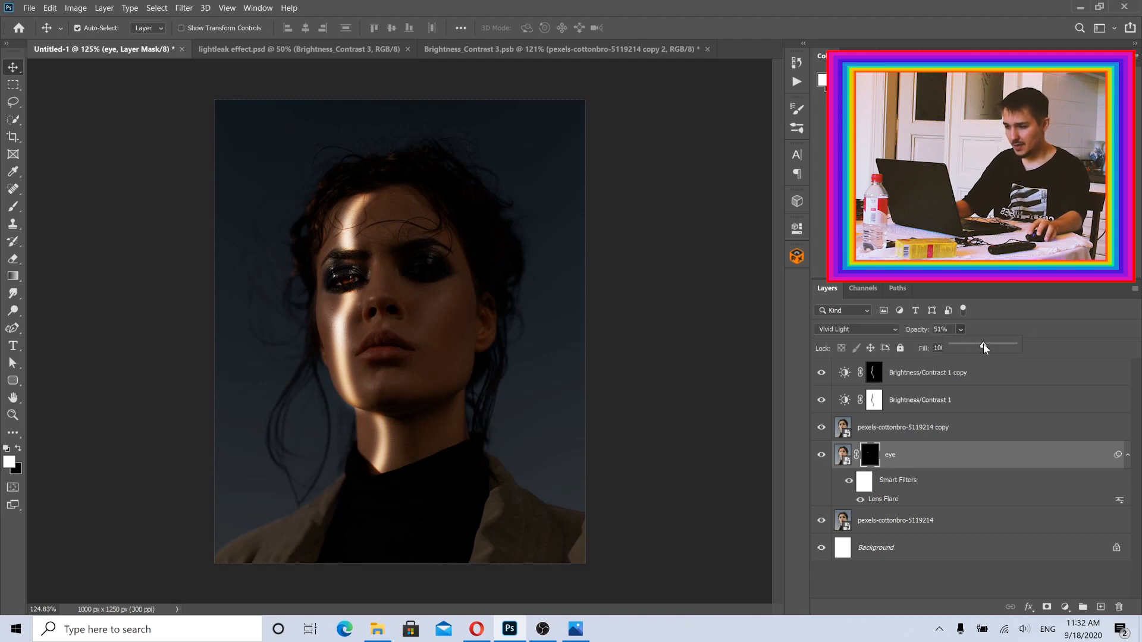
{"action": "left_click_drag", "start_coordinate": [983, 344], "coordinate": [991, 349]}
{"action": "left_click", "coordinate": [1050, 328]}
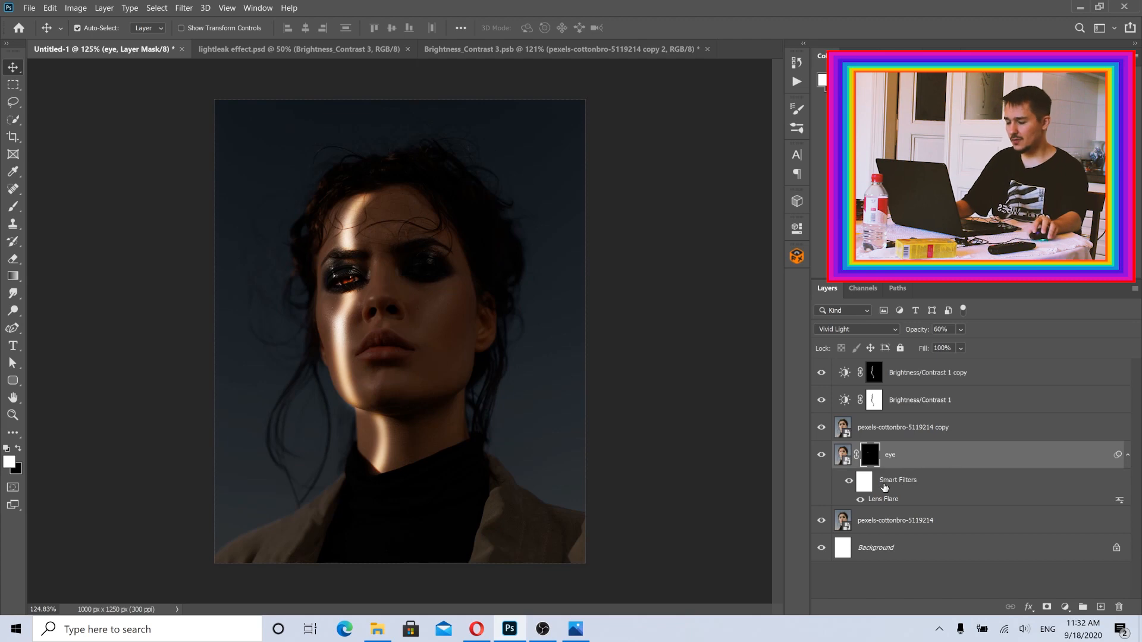
- Compare the portrait with the overlay portrait copy and the Brightness/Contrast 1 layer each hidden and shown
{"action": "mouse_move", "coordinate": [448, 282]}
{"action": "left_mouse_down"}
{"action": "mouse_move", "coordinate": [464, 280]}
{"action": "mouse_move", "coordinate": [455, 288]}
{"action": "left_mouse_up"}
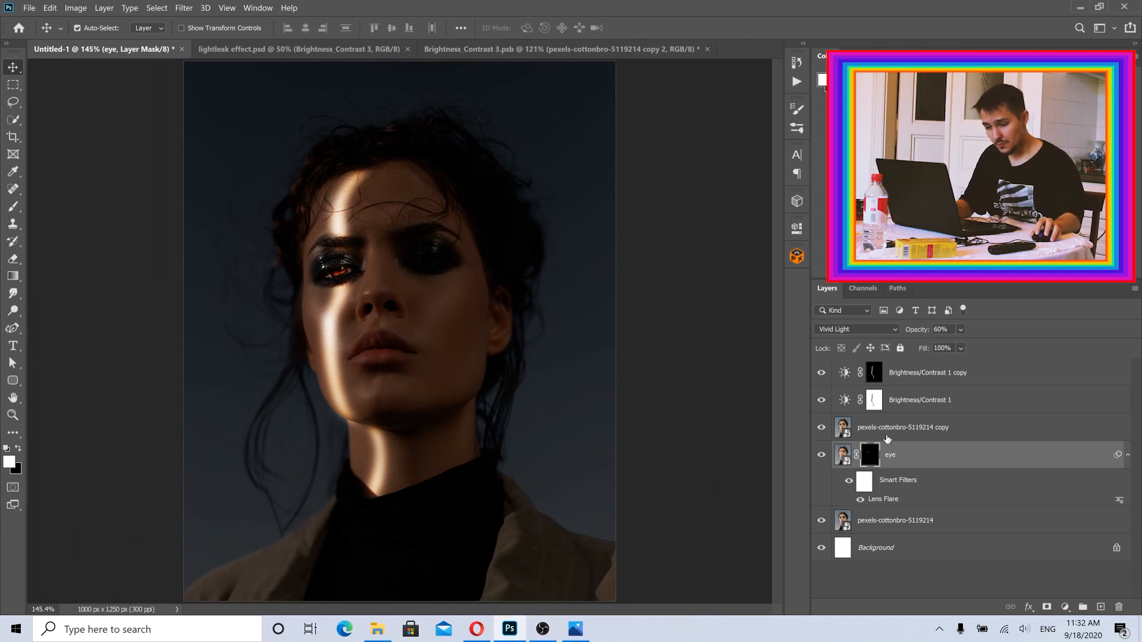
{"action": "left_click", "coordinate": [886, 439]}
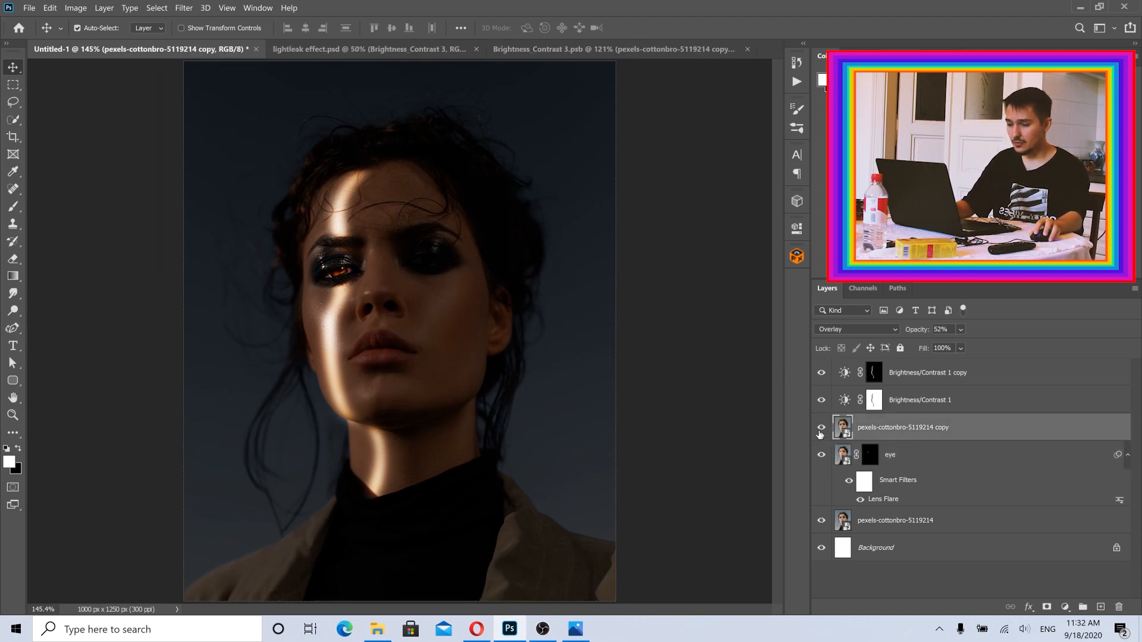
{"action": "left_click", "coordinate": [821, 429]}
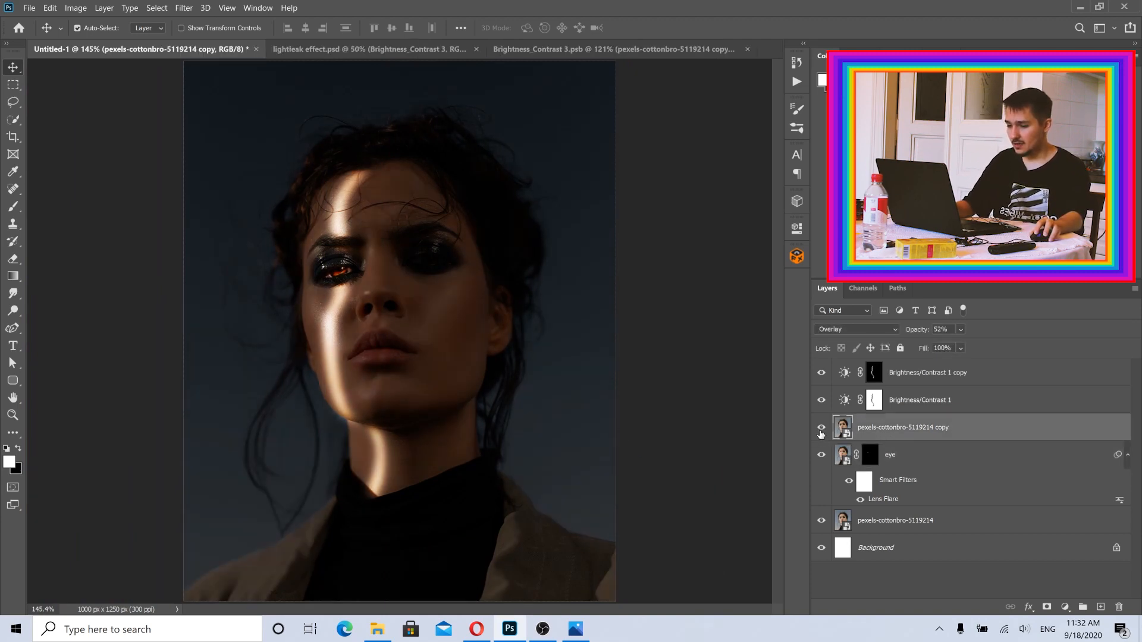
{"action": "left_click", "coordinate": [821, 431]}
{"action": "left_click", "coordinate": [821, 432]}
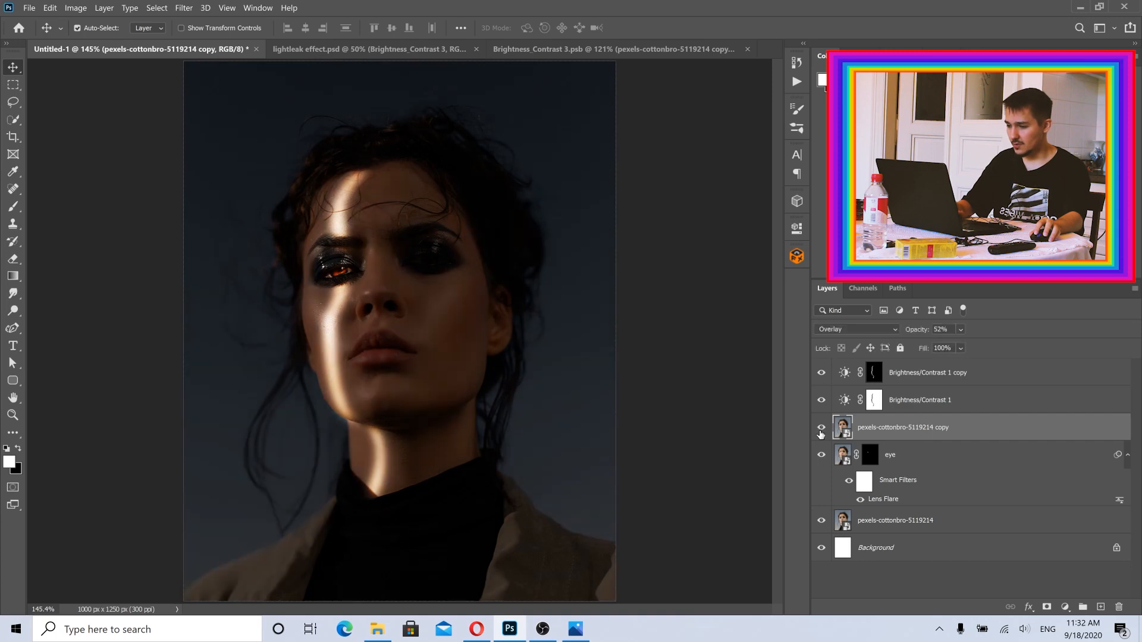
{"action": "left_click", "coordinate": [820, 432]}
{"action": "left_click", "coordinate": [820, 434]}
{"action": "scroll", "coordinate": [424, 236], "scroll_direction": "up", "scroll_amount": 2}
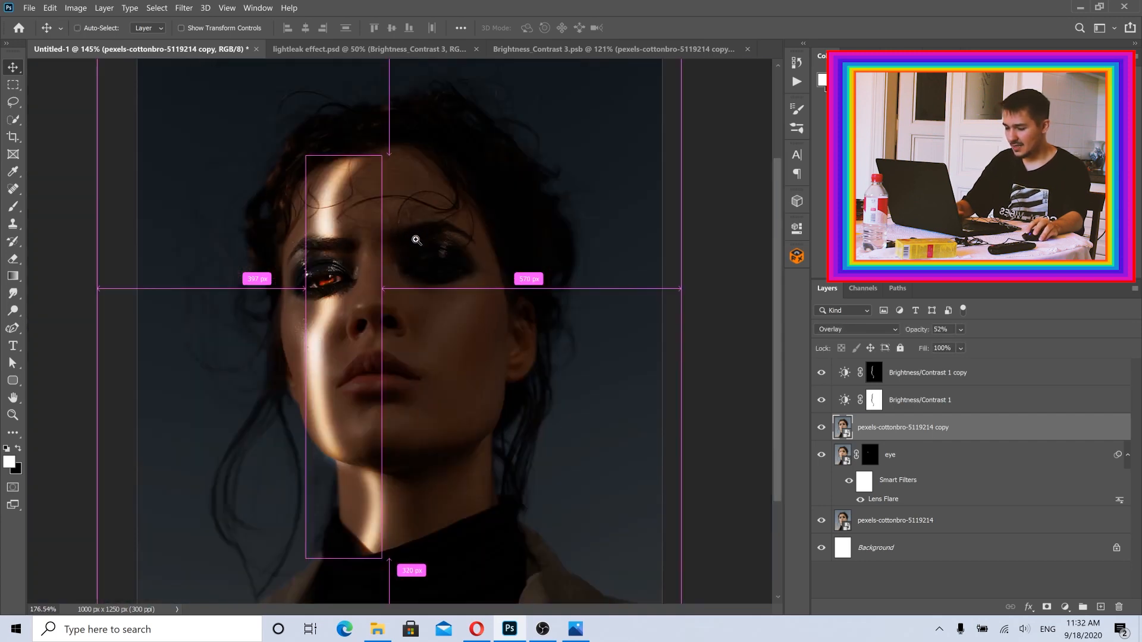
{"action": "left_click", "coordinate": [945, 402]}
{"action": "left_click", "coordinate": [821, 400]}
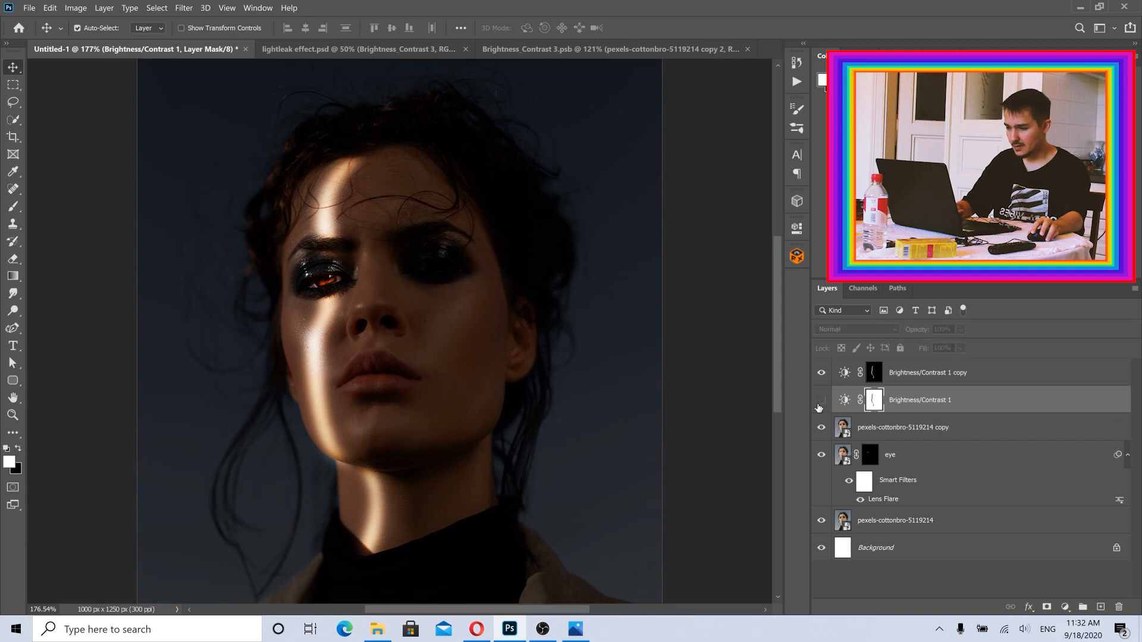
{"action": "left_click", "coordinate": [820, 401]}
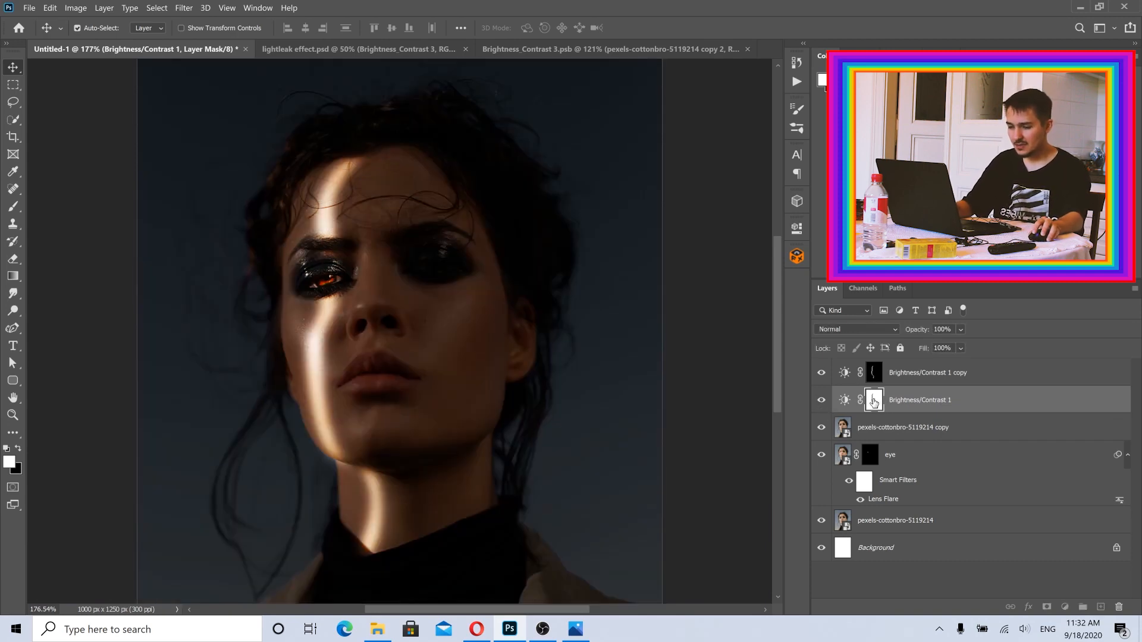
- Set up a black brush with 23% opacity and 22% flow for the Brightness/Contrast 1 layer mask
{"action": "left_click_drag", "start_coordinate": [423, 263], "coordinate": [458, 262]}
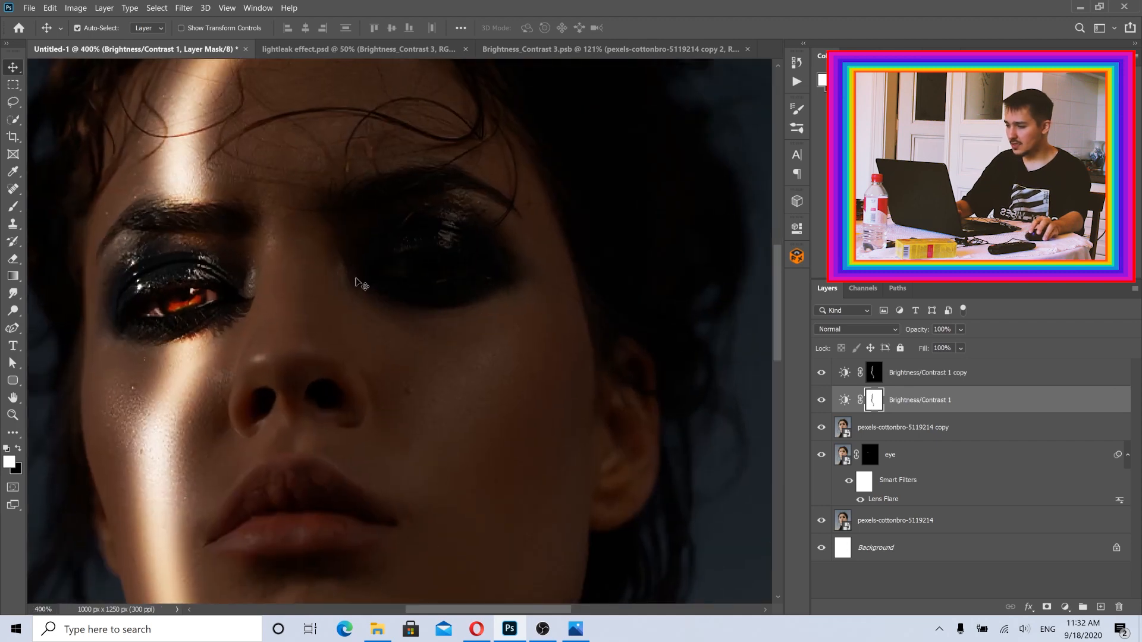
{"action": "left_click", "coordinate": [13, 208]}
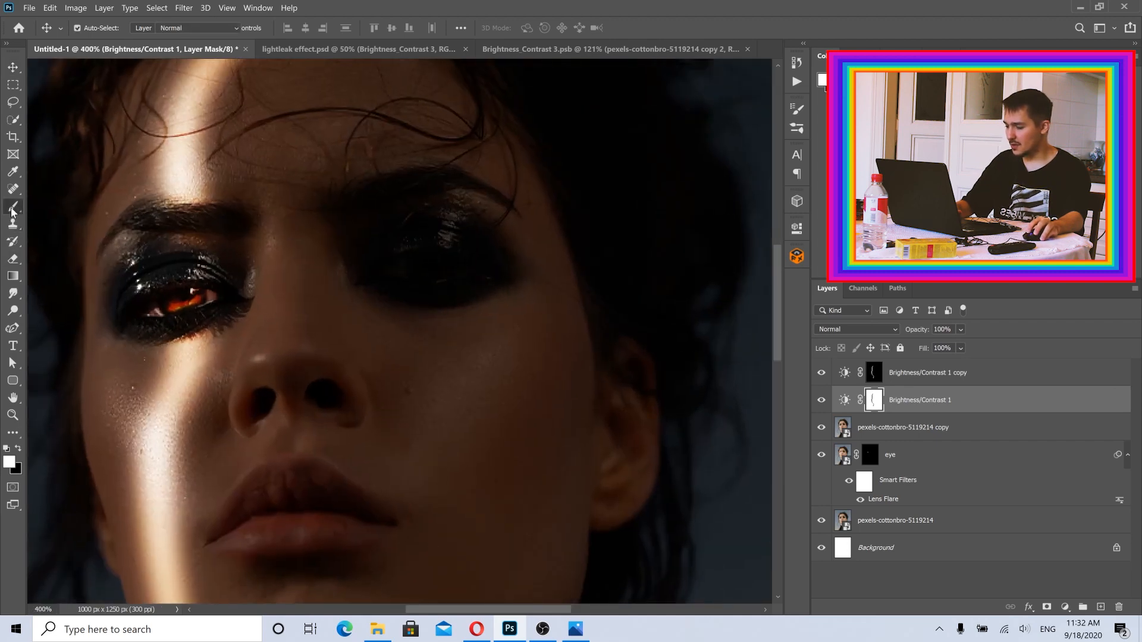
{"action": "left_click", "coordinate": [20, 450]}
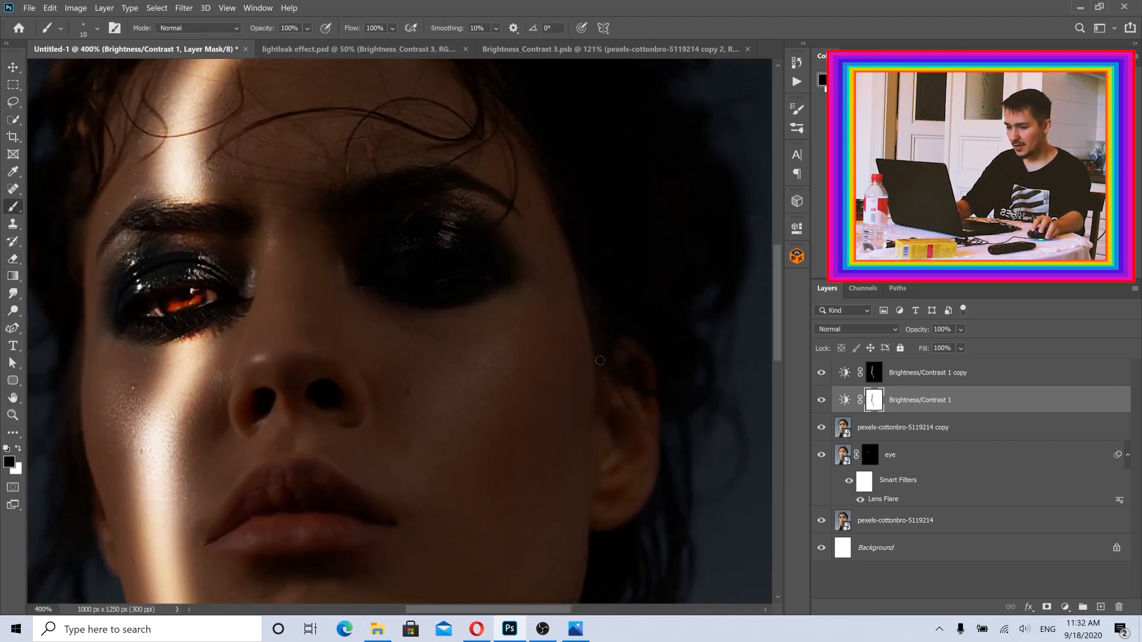
{"action": "left_click", "coordinate": [307, 28]}
{"action": "left_click_drag", "start_coordinate": [308, 48], "coordinate": [299, 48]}
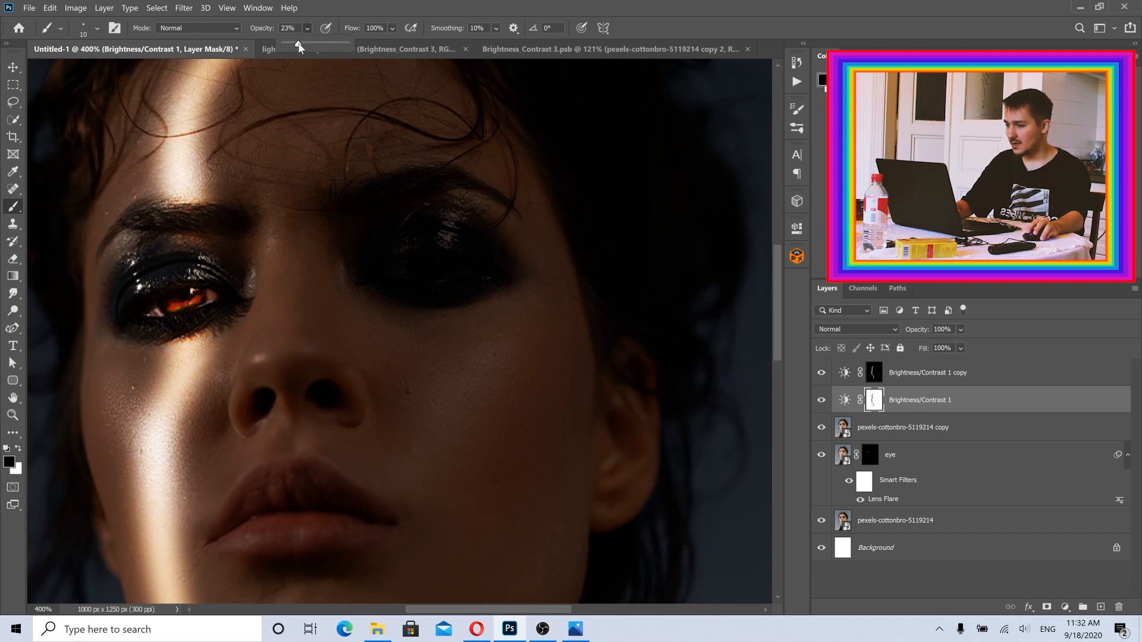
{"action": "left_click", "coordinate": [392, 28]}
{"action": "left_click_drag", "start_coordinate": [381, 44], "coordinate": [378, 43]}
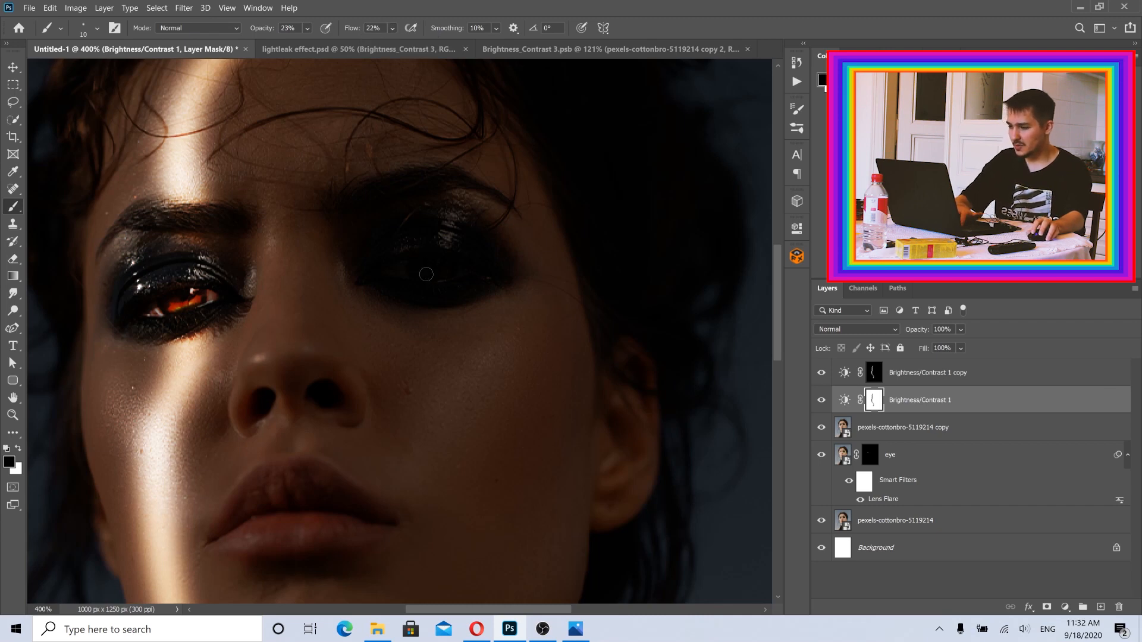
- Paint black over the unlit eye on the Brightness/Contrast 1 mask with a 20 px brush to lighten it slightly
{"action": "key", "text": "bracketright"}
{"action": "mouse_move", "coordinate": [427, 275]}
{"action": "left_mouse_down"}
{"action": "mouse_move", "coordinate": [418, 269]}
{"action": "mouse_move", "coordinate": [454, 267]}
{"action": "mouse_move", "coordinate": [411, 267]}
{"action": "mouse_move", "coordinate": [466, 271]}
{"action": "mouse_move", "coordinate": [399, 275]}
{"action": "mouse_move", "coordinate": [462, 263]}
{"action": "mouse_move", "coordinate": [420, 276]}
{"action": "mouse_move", "coordinate": [455, 280]}
{"action": "mouse_move", "coordinate": [404, 275]}
{"action": "mouse_move", "coordinate": [364, 293]}
{"action": "left_mouse_up"}
{"action": "scroll", "coordinate": [420, 266], "scroll_direction": "up", "scroll_amount": 1}
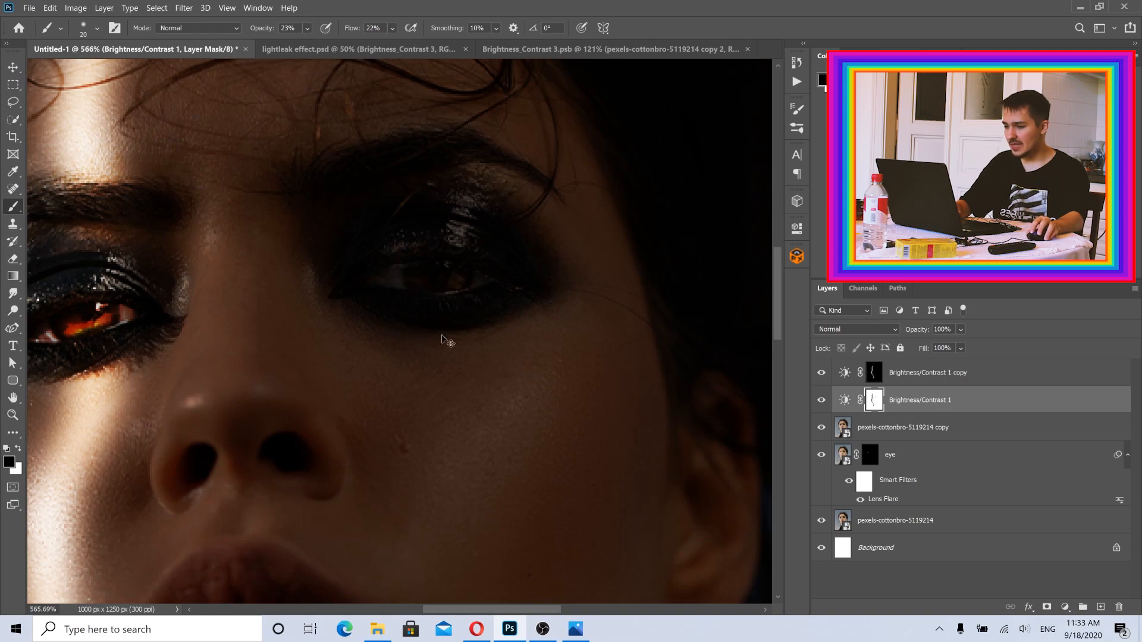
{"action": "mouse_move", "coordinate": [456, 283]}
{"action": "left_mouse_down"}
{"action": "mouse_move", "coordinate": [430, 286]}
{"action": "mouse_move", "coordinate": [461, 287]}
{"action": "left_mouse_up"}
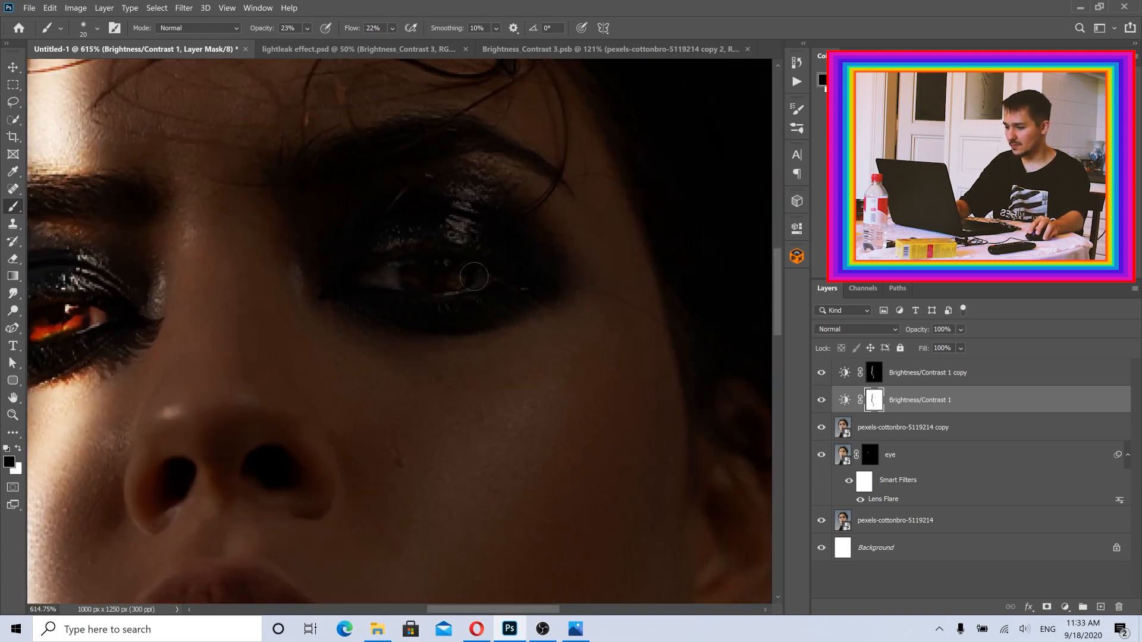
{"action": "left_click_drag", "start_coordinate": [459, 309], "coordinate": [378, 342]}
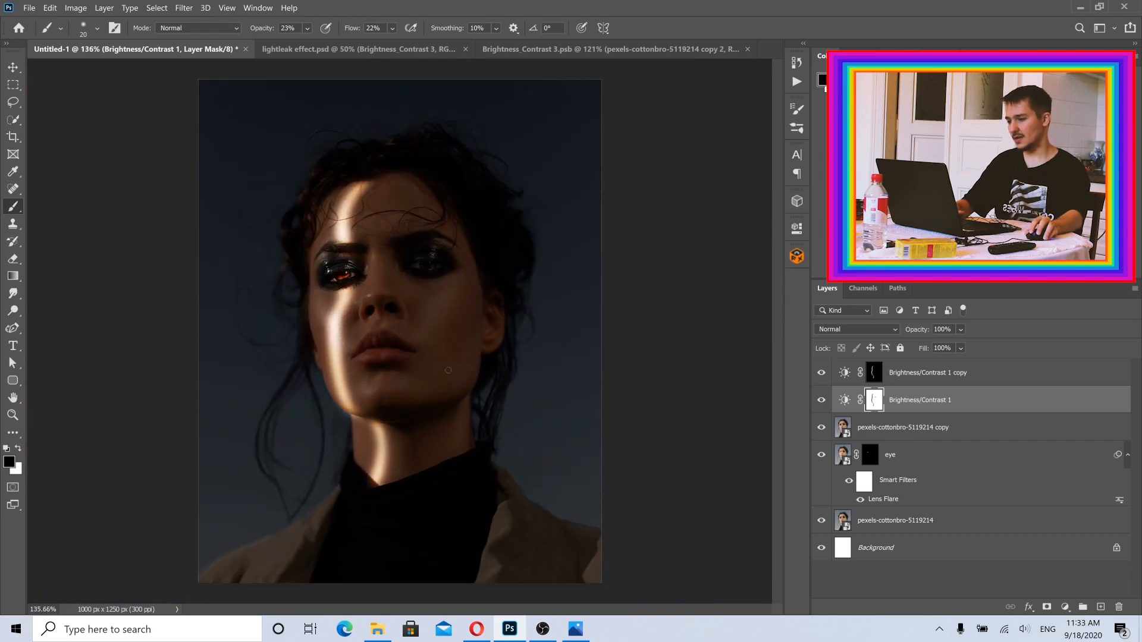
{"action": "key", "text": "v"}
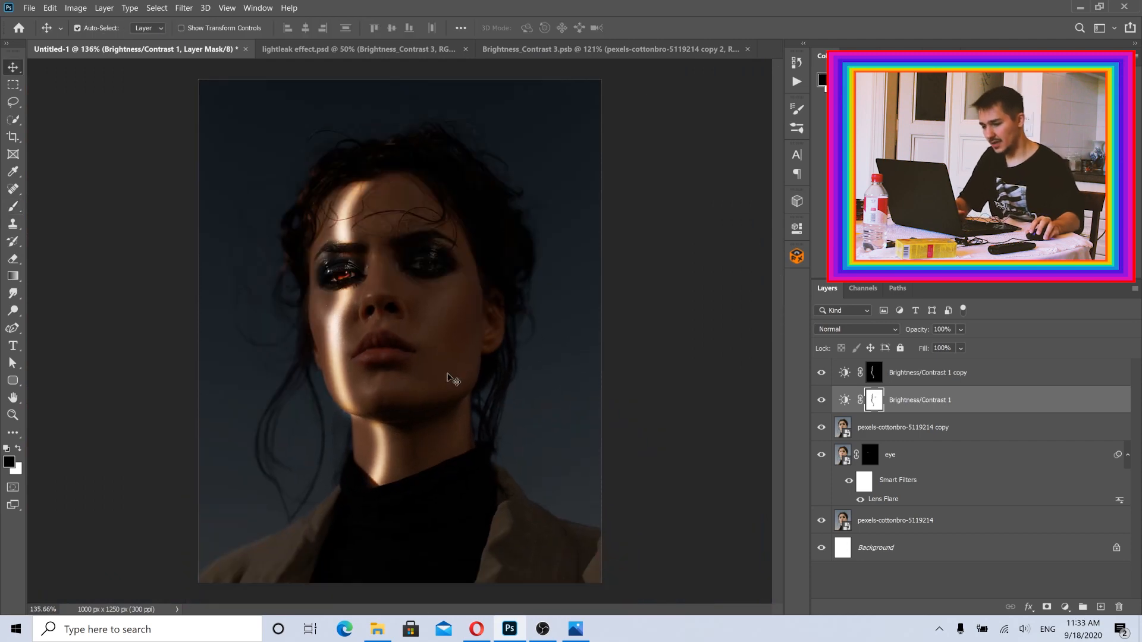
- Check the overlay portrait copy's effect by hiding and showing it, and inspect the image at different magnifications
{"action": "left_click", "coordinate": [874, 430]}
{"action": "left_click", "coordinate": [821, 428]}
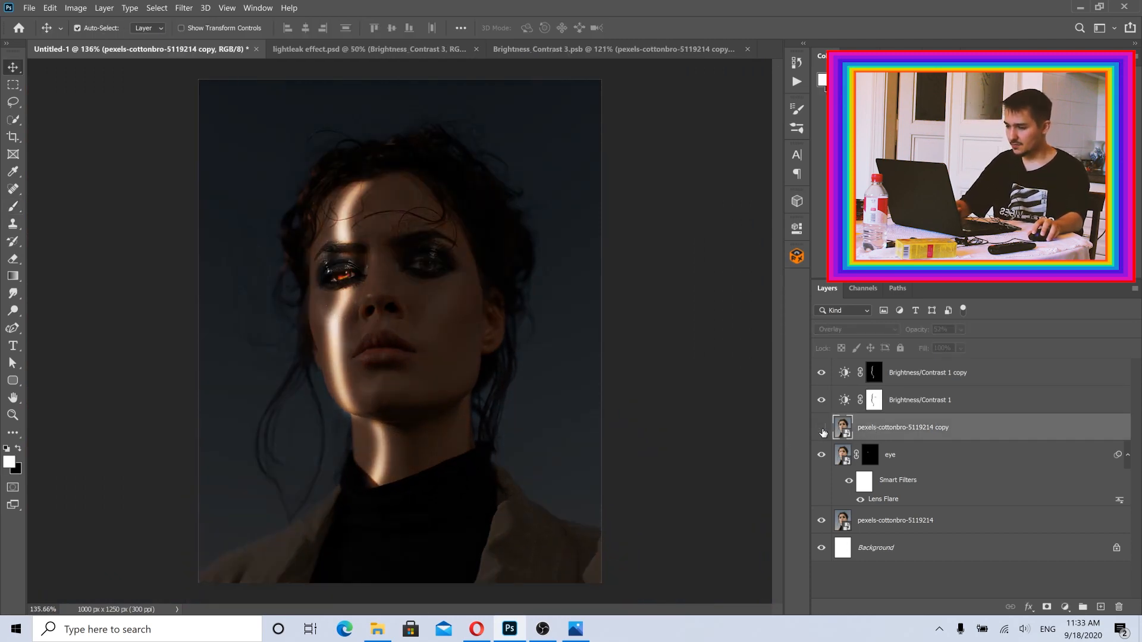
{"action": "left_click", "coordinate": [822, 429]}
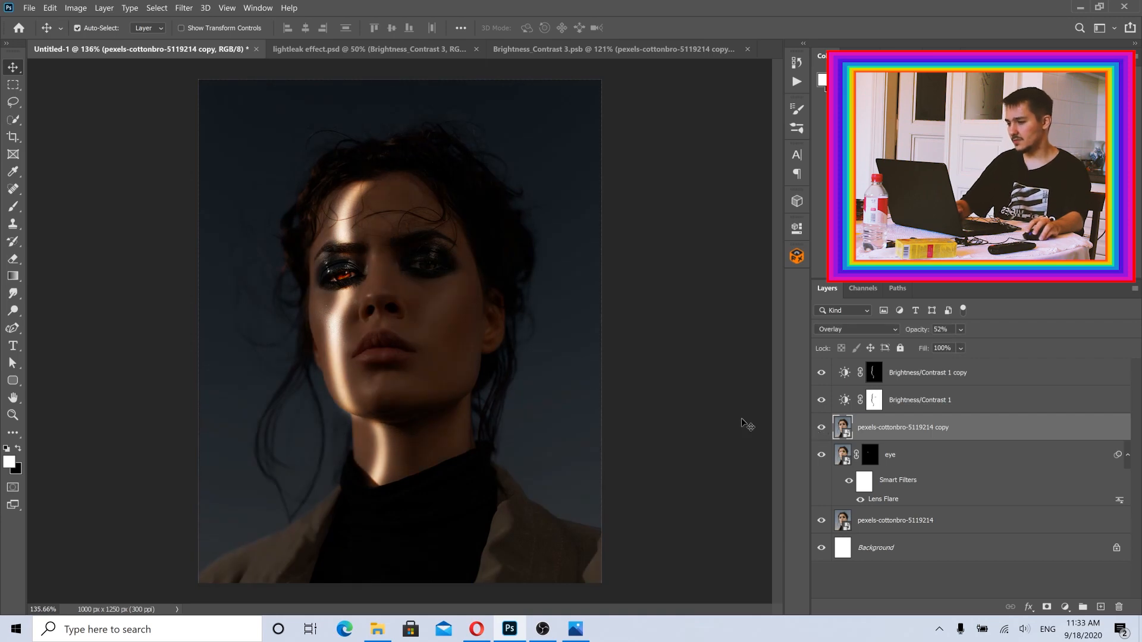
{"action": "scroll", "coordinate": [382, 303], "scroll_direction": "down", "scroll_amount": 5}
{"action": "scroll", "coordinate": [382, 302], "scroll_direction": "up", "scroll_amount": 6}
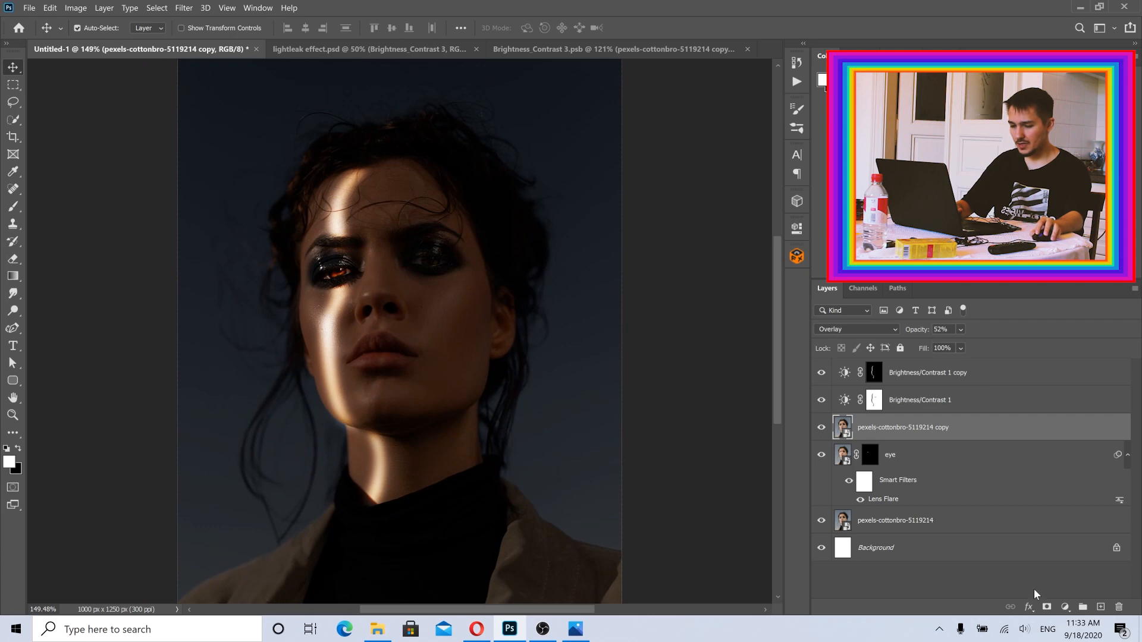
- Add a layer mask to the overlay portrait copy and choose the black Brush for working on the unlit eye
{"action": "left_click", "coordinate": [1047, 606]}
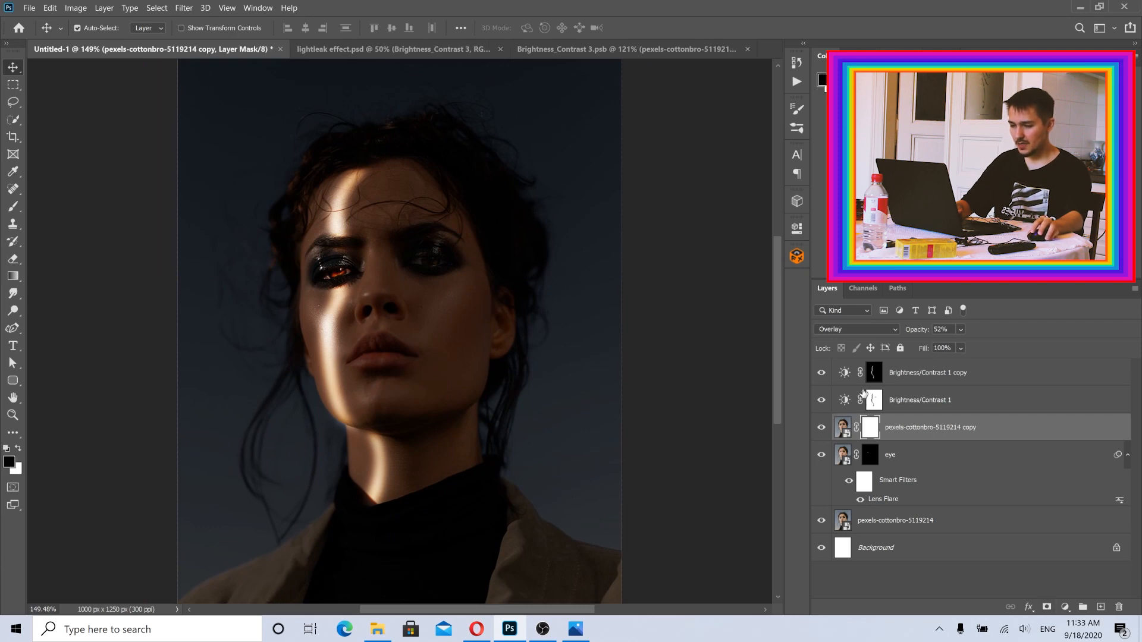
{"action": "scroll", "coordinate": [463, 285], "scroll_direction": "up", "scroll_amount": 8}
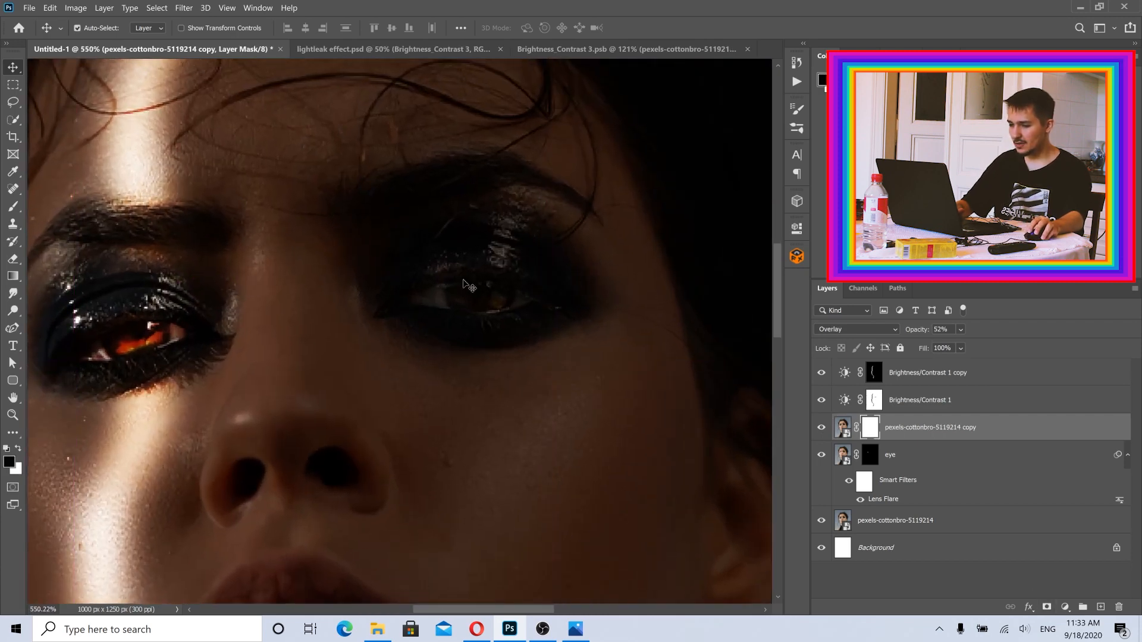
{"action": "left_click", "coordinate": [14, 207]}
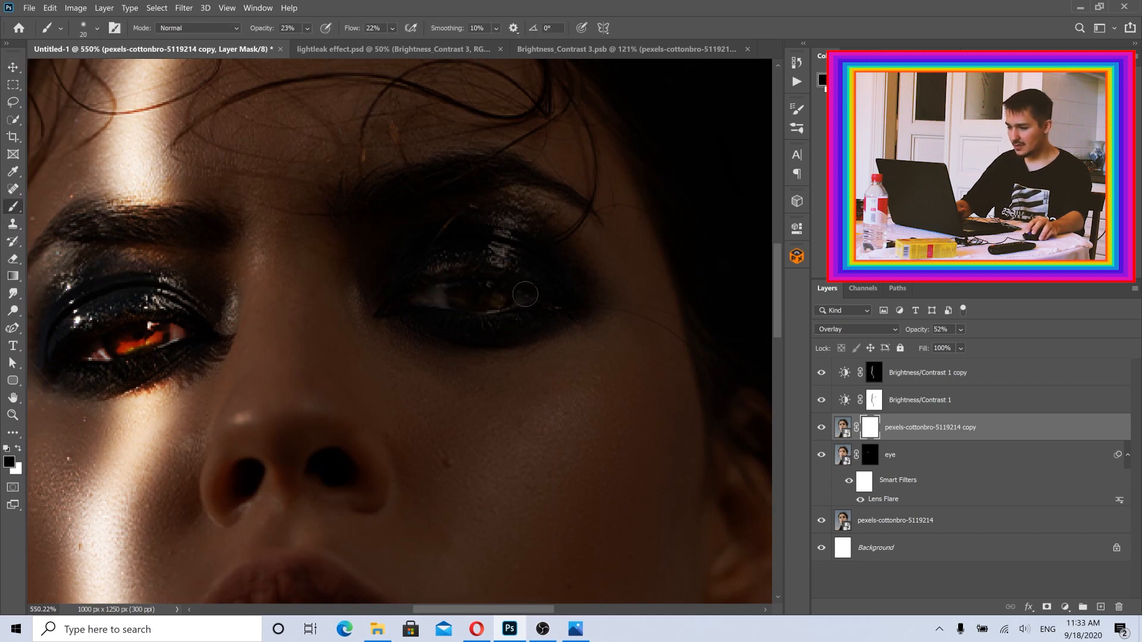
{"action": "scroll", "coordinate": [467, 299], "scroll_direction": "down", "scroll_amount": 1}
{"action": "scroll", "coordinate": [466, 298], "scroll_direction": "down", "scroll_amount": 10}
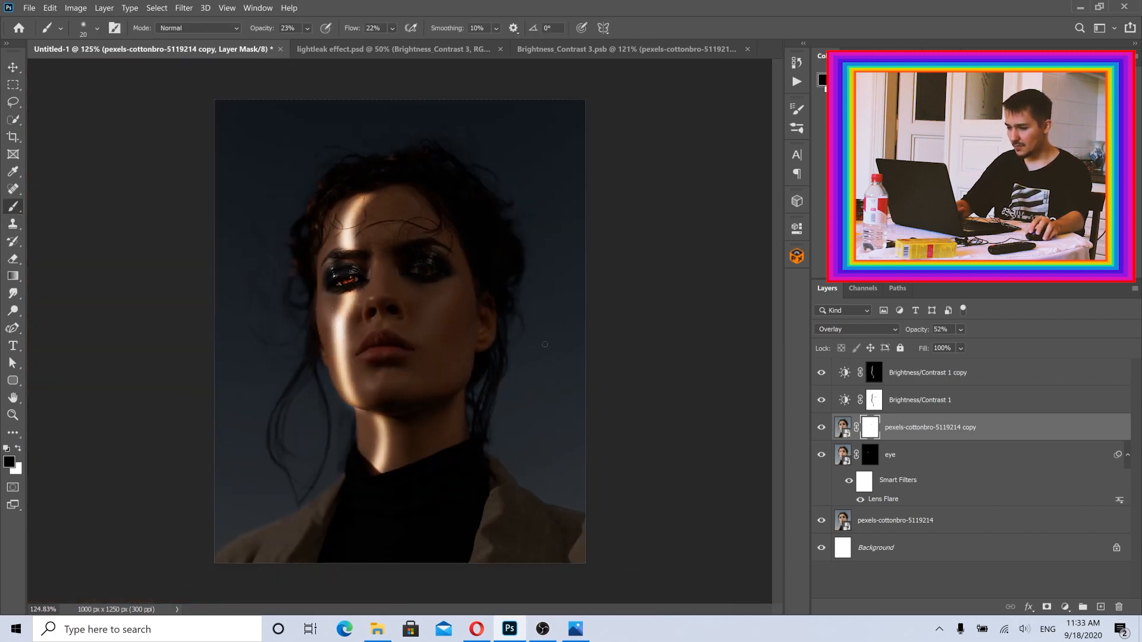
- Compare the masked overlay copy and the Brightness/Contrast 1 layer on and off across the whole portrait
{"action": "left_click", "coordinate": [821, 427]}
{"action": "left_click", "coordinate": [821, 427]}
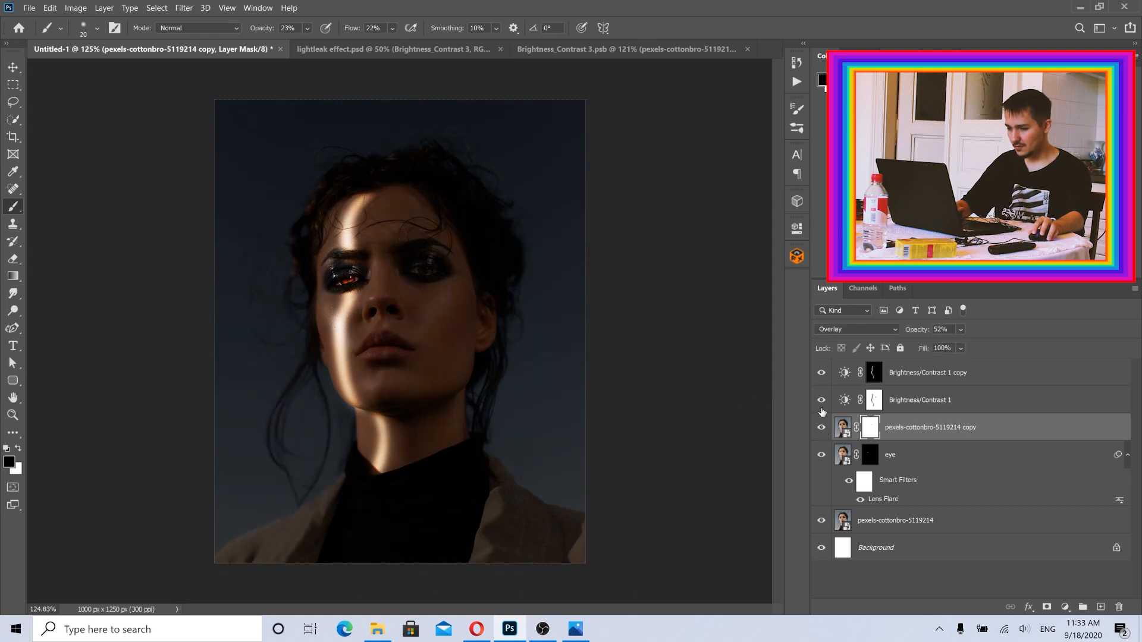
{"action": "left_click", "coordinate": [822, 400]}
{"action": "left_click", "coordinate": [821, 400]}
{"action": "key", "text": "v"}
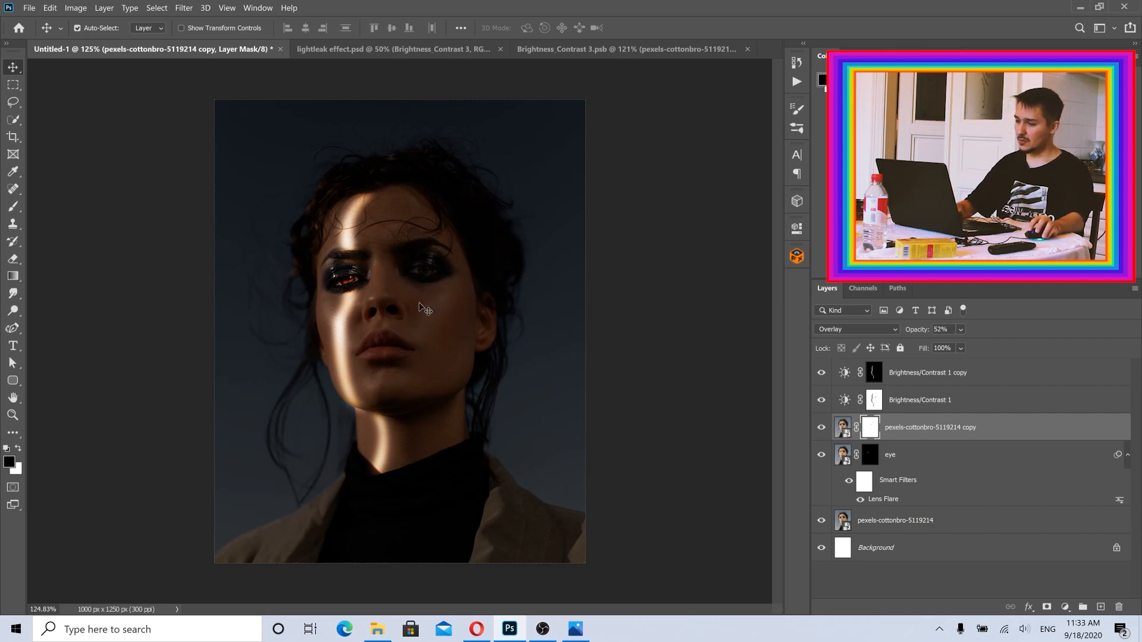
{"action": "scroll", "coordinate": [420, 292], "scroll_direction": "up", "scroll_amount": 1}
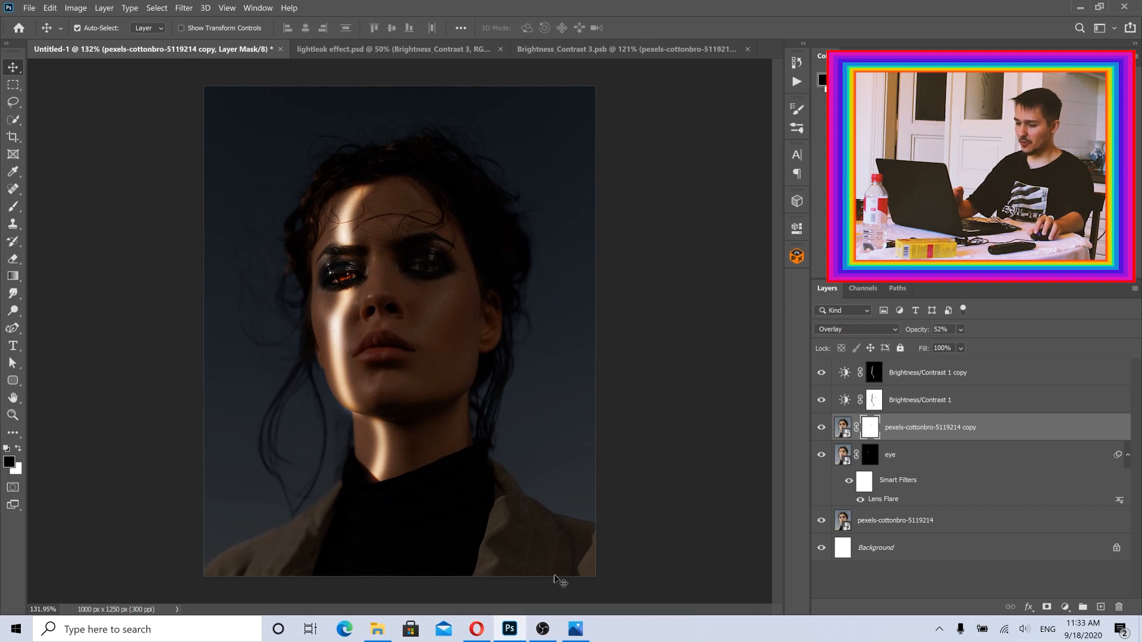
- Switch to Photos to examine the finished light leak reference closely, and return to the Photoshop document
{"action": "left_click", "coordinate": [577, 628]}
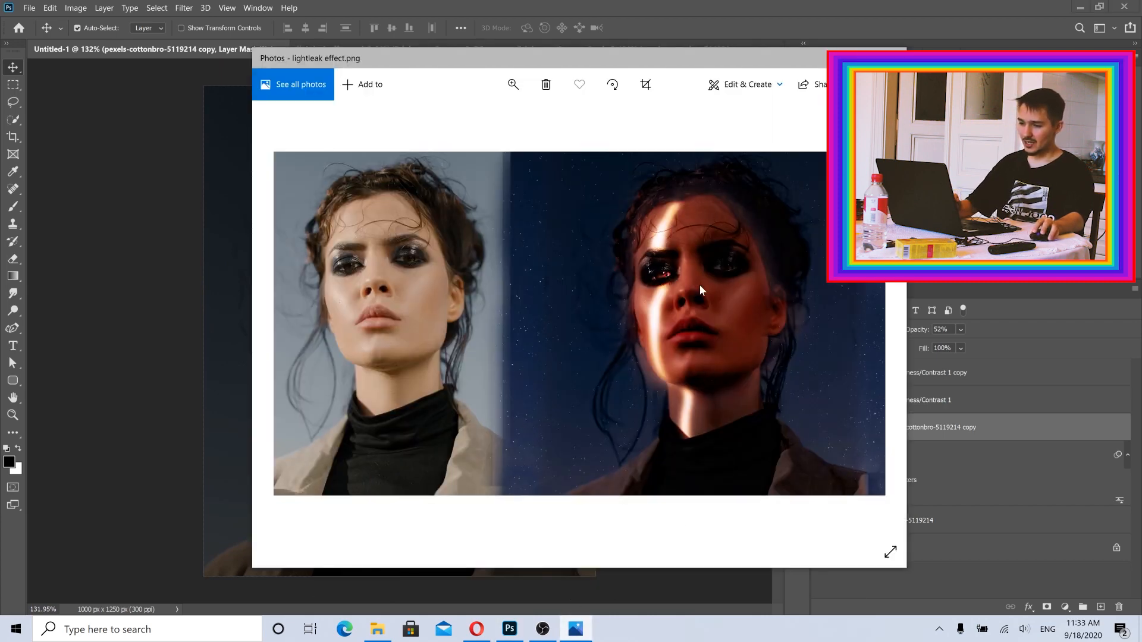
{"action": "scroll", "coordinate": [757, 241], "scroll_direction": "up", "scroll_amount": 2}
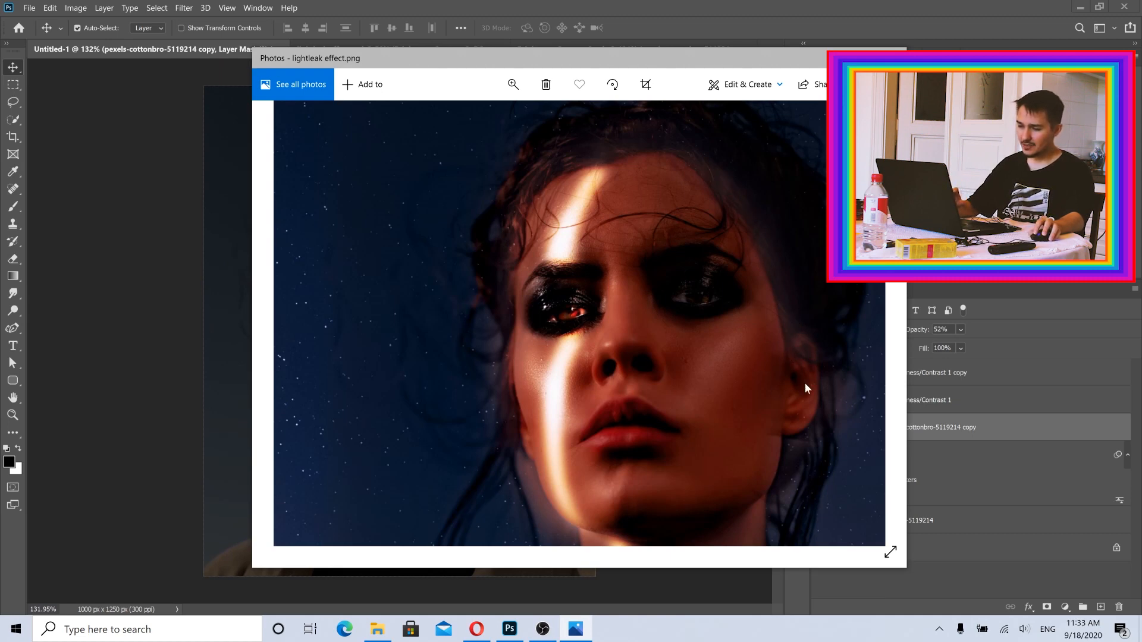
{"action": "left_click", "coordinate": [838, 58]}
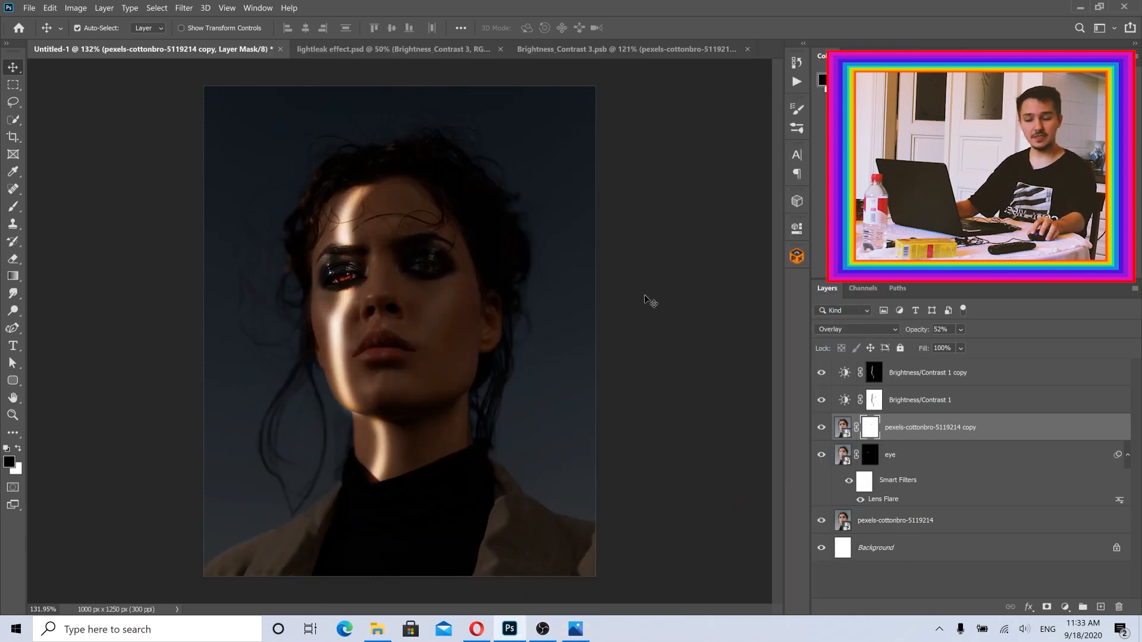
- Duplicate the base portrait layer as "face light" and move the duplicate directly below the Brightness/Contrast 1 layer
{"action": "left_click", "coordinate": [911, 521]}
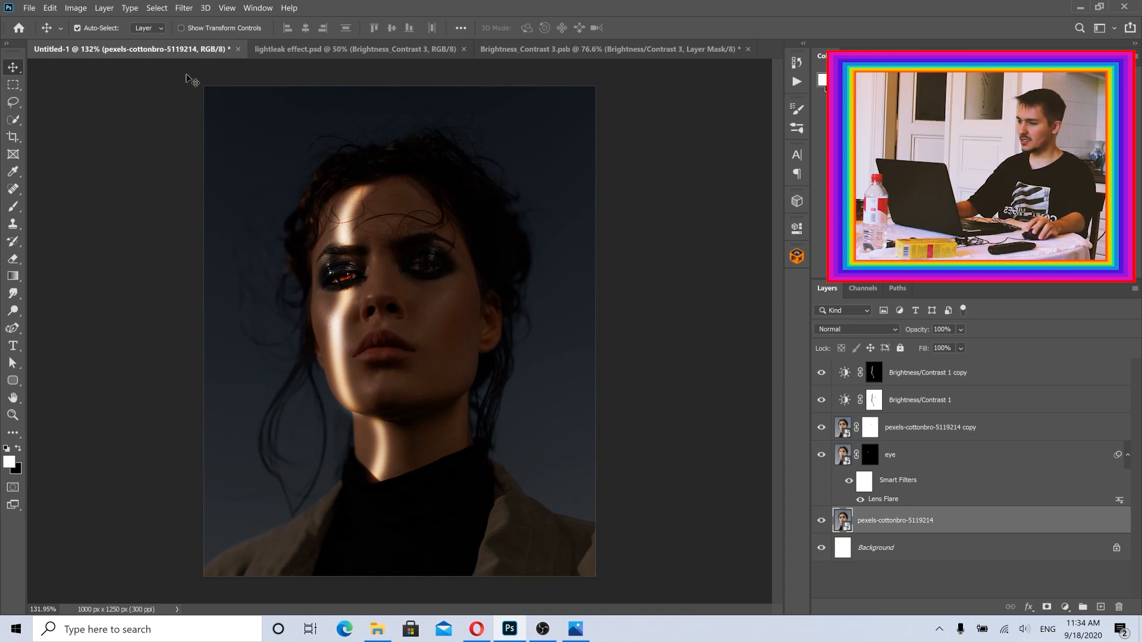
{"action": "left_click", "coordinate": [104, 8]}
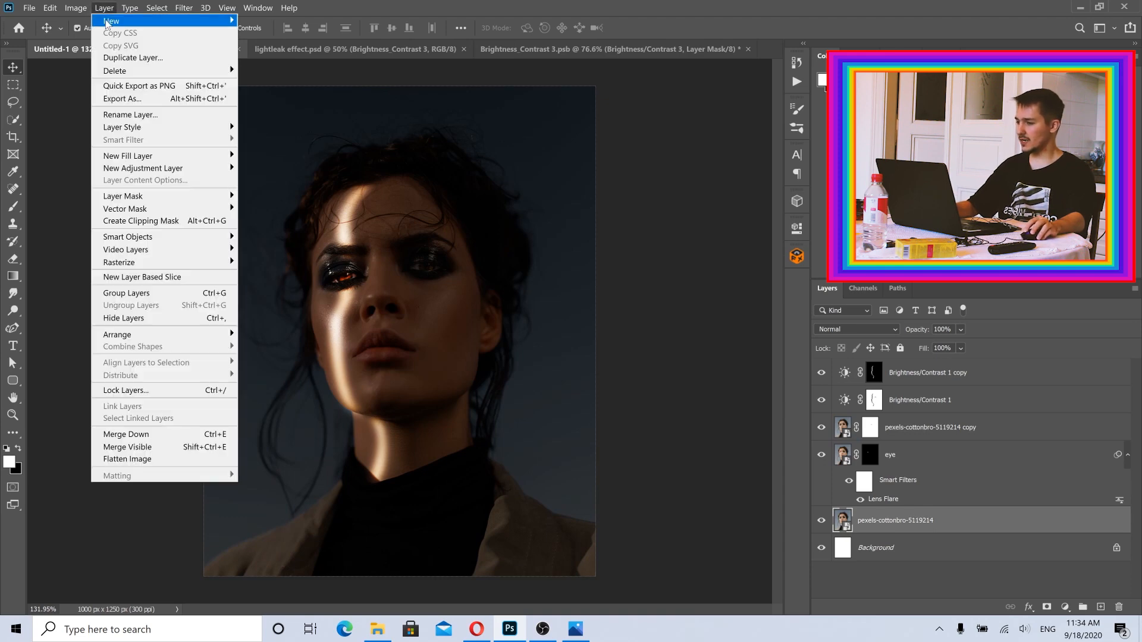
{"action": "left_click", "coordinate": [132, 57]}
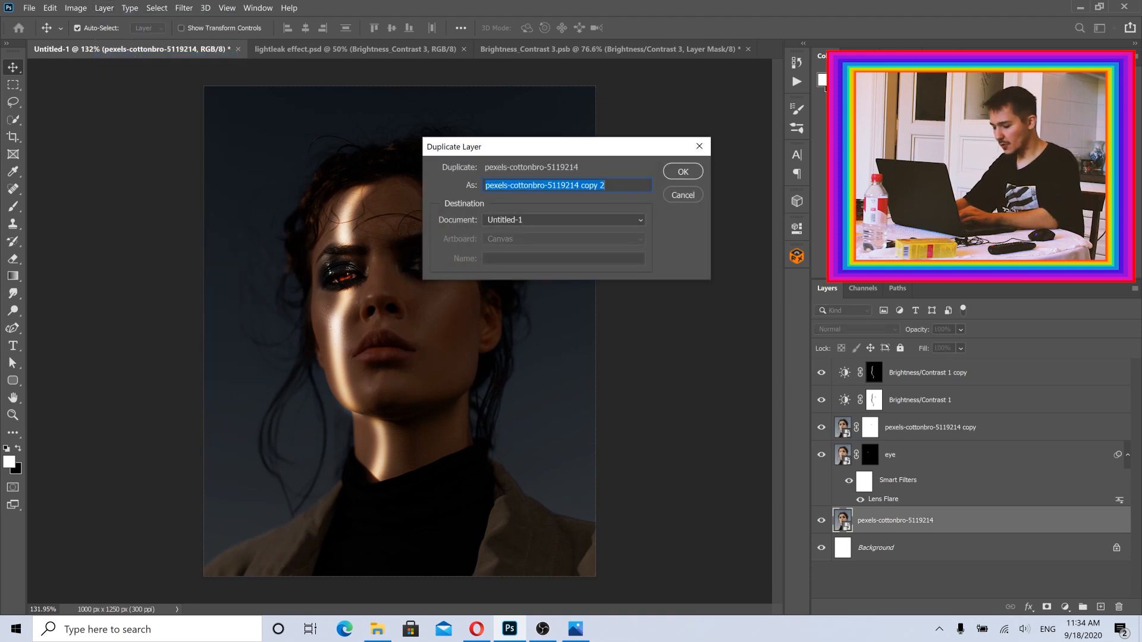
{"action": "type", "text": "face ligh"}
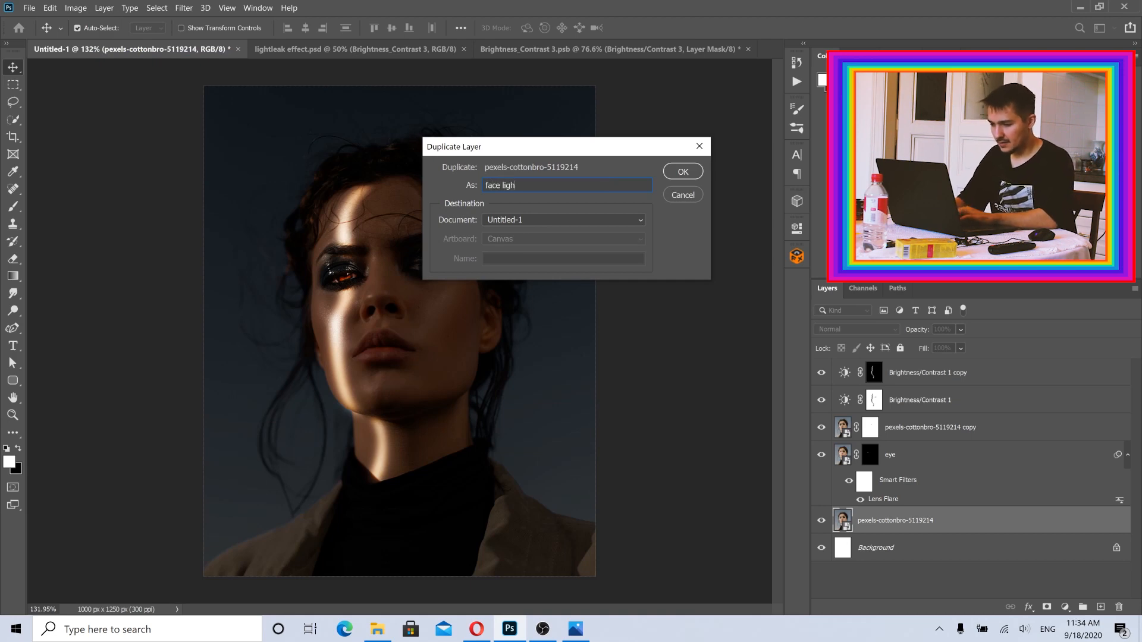
{"action": "type", "text": "t"}
{"action": "key", "text": "Return"}
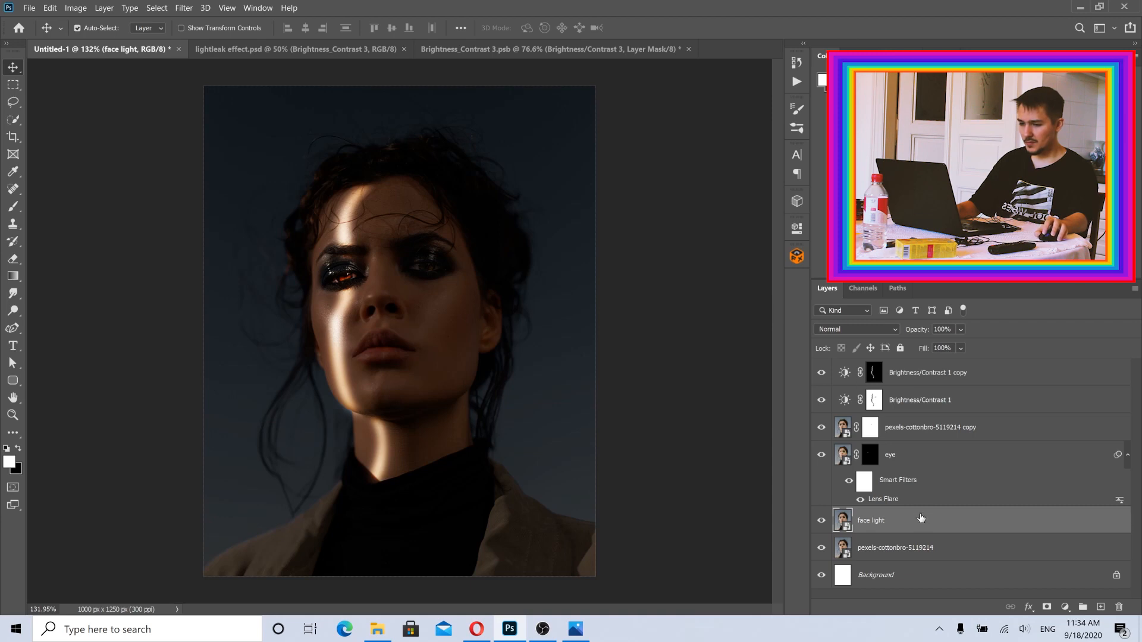
{"action": "left_click_drag", "start_coordinate": [923, 527], "coordinate": [928, 423]}
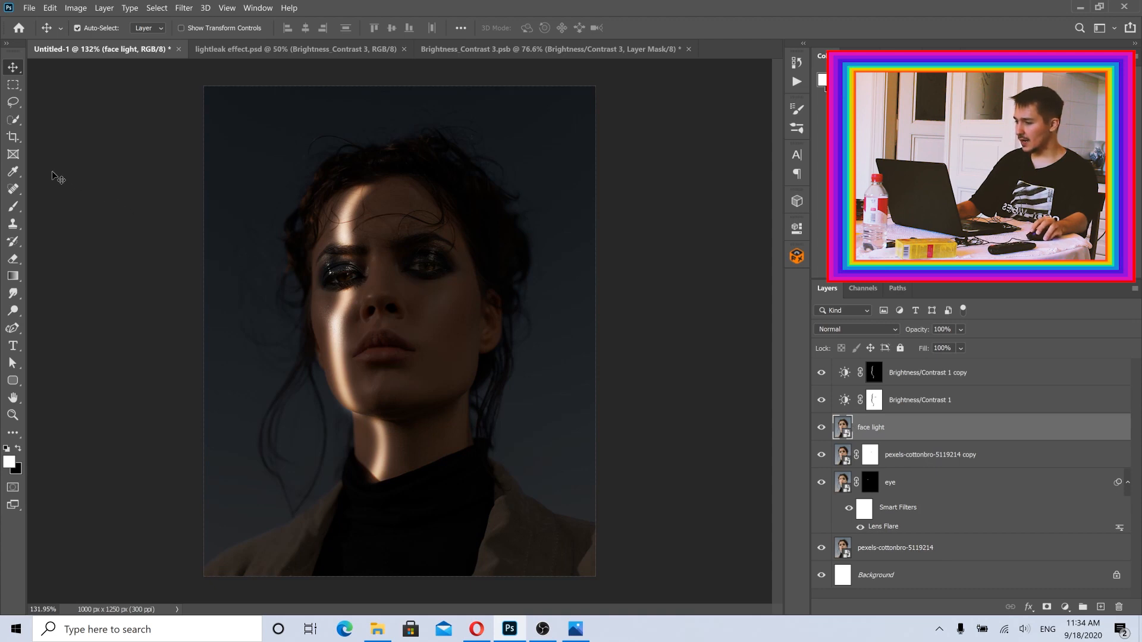
- Select the face with the Quick Selection tool, subtracting the neck and adding the chin edge back to the selection
{"action": "left_click", "coordinate": [15, 124]}
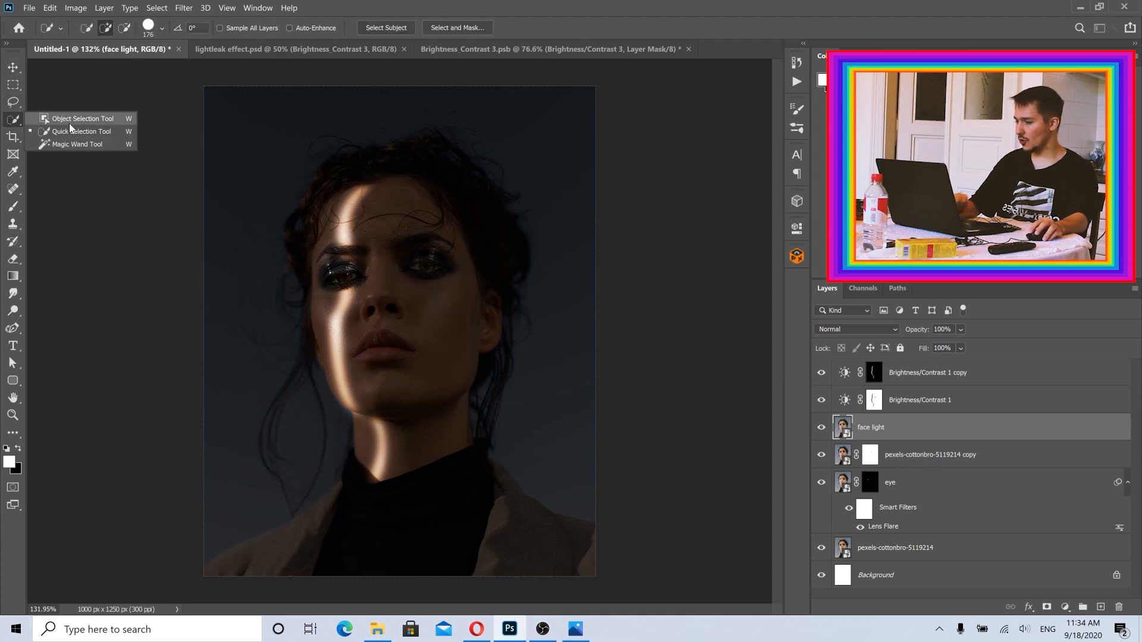
{"action": "left_click", "coordinate": [70, 122]}
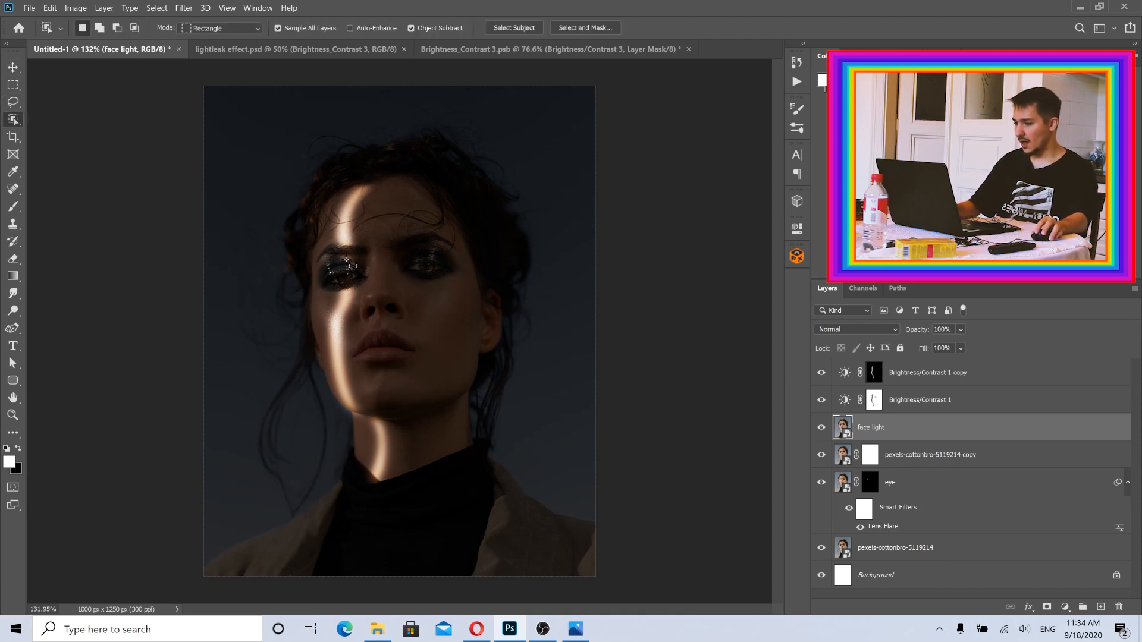
{"action": "left_click", "coordinate": [18, 120]}
{"action": "left_click", "coordinate": [48, 132]}
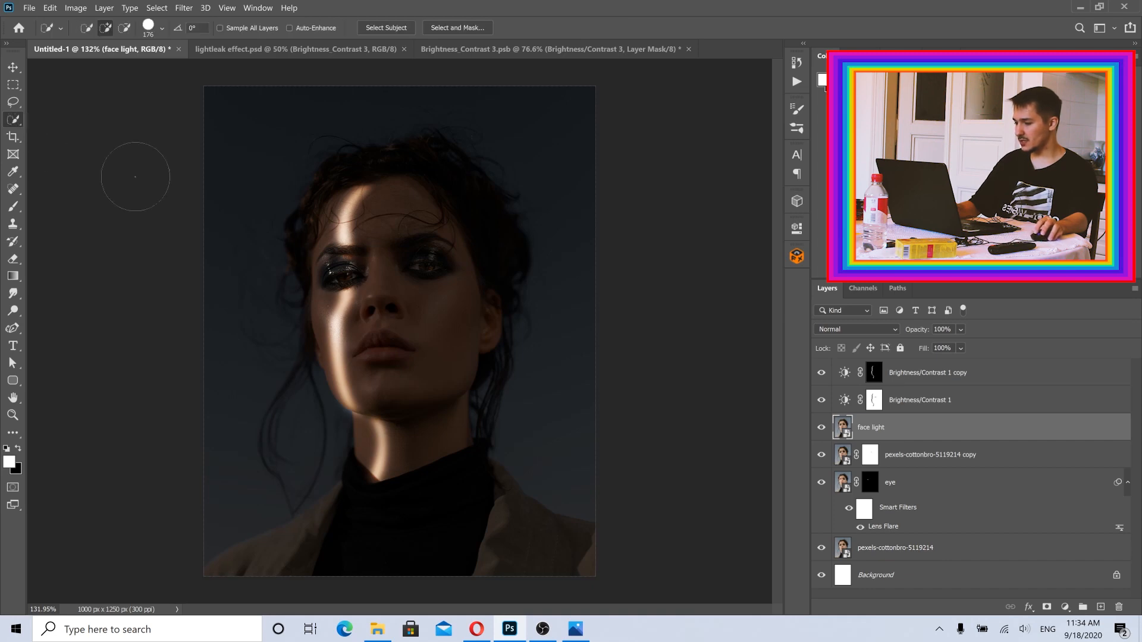
{"action": "mouse_move", "coordinate": [375, 242]}
{"action": "left_mouse_down"}
{"action": "mouse_move", "coordinate": [424, 355]}
{"action": "mouse_move", "coordinate": [412, 295]}
{"action": "mouse_move", "coordinate": [417, 202]}
{"action": "mouse_move", "coordinate": [419, 292]}
{"action": "left_mouse_up"}
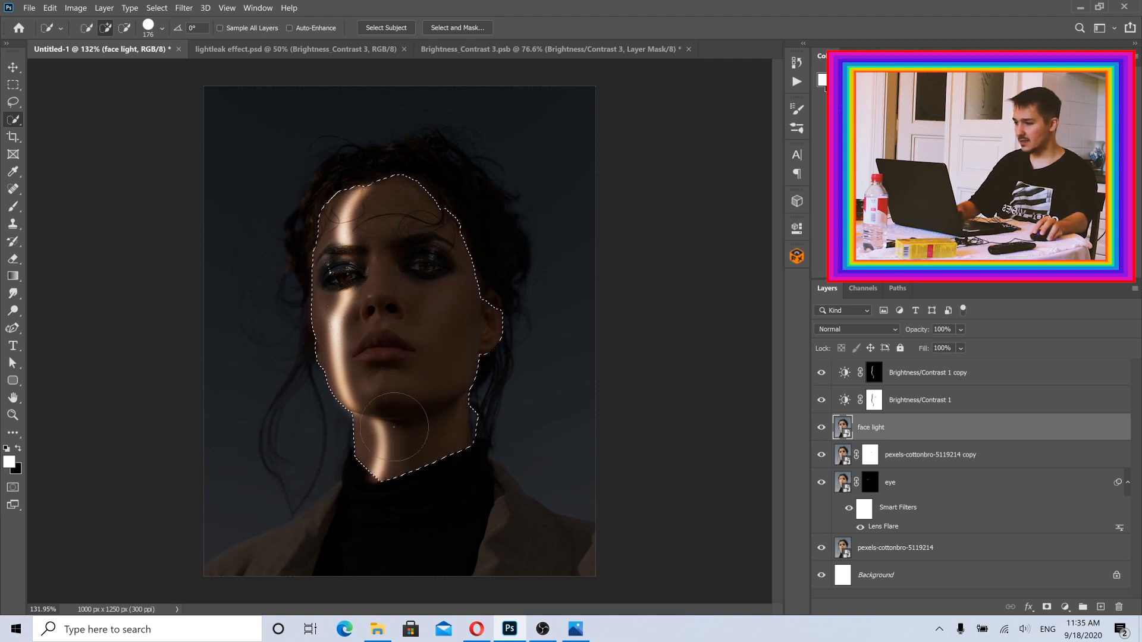
{"action": "left_click", "coordinate": [124, 28]}
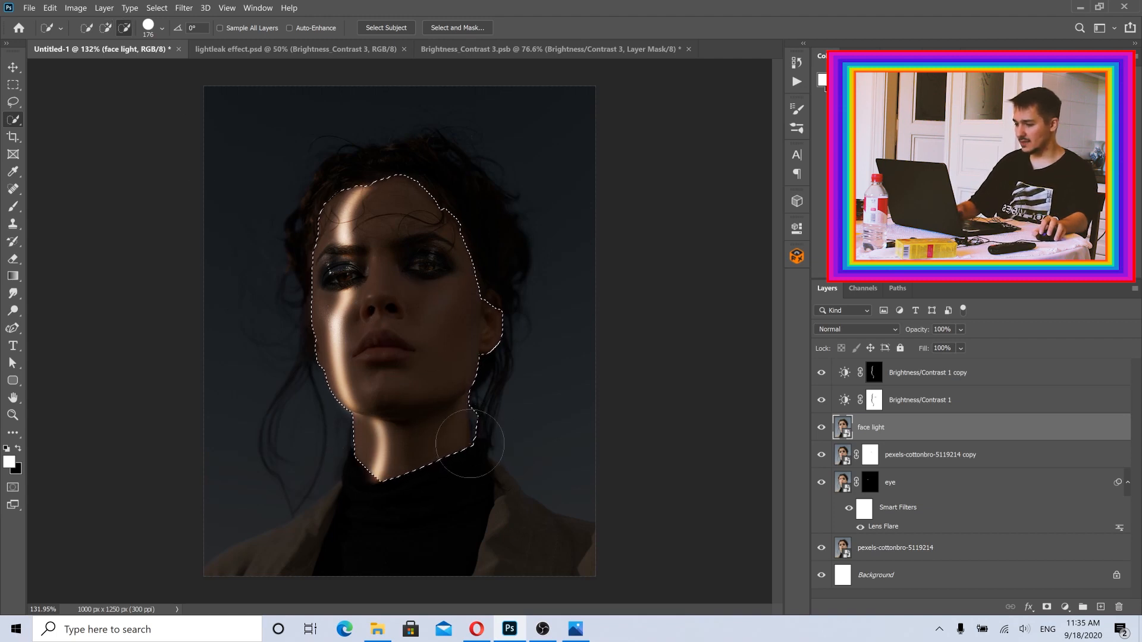
{"action": "mouse_move", "coordinate": [426, 470]}
{"action": "left_mouse_down"}
{"action": "mouse_move", "coordinate": [386, 477]}
{"action": "mouse_move", "coordinate": [387, 460]}
{"action": "mouse_move", "coordinate": [415, 458]}
{"action": "left_mouse_up"}
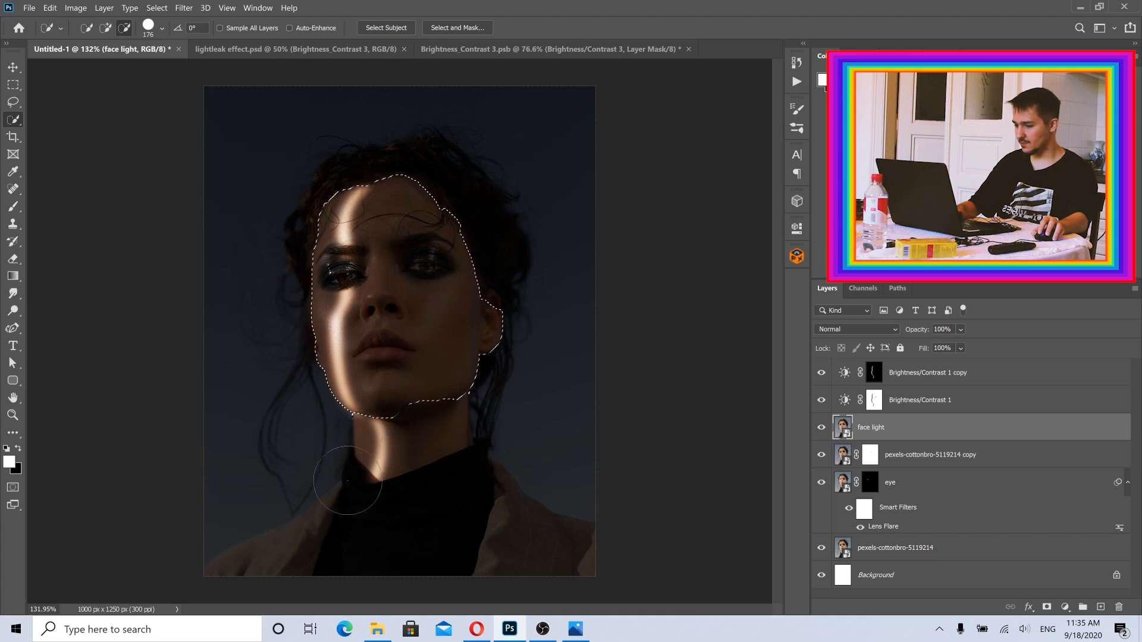
{"action": "left_click", "coordinate": [106, 28]}
{"action": "mouse_move", "coordinate": [420, 385]}
{"action": "left_mouse_down"}
{"action": "mouse_move", "coordinate": [386, 382]}
{"action": "mouse_move", "coordinate": [411, 403]}
{"action": "left_mouse_up"}
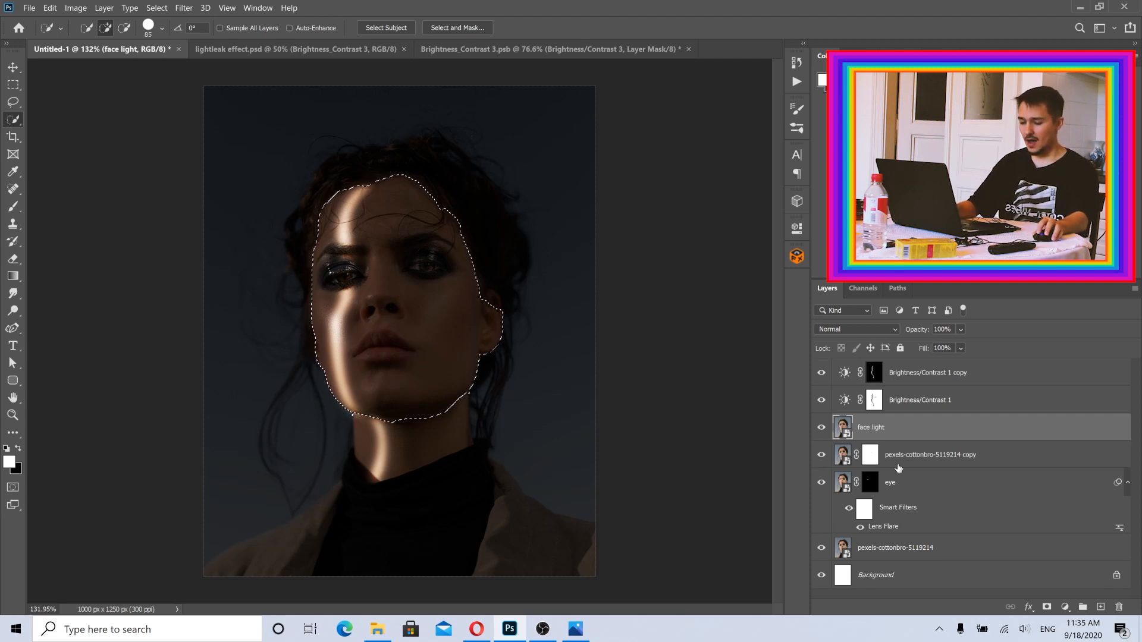
- Mask the face light layer to the face selection and set the layer's blend mode to Overlay
{"action": "left_click", "coordinate": [1046, 608]}
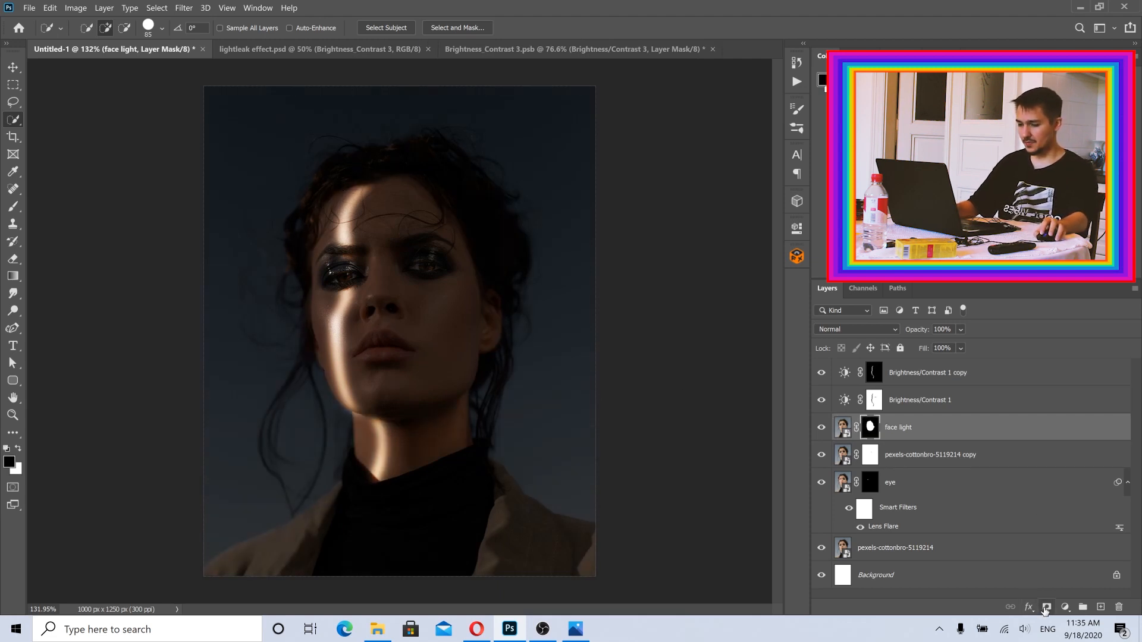
{"action": "left_click", "coordinate": [849, 433]}
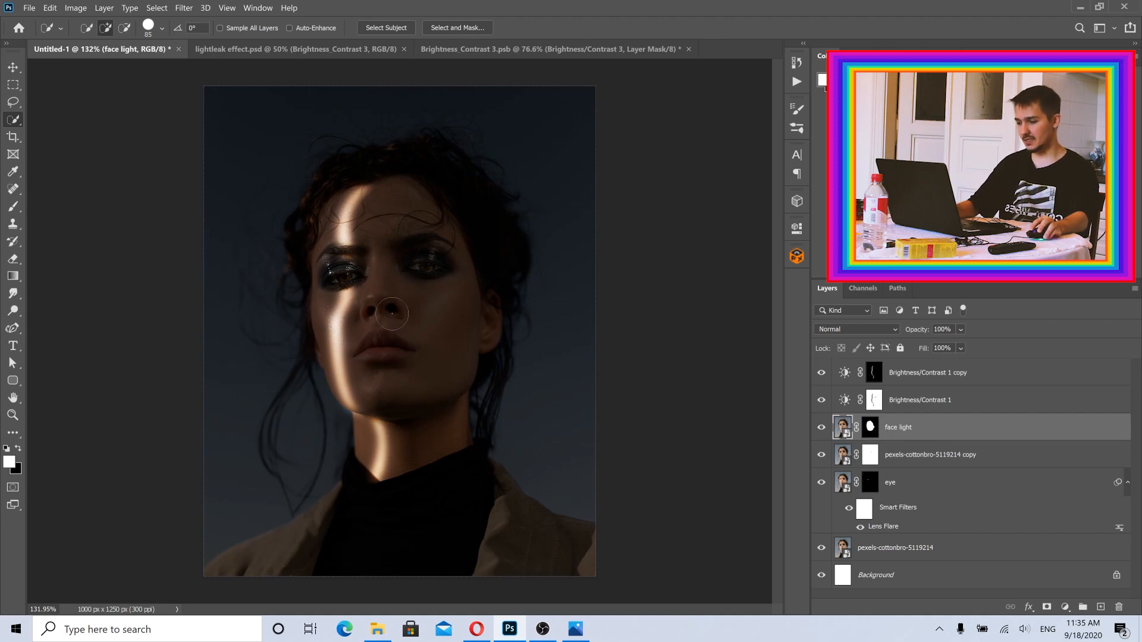
{"action": "left_click", "coordinate": [844, 329]}
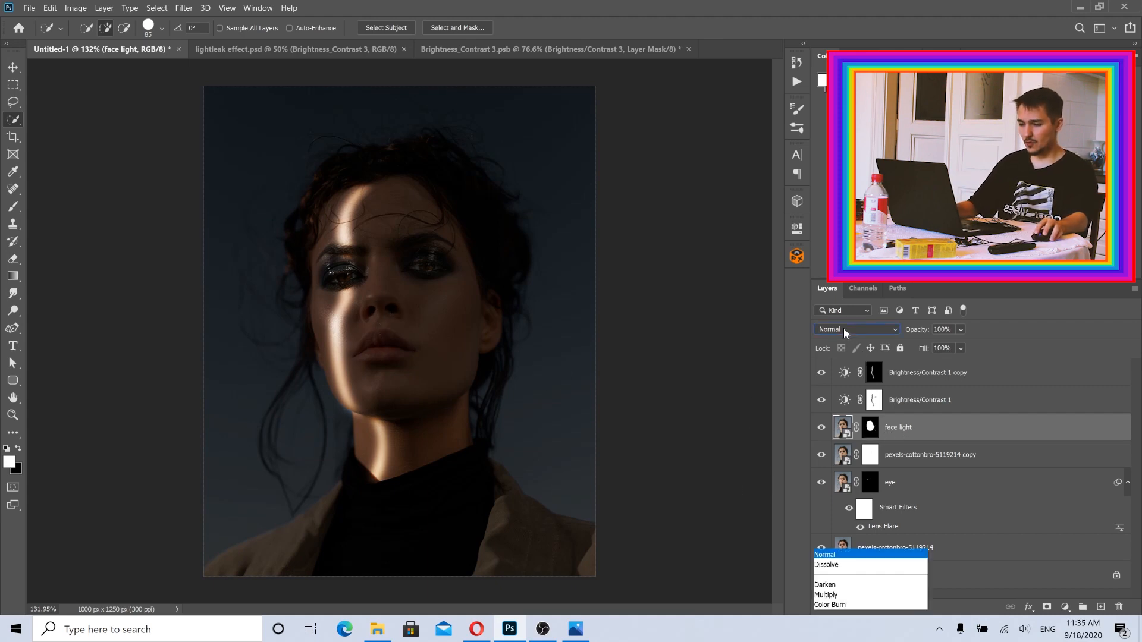
{"action": "left_click", "coordinate": [840, 442]}
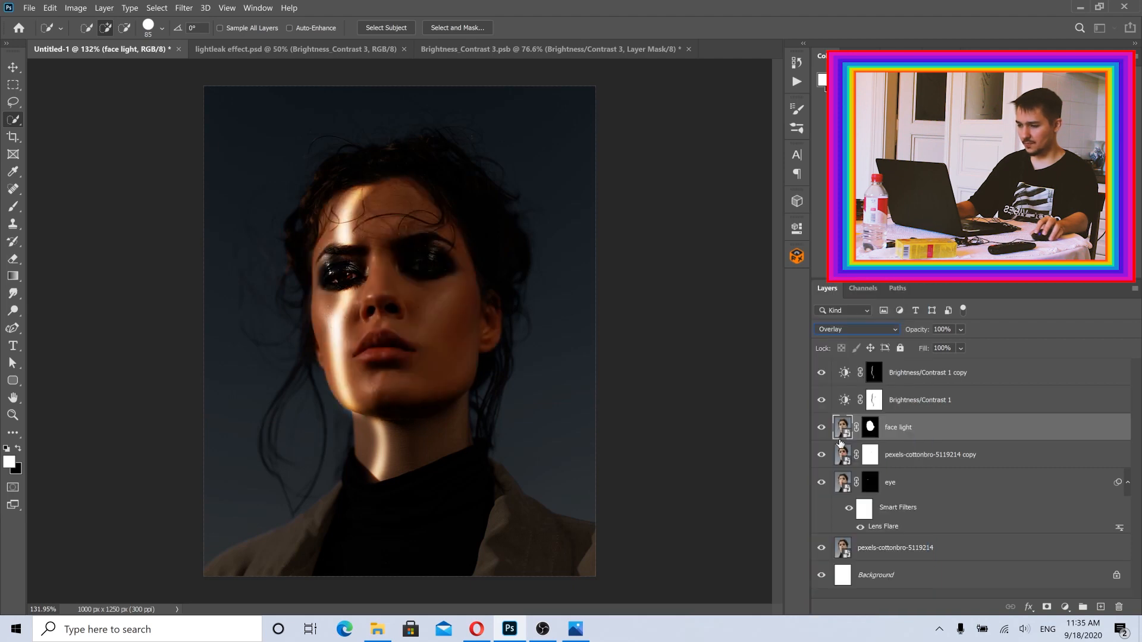
- Convert the masked face light layer to a smart object
{"action": "left_click", "coordinate": [13, 69]}
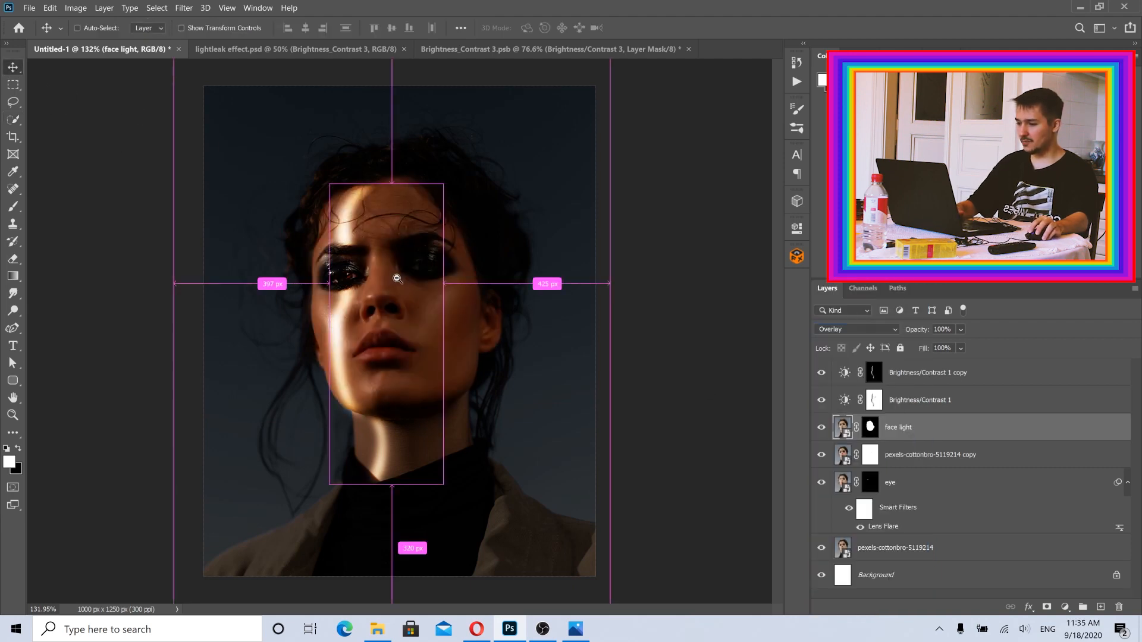
{"action": "scroll", "coordinate": [443, 335], "scroll_direction": "up", "scroll_amount": 3, "text": "alt"}
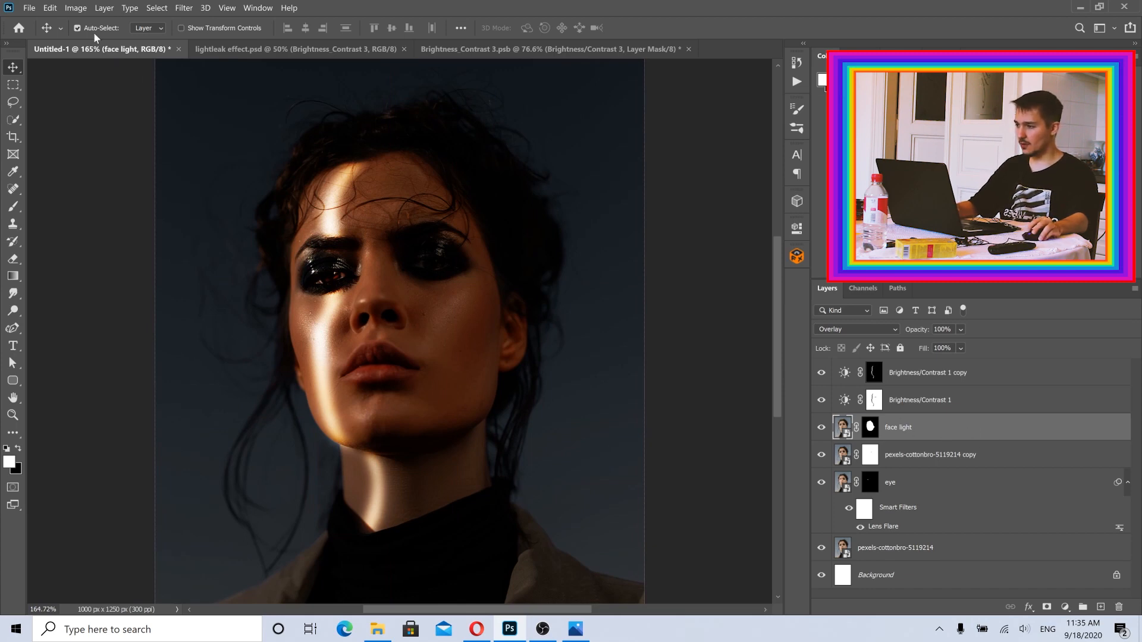
{"action": "left_click", "coordinate": [104, 8]}
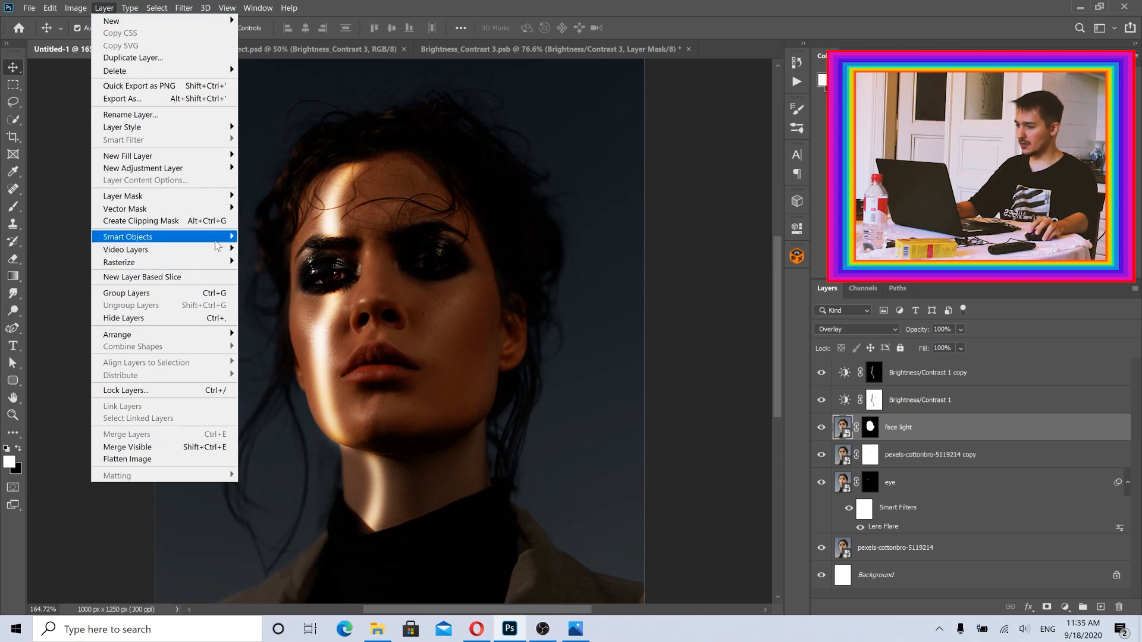
{"action": "mouse_move", "coordinate": [217, 238]}
{"action": "left_click", "coordinate": [268, 238]}
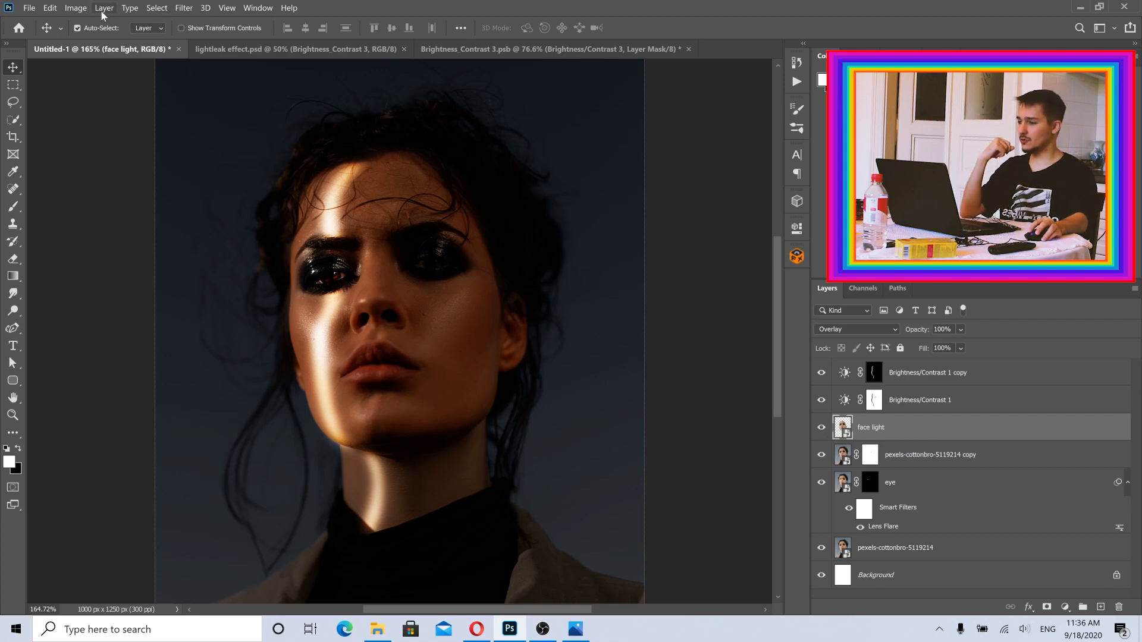
- Apply a Radial Blur to the face light layer with amount 65, the Zoom method, Good quality and the blur center nudged slightly upward
{"action": "left_click", "coordinate": [184, 8]}
{"action": "mouse_move", "coordinate": [321, 142]}
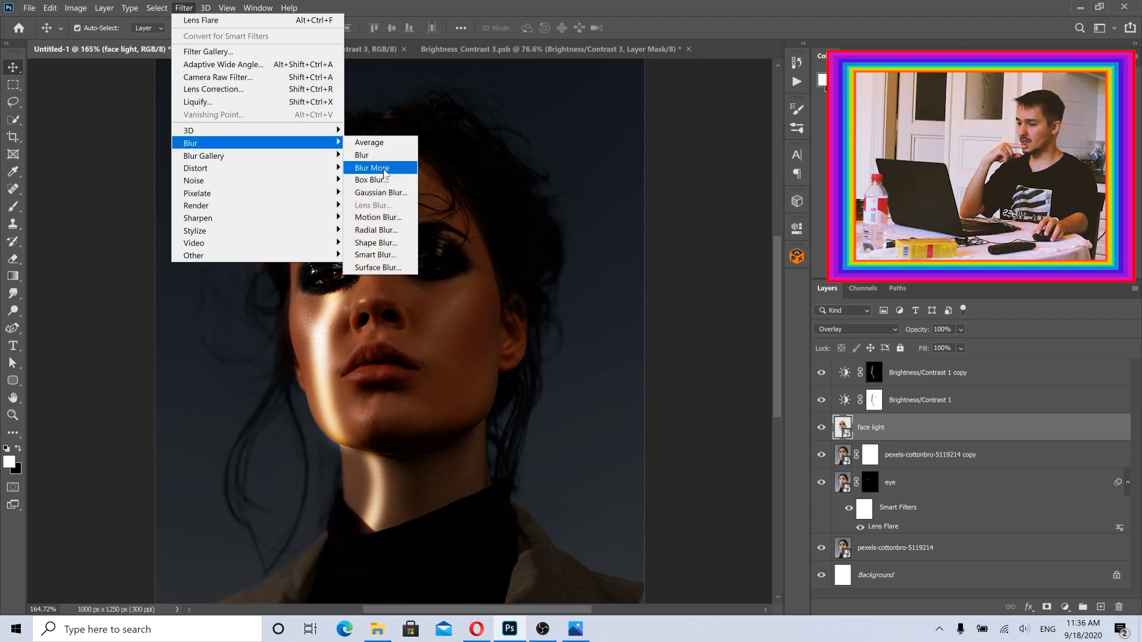
{"action": "left_click", "coordinate": [381, 230]}
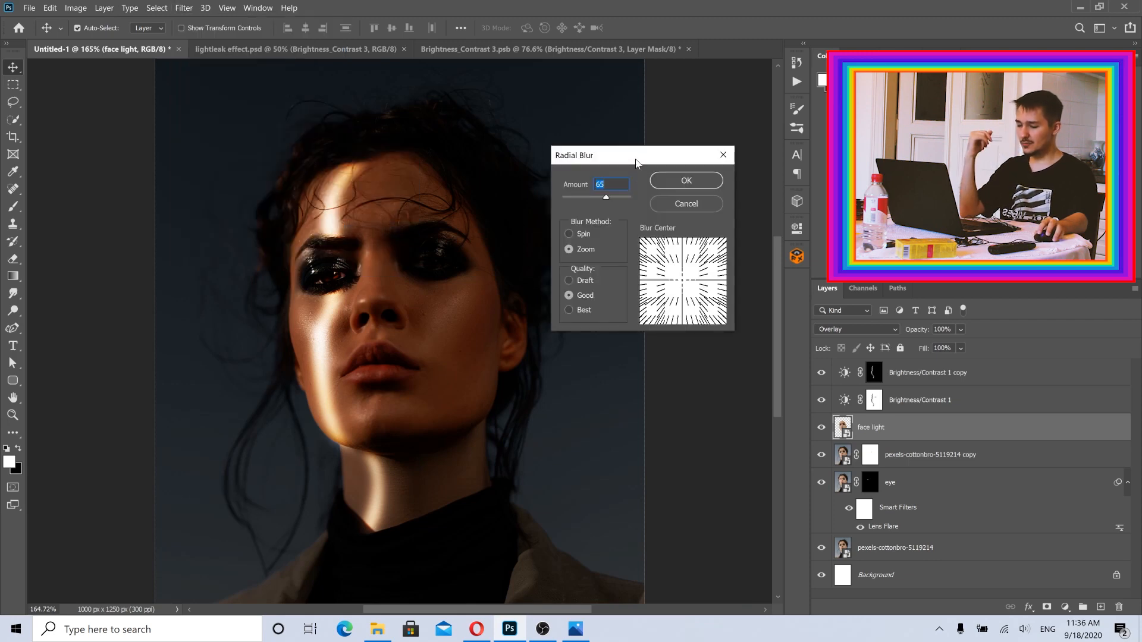
{"action": "left_click_drag", "start_coordinate": [636, 163], "coordinate": [681, 179]}
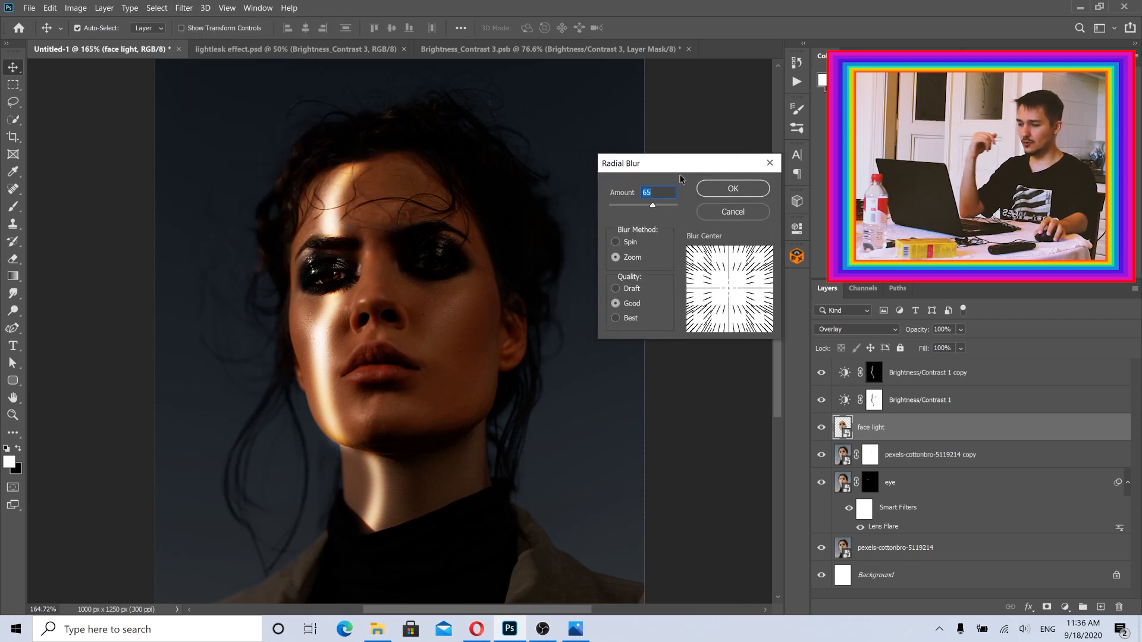
{"action": "left_click", "coordinate": [616, 242]}
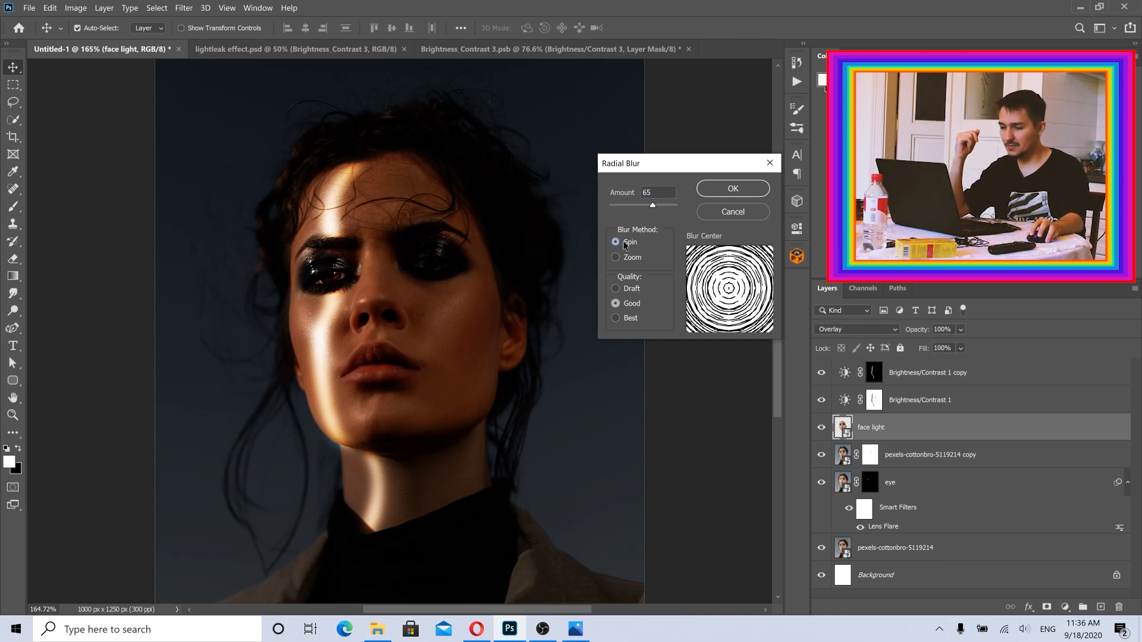
{"action": "left_click", "coordinate": [619, 258]}
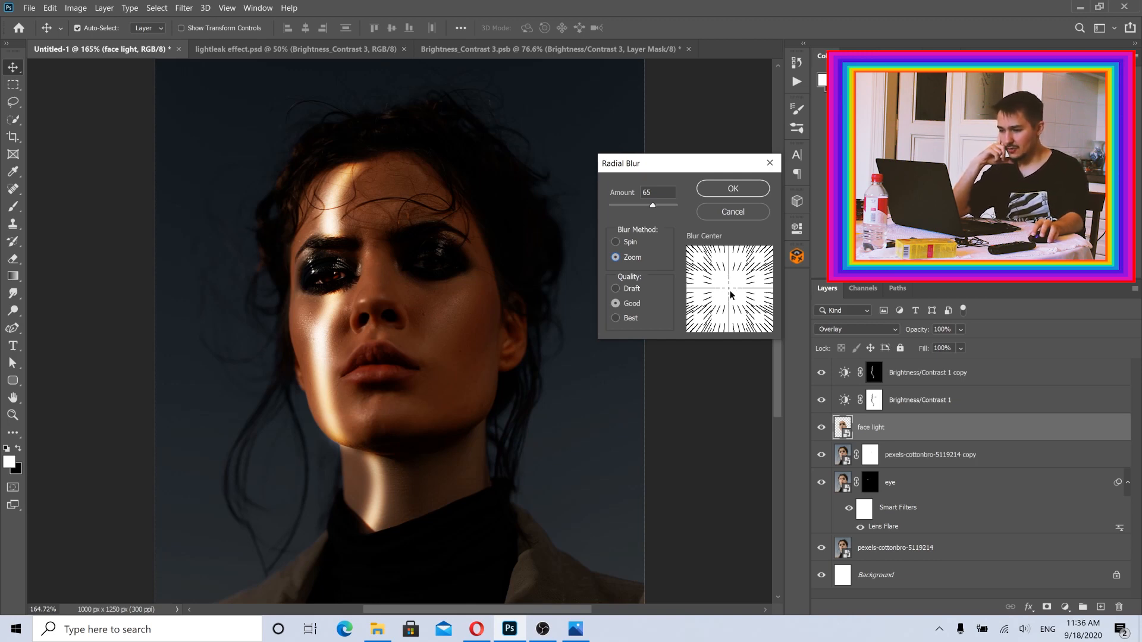
{"action": "mouse_move", "coordinate": [730, 291]}
{"action": "left_mouse_down"}
{"action": "mouse_move", "coordinate": [731, 267]}
{"action": "mouse_move", "coordinate": [733, 303]}
{"action": "mouse_move", "coordinate": [731, 287]}
{"action": "left_mouse_up"}
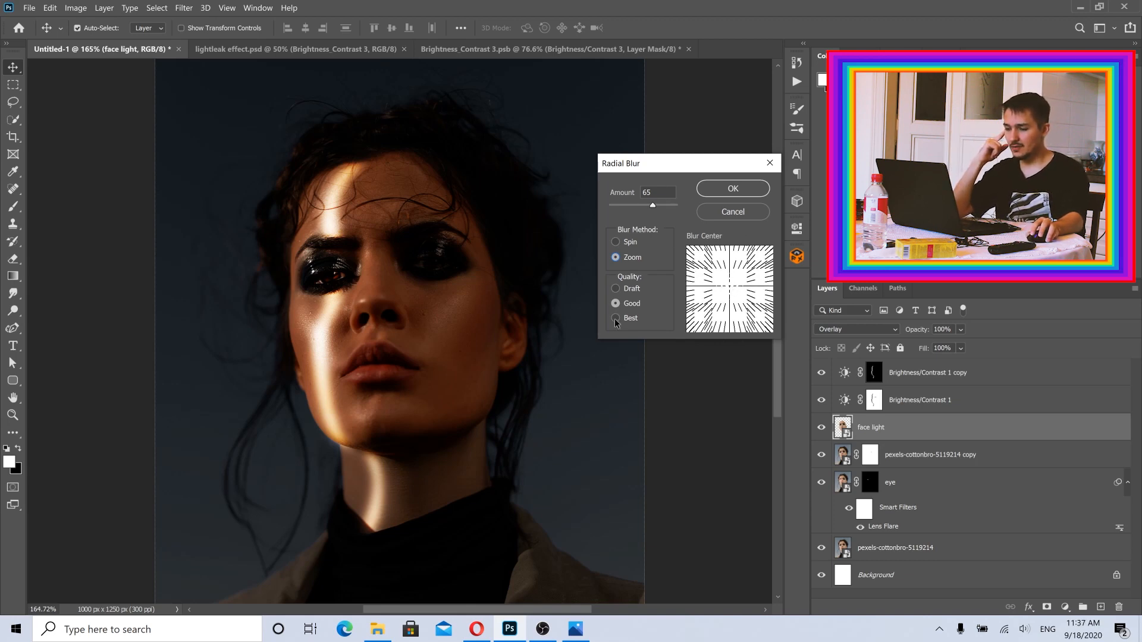
{"action": "left_click", "coordinate": [733, 189]}
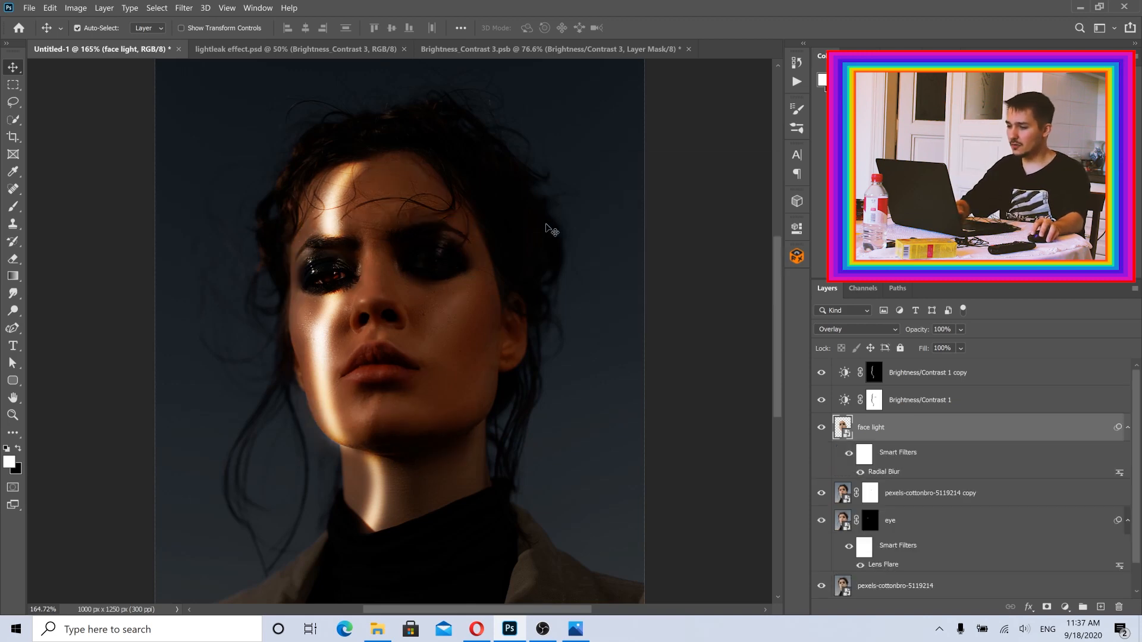
- Compare the portrait with the blurred face light layer hidden and shown, up close and as a whole
{"action": "scroll", "coordinate": [425, 215], "scroll_direction": "up", "scroll_amount": 3}
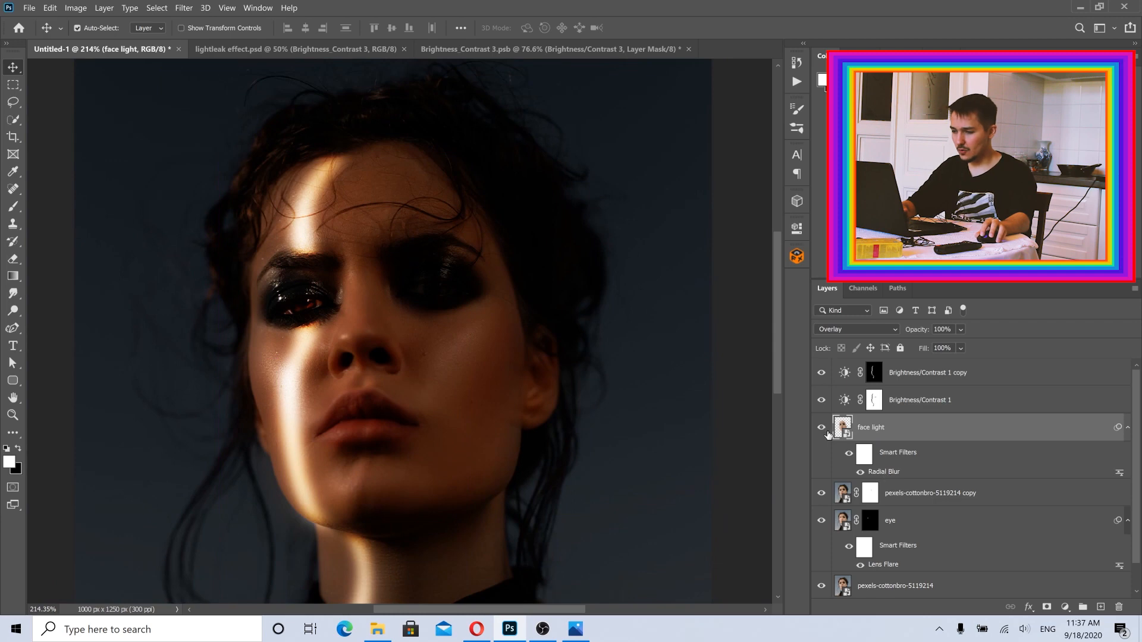
{"action": "left_click", "coordinate": [821, 428]}
{"action": "left_click", "coordinate": [822, 428]}
{"action": "scroll", "coordinate": [282, 251], "scroll_direction": "down", "scroll_amount": 4}
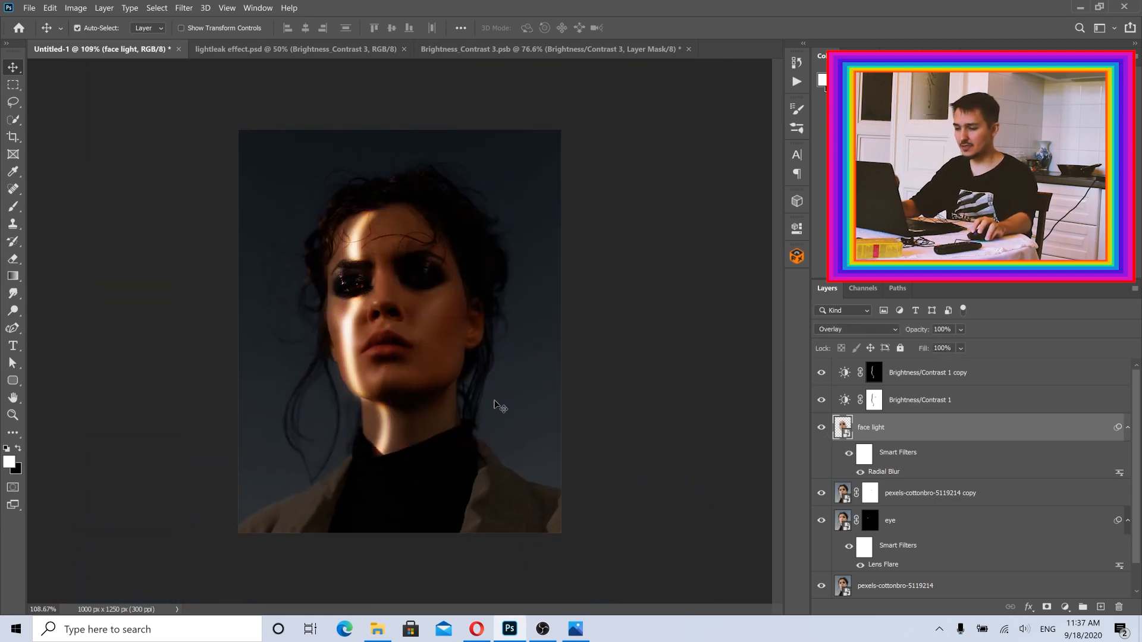
- Add an Outer Glow effect to the face light layer
{"action": "right_click", "coordinate": [940, 425]}
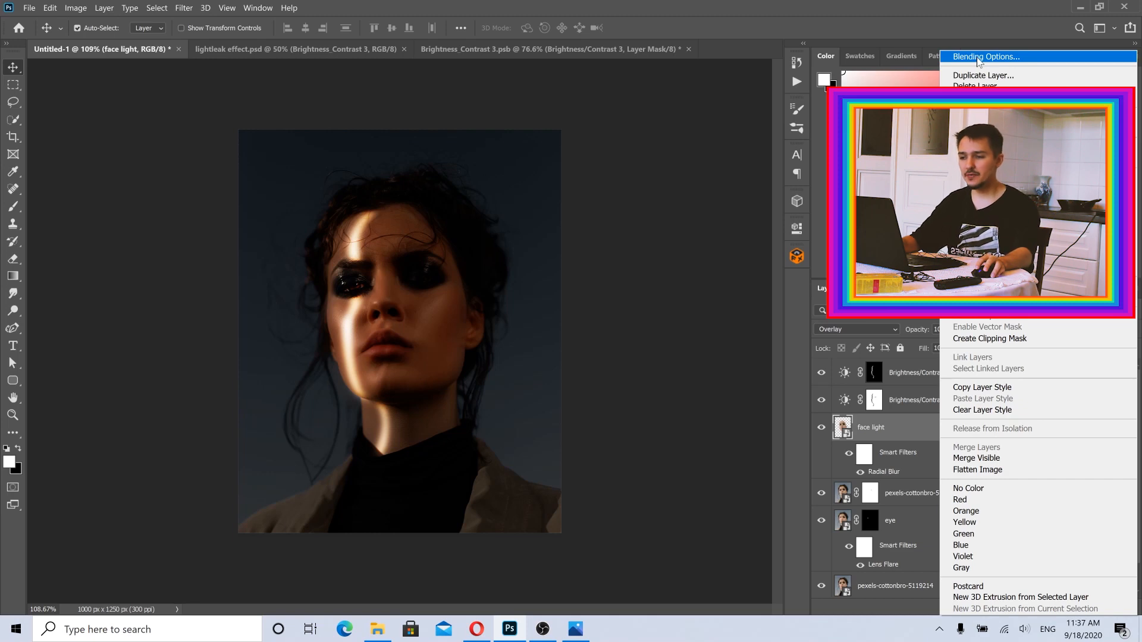
{"action": "left_click", "coordinate": [972, 56]}
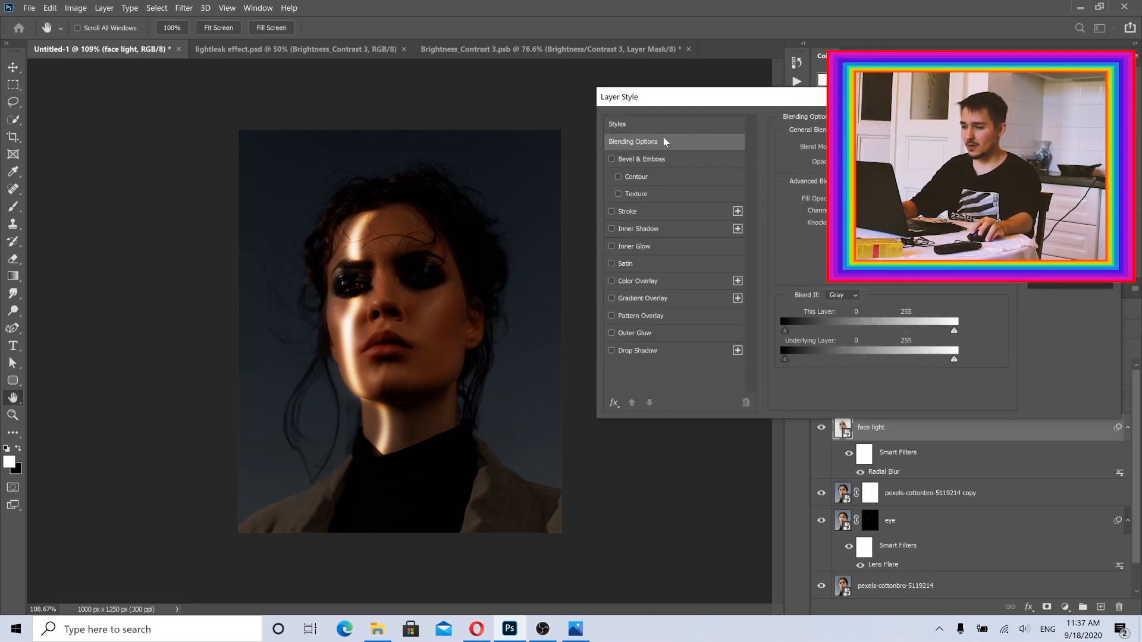
{"action": "left_click_drag", "start_coordinate": [698, 105], "coordinate": [698, 295]}
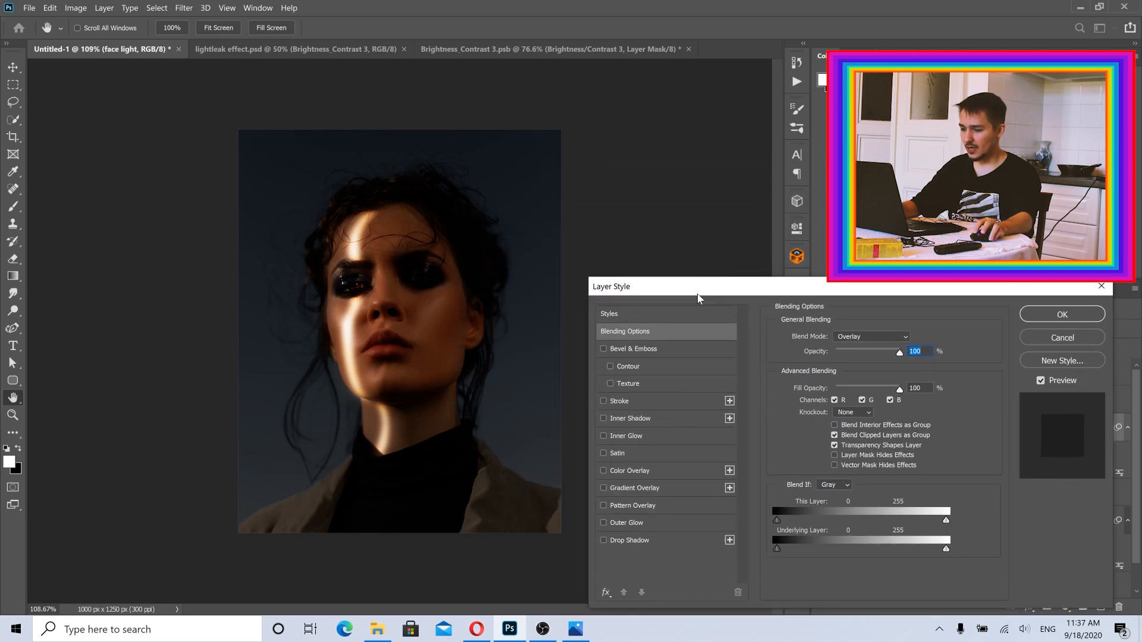
{"action": "left_click", "coordinate": [646, 526]}
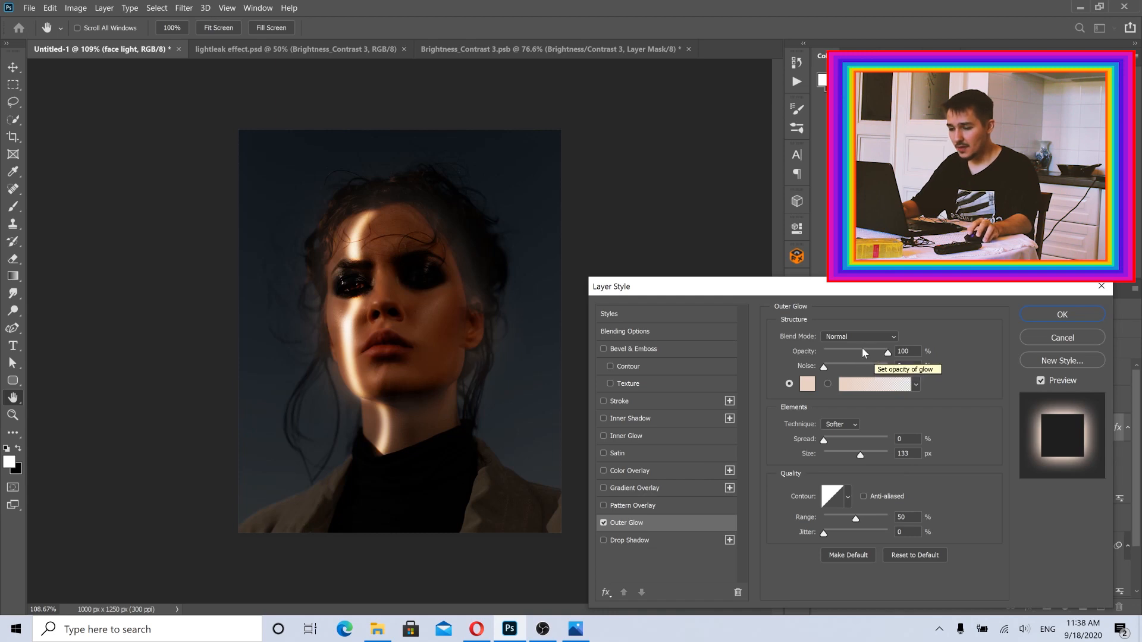
- Set the outer glow color to the pale peach tone e5d2c9, after trying a skin tone sampled from the cheek
{"action": "left_click", "coordinate": [809, 386]}
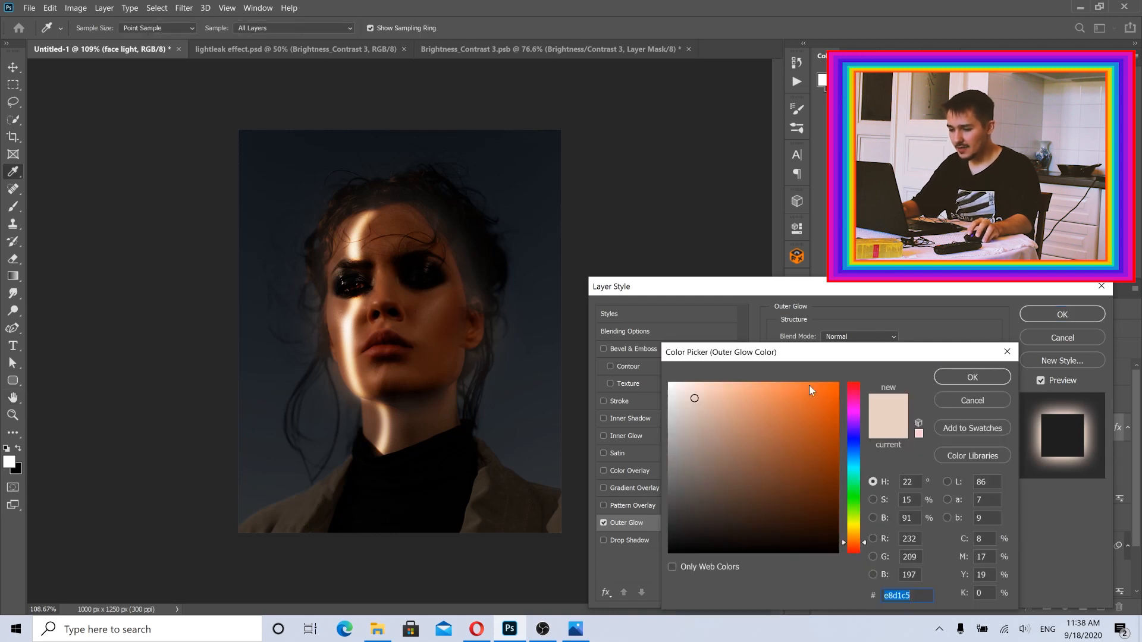
{"action": "left_click_drag", "start_coordinate": [727, 352], "coordinate": [806, 300]}
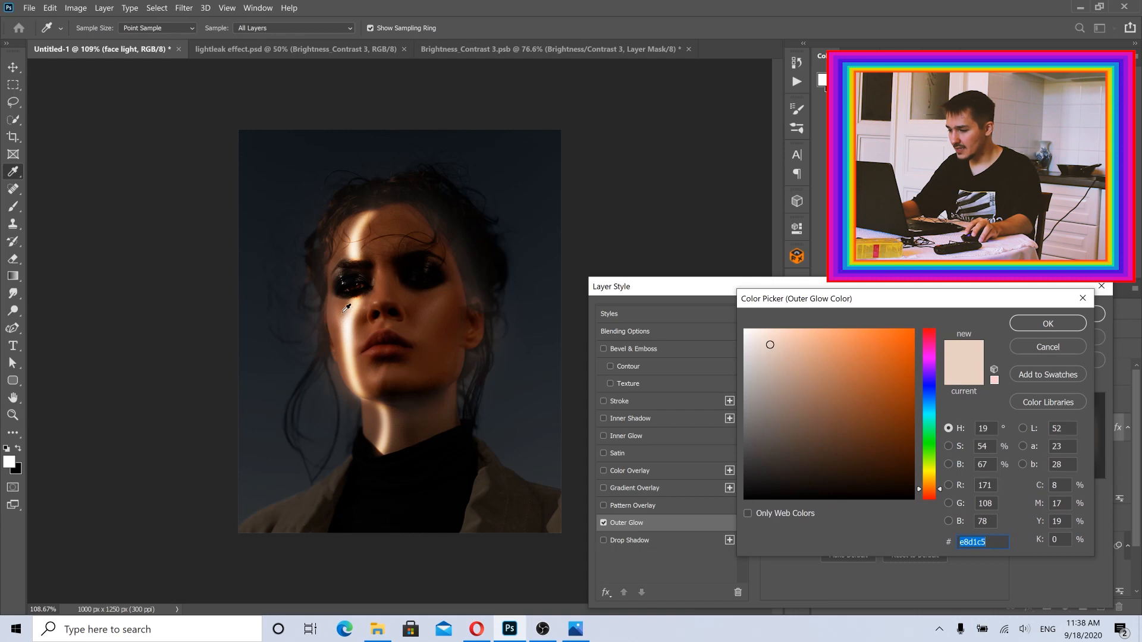
{"action": "left_click", "coordinate": [344, 316]}
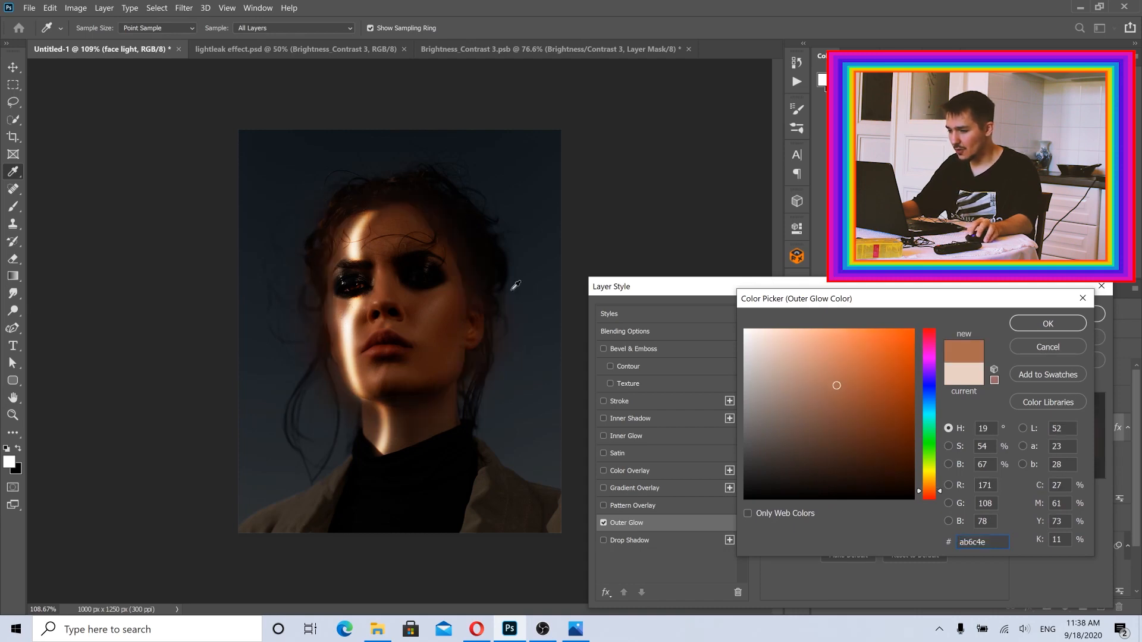
{"action": "left_click_drag", "start_coordinate": [820, 358], "coordinate": [764, 345]}
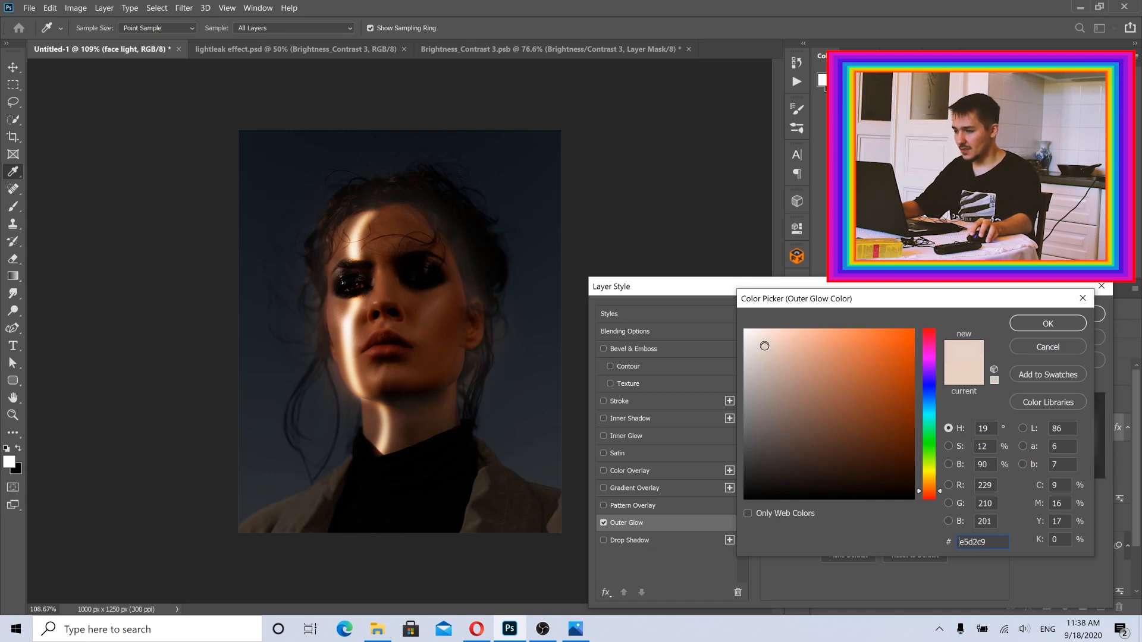
{"action": "left_click", "coordinate": [1030, 326]}
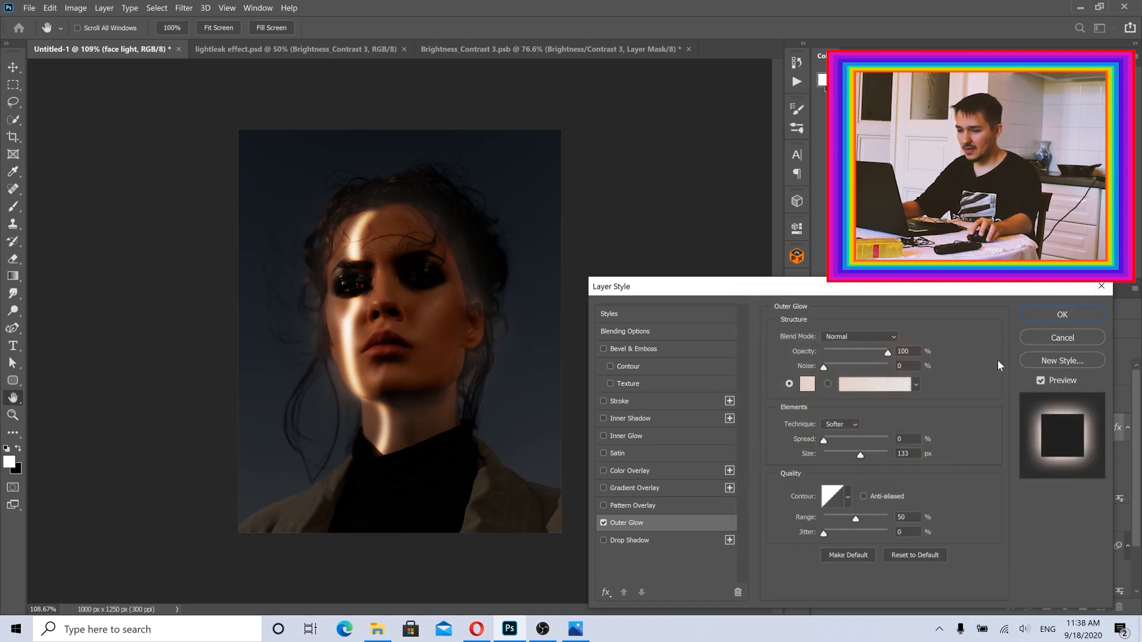
- Compare the portrait with and without the glow, set the glow size to 150 px and apply the layer style
{"action": "left_click", "coordinate": [1041, 381]}
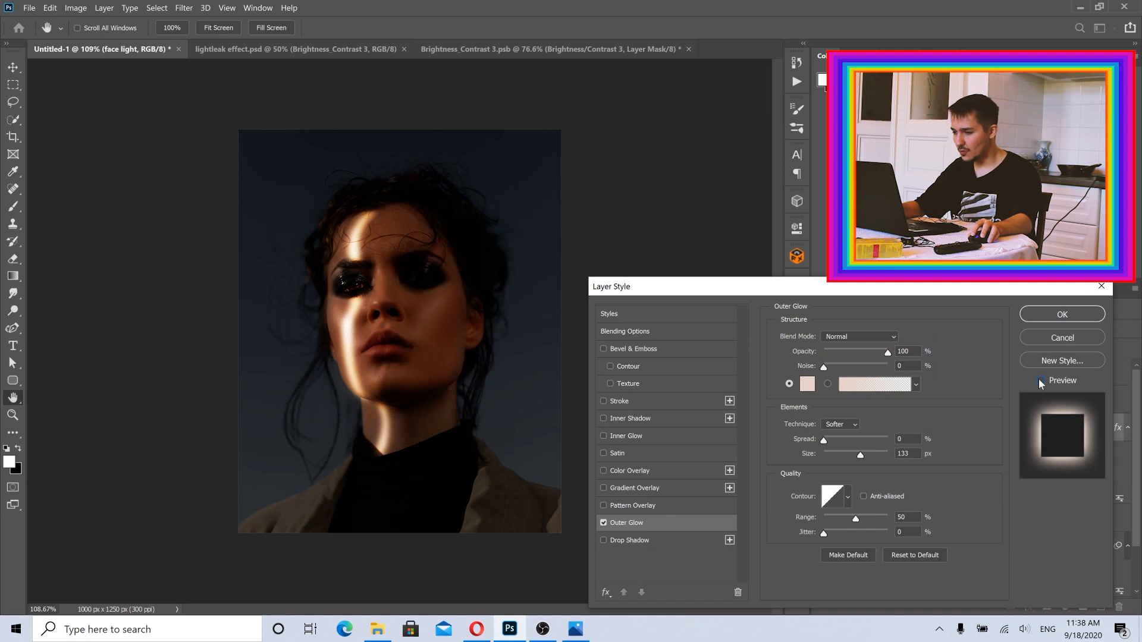
{"action": "left_click", "coordinate": [1041, 381]}
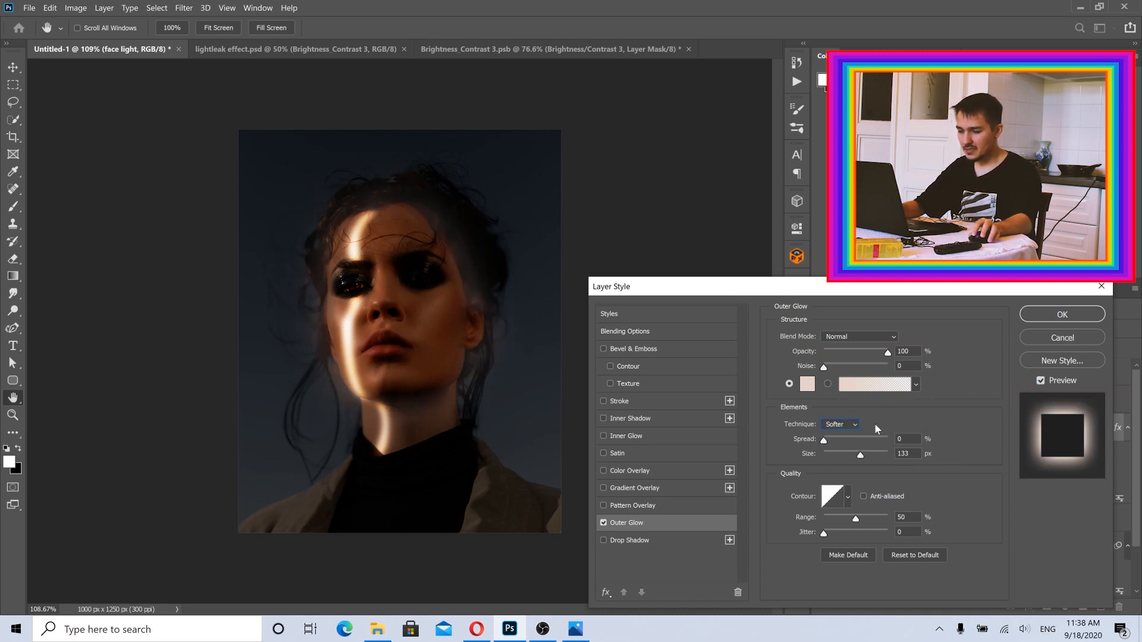
{"action": "mouse_move", "coordinate": [860, 455]}
{"action": "left_mouse_down"}
{"action": "mouse_move", "coordinate": [837, 455]}
{"action": "mouse_move", "coordinate": [863, 455]}
{"action": "left_mouse_up"}
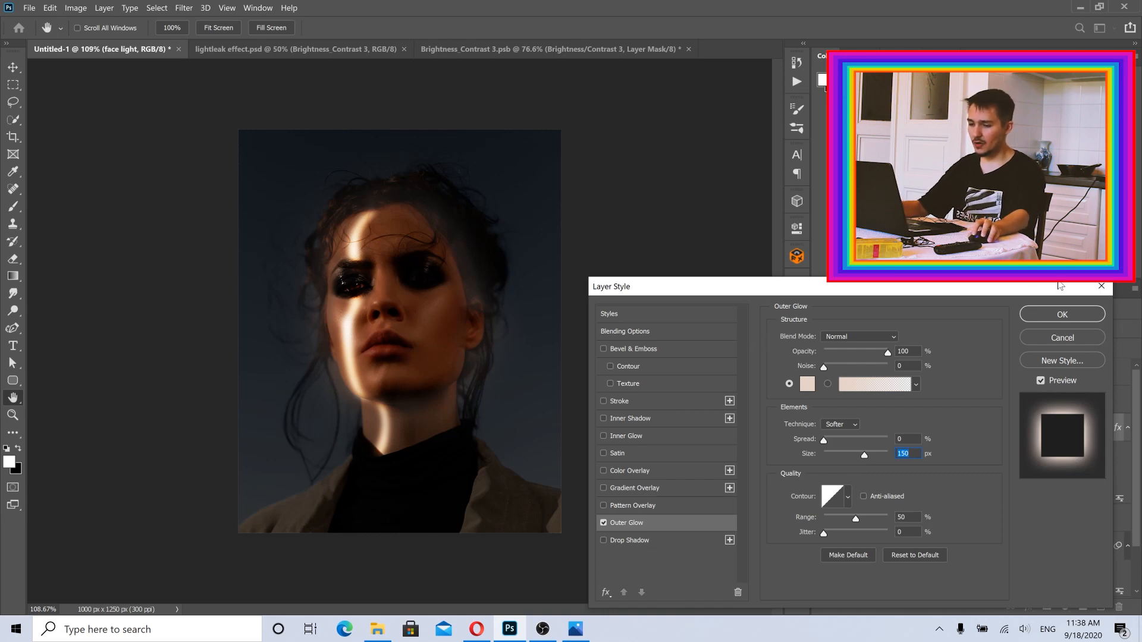
{"action": "left_click", "coordinate": [1076, 309]}
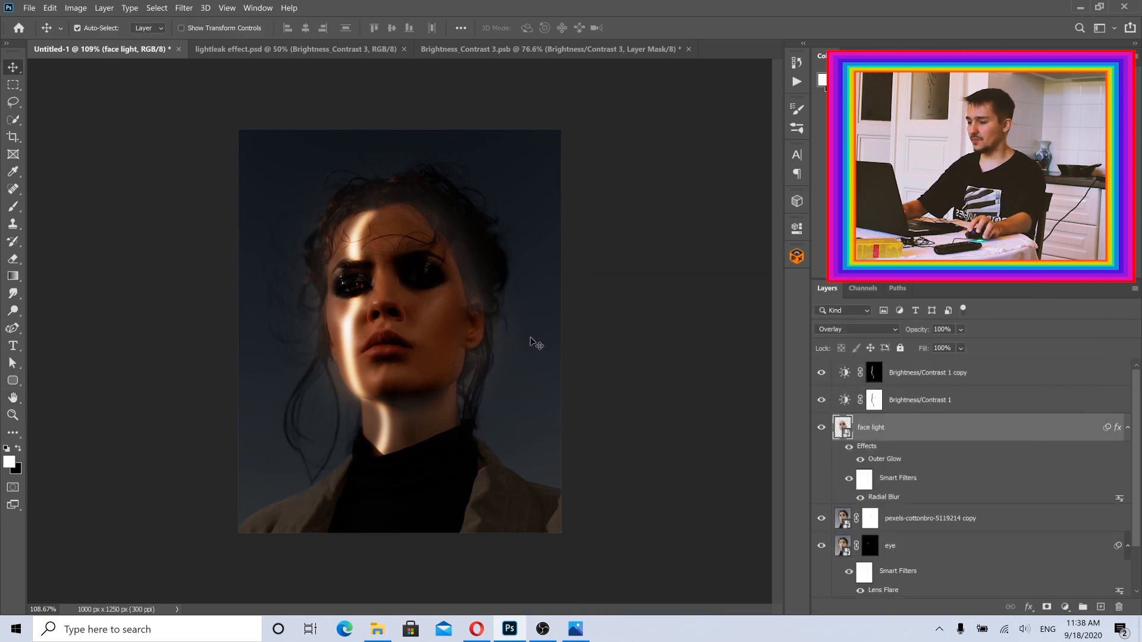
- Create a new group, move the face light layer into it and collapse the group
{"action": "scroll", "coordinate": [428, 276], "scroll_direction": "up", "scroll_amount": 7}
{"action": "scroll", "coordinate": [425, 276], "scroll_direction": "down", "scroll_amount": 4}
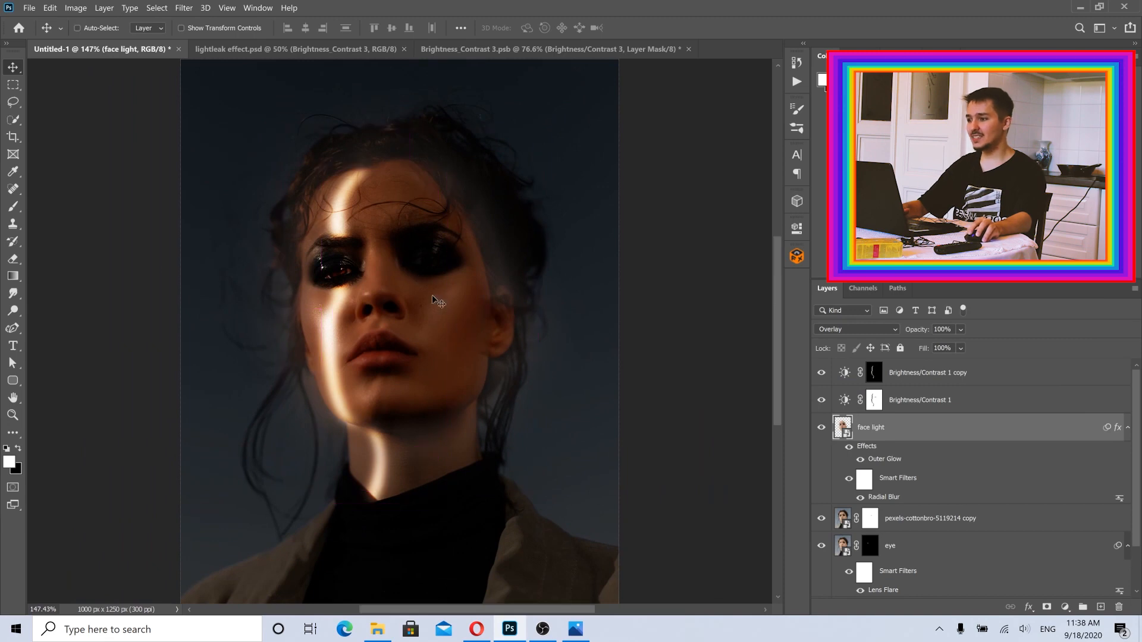
{"action": "scroll", "coordinate": [467, 286], "scroll_direction": "up", "scroll_amount": 4}
{"action": "scroll", "coordinate": [444, 288], "scroll_direction": "down", "scroll_amount": 5}
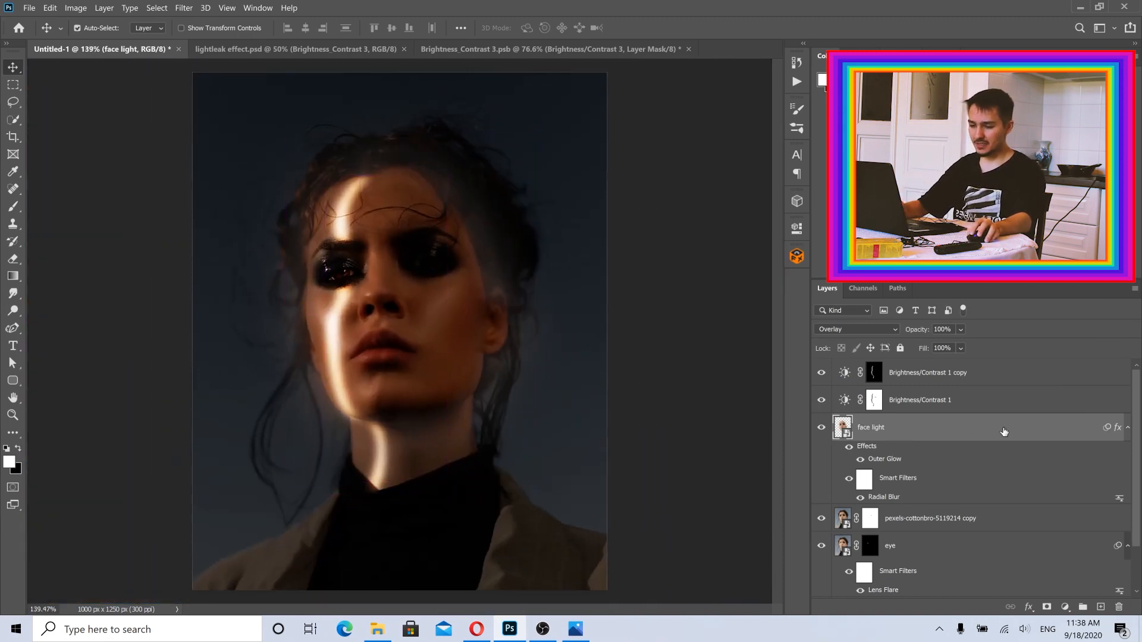
{"action": "left_click", "coordinate": [1082, 609]}
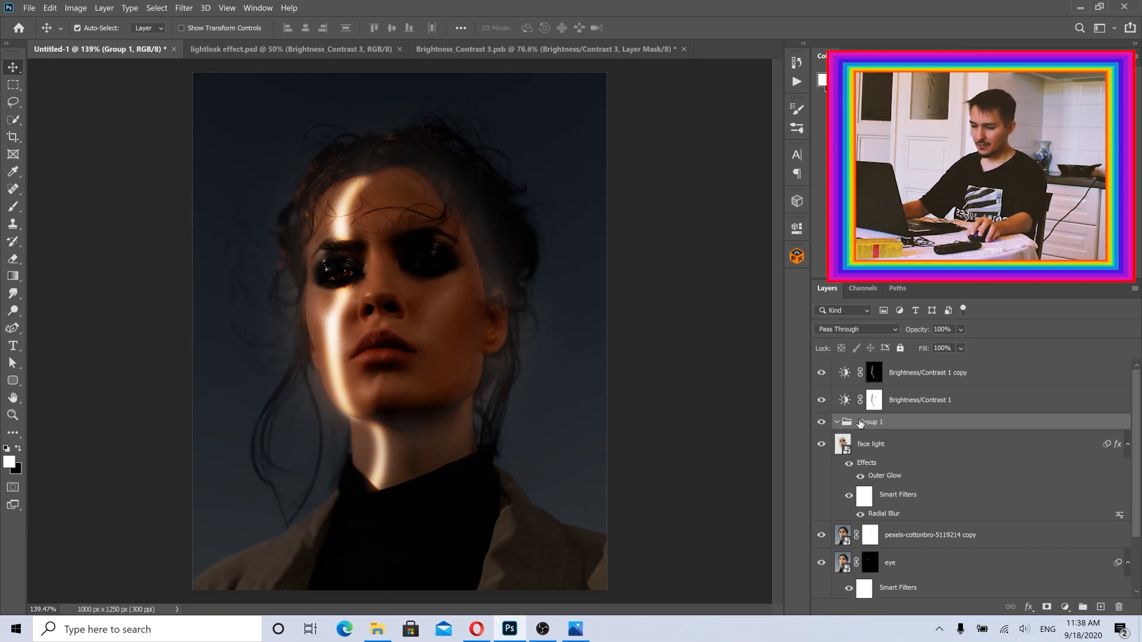
{"action": "left_click", "coordinate": [886, 447]}
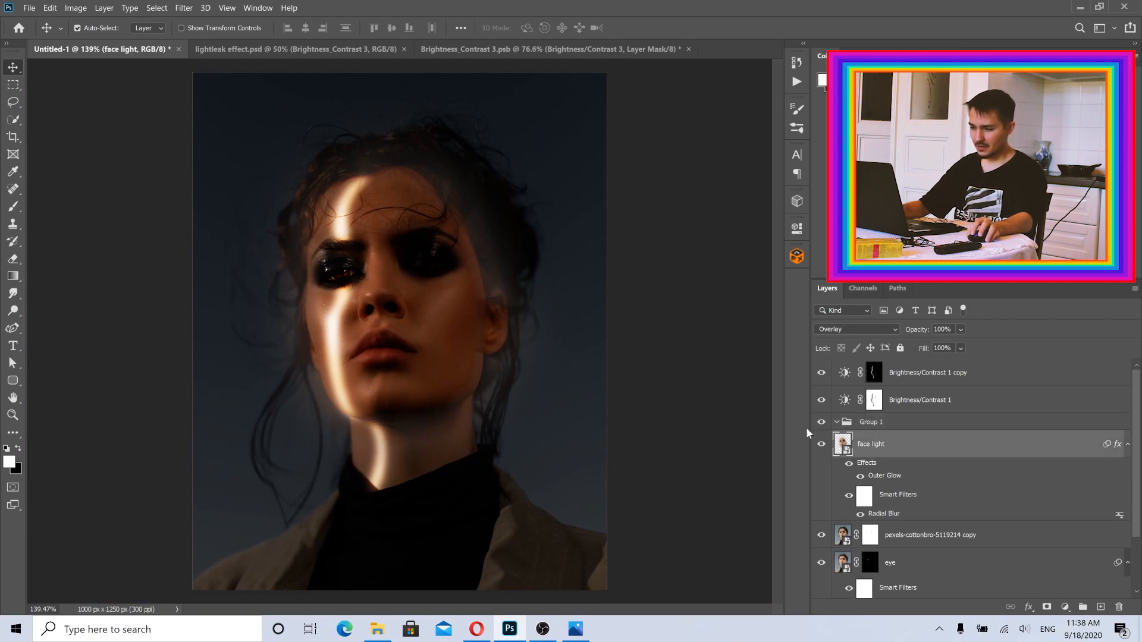
{"action": "left_click_drag", "start_coordinate": [928, 451], "coordinate": [924, 426]}
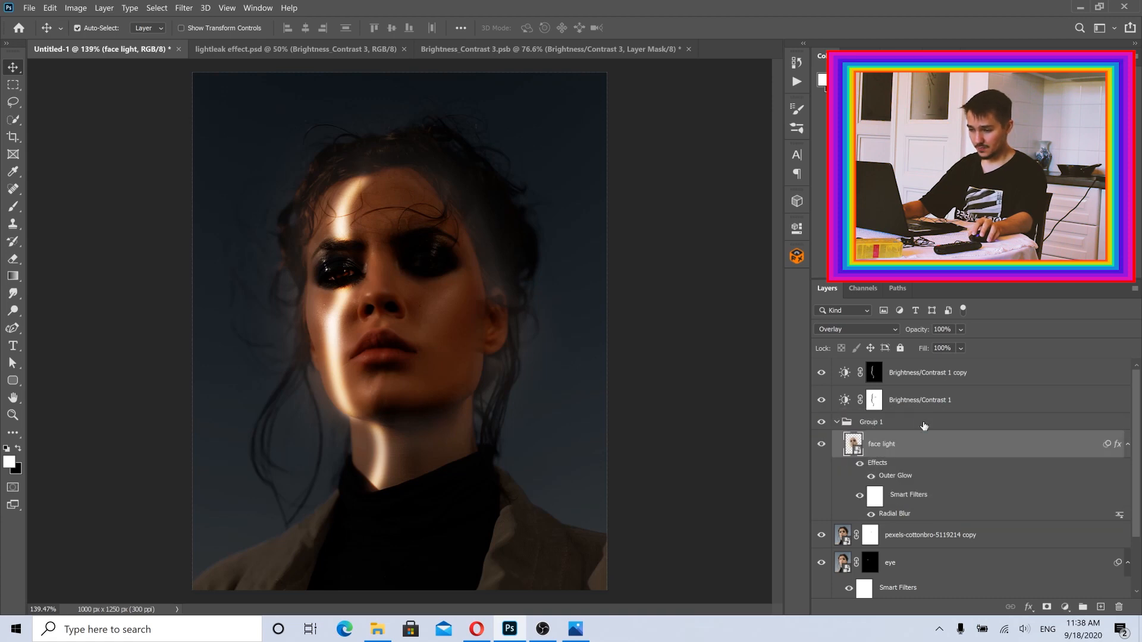
{"action": "left_click", "coordinate": [836, 422]}
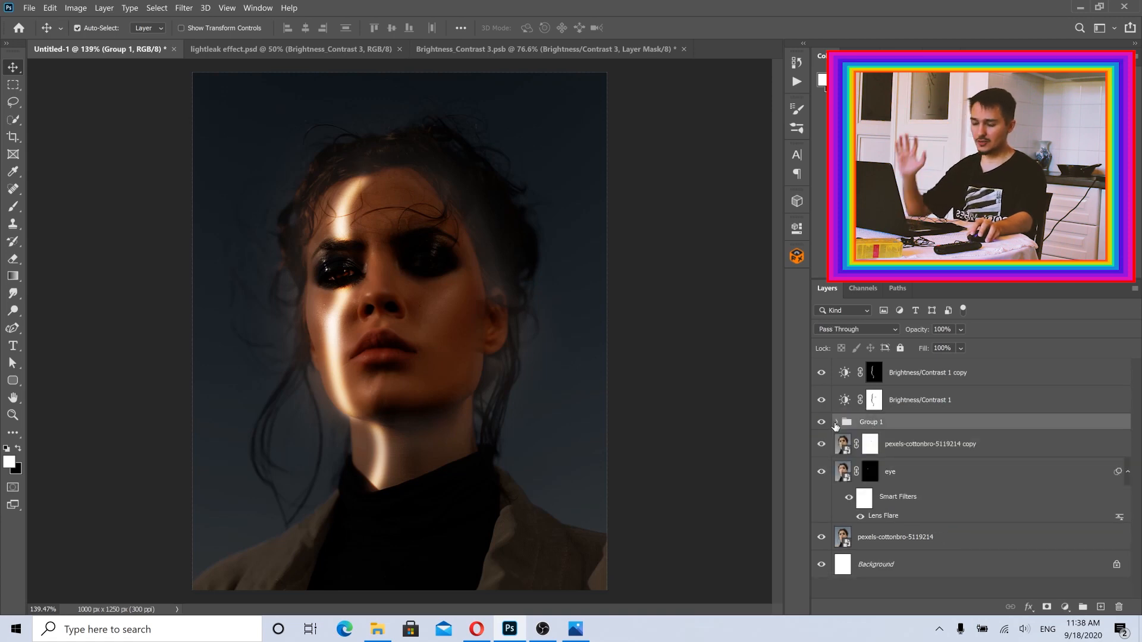
{"action": "left_click", "coordinate": [835, 423]}
{"action": "left_click", "coordinate": [836, 422]}
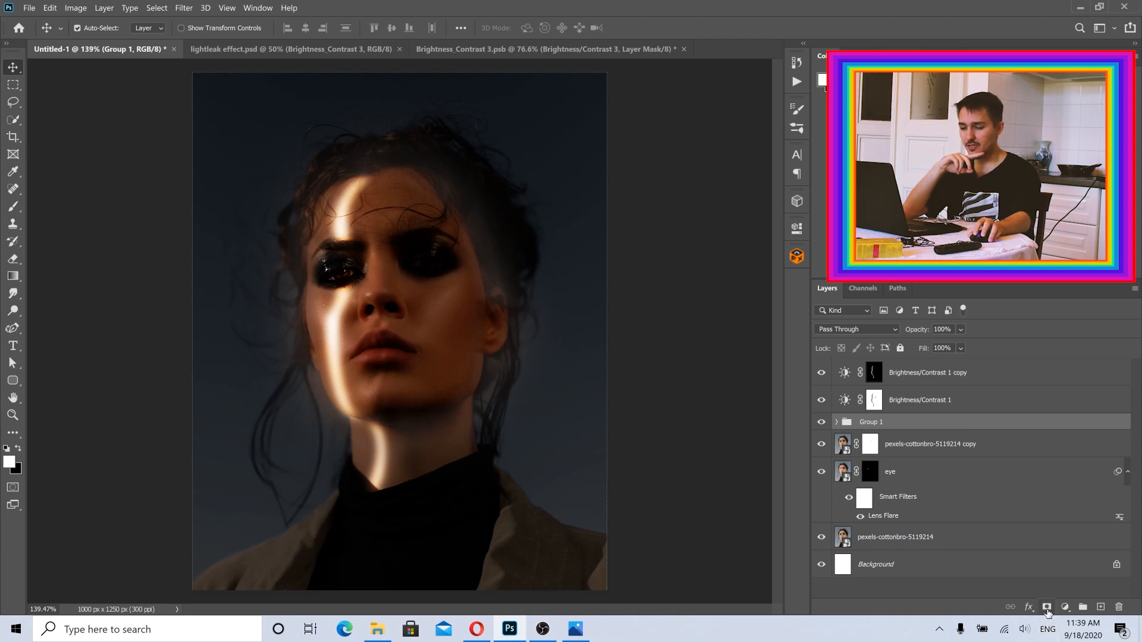
- Add a white layer mask to the face light group and ready a black 27 px brush at the shaded eye
{"action": "left_click", "coordinate": [1047, 606]}
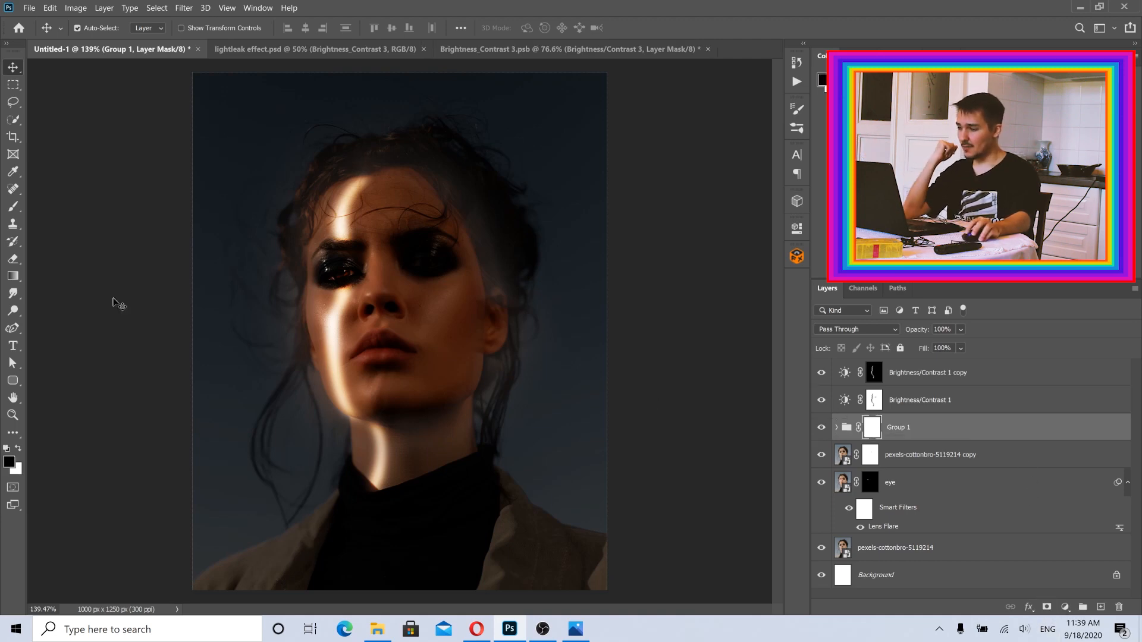
{"action": "left_click", "coordinate": [13, 206]}
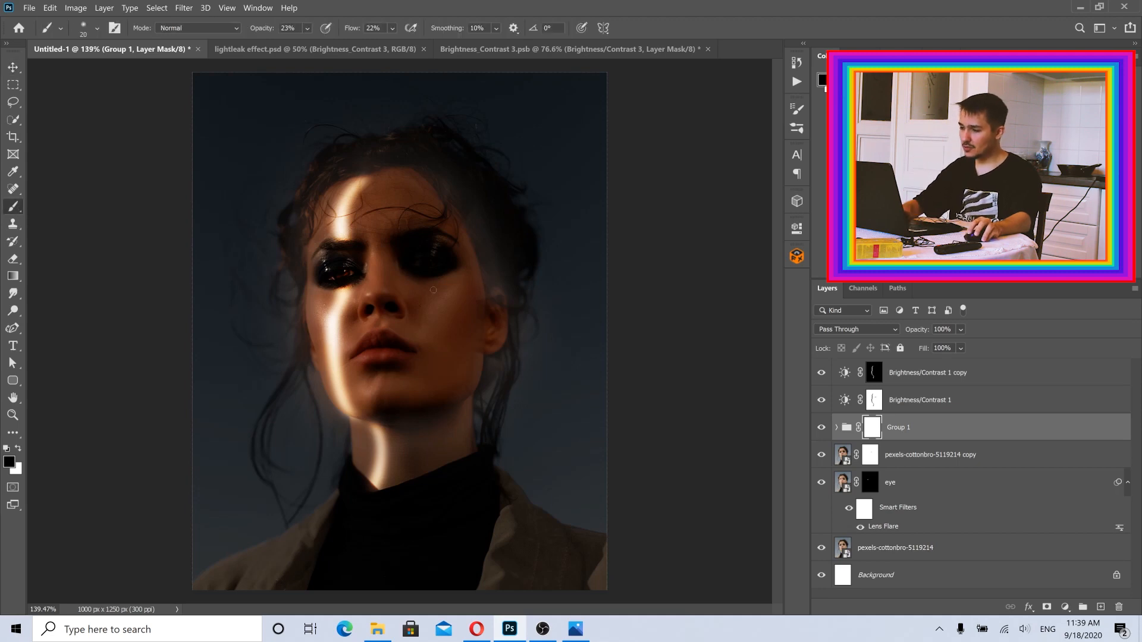
{"action": "scroll", "coordinate": [406, 264], "scroll_direction": "up", "scroll_amount": 7}
{"action": "left_click_drag", "start_coordinate": [545, 304], "coordinate": [560, 312]}
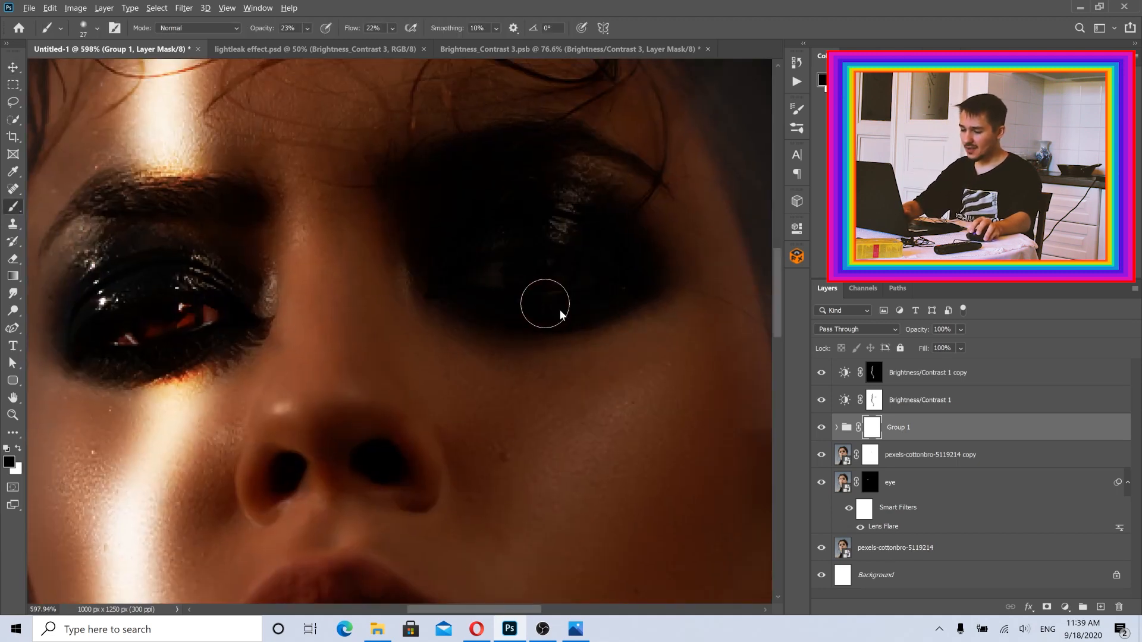
{"action": "scroll", "coordinate": [568, 273], "scroll_direction": "right", "scroll_amount": 2}
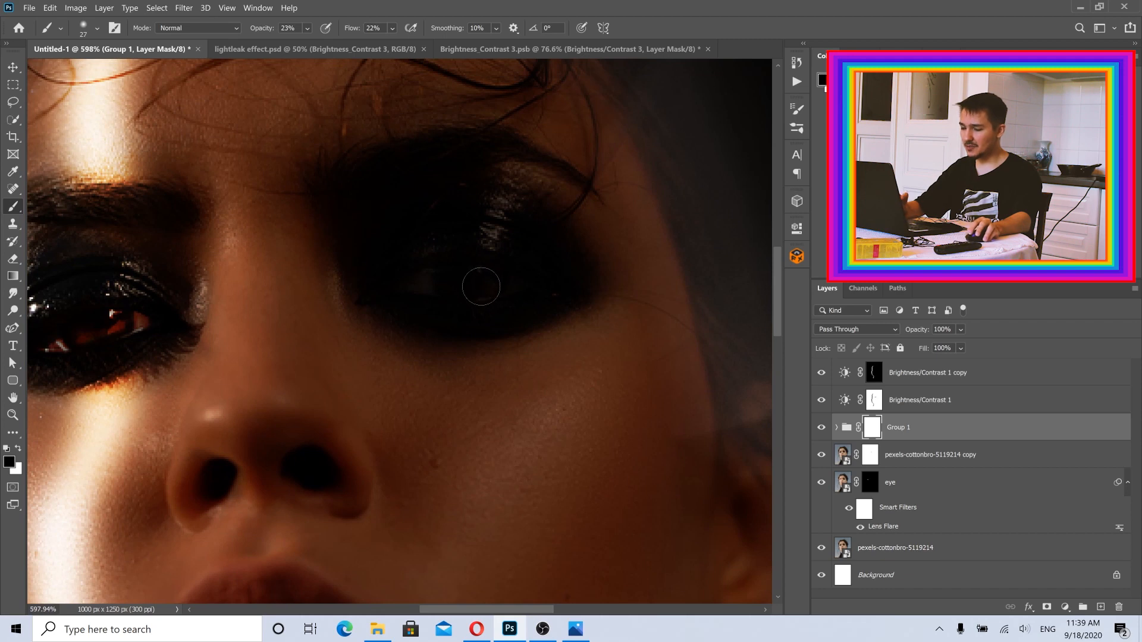
- Check the shaded eye without the face light, and paint black over it on the group mask at 23% opacity to reveal its detail
{"action": "left_click", "coordinate": [836, 428]}
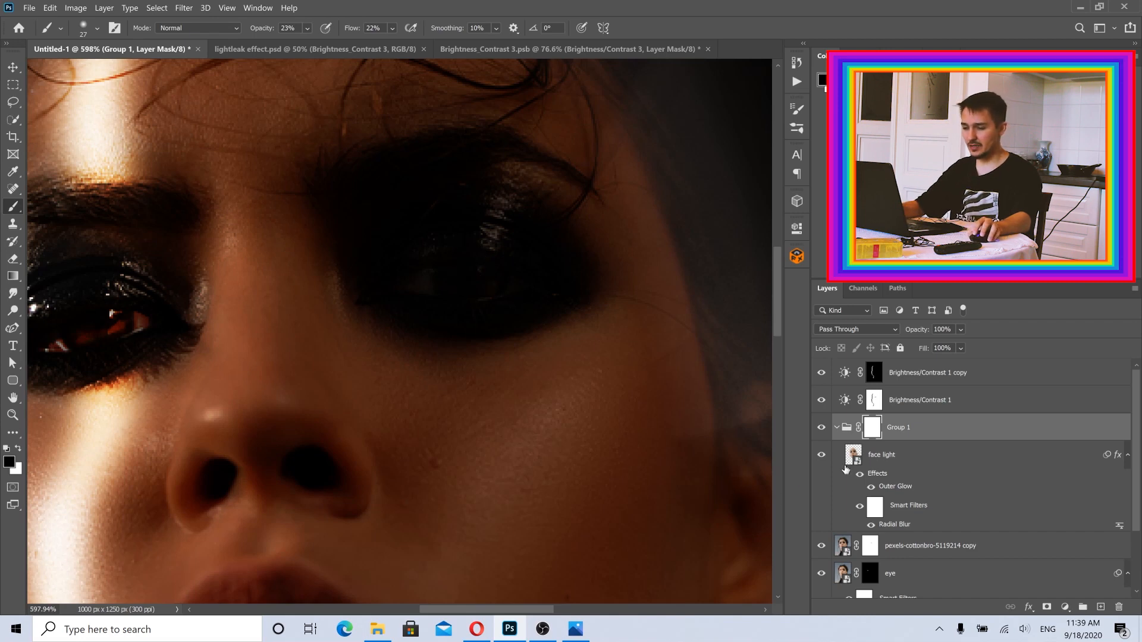
{"action": "left_click", "coordinate": [821, 455]}
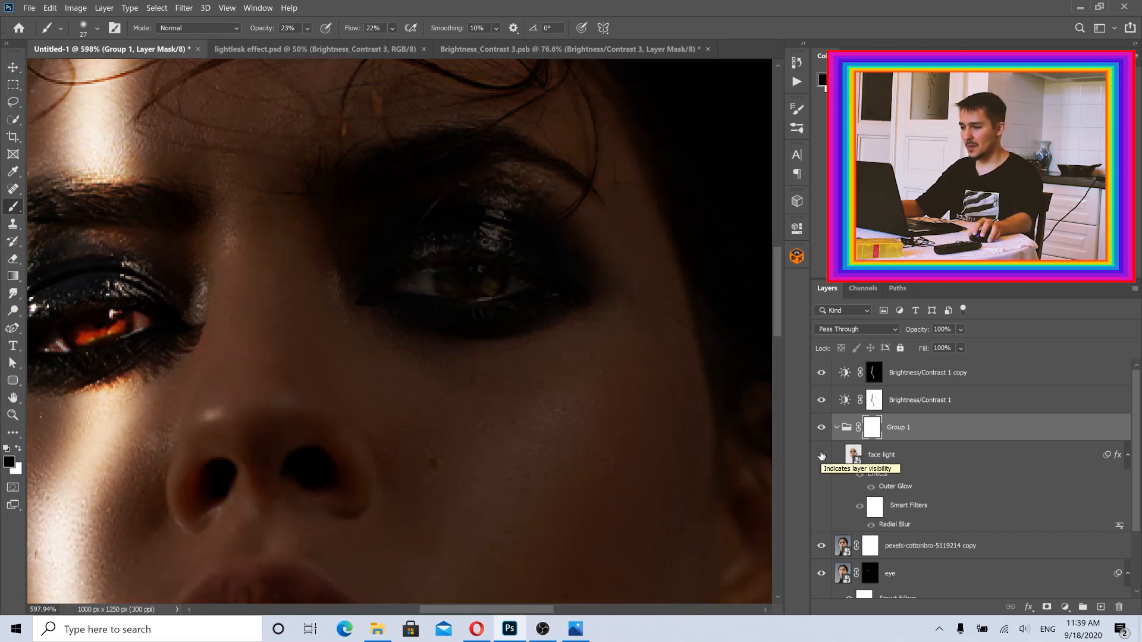
{"action": "left_click", "coordinate": [821, 455]}
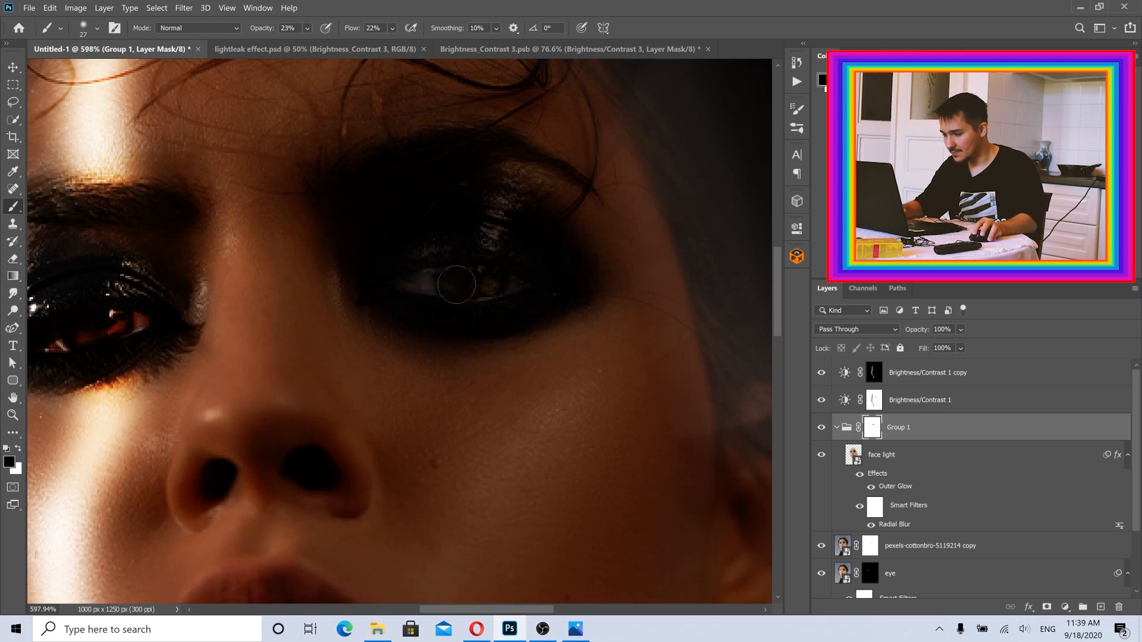
{"action": "left_click_drag", "start_coordinate": [507, 304], "coordinate": [458, 309]}
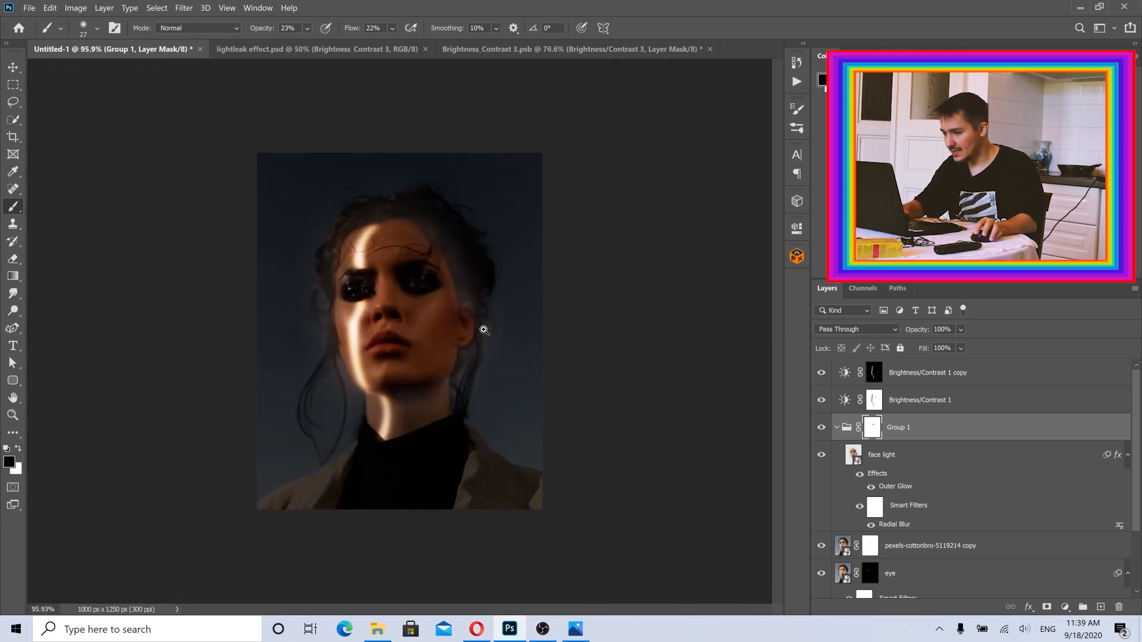
{"action": "left_click_drag", "start_coordinate": [374, 288], "coordinate": [388, 291]}
{"action": "key", "text": "v"}
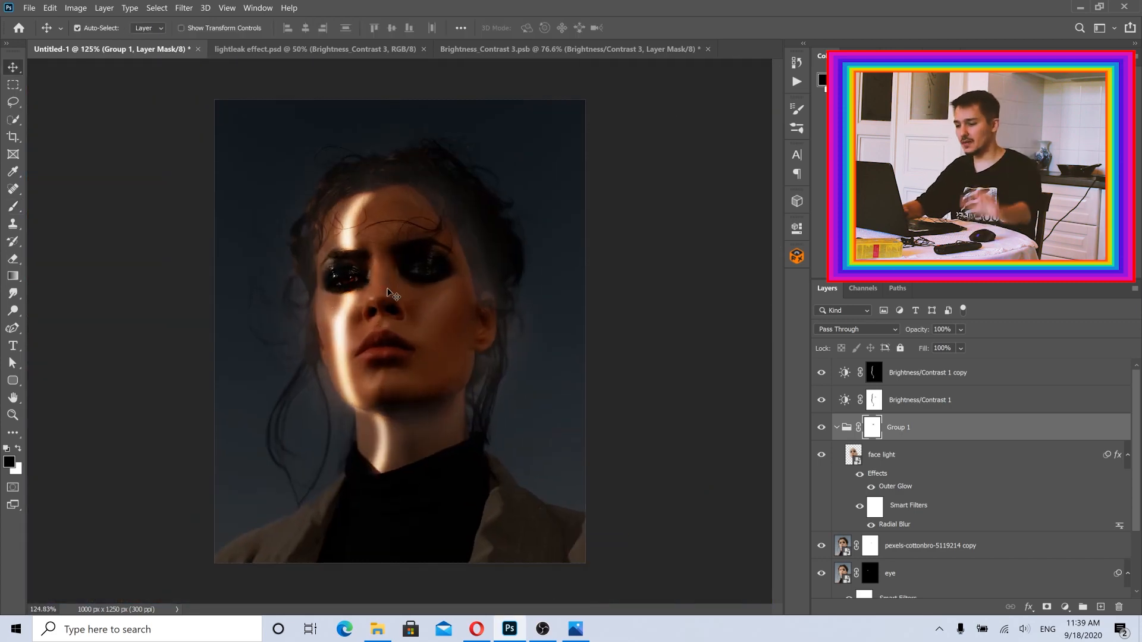
{"action": "left_click", "coordinate": [837, 427]}
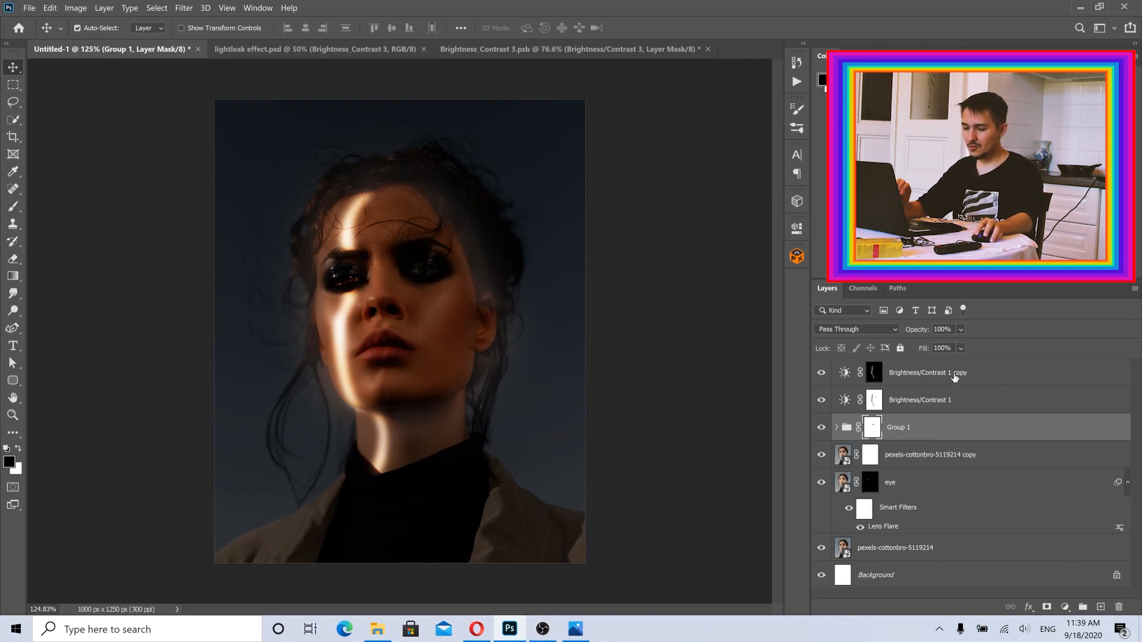
- Add a Brightness/Contrast adjustment layer above all layers with brightness 29 and contrast 38
{"action": "left_click", "coordinate": [954, 377]}
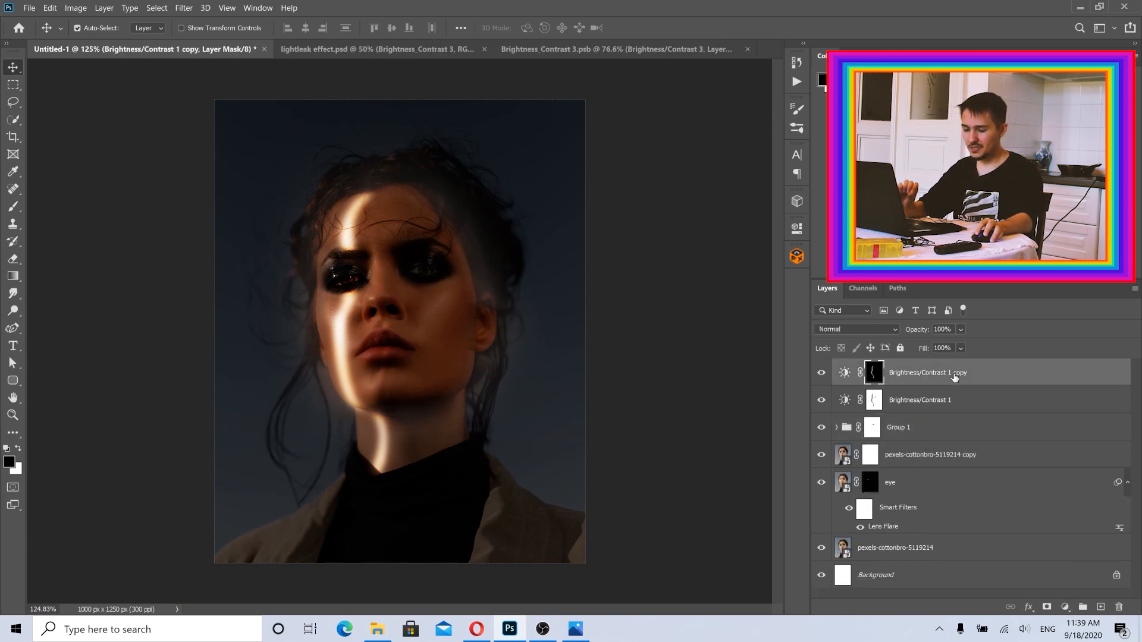
{"action": "left_click", "coordinate": [1065, 607]}
{"action": "left_click", "coordinate": [1053, 415]}
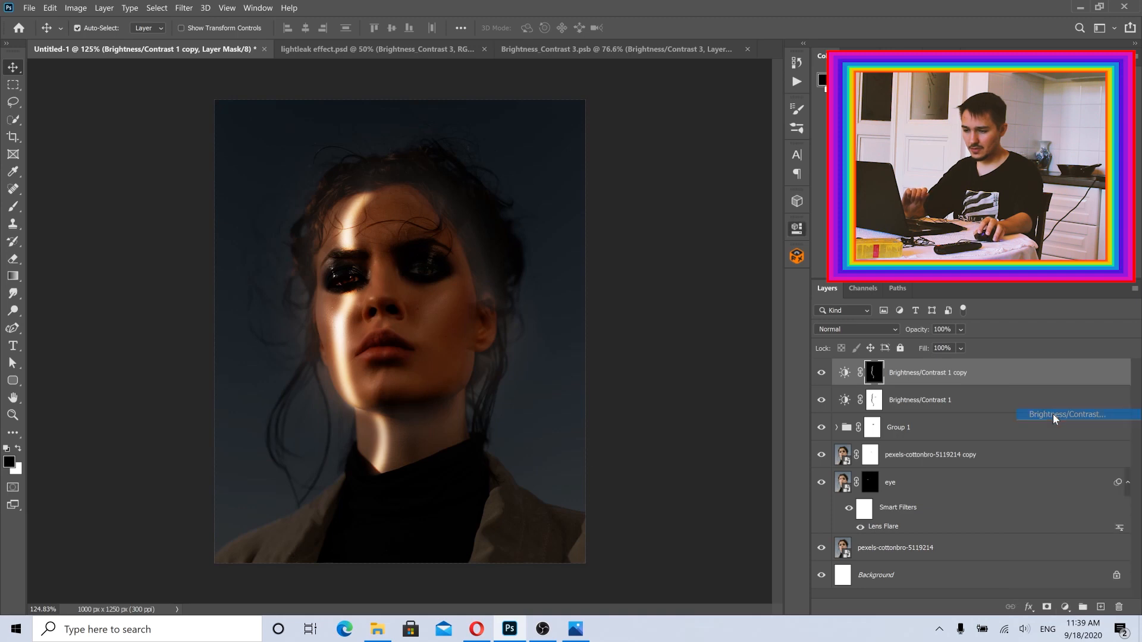
{"action": "mouse_move", "coordinate": [717, 327]}
{"action": "left_mouse_down"}
{"action": "mouse_move", "coordinate": [736, 329]}
{"action": "mouse_move", "coordinate": [711, 305]}
{"action": "mouse_move", "coordinate": [699, 327]}
{"action": "mouse_move", "coordinate": [698, 305]}
{"action": "mouse_move", "coordinate": [713, 327]}
{"action": "left_mouse_up"}
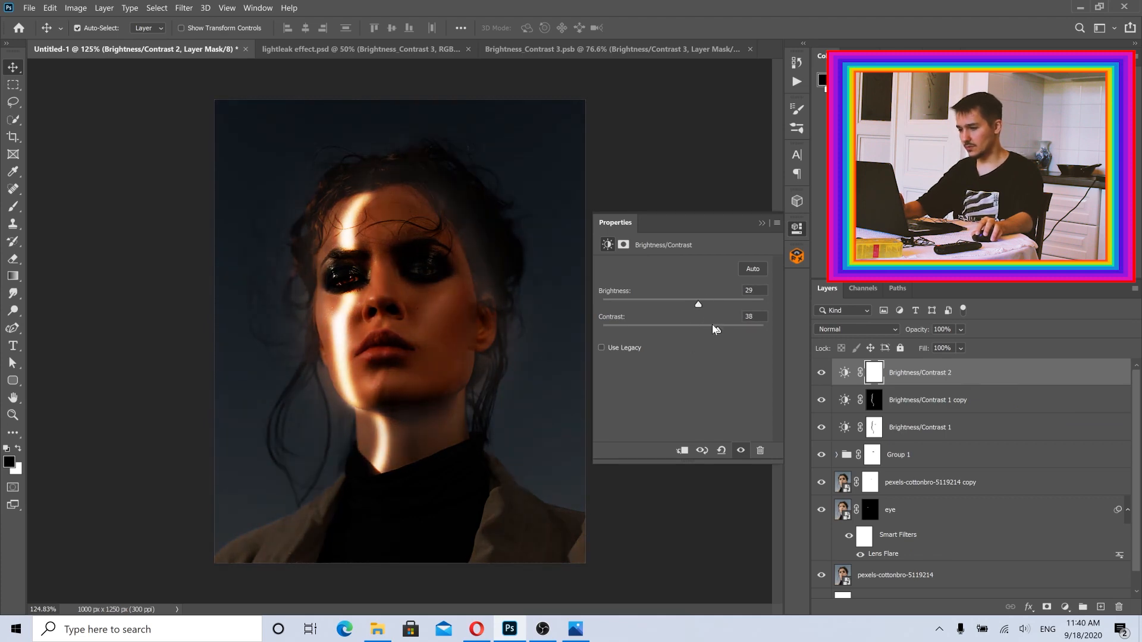
{"action": "left_click", "coordinate": [761, 223]}
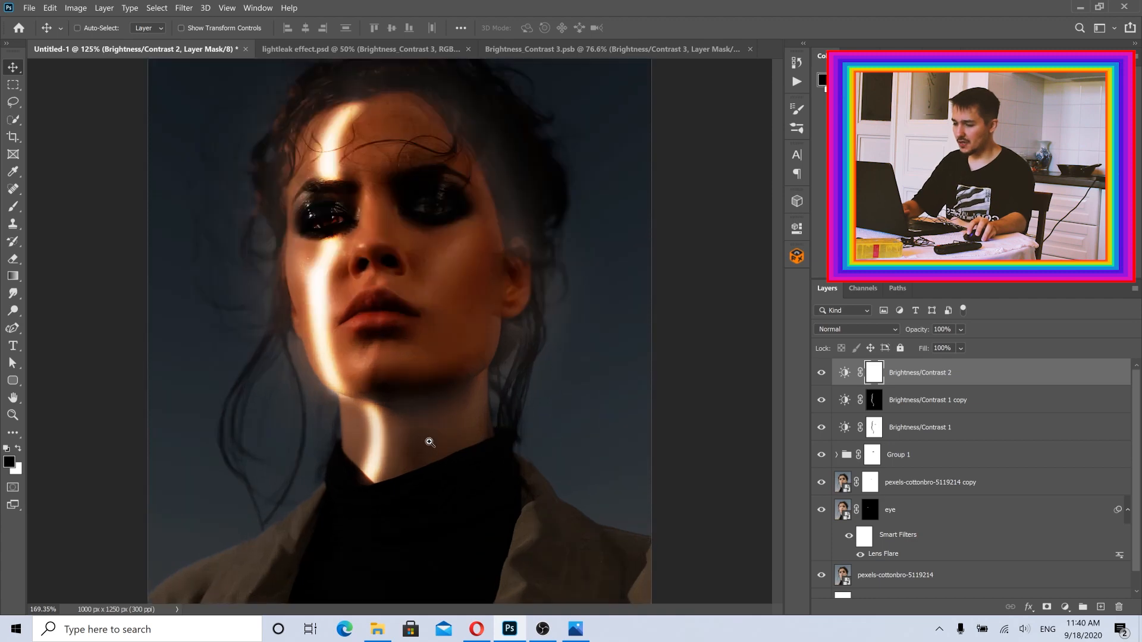
{"action": "scroll", "coordinate": [428, 440], "scroll_direction": "up", "scroll_amount": 2}
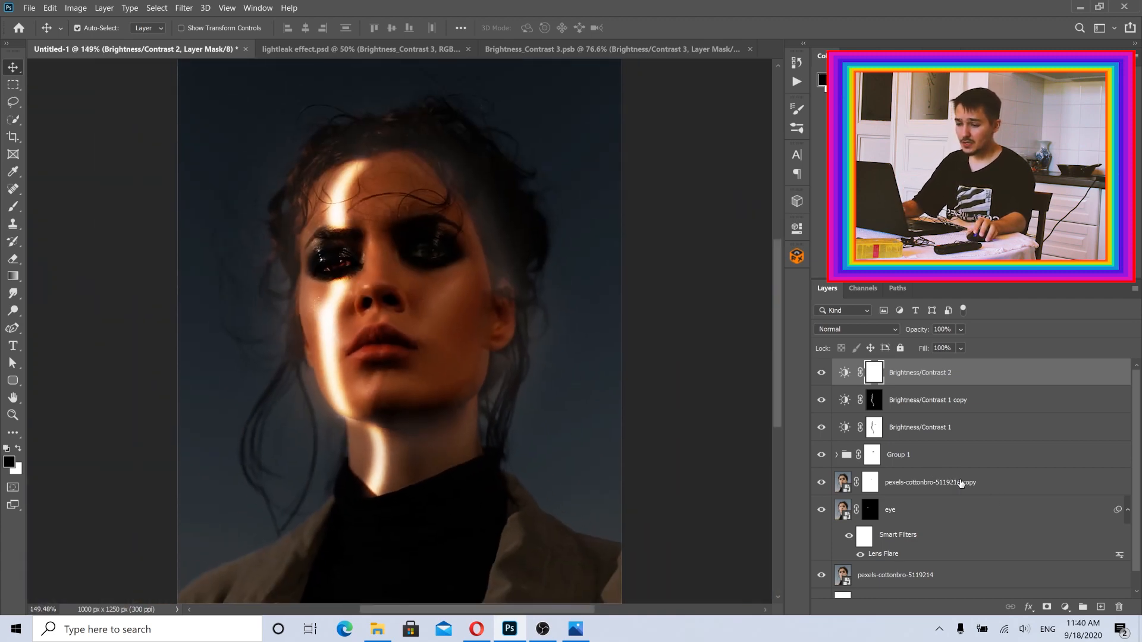
- Expand the face light group and compare the portrait with and without the face light layer
{"action": "scroll", "coordinate": [931, 474], "scroll_direction": "down", "scroll_amount": 1}
{"action": "left_click", "coordinate": [834, 439]}
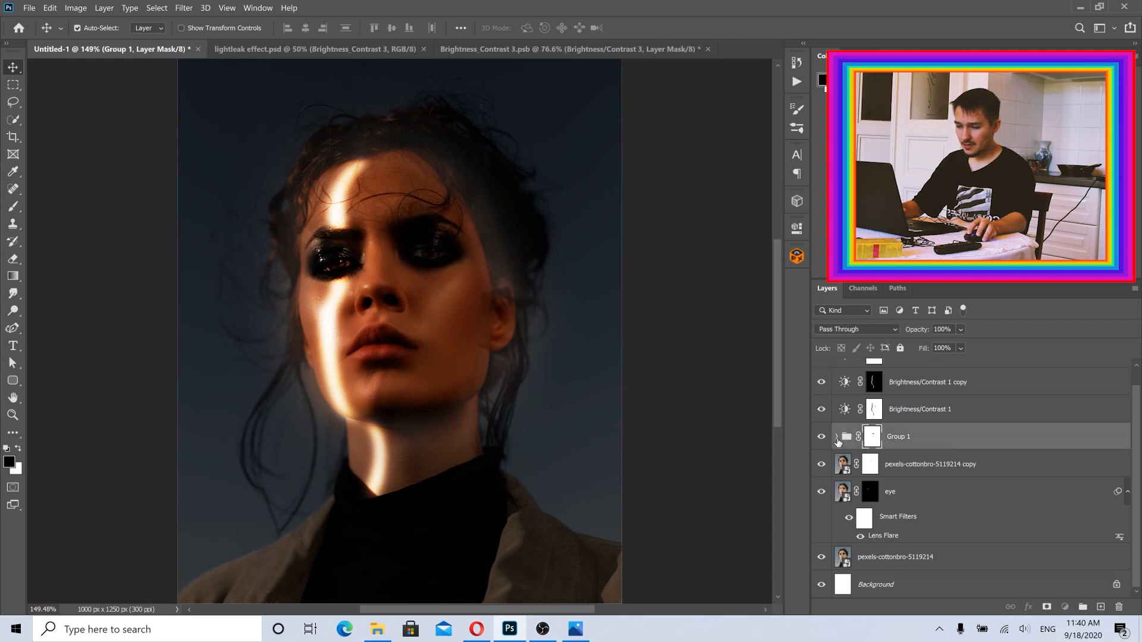
{"action": "left_click", "coordinate": [837, 438]}
{"action": "left_click", "coordinate": [876, 470]}
{"action": "left_click", "coordinate": [823, 464]}
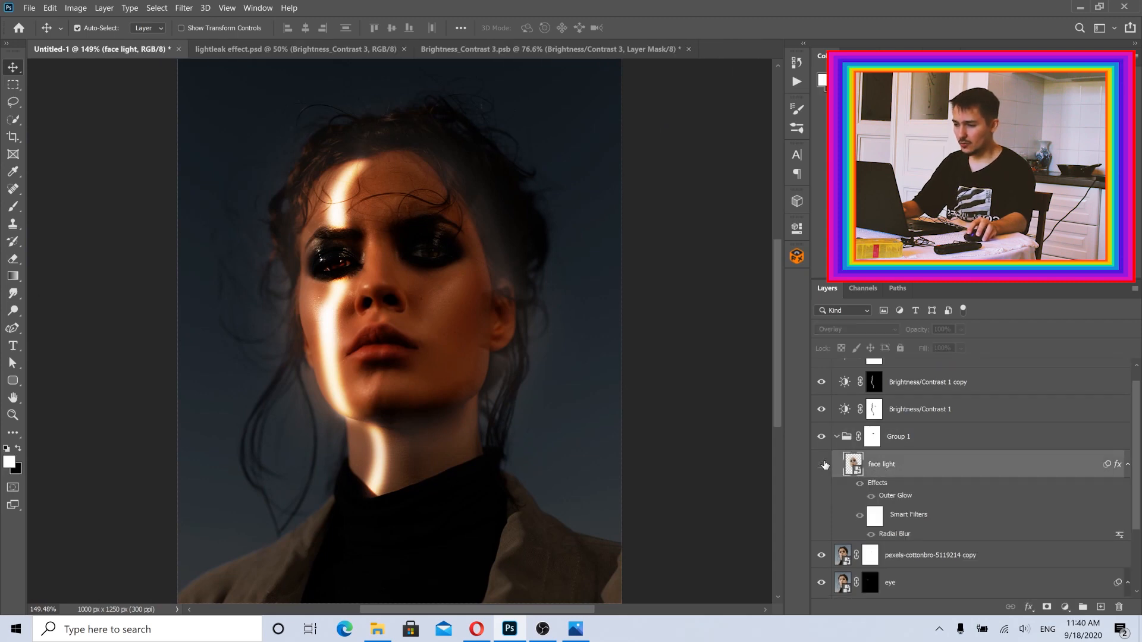
{"action": "left_click", "coordinate": [823, 464]}
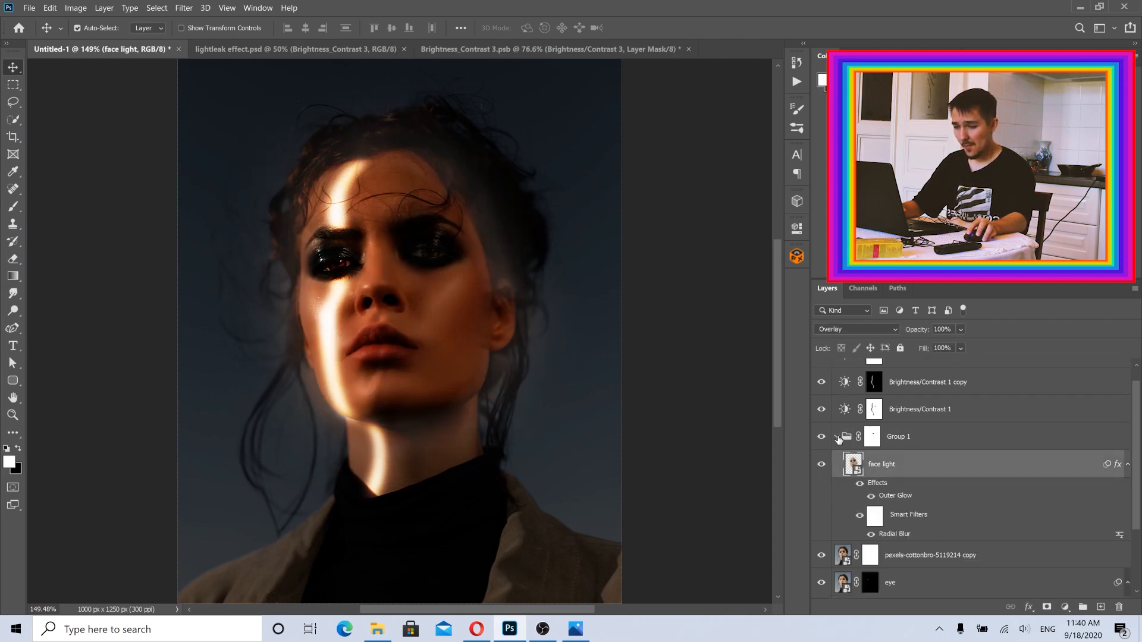
{"action": "left_click", "coordinate": [837, 438]}
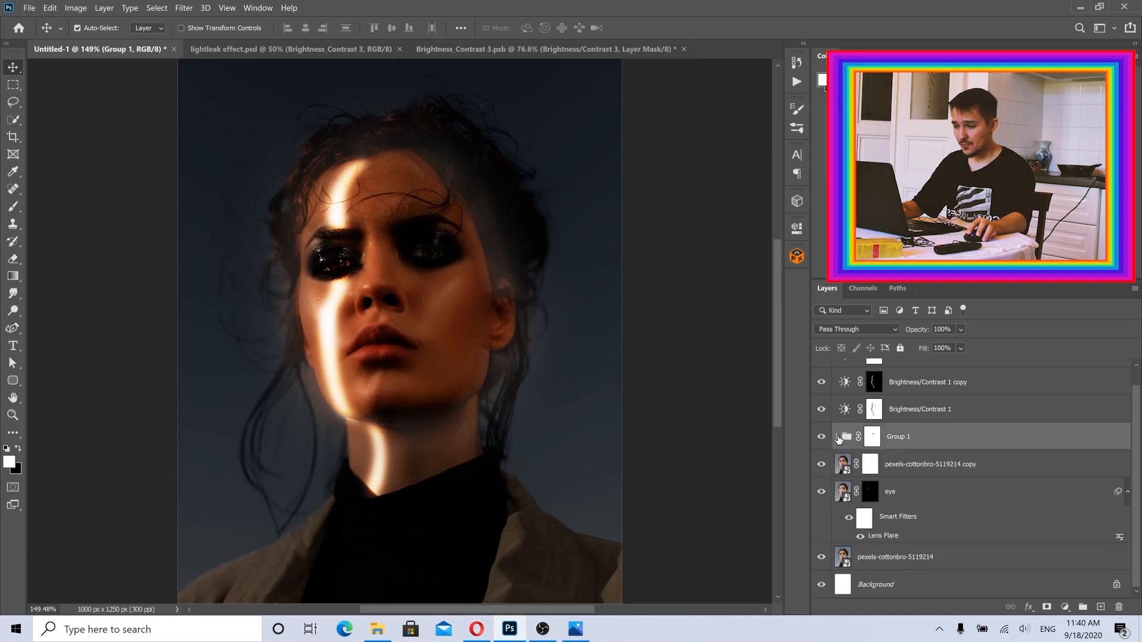
- Set the opacity of the Overlay portrait copy below the group to 90%
{"action": "left_click", "coordinate": [913, 474]}
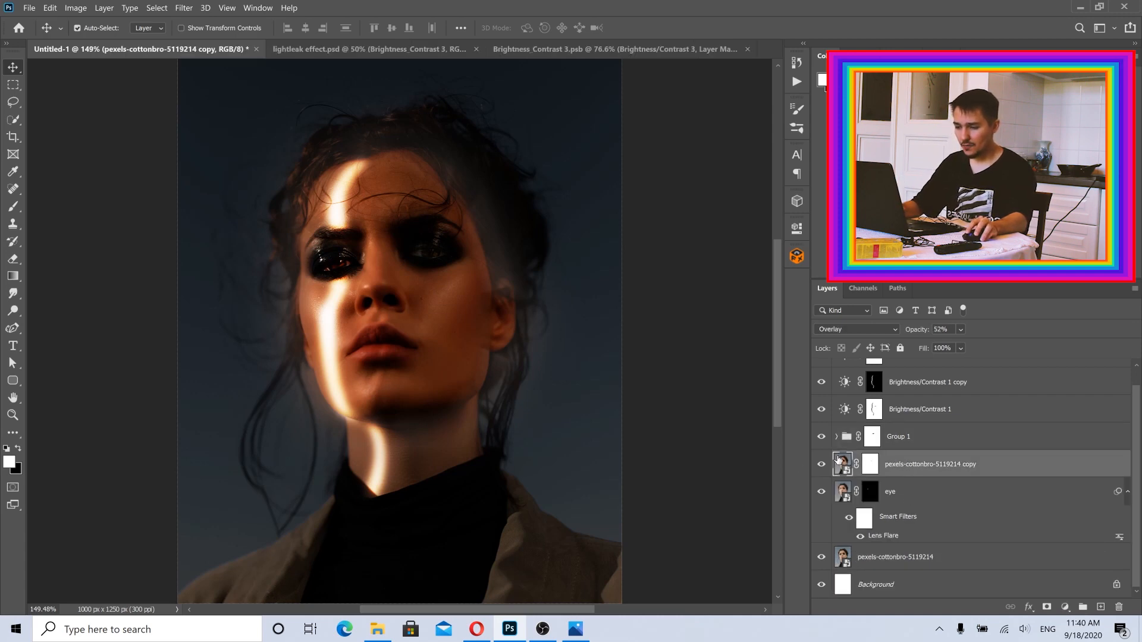
{"action": "left_click", "coordinate": [961, 331]}
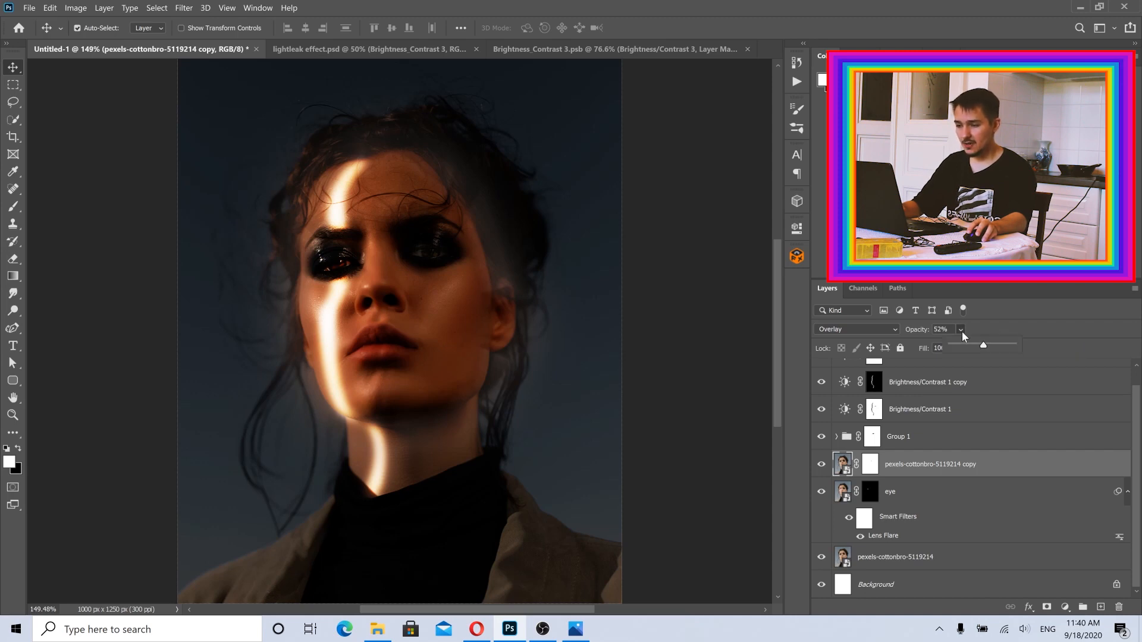
{"action": "left_click", "coordinate": [1002, 346]}
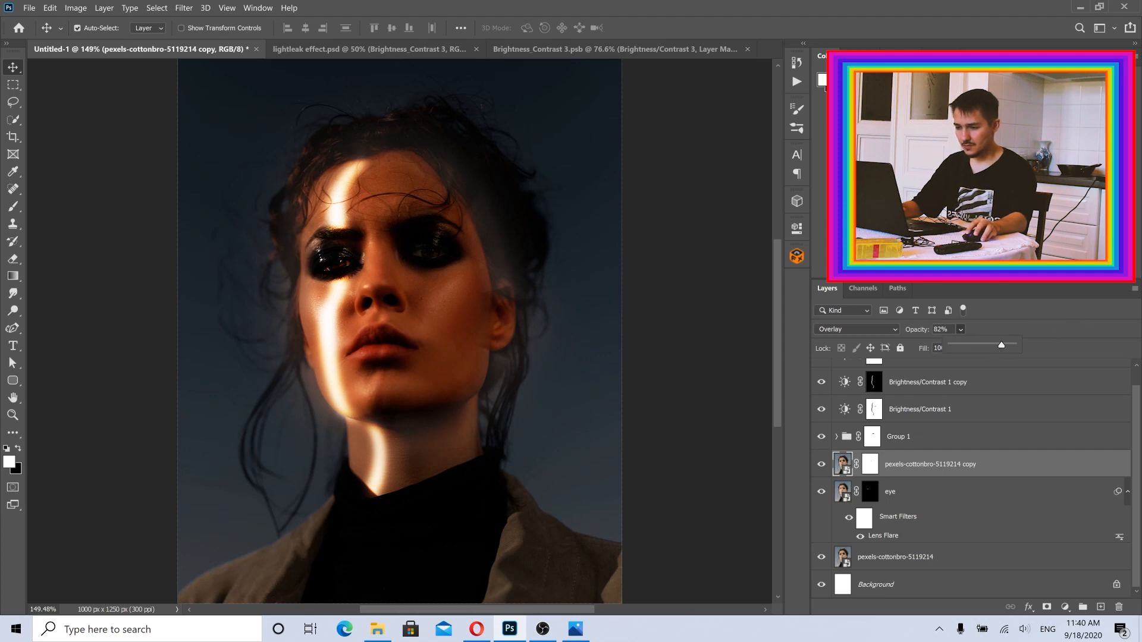
{"action": "left_click", "coordinate": [917, 333]}
{"action": "type", "text": "90"}
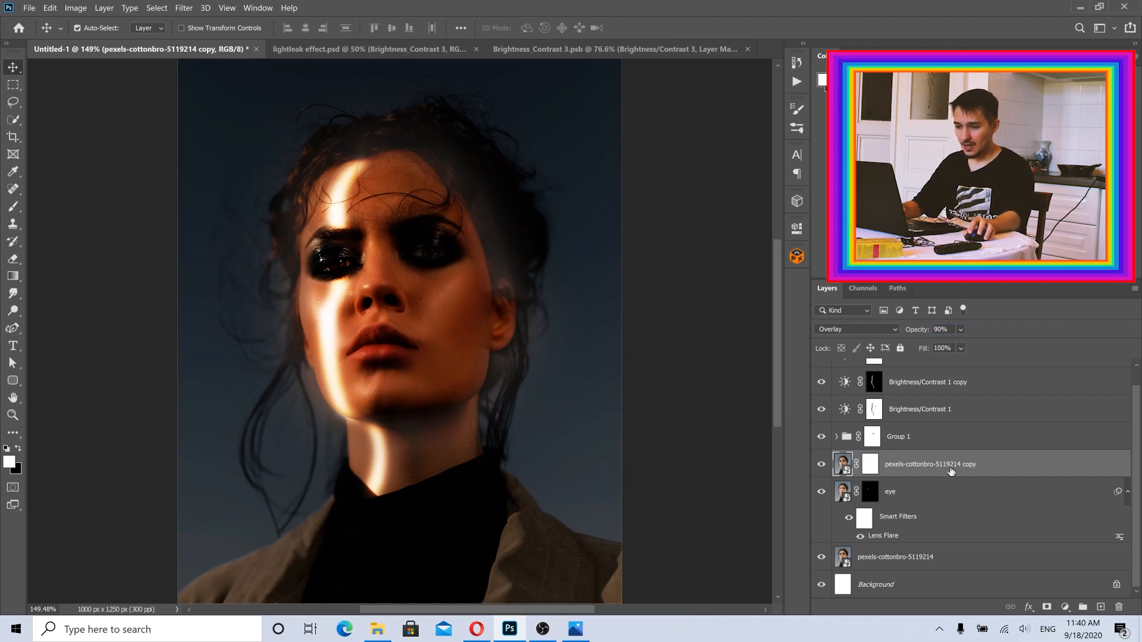
- Try a different opacity for the face light layer inside its group
{"action": "left_click", "coordinate": [846, 439]}
{"action": "left_click", "coordinate": [844, 439]}
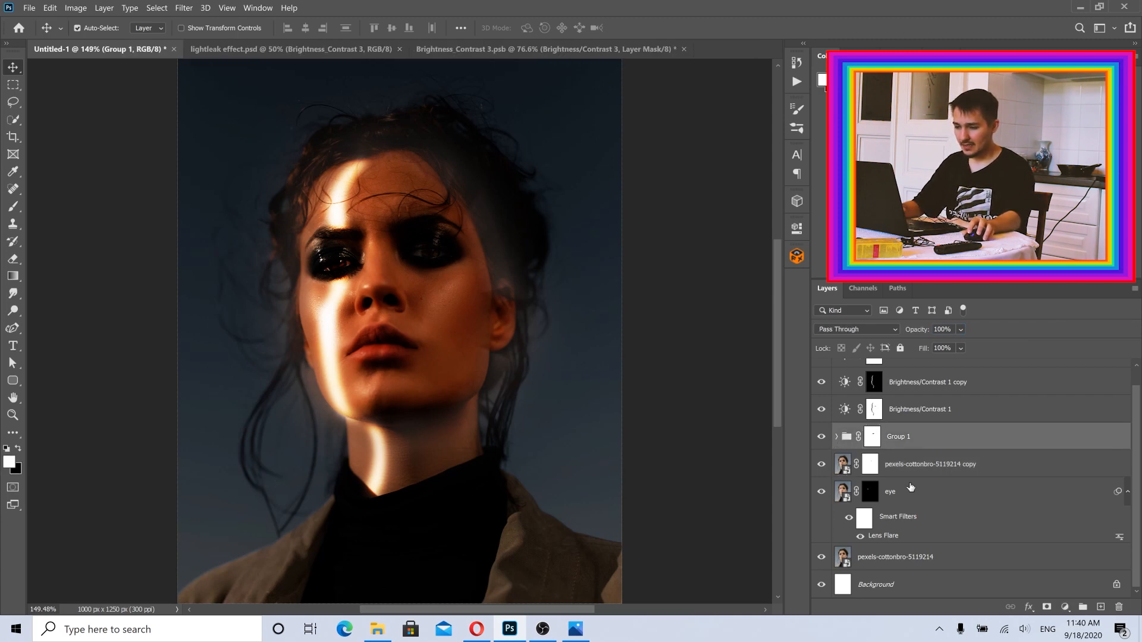
{"action": "left_click", "coordinate": [836, 438]}
{"action": "left_click", "coordinate": [910, 469]}
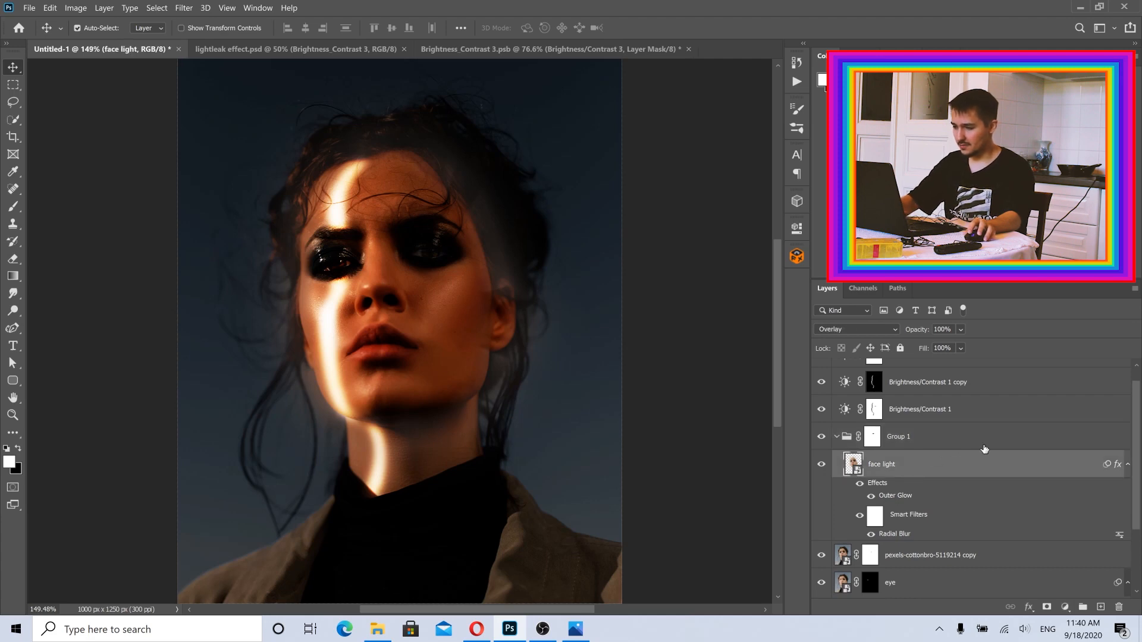
{"action": "left_click_drag", "start_coordinate": [961, 329], "coordinate": [999, 348]}
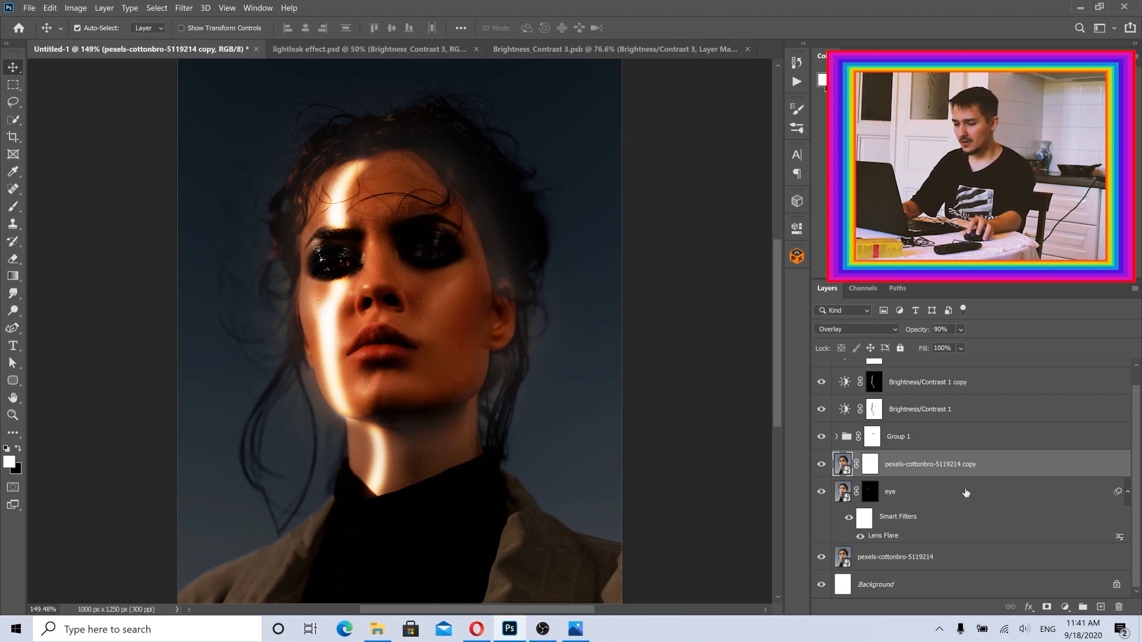
- Target the layer mask of the Overlay portrait copy and ready a soft black 211 px brush
{"action": "left_click", "coordinate": [870, 464]}
{"action": "key", "text": "x"}
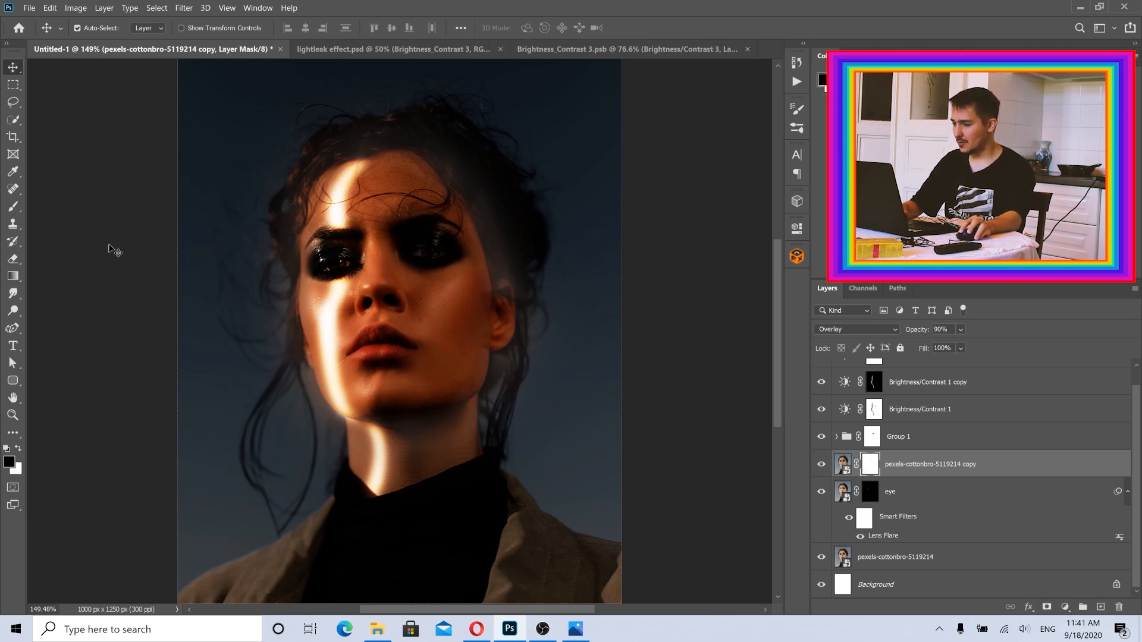
{"action": "left_click", "coordinate": [13, 206]}
{"action": "right_click", "coordinate": [410, 319], "text": "alt"}
{"action": "mouse_move", "coordinate": [445, 325]}
{"action": "left_mouse_down"}
{"action": "mouse_move", "coordinate": [502, 329]}
{"action": "mouse_move", "coordinate": [485, 327]}
{"action": "left_mouse_up"}
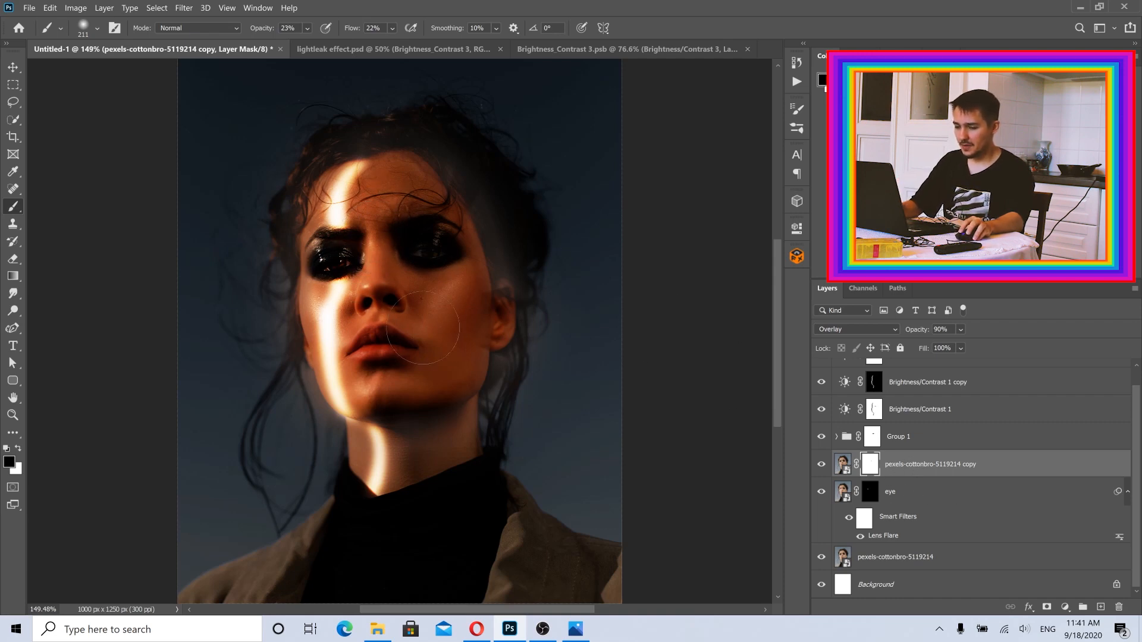
- Paint black at 23% opacity over the face on the portrait copy's mask, comparing the portrait with and without that layer
{"action": "left_click", "coordinate": [822, 465]}
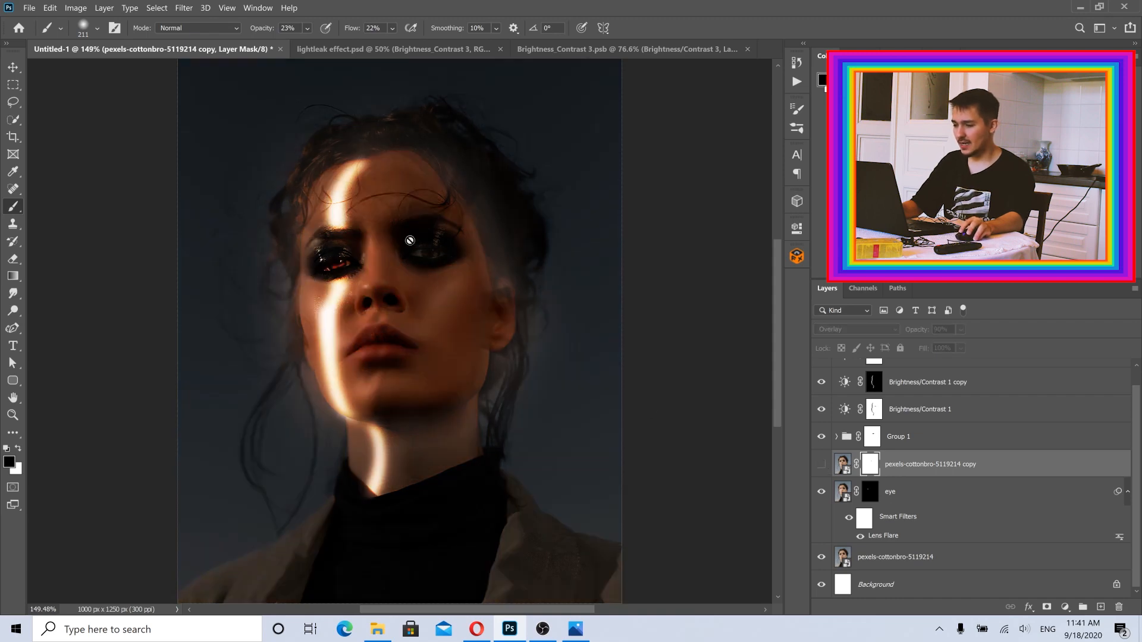
{"action": "left_click", "coordinate": [822, 465]}
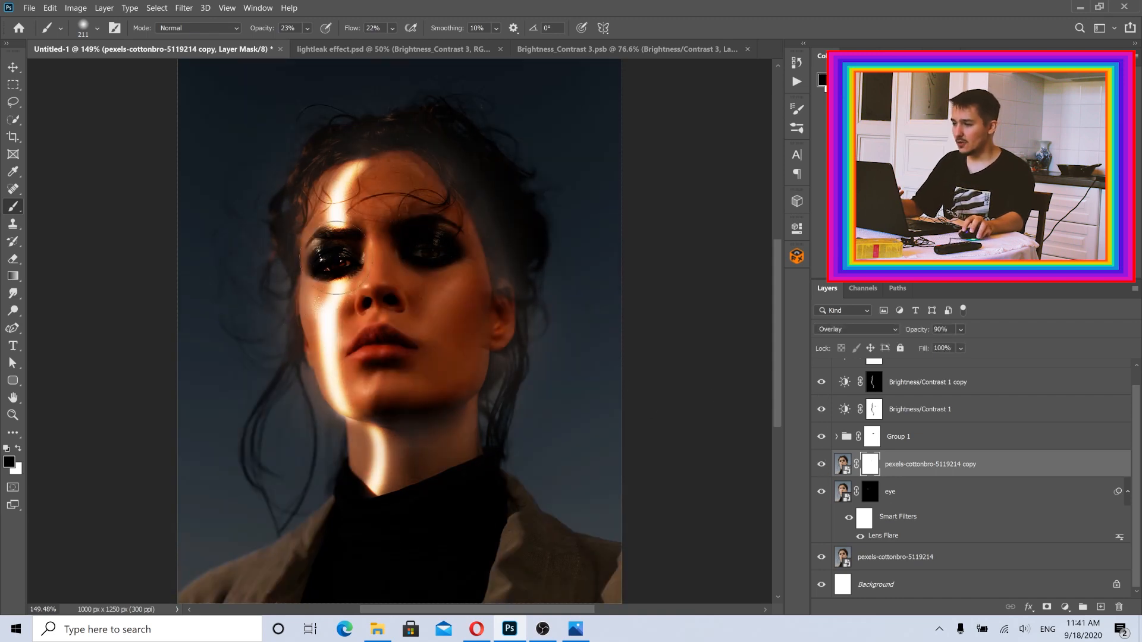
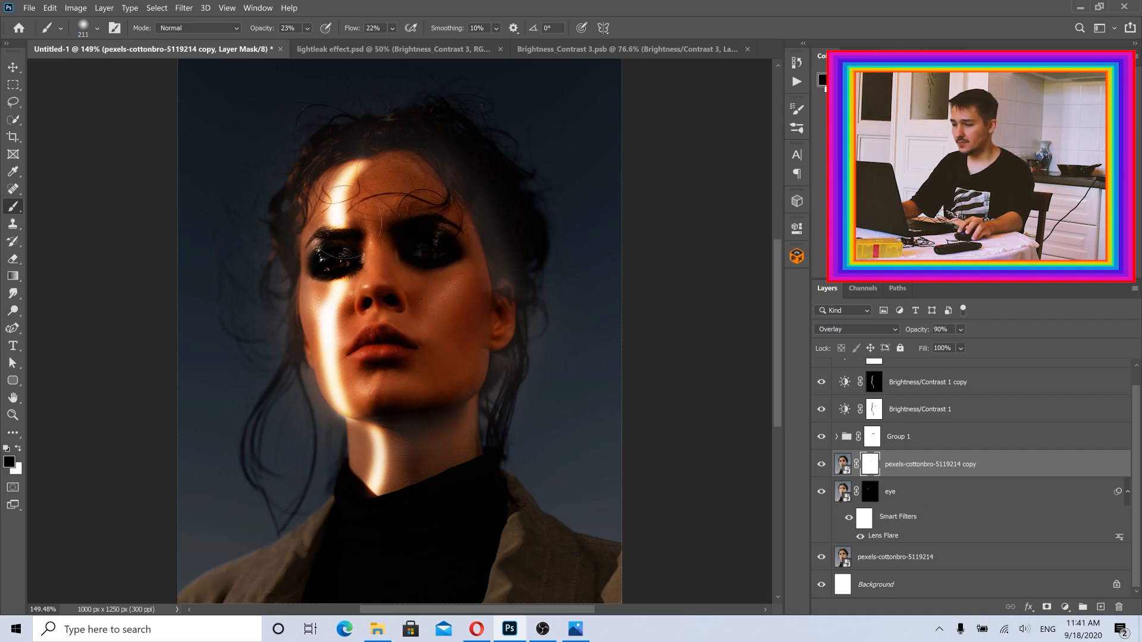
{"action": "mouse_move", "coordinate": [444, 331]}
{"action": "left_mouse_down"}
{"action": "mouse_move", "coordinate": [389, 372]}
{"action": "mouse_move", "coordinate": [357, 323]}
{"action": "mouse_move", "coordinate": [358, 226]}
{"action": "mouse_move", "coordinate": [390, 220]}
{"action": "left_mouse_up"}
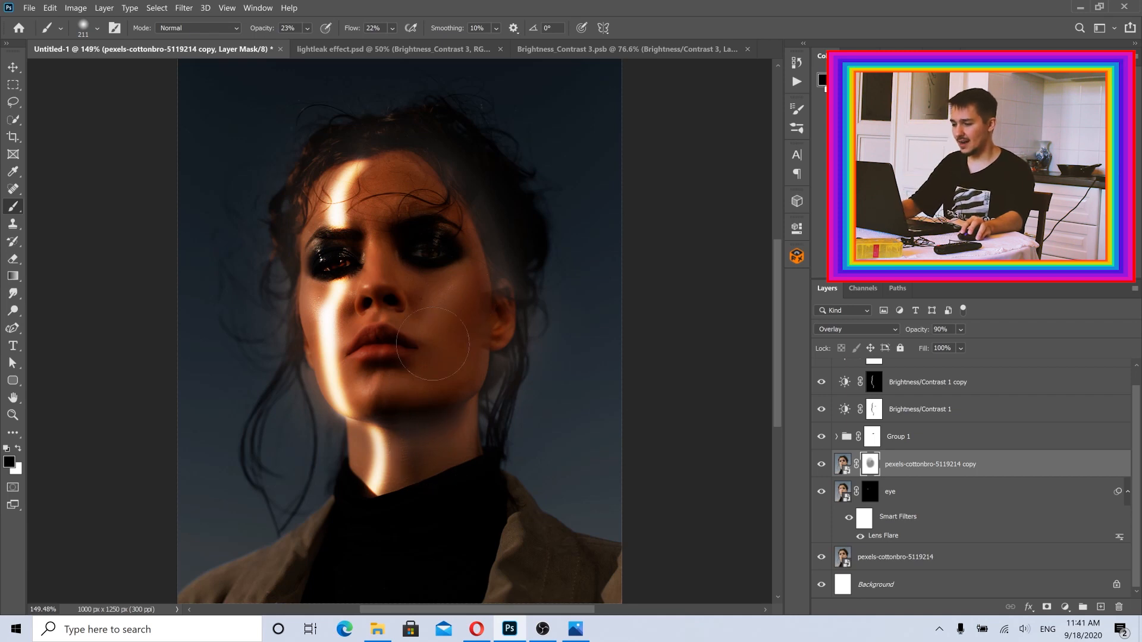
{"action": "left_click", "coordinate": [820, 467]}
{"action": "left_click", "coordinate": [821, 467]}
{"action": "scroll", "coordinate": [402, 309], "scroll_direction": "down", "scroll_amount": 4}
{"action": "key", "text": "v"}
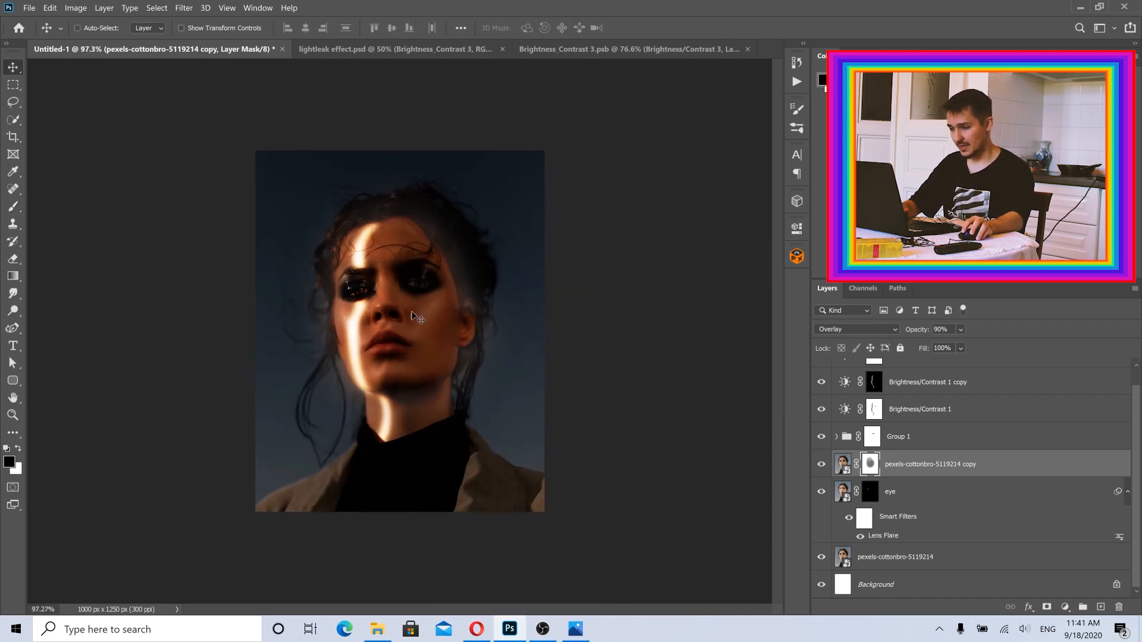
{"action": "scroll", "coordinate": [417, 317], "scroll_direction": "up", "scroll_amount": 2}
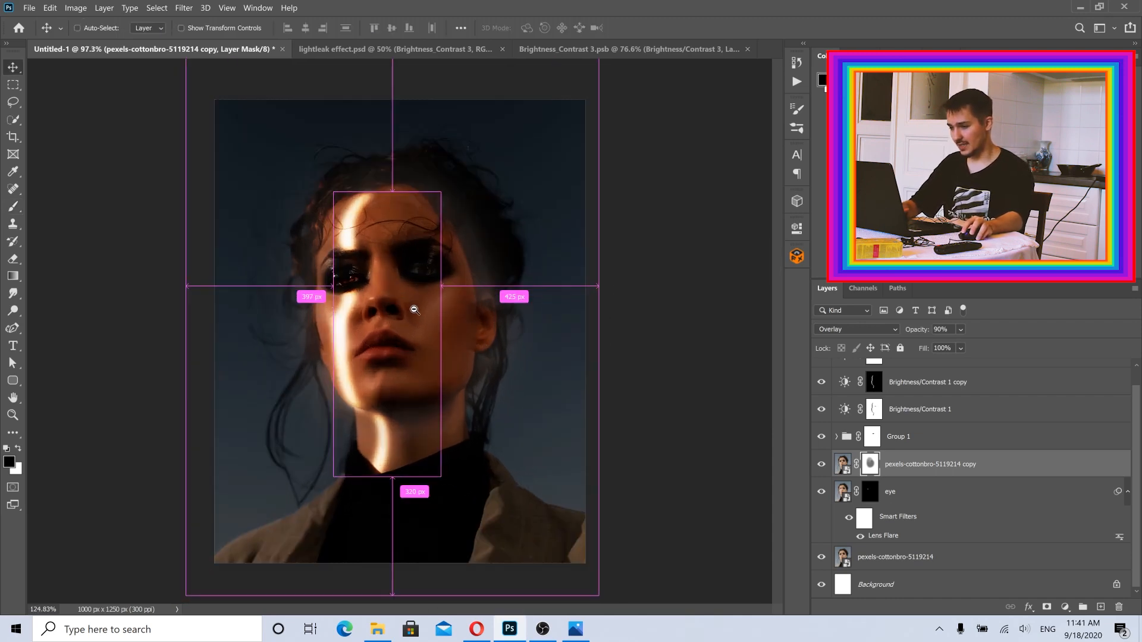
- Try the eye layer at 65% opacity, compare the eye, and return the layer to 60%
{"action": "left_click", "coordinate": [921, 501]}
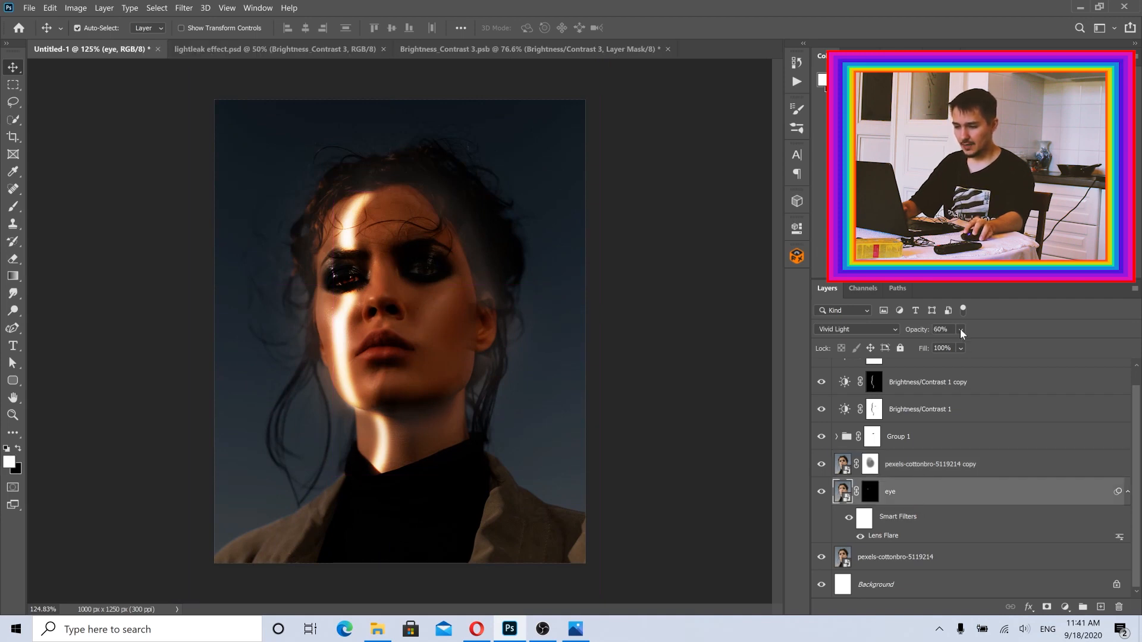
{"action": "left_click", "coordinate": [960, 348]}
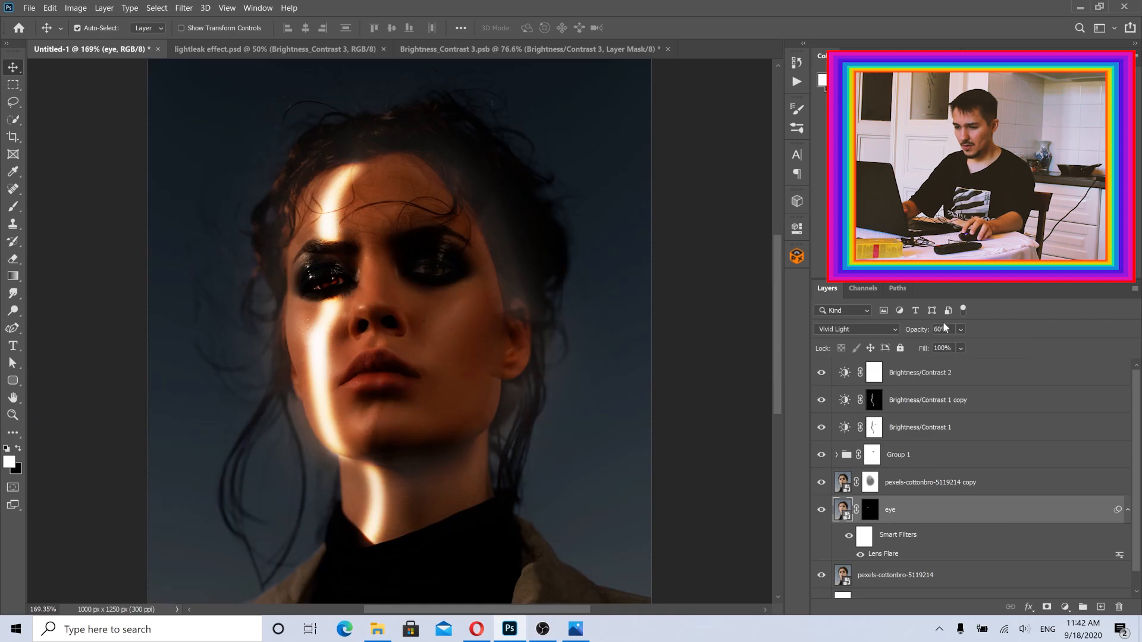
{"action": "left_click_drag", "start_coordinate": [949, 329], "coordinate": [899, 331]}
{"action": "type", "text": "65"}
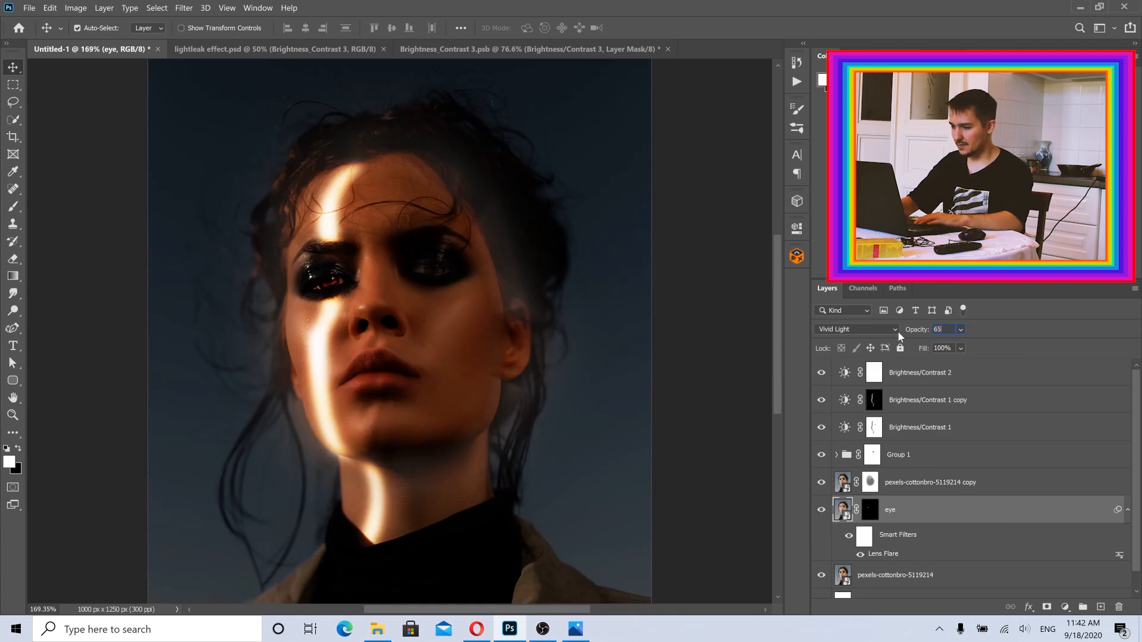
{"action": "key", "text": "Tab"}
{"action": "scroll", "coordinate": [420, 293], "scroll_direction": "up", "scroll_amount": 3}
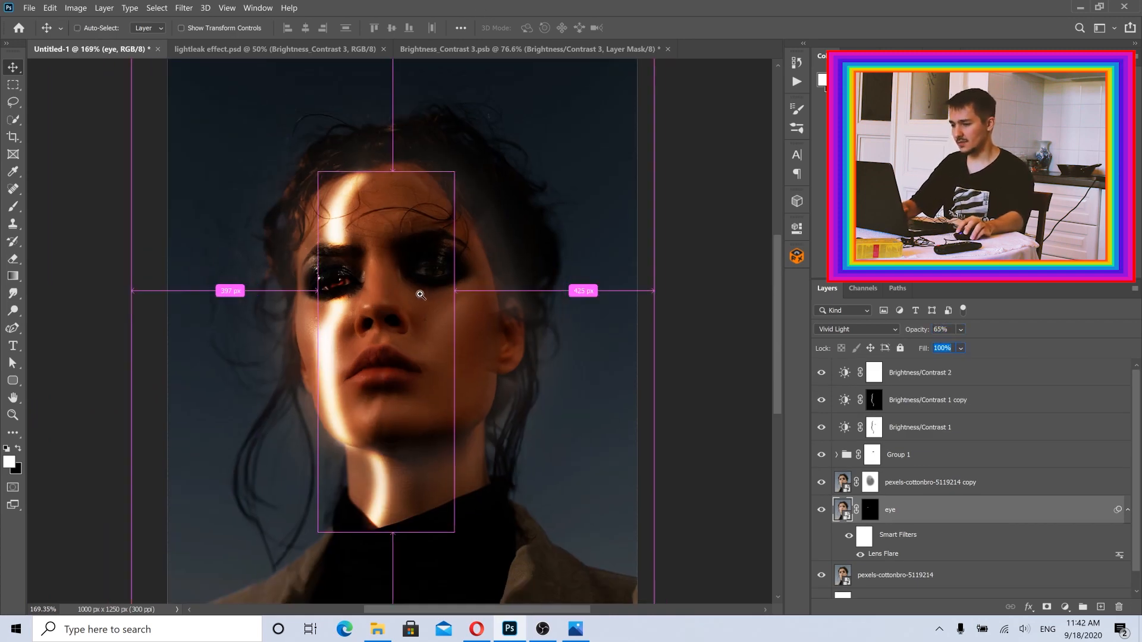
{"action": "left_click_drag", "start_coordinate": [950, 329], "coordinate": [910, 336]}
{"action": "type", "text": "8"}
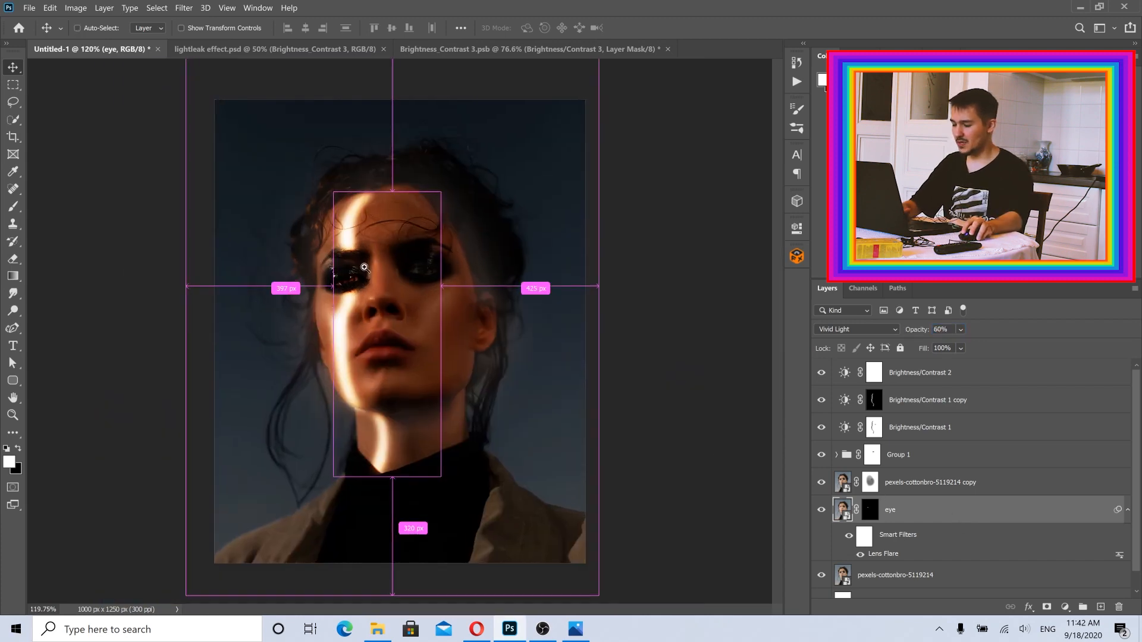
{"action": "left_click_drag", "start_coordinate": [335, 259], "coordinate": [381, 284]}
{"action": "left_click_drag", "start_coordinate": [447, 341], "coordinate": [416, 340]}
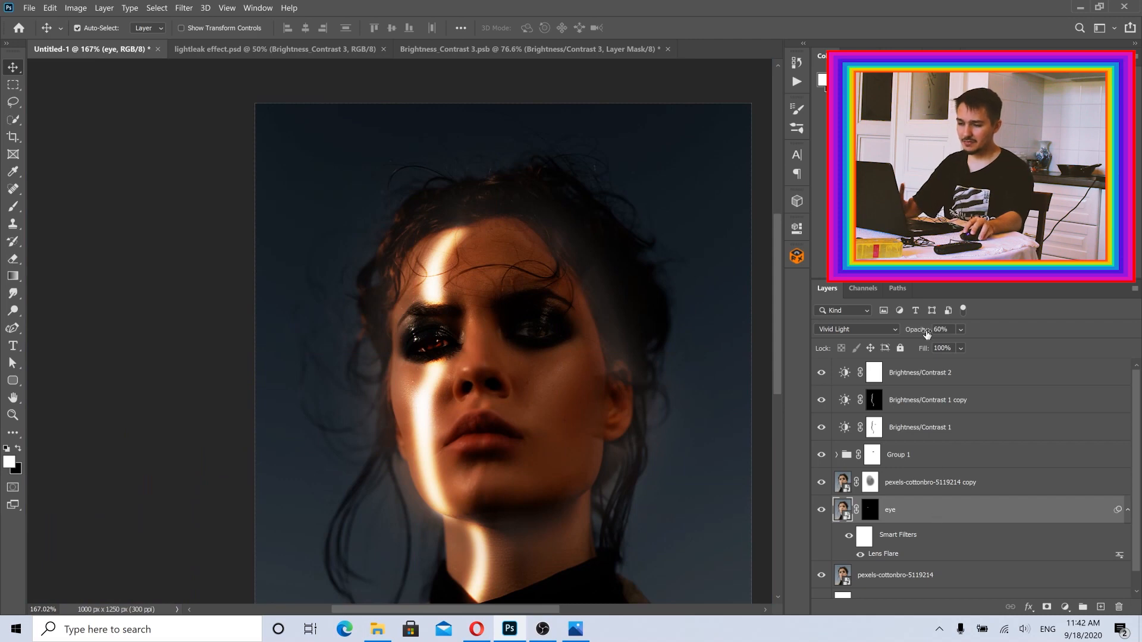
- Add a Brightness/Contrast adjustment layer directly above the eye layer with brightness 53
{"action": "left_click", "coordinate": [1065, 607]}
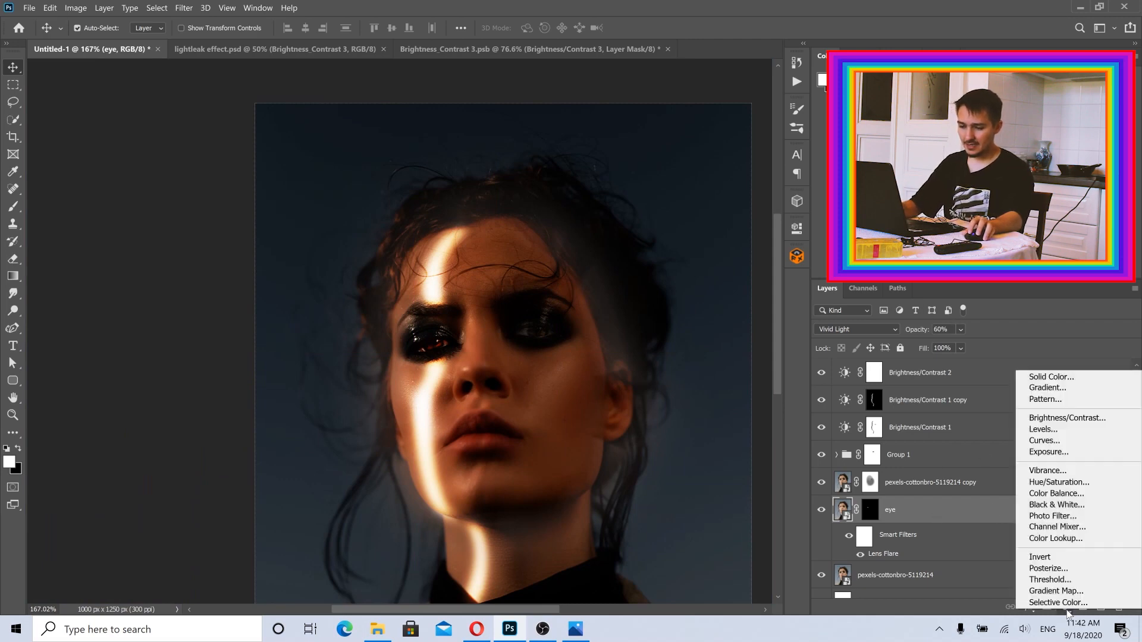
{"action": "left_click", "coordinate": [1054, 421]}
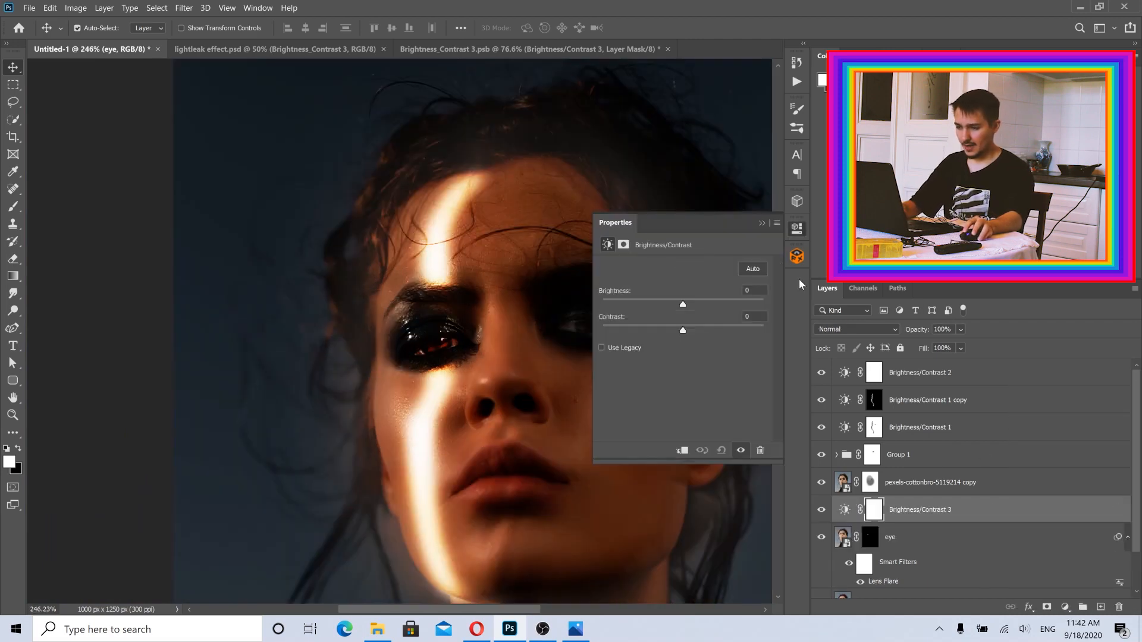
{"action": "left_click_drag", "start_coordinate": [709, 301], "coordinate": [706, 302]}
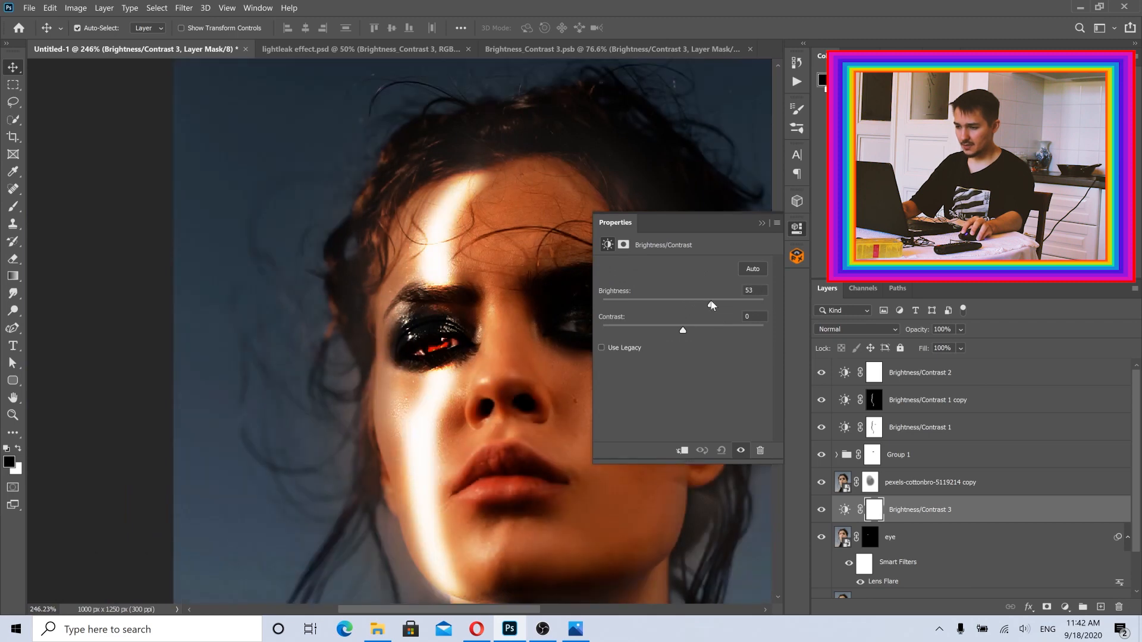
{"action": "left_click", "coordinate": [761, 223]}
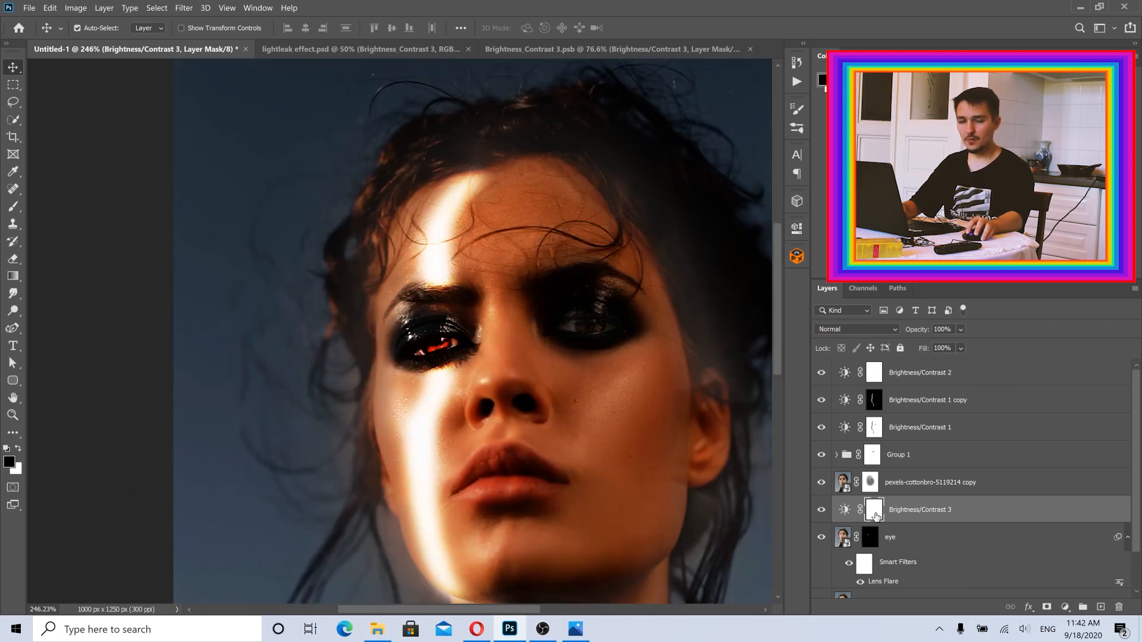
- Invert the new brightness adjustment's layer mask to black
{"action": "double_click", "coordinate": [875, 515]}
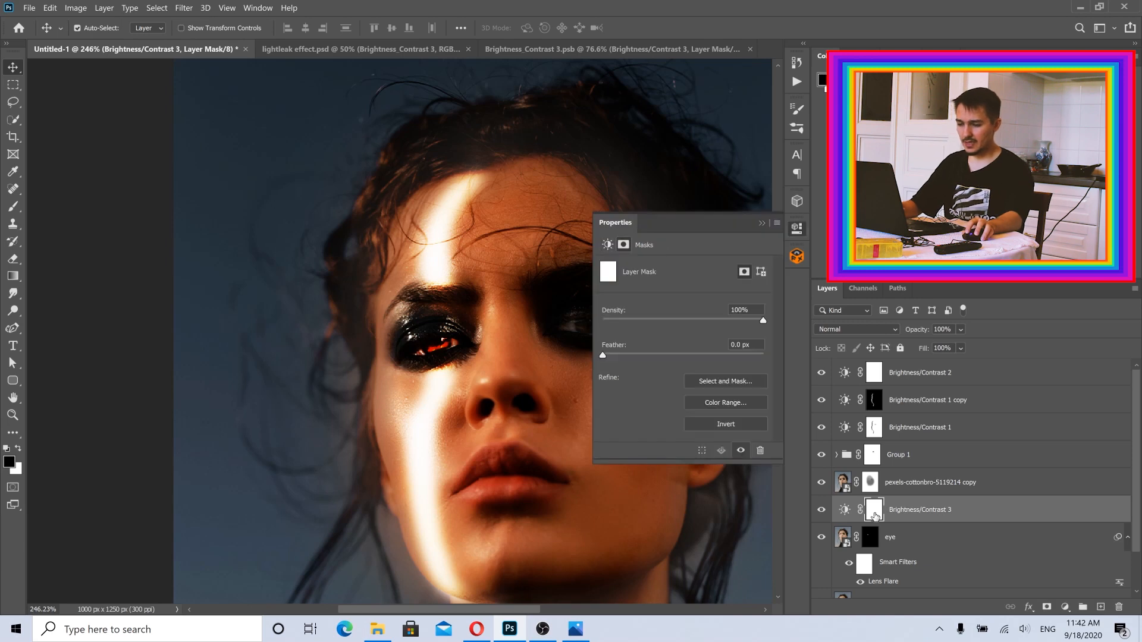
{"action": "left_click", "coordinate": [737, 424]}
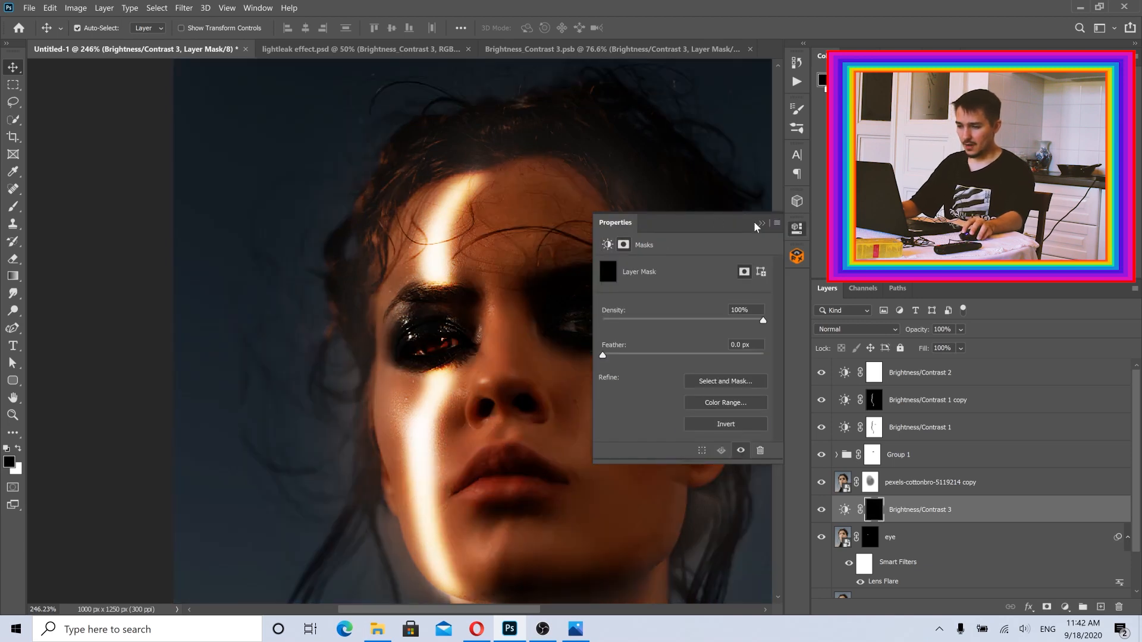
{"action": "left_click", "coordinate": [761, 223]}
- Paint white over the glowing eye on the new brightness adjustment's mask with a 20 px brush at 23% opacity
{"action": "left_click", "coordinate": [13, 207]}
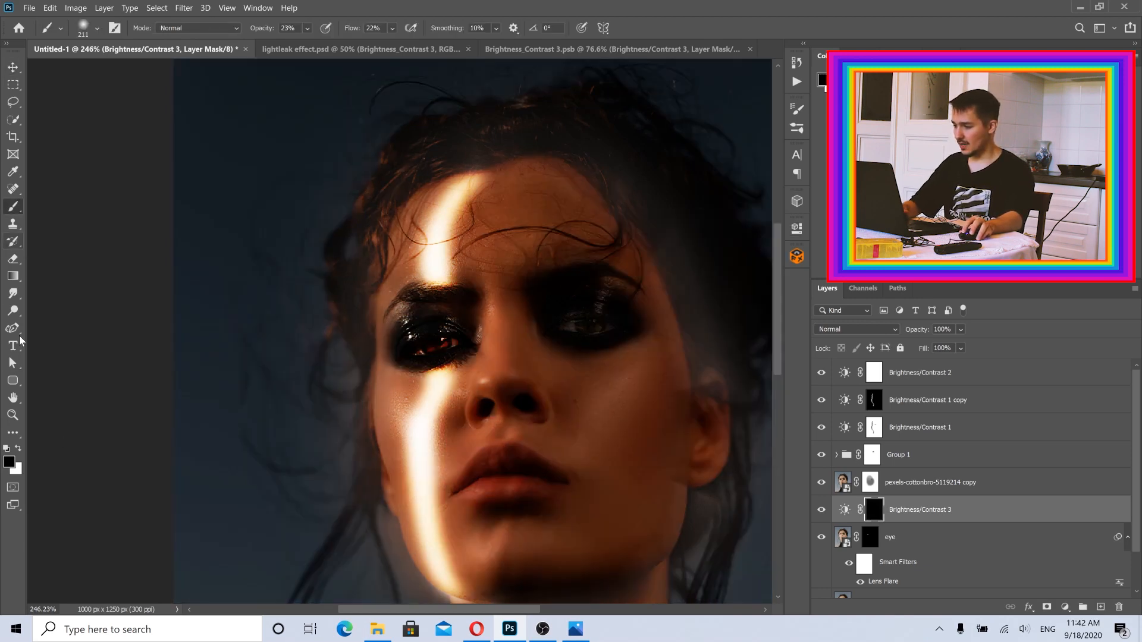
{"action": "left_click", "coordinate": [20, 450]}
{"action": "left_click_drag", "start_coordinate": [407, 333], "coordinate": [475, 352]}
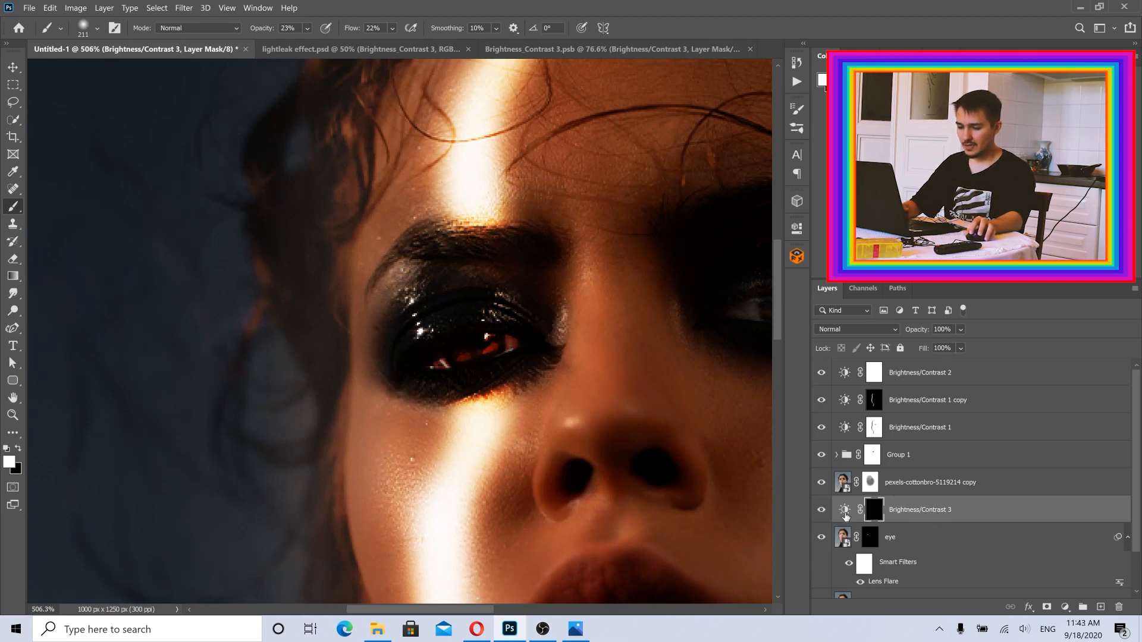
{"action": "left_click", "coordinate": [823, 513]}
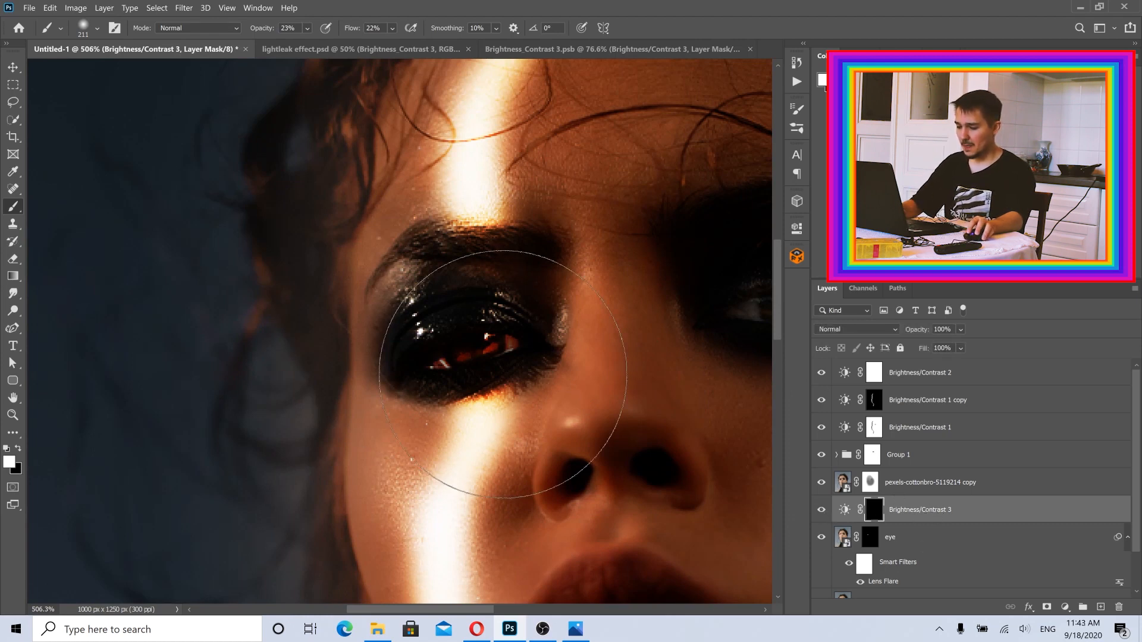
{"action": "key", "text": "bracketleft"}
{"action": "key", "text": "bracketleft"}
{"action": "key", "text": "bracketleft"}
{"action": "key", "text": "bracketleft"}
{"action": "key", "text": "bracketleft"}
{"action": "key", "text": "bracketleft"}
{"action": "key", "text": "bracketleft"}
{"action": "key", "text": "bracketleft"}
{"action": "key", "text": "bracketleft"}
{"action": "key", "text": "bracketleft"}
{"action": "key", "text": "bracketleft"}
{"action": "key", "text": "bracketleft"}
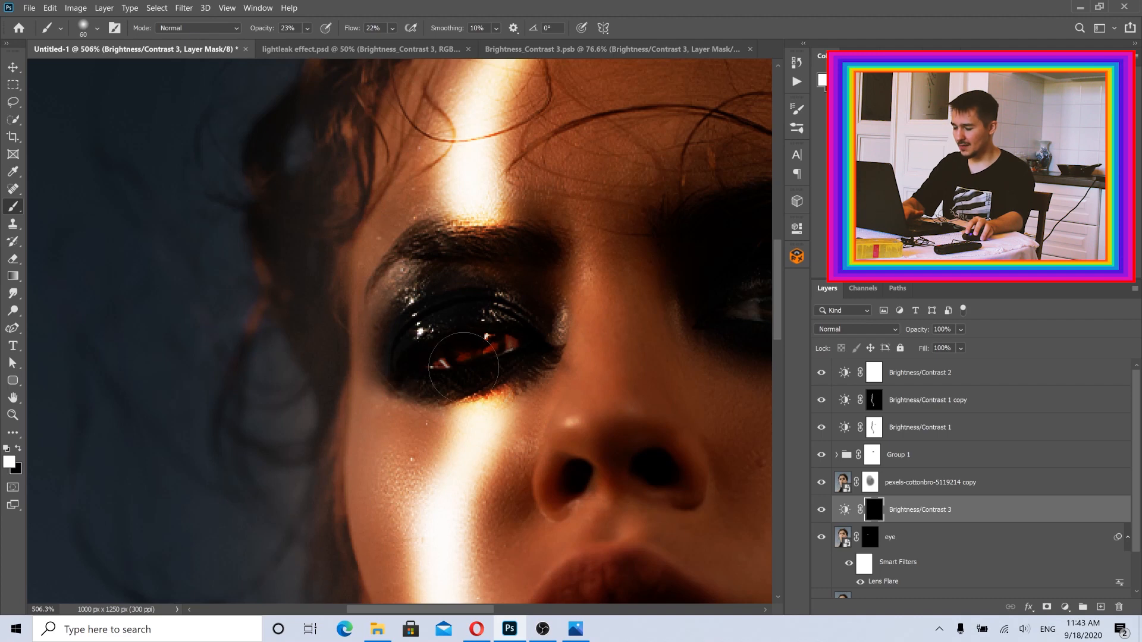
{"action": "key", "text": "bracketleft"}
{"action": "key", "text": "bracketleft"}
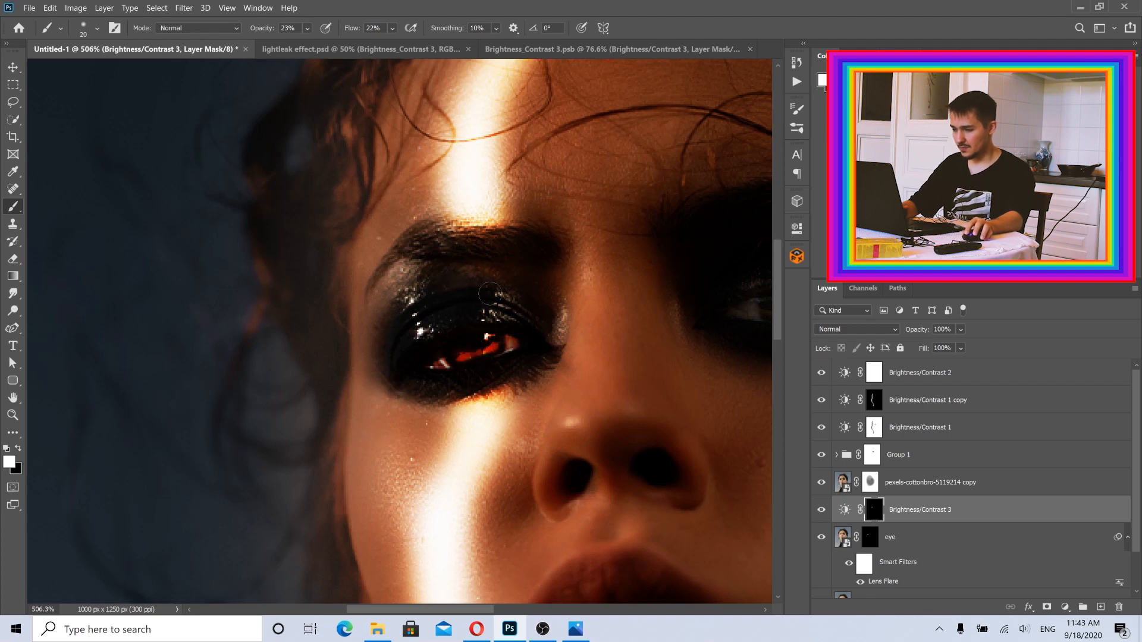
- Compare the whole portrait with and without the eye's brightness adjustment, examining the glow at different magnifications
{"action": "key", "text": "ctrl+0"}
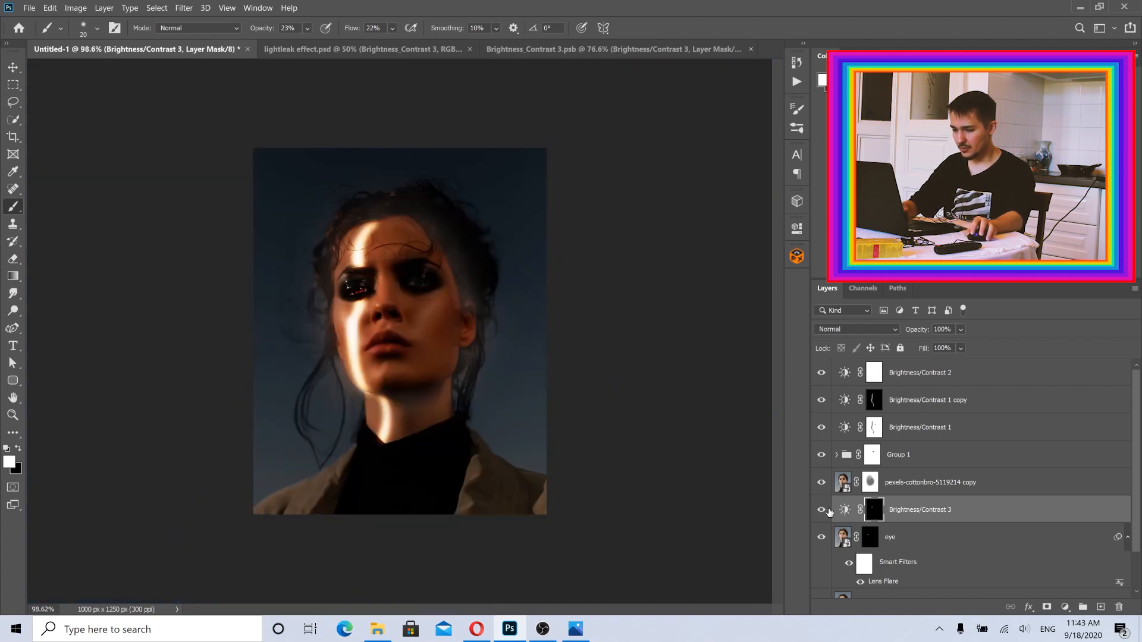
{"action": "left_click", "coordinate": [822, 510]}
{"action": "left_click", "coordinate": [824, 513]}
{"action": "key", "text": "v"}
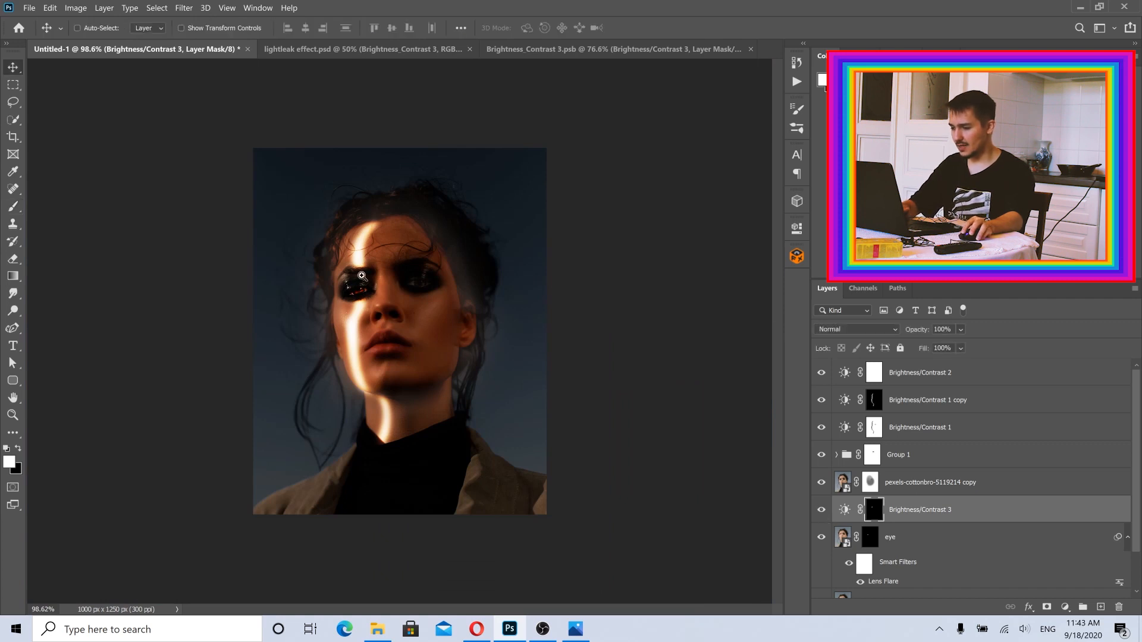
{"action": "scroll", "coordinate": [405, 327], "scroll_direction": "up", "scroll_amount": 3}
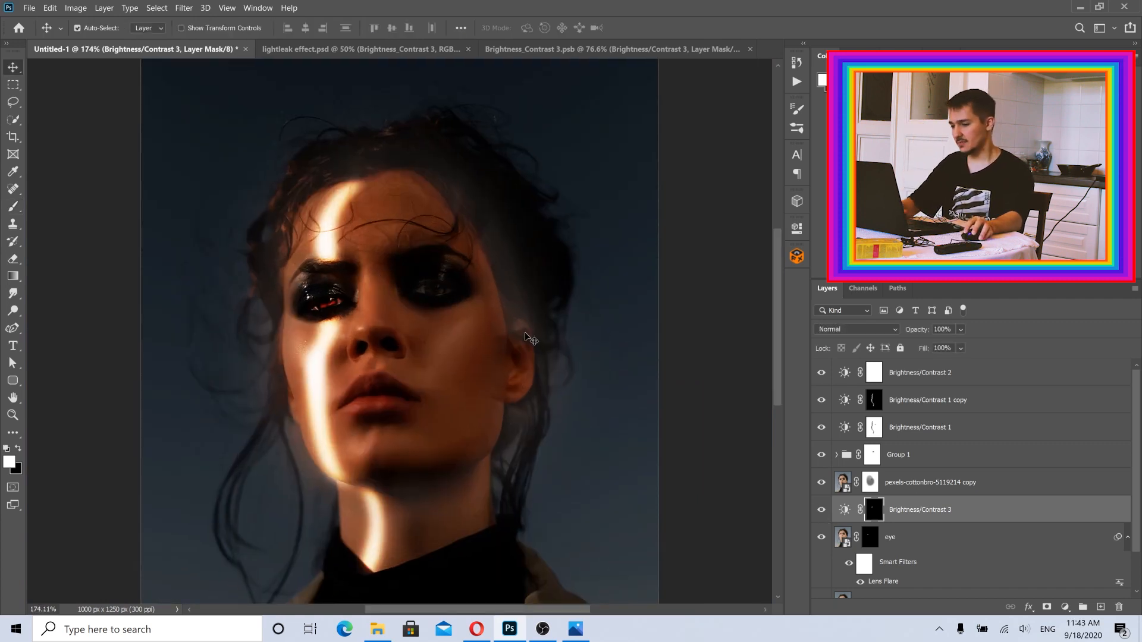
{"action": "scroll", "coordinate": [505, 333], "scroll_direction": "down", "scroll_amount": 3}
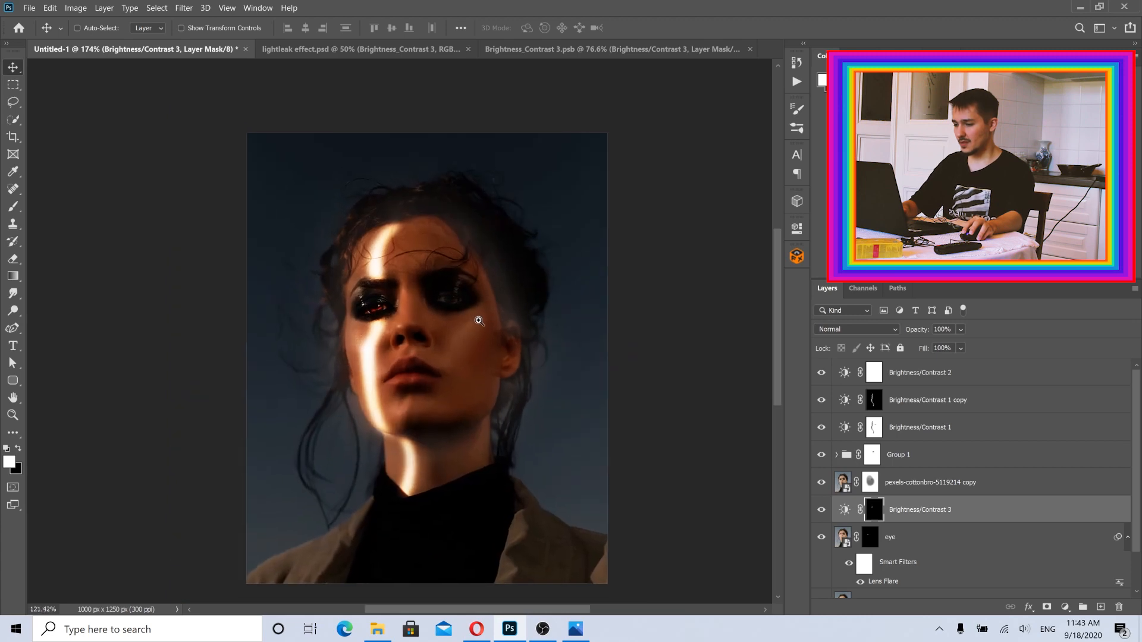
{"action": "left_click", "coordinate": [542, 629]}
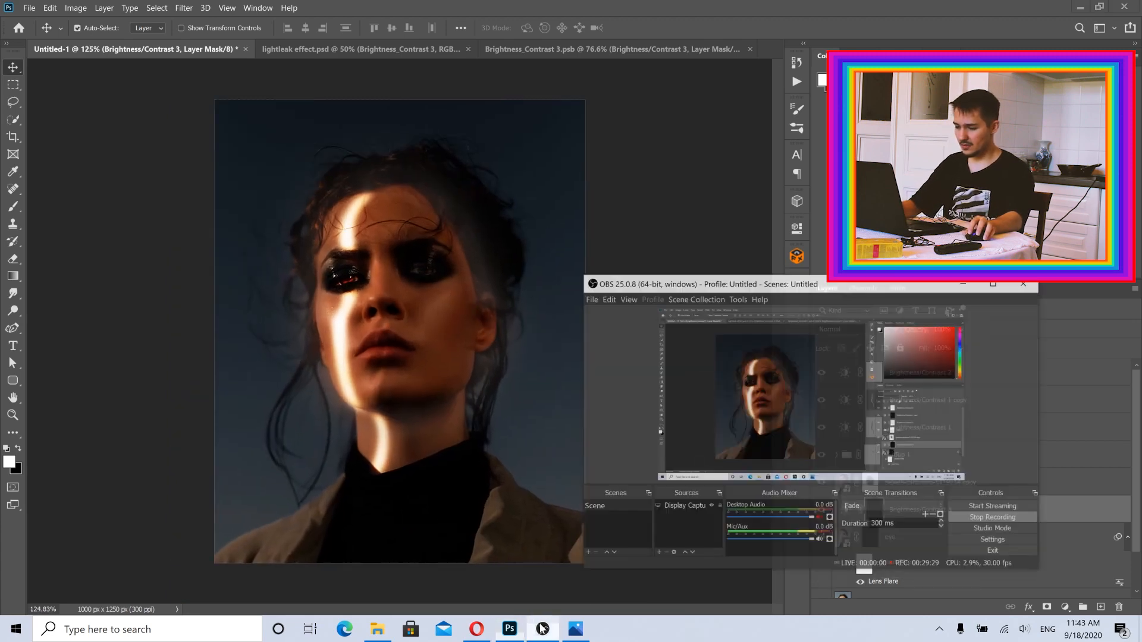
{"action": "left_click", "coordinate": [543, 629]}
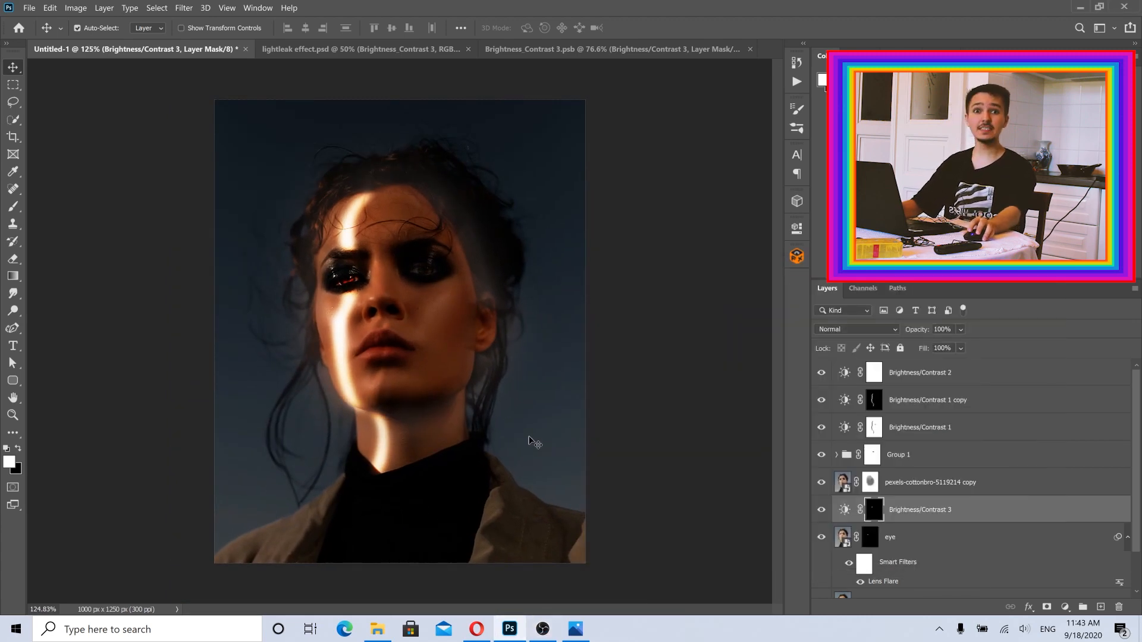
- Search the Downloads folder in File Explorer for "star" and place cluster-of-stars-1341279 (2).jpg into the Photoshop portrait document
{"action": "left_click", "coordinate": [381, 630]}
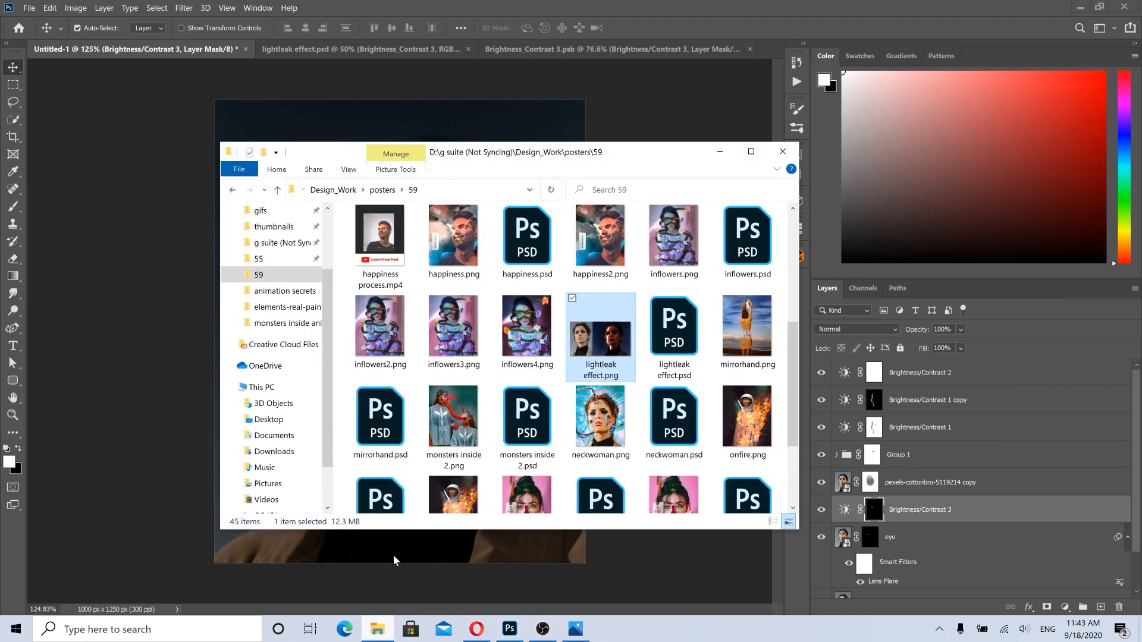
{"action": "left_click", "coordinate": [274, 452]}
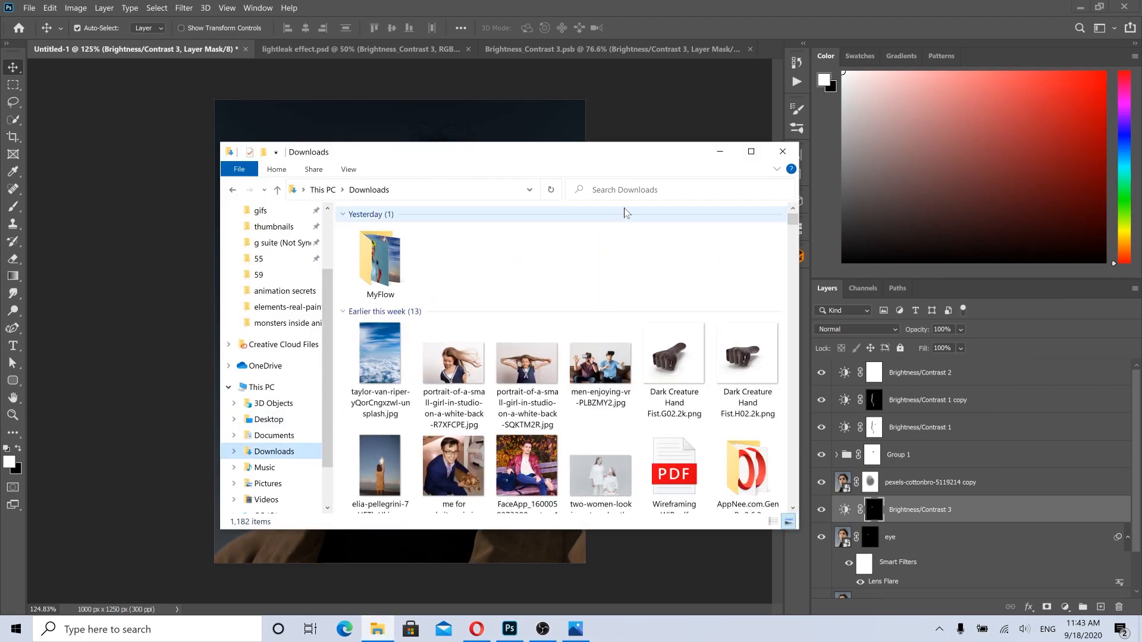
{"action": "left_click_drag", "start_coordinate": [613, 160], "coordinate": [731, 169]}
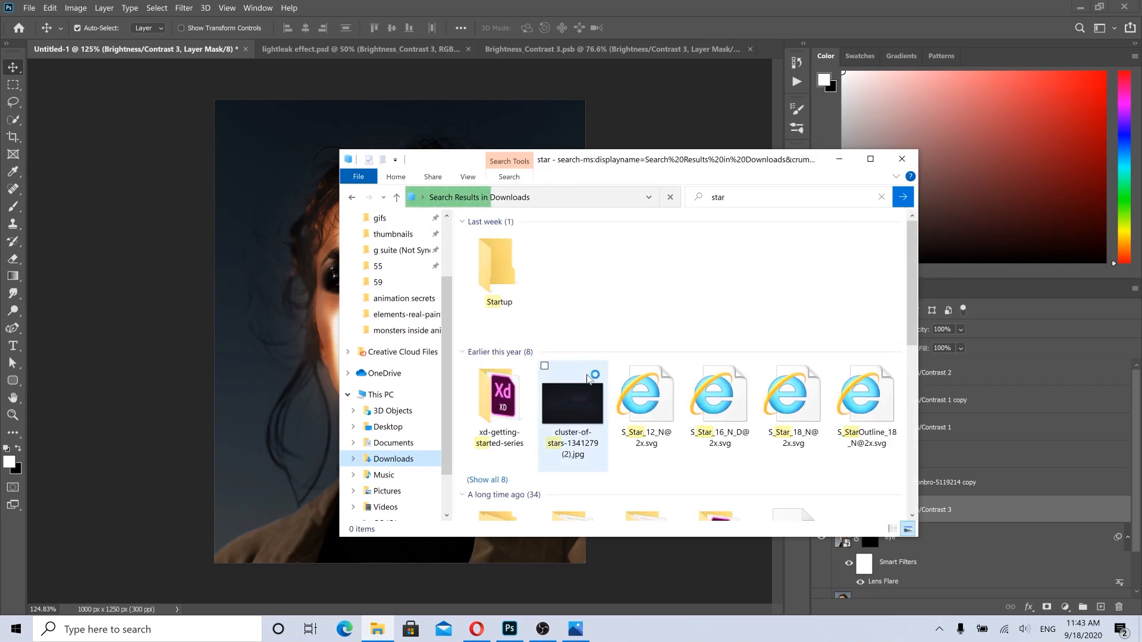
{"action": "left_click_drag", "start_coordinate": [572, 400], "coordinate": [281, 433]}
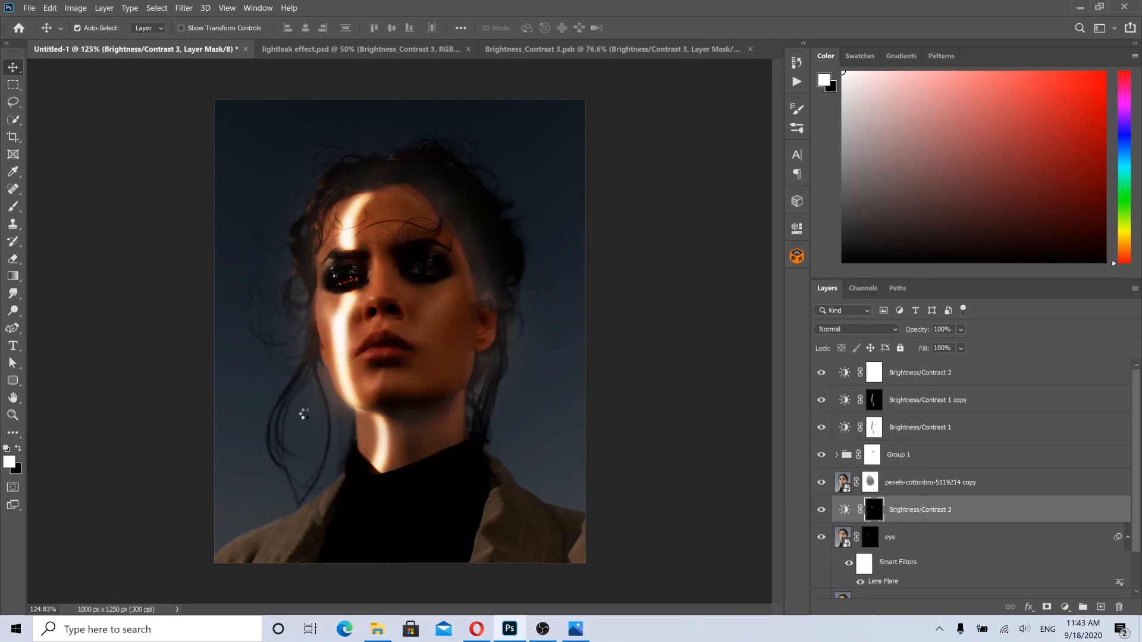
- Enlarge and position the star image so it covers the whole canvas, and commit the placement
{"action": "left_click_drag", "start_coordinate": [542, 328], "coordinate": [645, 339]}
{"action": "left_click_drag", "start_coordinate": [552, 354], "coordinate": [493, 357]}
{"action": "left_click_drag", "start_coordinate": [215, 332], "coordinate": [202, 331]}
{"action": "left_click_drag", "start_coordinate": [267, 376], "coordinate": [273, 372]}
{"action": "left_click", "coordinate": [650, 25]}
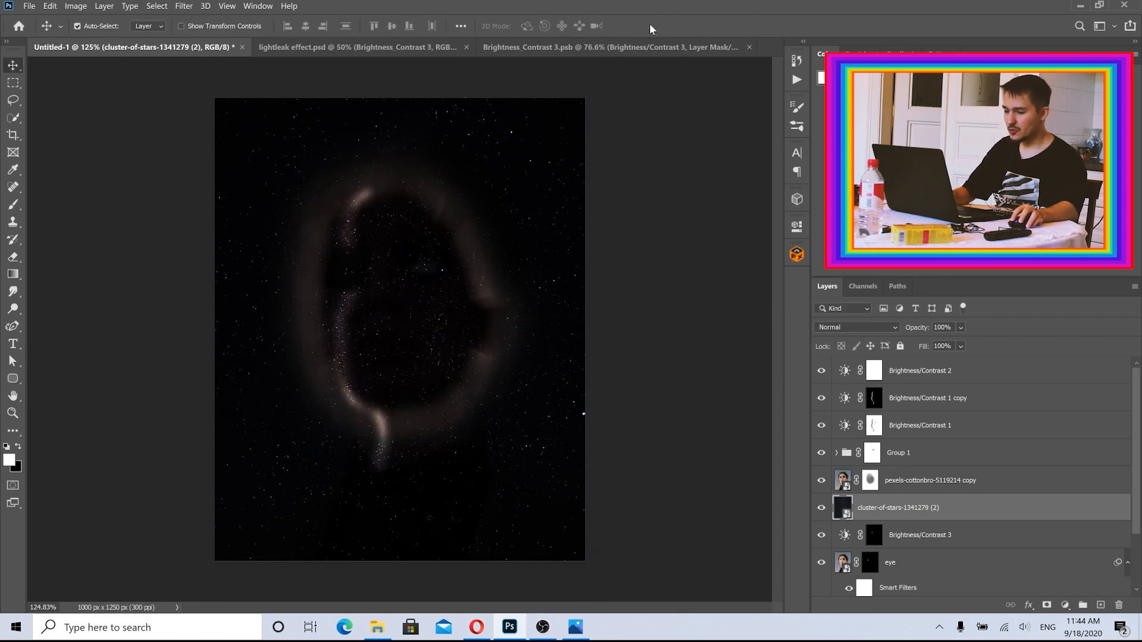
- Move the stars layer to the top of the layer stack, try Lighten blending, and set it to Color Dodge
{"action": "left_click_drag", "start_coordinate": [923, 514], "coordinate": [922, 364]}
{"action": "left_click", "coordinate": [860, 327]}
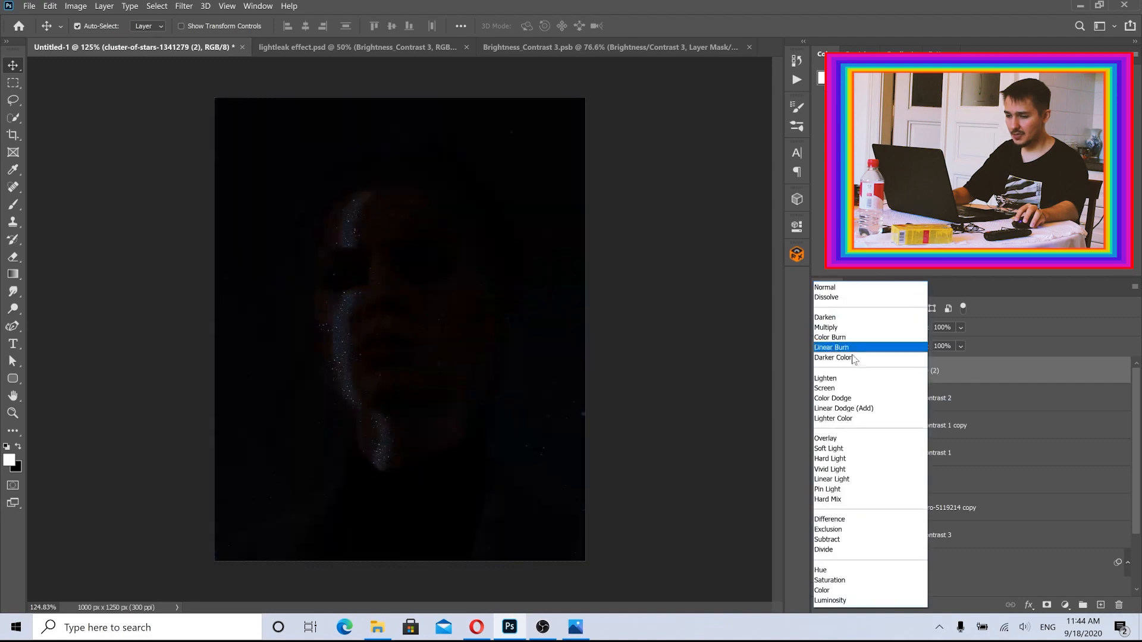
{"action": "left_click", "coordinate": [850, 379]}
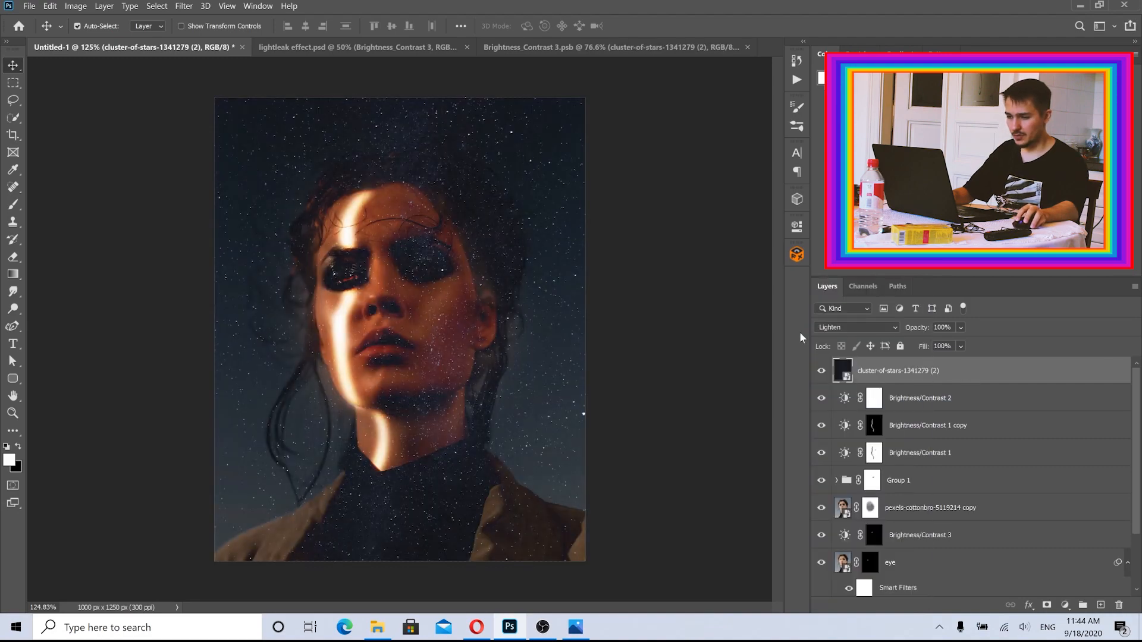
{"action": "left_click", "coordinate": [860, 327]}
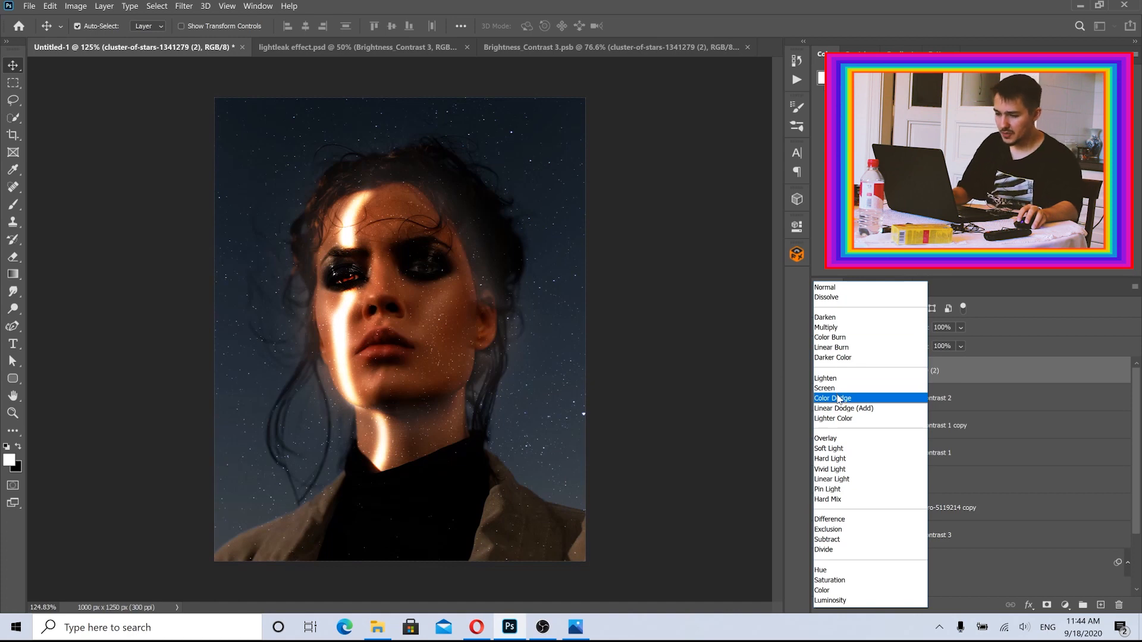
{"action": "left_click", "coordinate": [838, 399]}
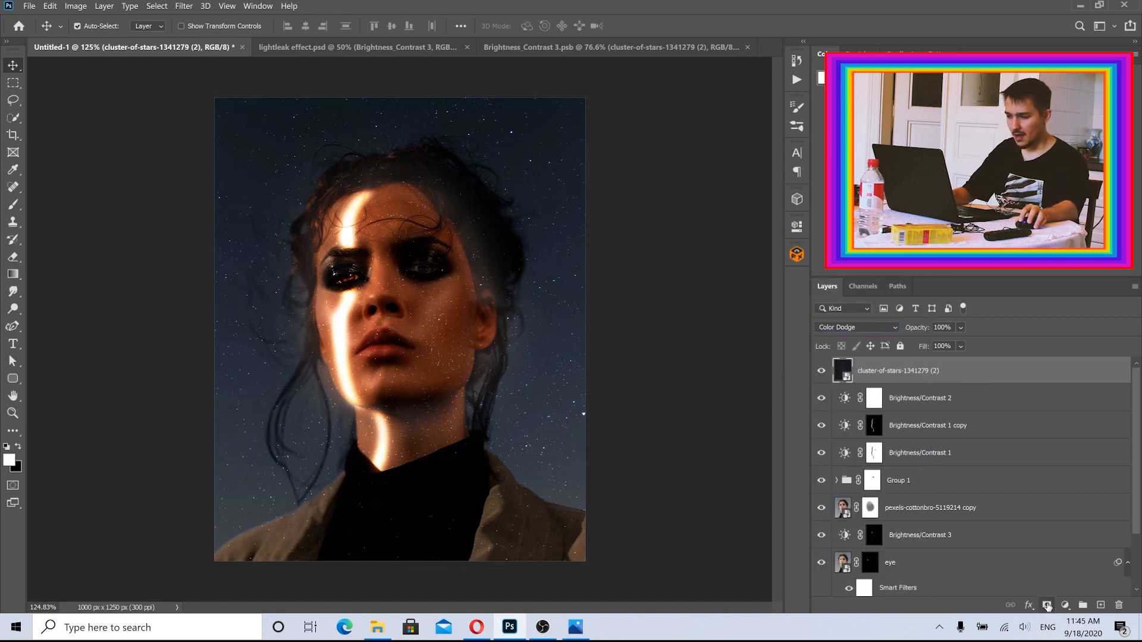
- Add a mask to the stars layer and paint black over the woman with a soft 246 px brush at 100% opacity and flow
{"action": "left_click", "coordinate": [1047, 605]}
{"action": "left_click", "coordinate": [16, 206]}
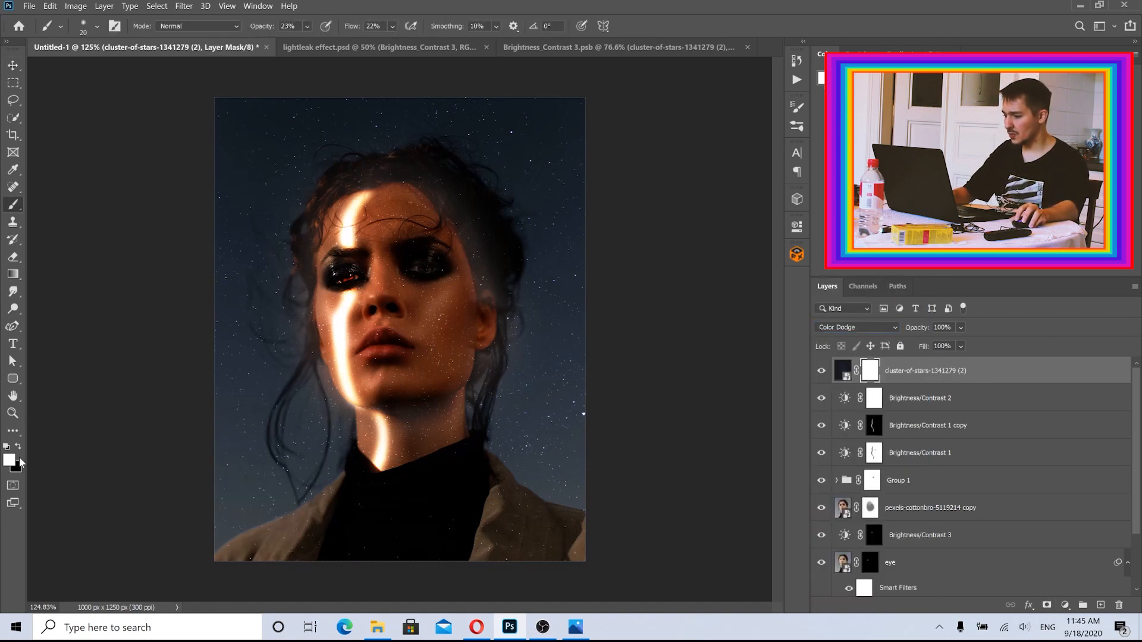
{"action": "key", "text": "x"}
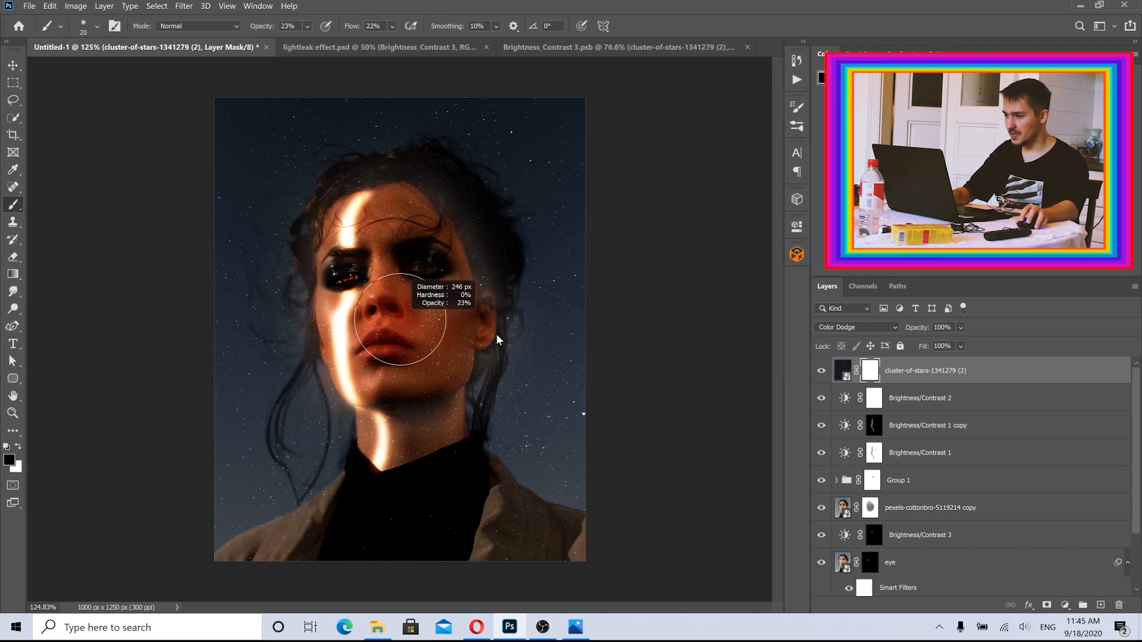
{"action": "left_click_drag", "start_coordinate": [388, 28], "coordinate": [523, 56]}
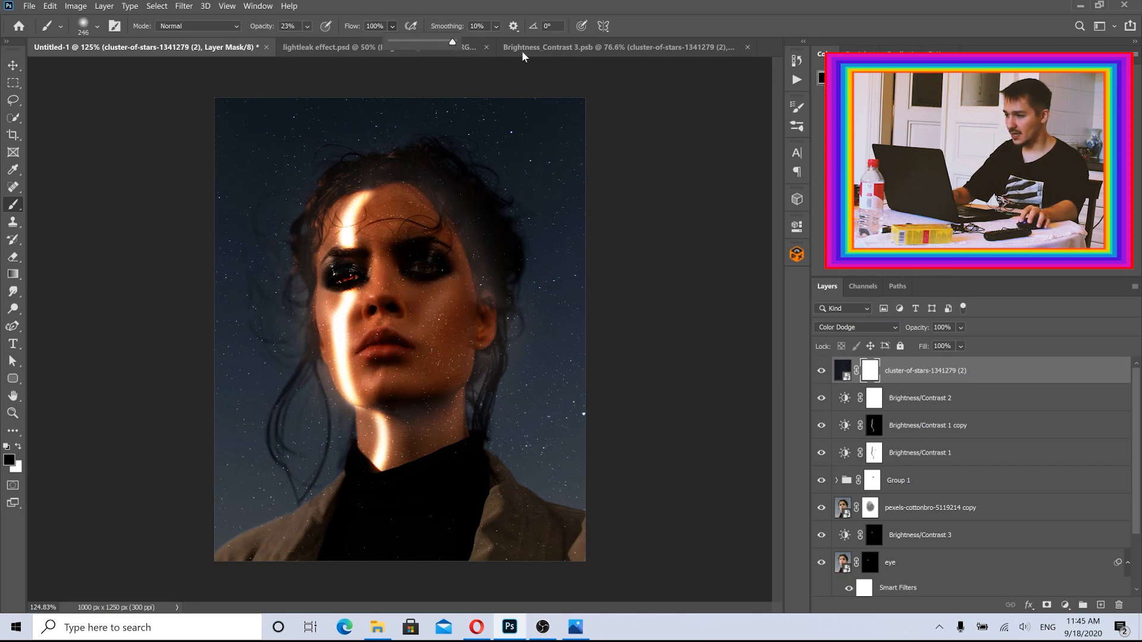
{"action": "left_click", "coordinate": [307, 27]}
{"action": "left_click_drag", "start_coordinate": [340, 47], "coordinate": [426, 50]}
{"action": "mouse_move", "coordinate": [405, 341]}
{"action": "left_mouse_down"}
{"action": "mouse_move", "coordinate": [419, 258]}
{"action": "mouse_move", "coordinate": [393, 270]}
{"action": "mouse_move", "coordinate": [351, 363]}
{"action": "mouse_move", "coordinate": [410, 406]}
{"action": "mouse_move", "coordinate": [416, 470]}
{"action": "mouse_move", "coordinate": [464, 535]}
{"action": "mouse_move", "coordinate": [530, 565]}
{"action": "mouse_move", "coordinate": [498, 548]}
{"action": "left_mouse_up"}
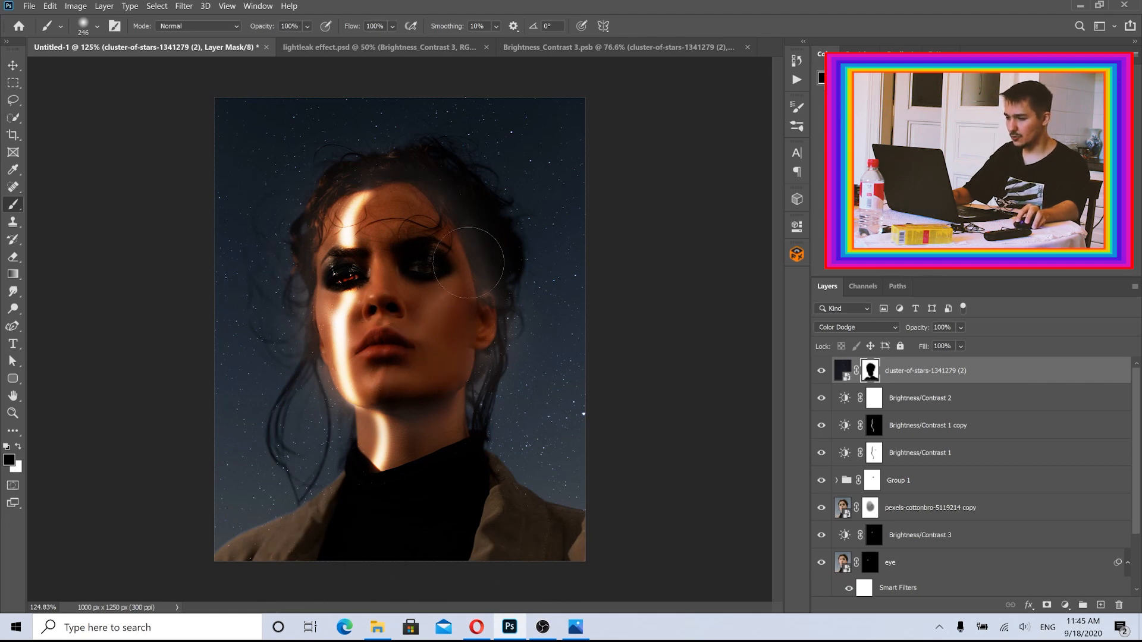
{"action": "key", "text": "x"}
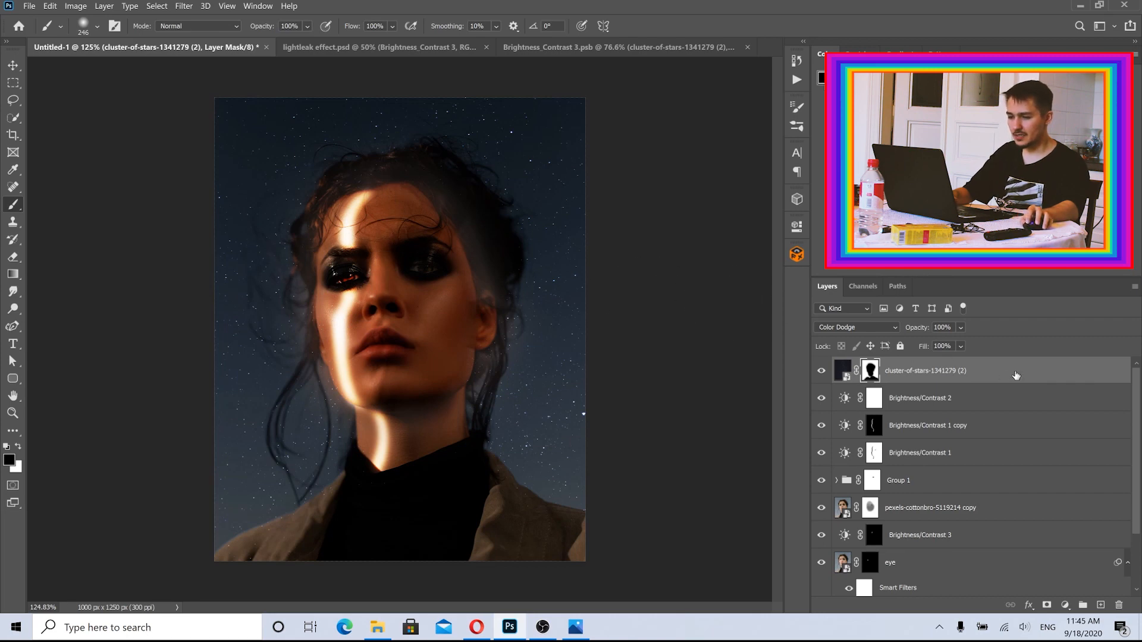
- Lower the stars layer's opacity to 41% and compare the portrait with and without the stars
{"action": "left_click", "coordinate": [842, 371]}
{"action": "left_click", "coordinate": [960, 327]}
{"action": "left_click", "coordinate": [957, 343]}
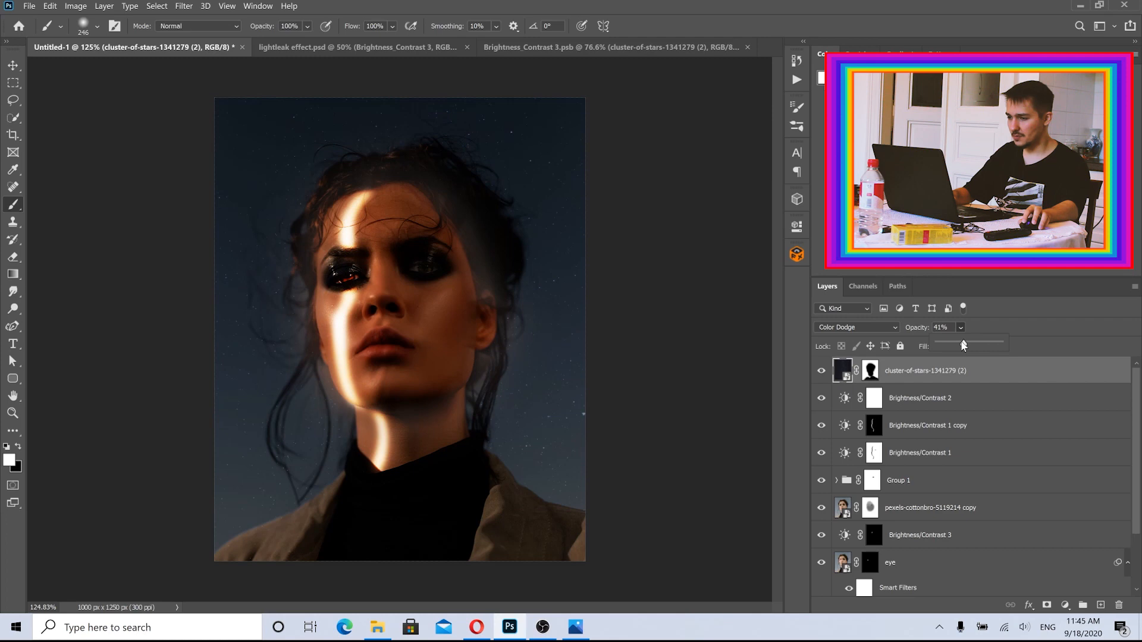
{"action": "left_click", "coordinate": [13, 64]}
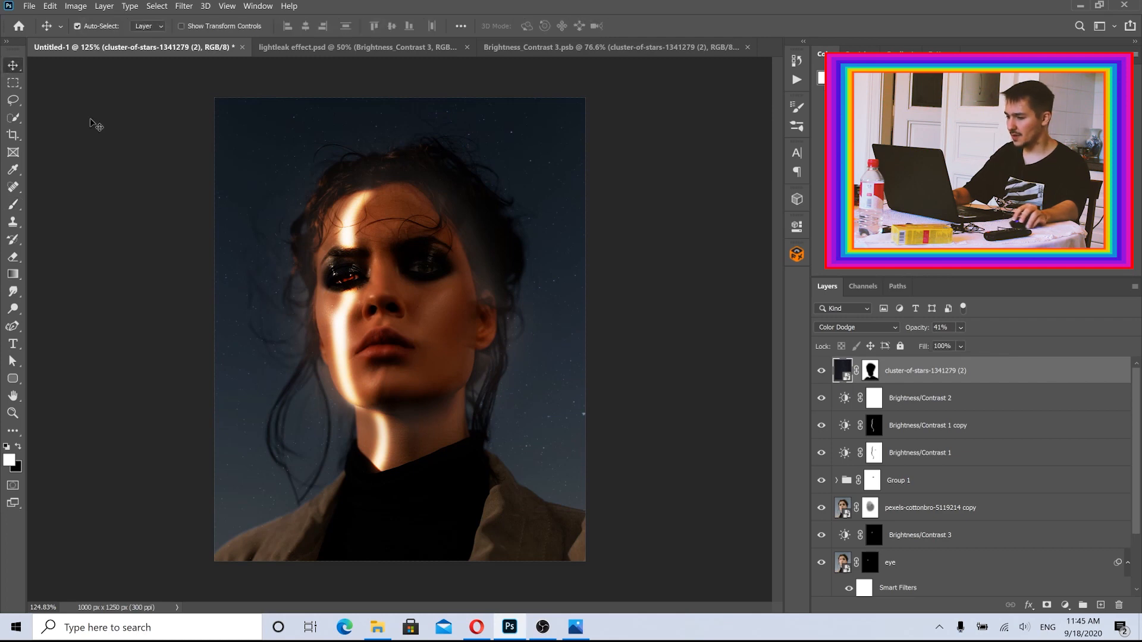
{"action": "left_click", "coordinate": [822, 371]}
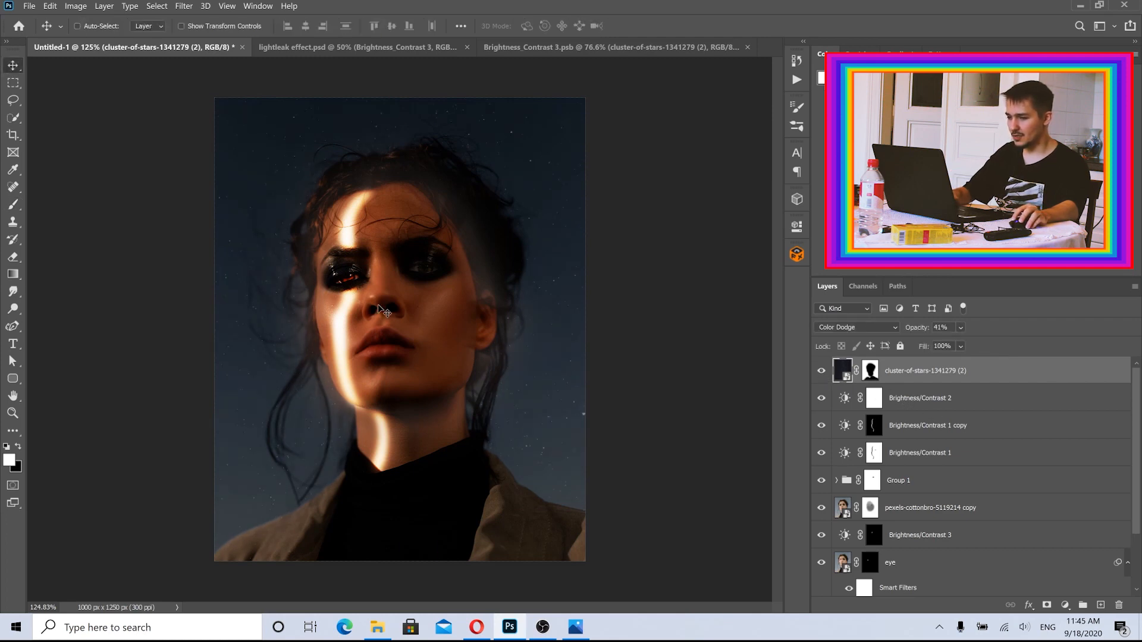
{"action": "scroll", "coordinate": [496, 335], "scroll_direction": "down", "scroll_amount": 3}
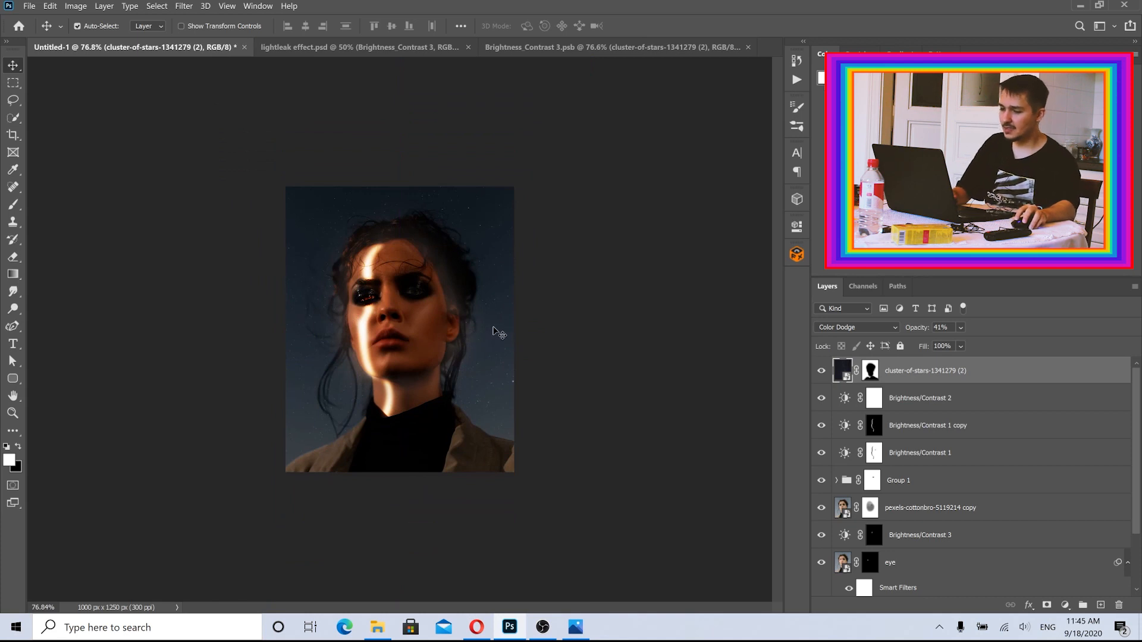
- Select every layer from the original portrait up to the stars and convert them into a single smart object
{"action": "scroll", "coordinate": [1017, 517], "scroll_direction": "down", "scroll_amount": 2}
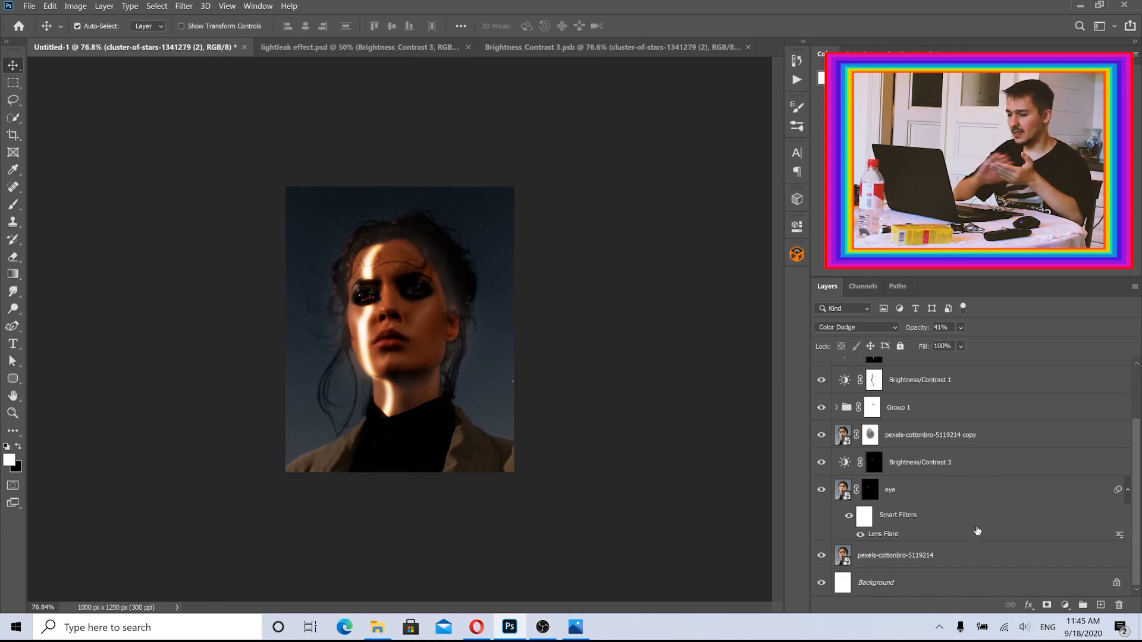
{"action": "left_click", "coordinate": [962, 563]}
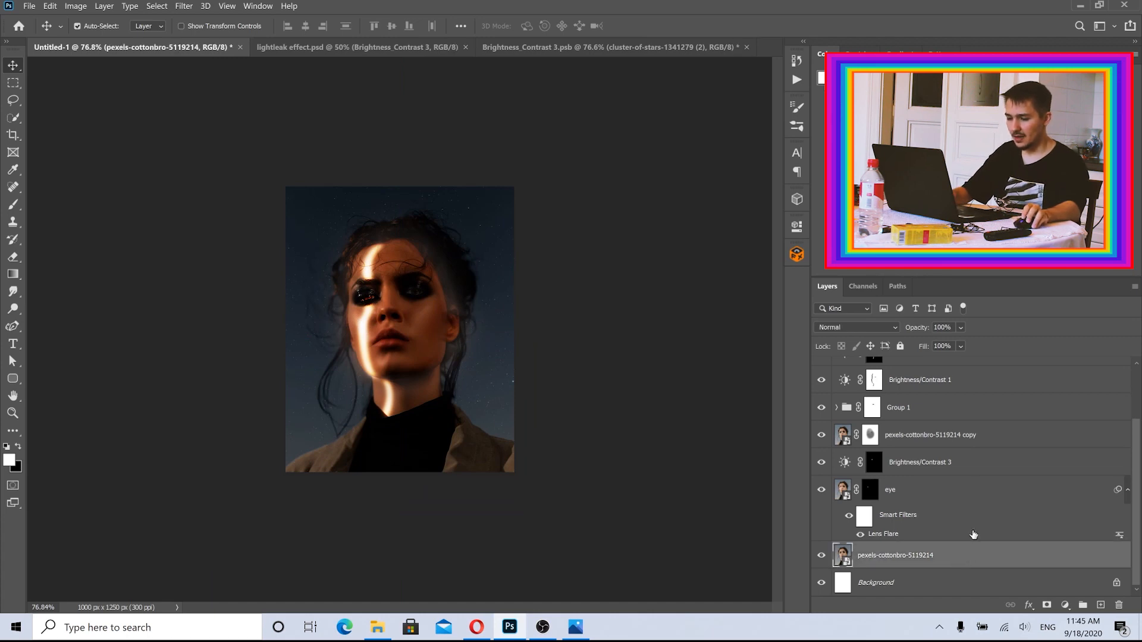
{"action": "scroll", "coordinate": [990, 531], "scroll_direction": "up", "scroll_amount": 2}
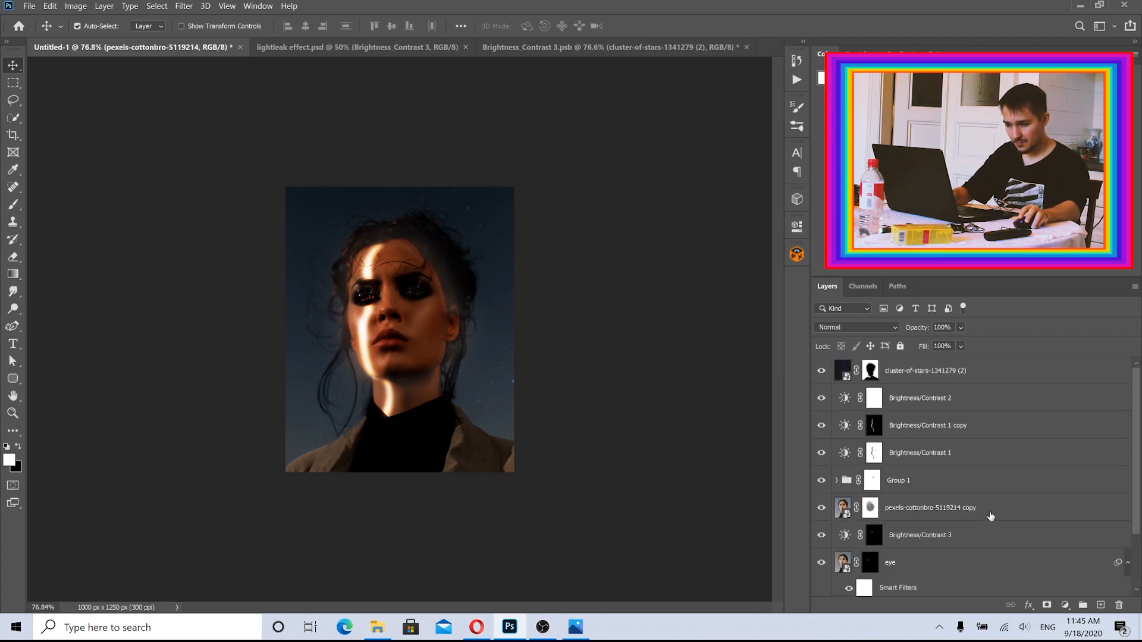
{"action": "left_click", "coordinate": [968, 373], "text": "shift"}
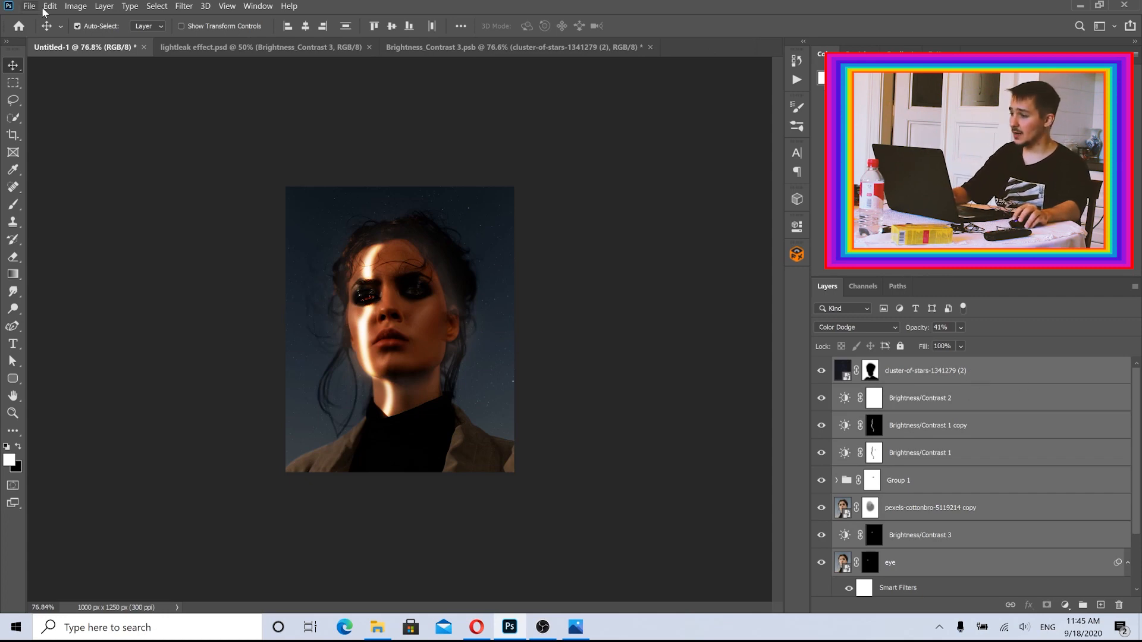
{"action": "left_click", "coordinate": [104, 6]}
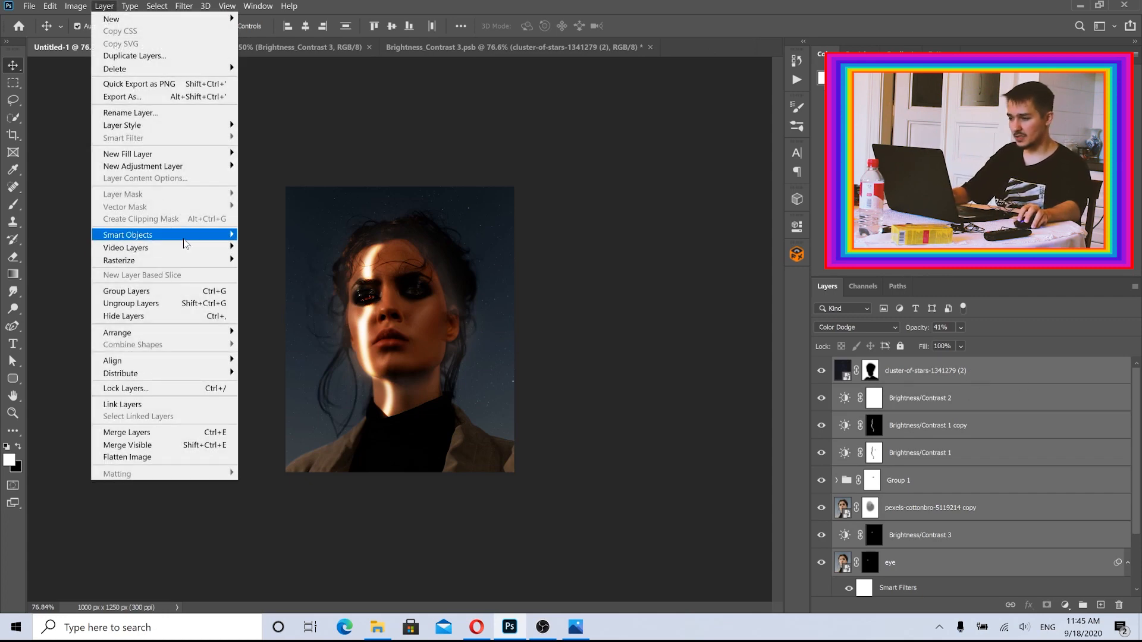
{"action": "mouse_move", "coordinate": [182, 237]}
{"action": "left_click", "coordinate": [275, 236]}
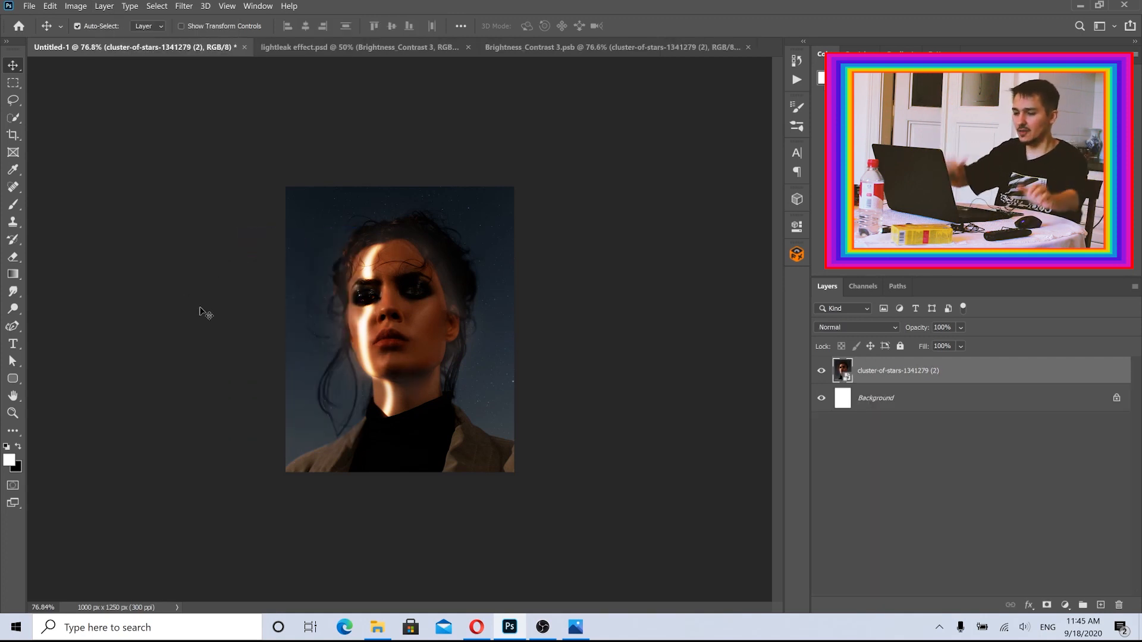
- Open the Camera Raw Filter on the portrait smart object and set temperature to -9, tint to +28 and contrast to -49
{"action": "left_click", "coordinate": [181, 8]}
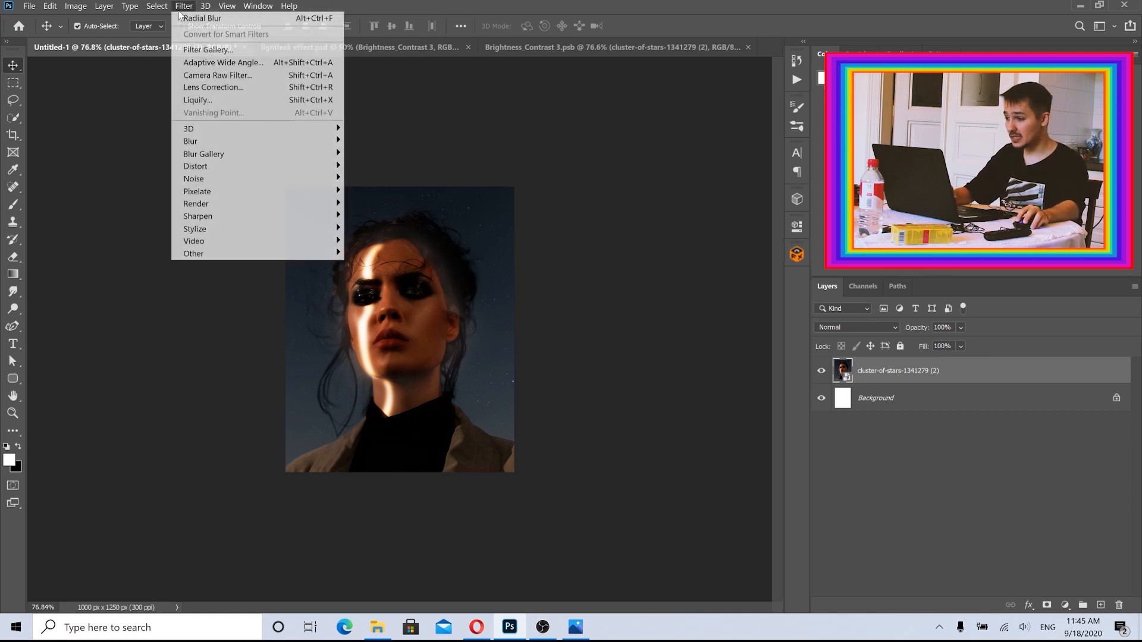
{"action": "left_click", "coordinate": [202, 76]}
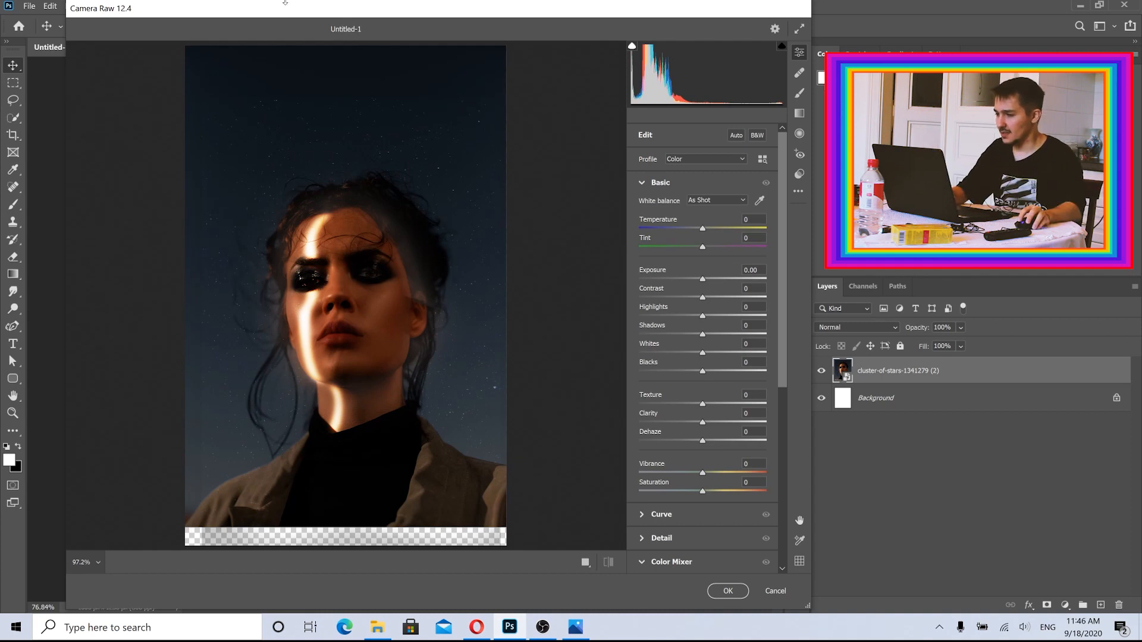
{"action": "mouse_move", "coordinate": [297, 16]}
{"action": "left_mouse_down"}
{"action": "mouse_move", "coordinate": [264, 20]}
{"action": "mouse_move", "coordinate": [281, 19]}
{"action": "left_mouse_up"}
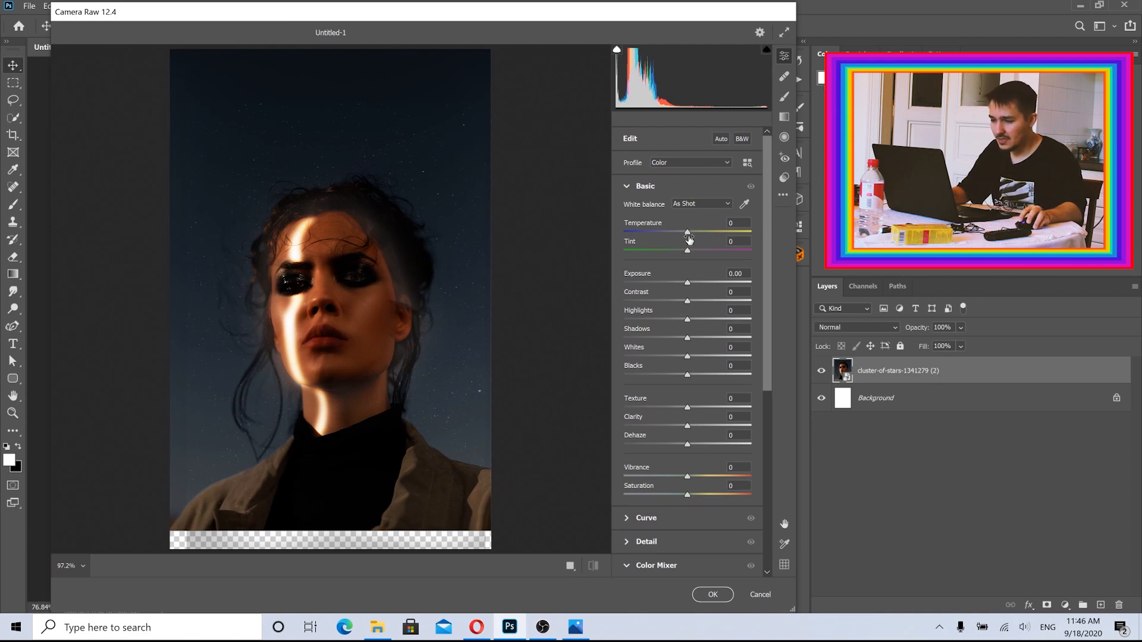
{"action": "left_click_drag", "start_coordinate": [688, 251], "coordinate": [699, 251]}
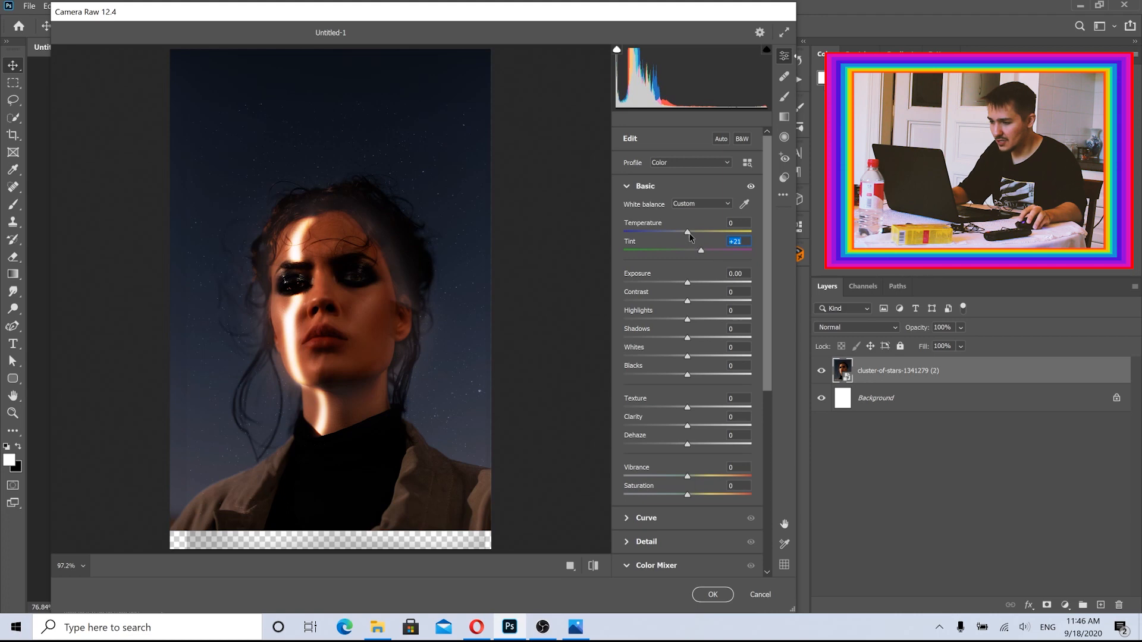
{"action": "left_click_drag", "start_coordinate": [689, 233], "coordinate": [709, 254]}
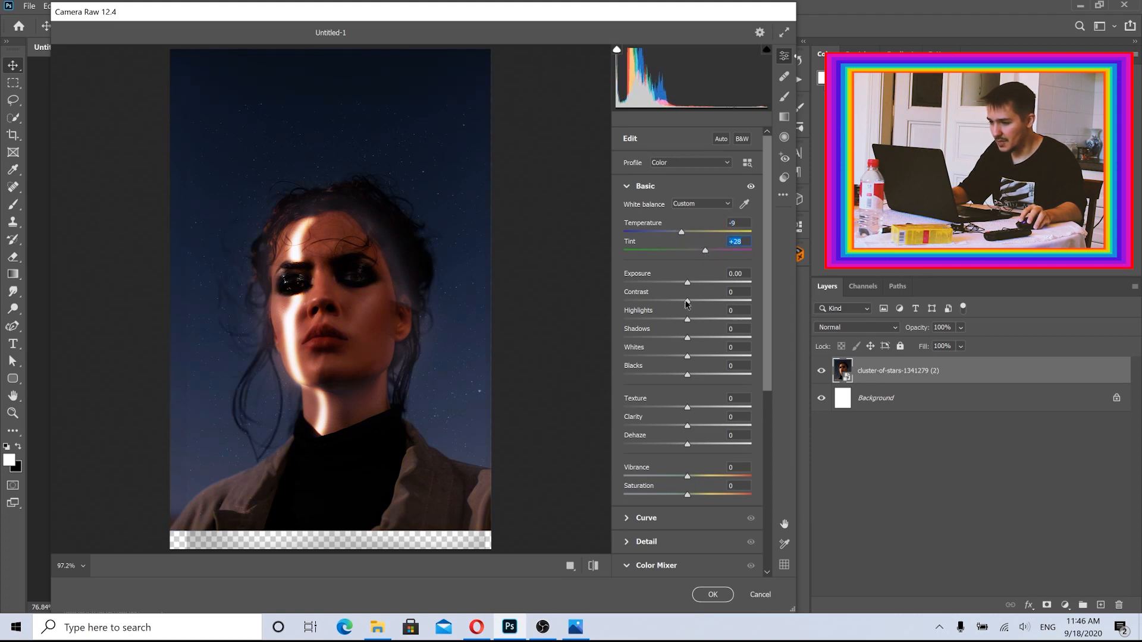
{"action": "left_click_drag", "start_coordinate": [687, 302], "coordinate": [655, 303]}
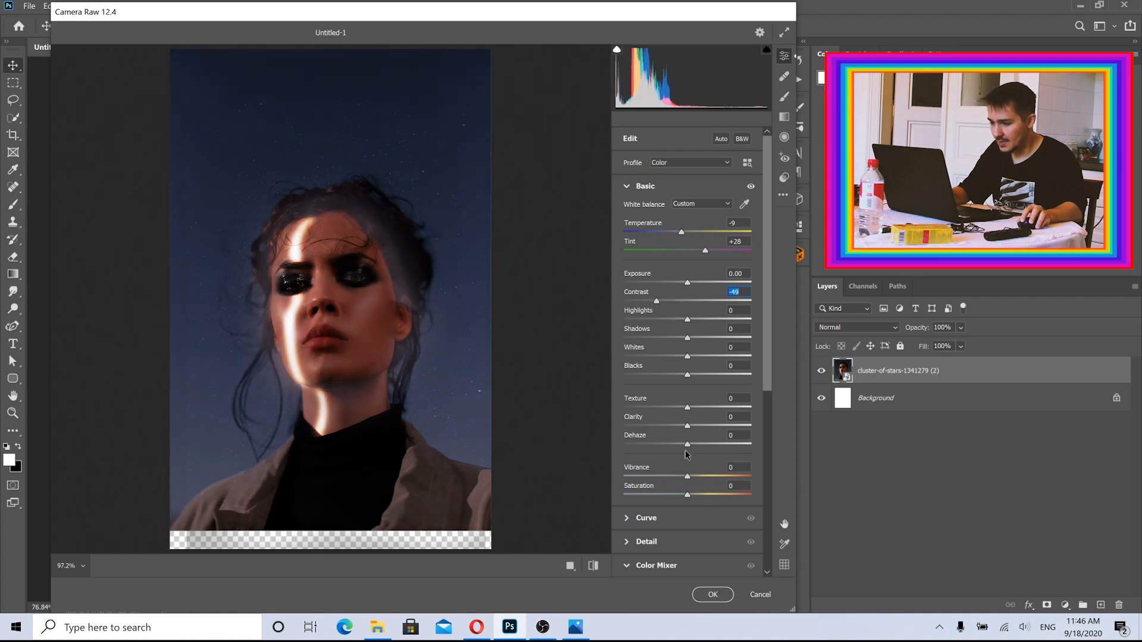
- Raise dehaze to +47, clarity to +21 and vibrance to +13 in the Camera Raw adjustments
{"action": "left_click_drag", "start_coordinate": [694, 444], "coordinate": [718, 445]}
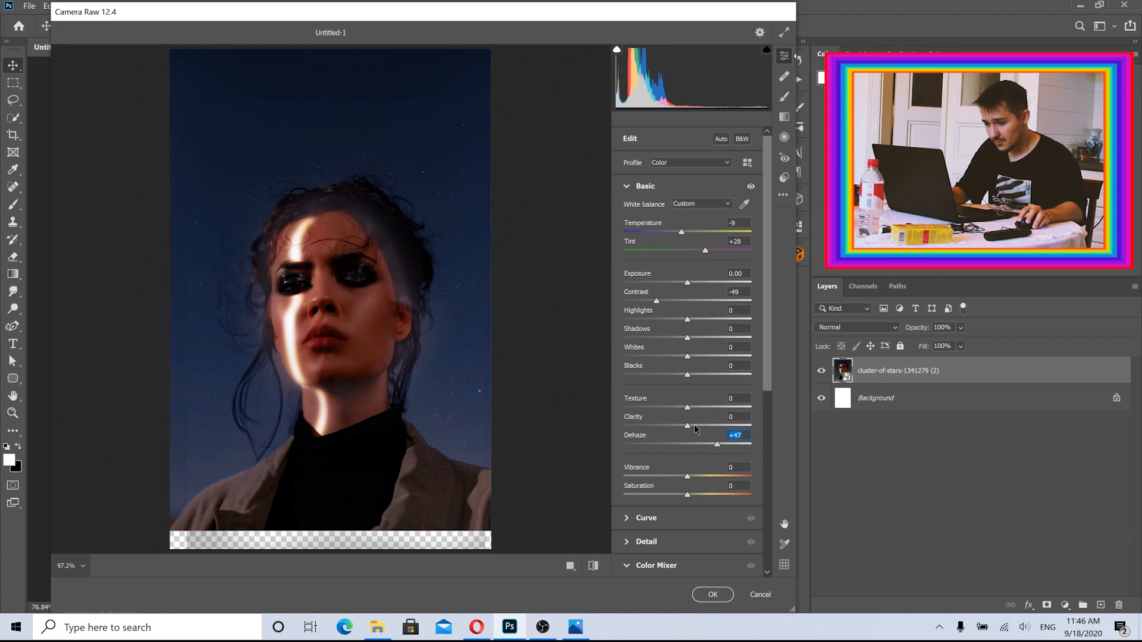
{"action": "left_click_drag", "start_coordinate": [688, 425], "coordinate": [701, 425]}
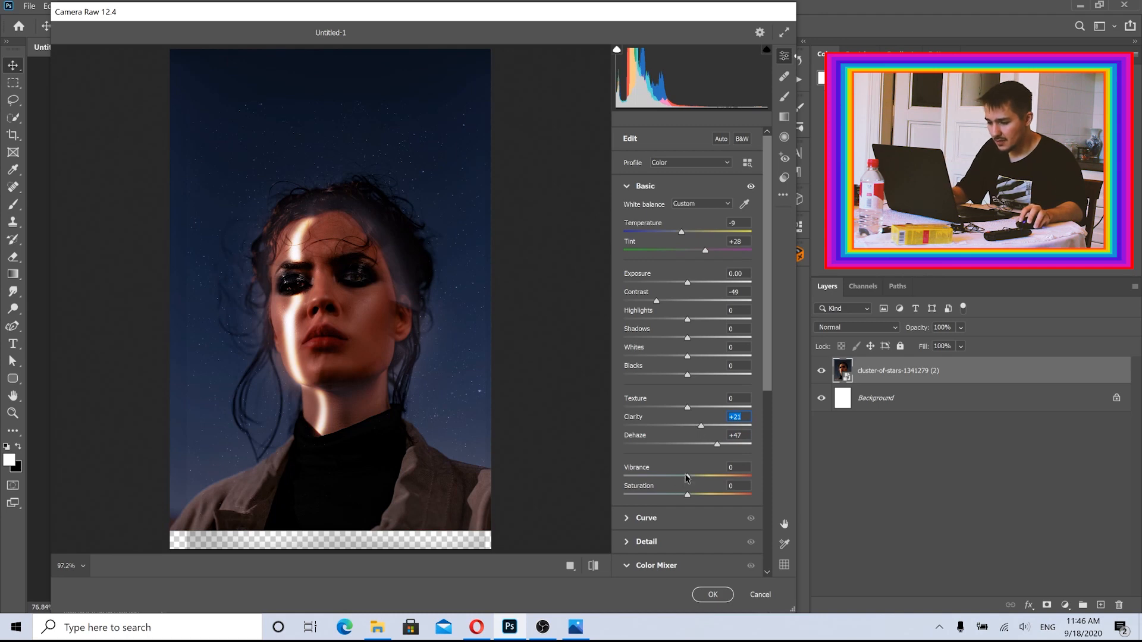
{"action": "left_click_drag", "start_coordinate": [686, 476], "coordinate": [696, 477]}
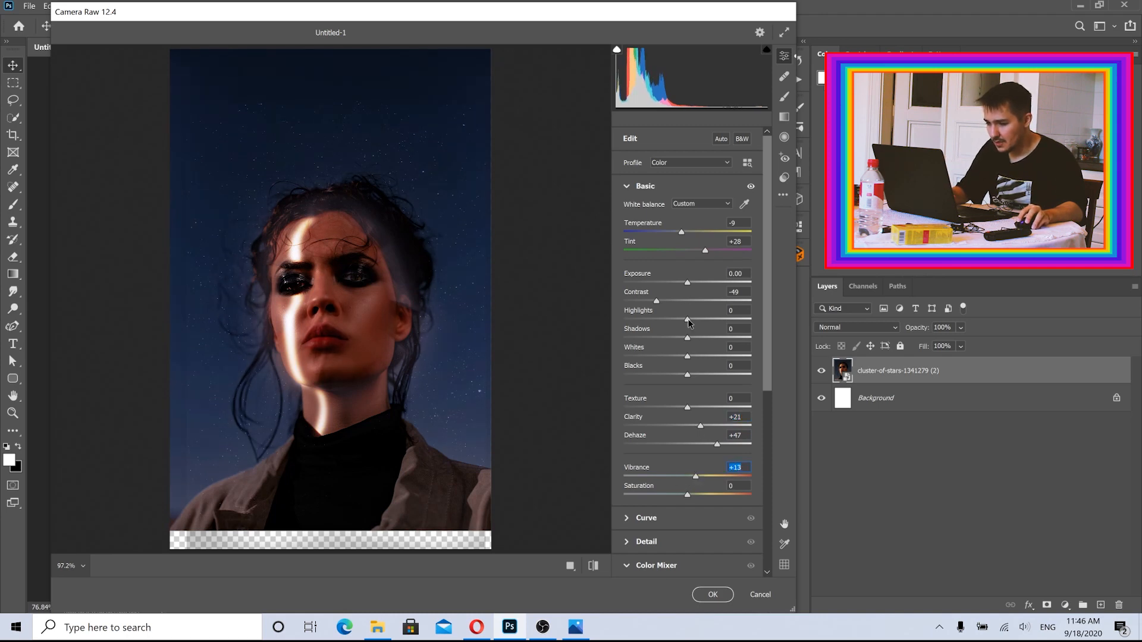
{"action": "left_click_drag", "start_coordinate": [688, 322], "coordinate": [673, 377]}
{"action": "key", "text": "ctrl+z"}
{"action": "double_click", "coordinate": [700, 338]}
{"action": "double_click", "coordinate": [662, 358]}
{"action": "double_click", "coordinate": [672, 376]}
{"action": "left_click_drag", "start_coordinate": [688, 338], "coordinate": [676, 340]}
{"action": "double_click", "coordinate": [675, 340]}
- Lower the exposure to -0.25 and shift the Color Mixer hues to -79 for Blues and +100 for Purples
{"action": "left_click_drag", "start_coordinate": [688, 283], "coordinate": [685, 285]}
{"action": "left_click_drag", "start_coordinate": [767, 312], "coordinate": [767, 462]}
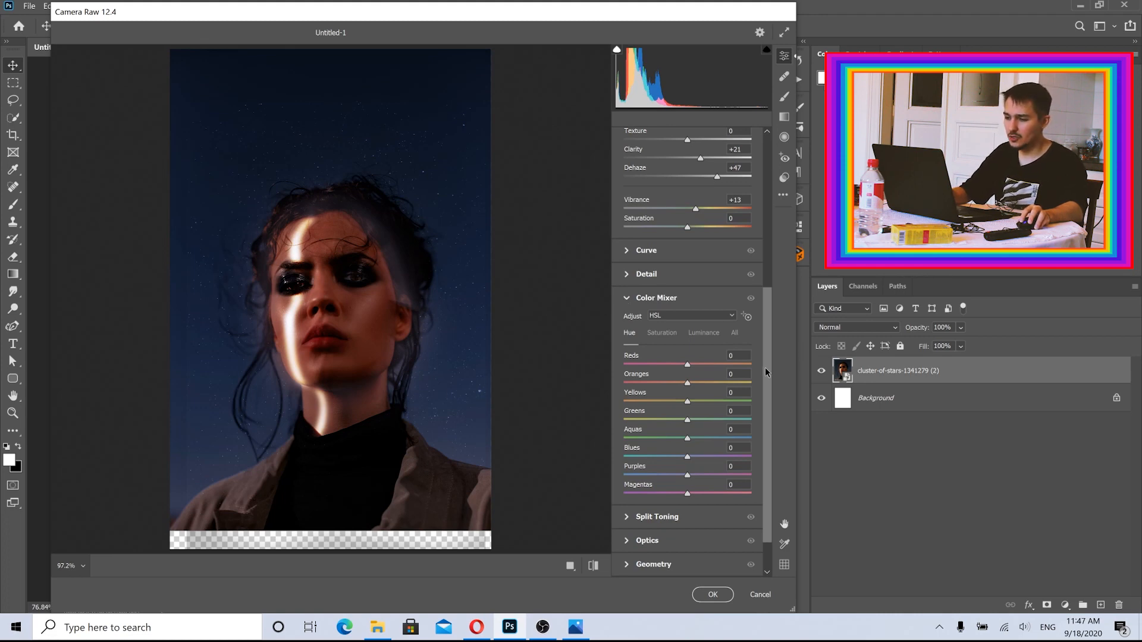
{"action": "left_click_drag", "start_coordinate": [767, 372], "coordinate": [654, 207]}
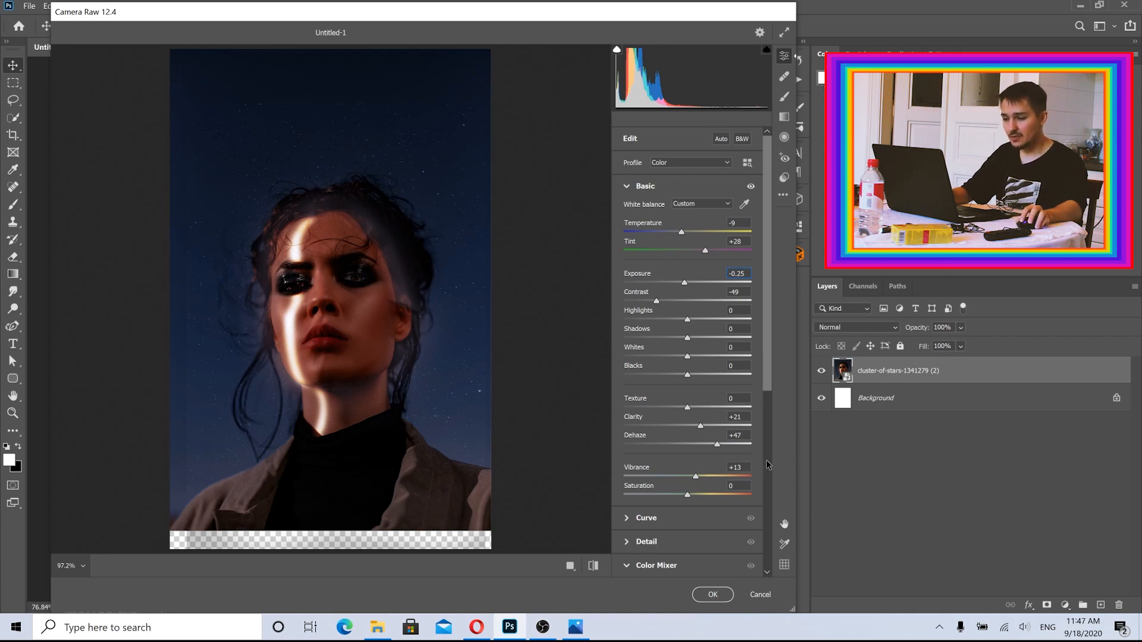
{"action": "scroll", "coordinate": [767, 465], "scroll_direction": "down", "scroll_amount": 5}
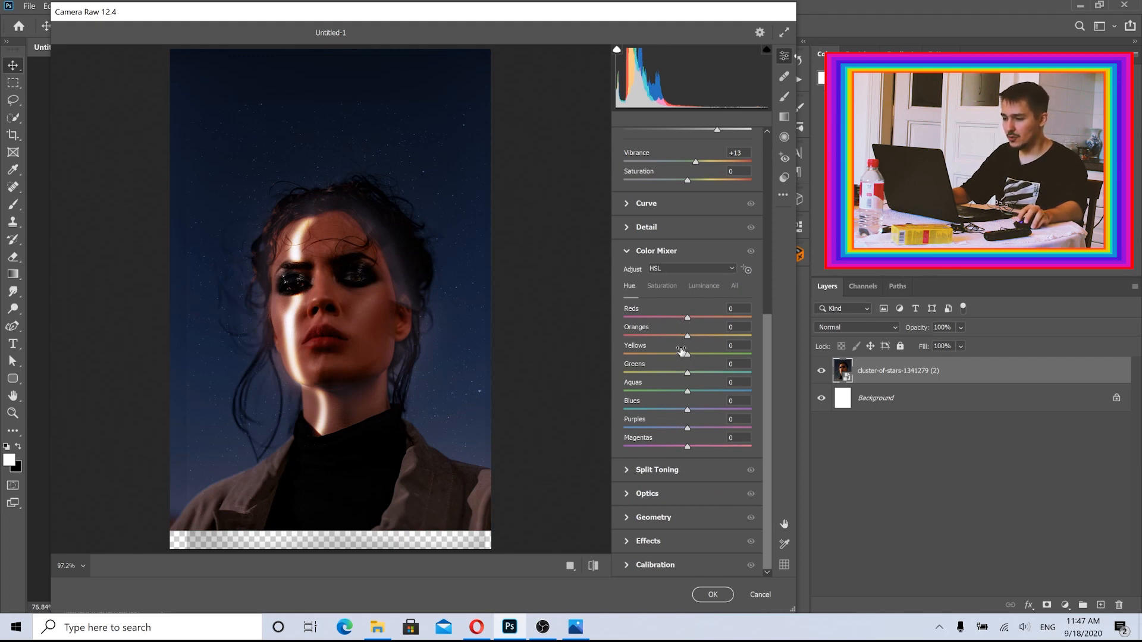
{"action": "left_click_drag", "start_coordinate": [687, 412], "coordinate": [817, 431]}
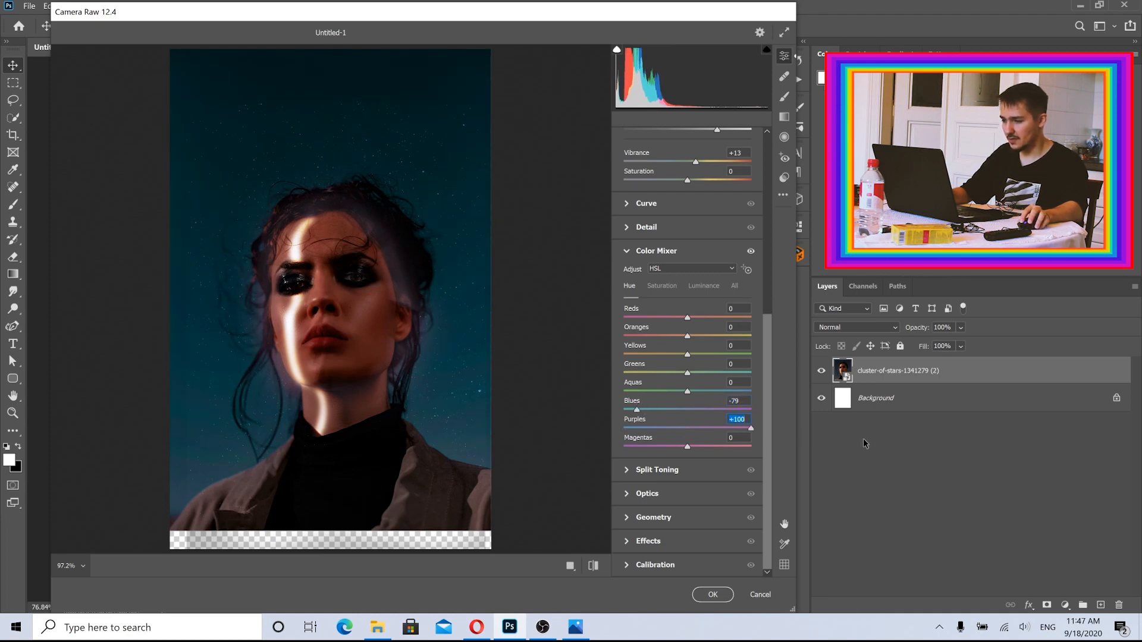
- Try the Magentas hue at -100 and reset it to 0, set the Oranges hue to +21, and apply the Camera Raw grading
{"action": "left_click_drag", "start_coordinate": [687, 447], "coordinate": [816, 450]}
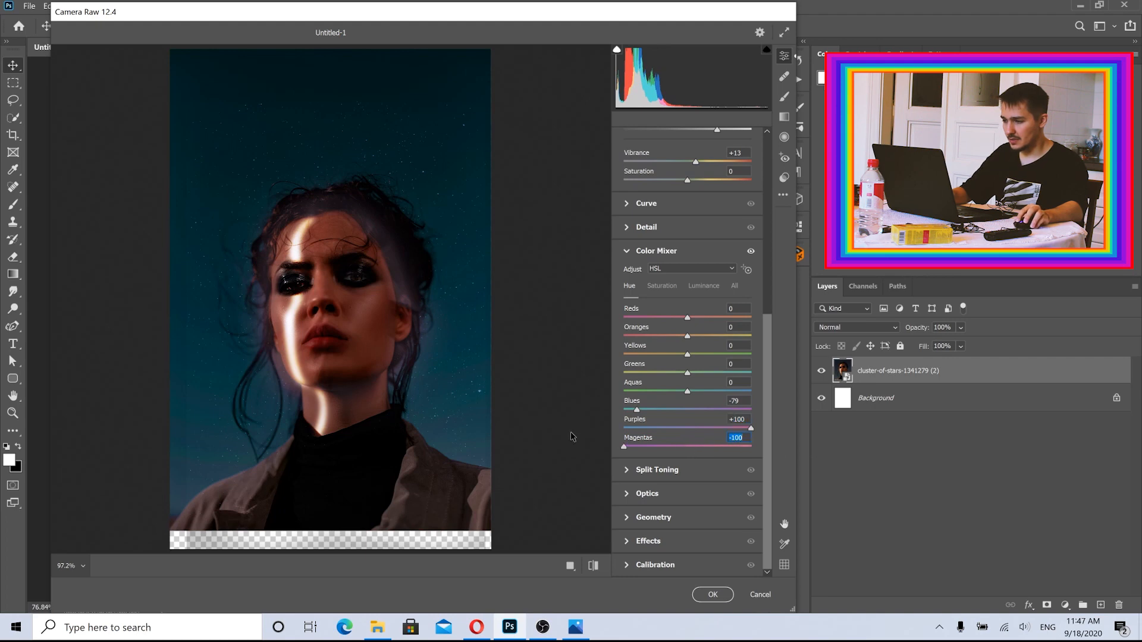
{"action": "type", "text": "0"}
{"action": "mouse_move", "coordinate": [688, 333]}
{"action": "left_mouse_down"}
{"action": "mouse_move", "coordinate": [713, 336]}
{"action": "mouse_move", "coordinate": [633, 330]}
{"action": "mouse_move", "coordinate": [709, 331]}
{"action": "mouse_move", "coordinate": [703, 318]}
{"action": "mouse_move", "coordinate": [671, 318]}
{"action": "mouse_move", "coordinate": [688, 318]}
{"action": "left_mouse_up"}
{"action": "type", "text": "0"}
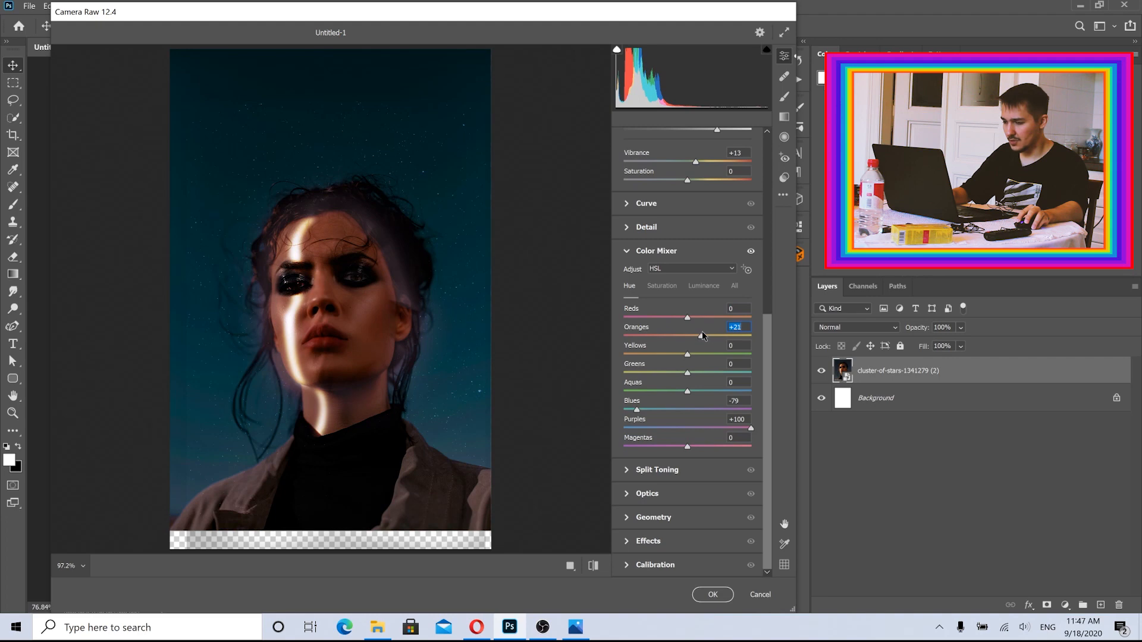
{"action": "left_click", "coordinate": [713, 596]}
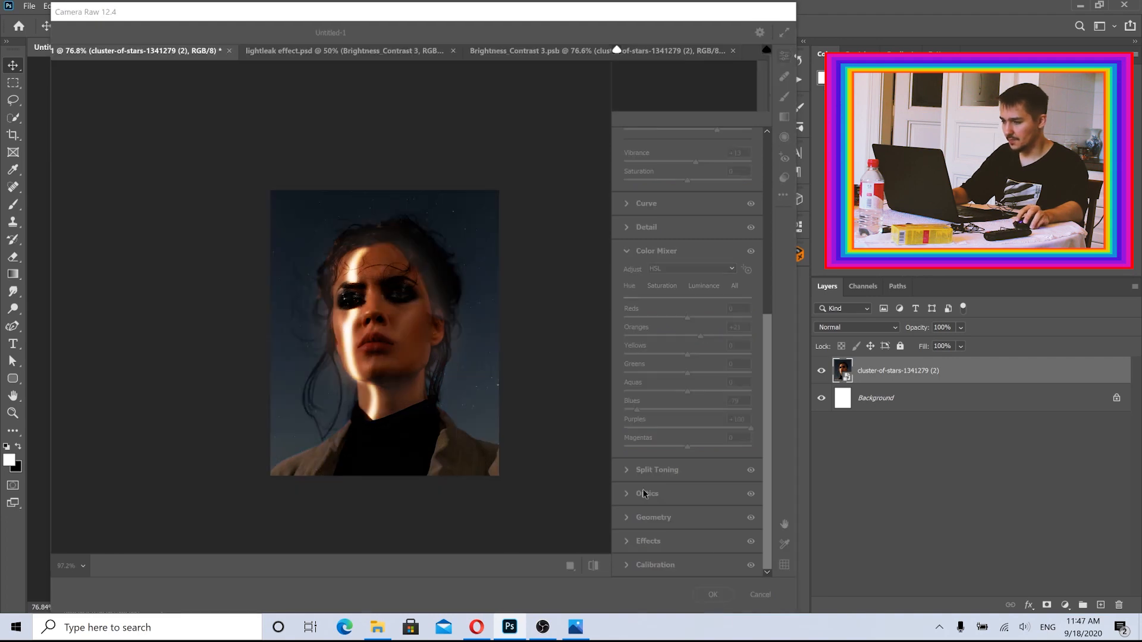
- Examine the graded portrait up close around the face, hair edge and starry background, and at full view
{"action": "scroll", "coordinate": [450, 296], "scroll_direction": "up", "scroll_amount": 3}
{"action": "scroll", "coordinate": [450, 296], "scroll_direction": "up", "scroll_amount": 2}
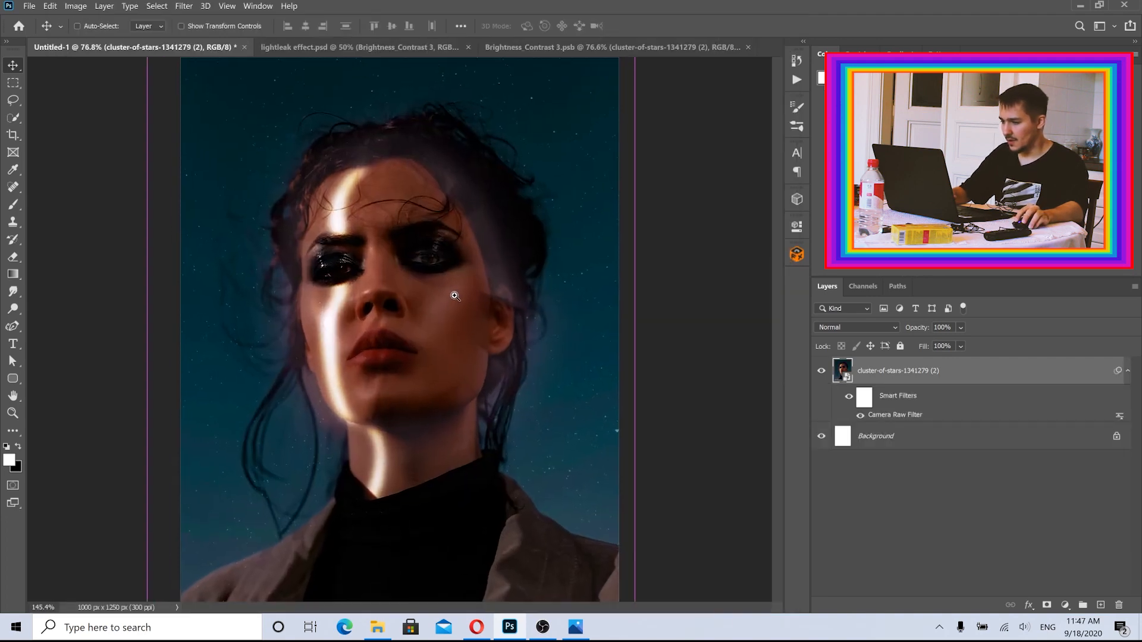
{"action": "scroll", "coordinate": [451, 297], "scroll_direction": "down", "scroll_amount": 3}
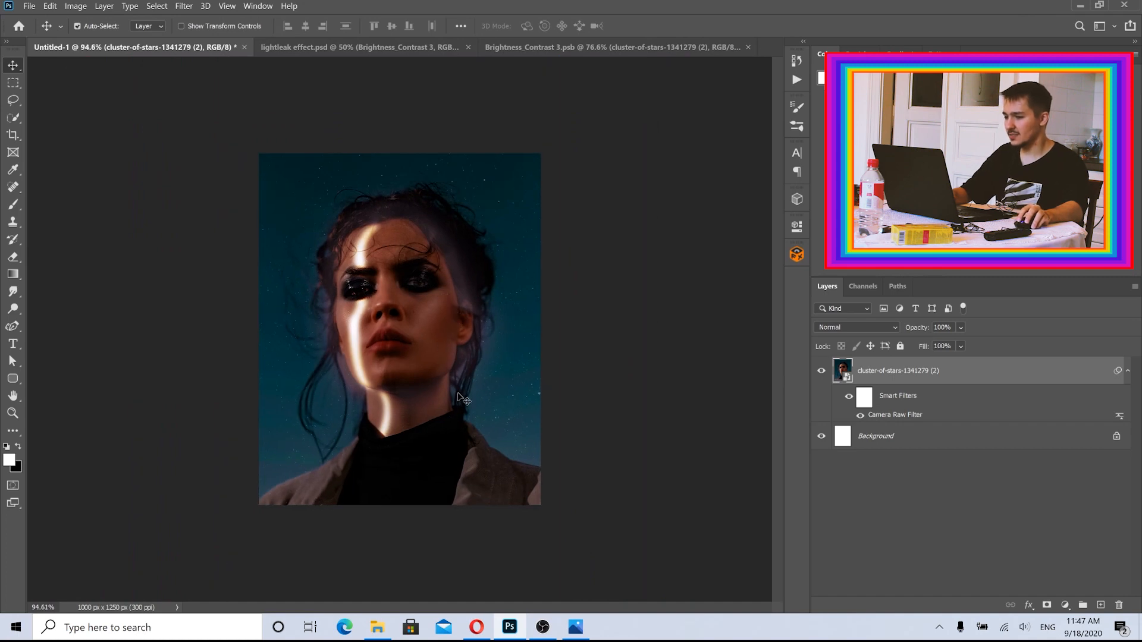
{"action": "scroll", "coordinate": [469, 248], "scroll_direction": "up", "scroll_amount": 3}
{"action": "scroll", "coordinate": [493, 256], "scroll_direction": "up", "scroll_amount": 2}
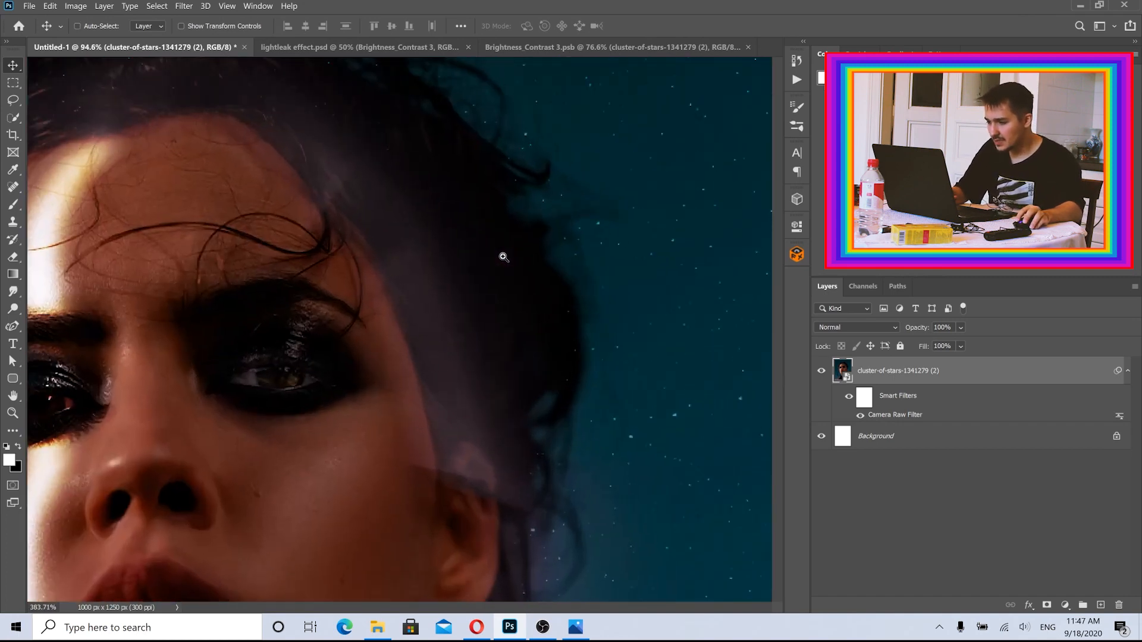
{"action": "scroll", "coordinate": [426, 298], "scroll_direction": "down", "scroll_amount": 5}
{"action": "scroll", "coordinate": [411, 298], "scroll_direction": "down", "scroll_amount": 2}
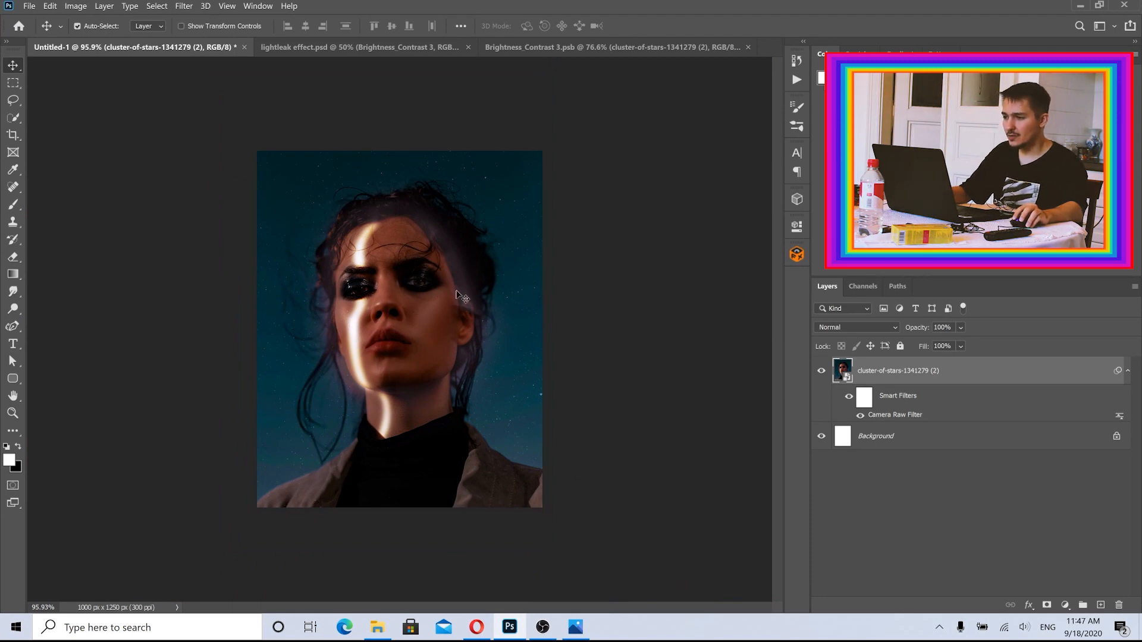
- Open the portrait smart object's contents and lower the opacity of the face light layer inside Group 1 to 70%
{"action": "double_click", "coordinate": [841, 374]}
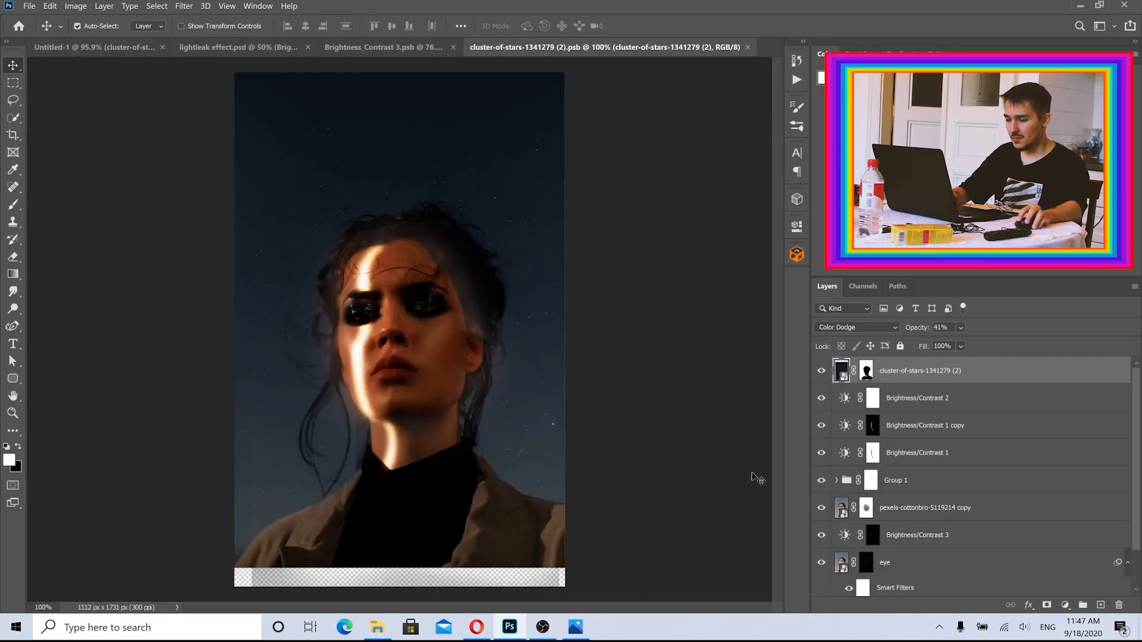
{"action": "scroll", "coordinate": [384, 280], "scroll_direction": "up", "scroll_amount": 3}
{"action": "left_click", "coordinate": [839, 482]}
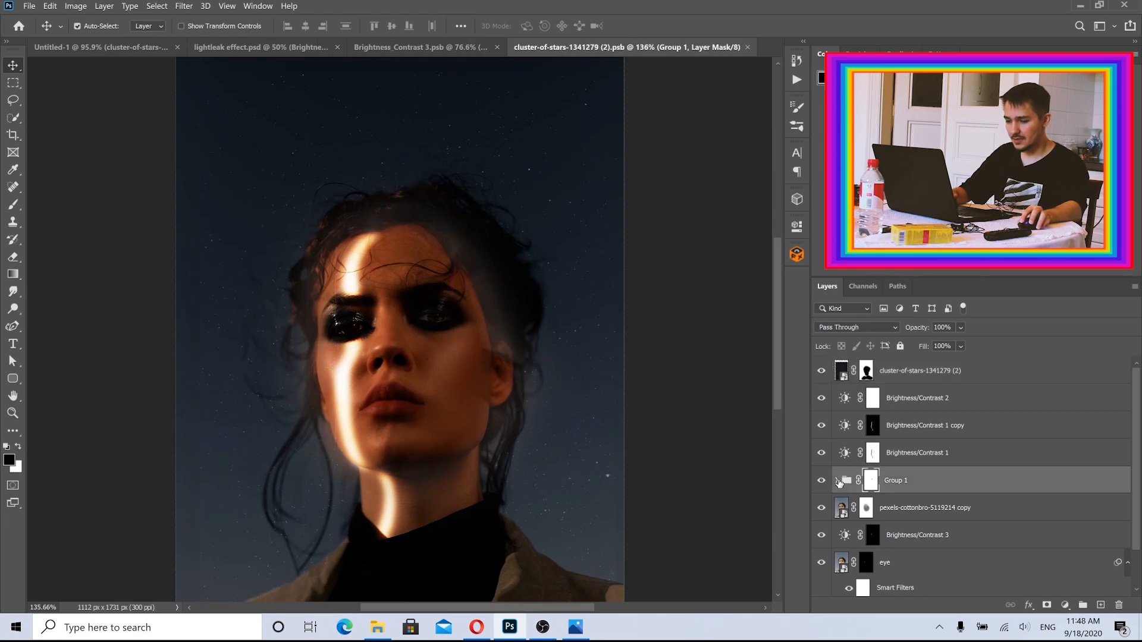
{"action": "left_click", "coordinate": [839, 480]}
{"action": "left_click", "coordinate": [911, 509]}
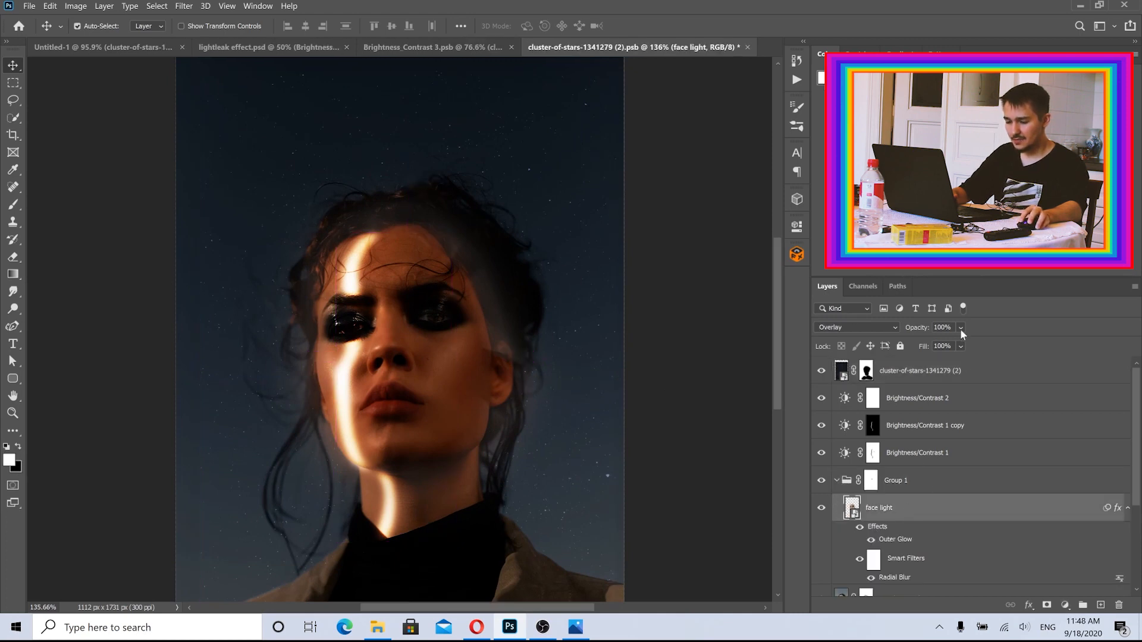
{"action": "left_click_drag", "start_coordinate": [974, 344], "coordinate": [977, 346]}
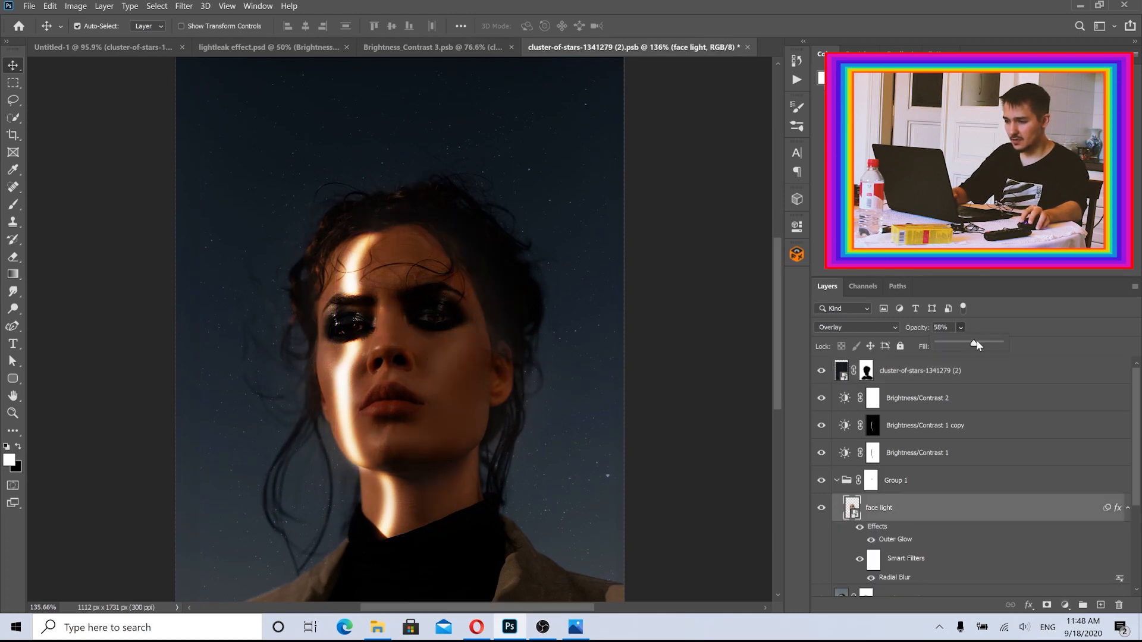
{"action": "key", "text": "Return"}
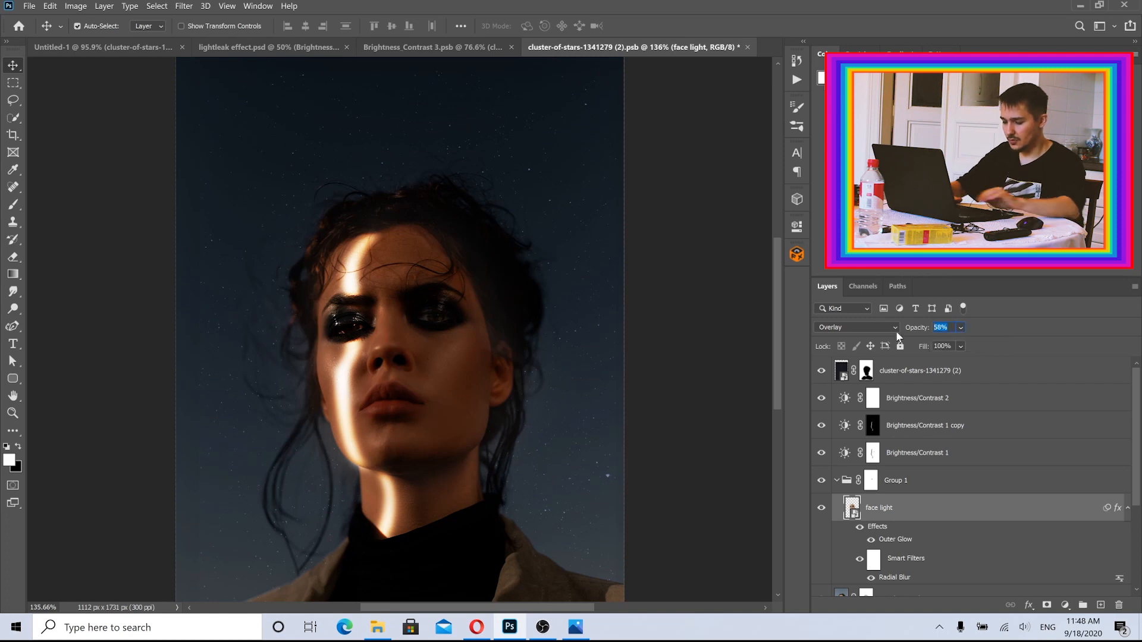
{"action": "type", "text": "75"}
{"action": "key", "text": "Tab"}
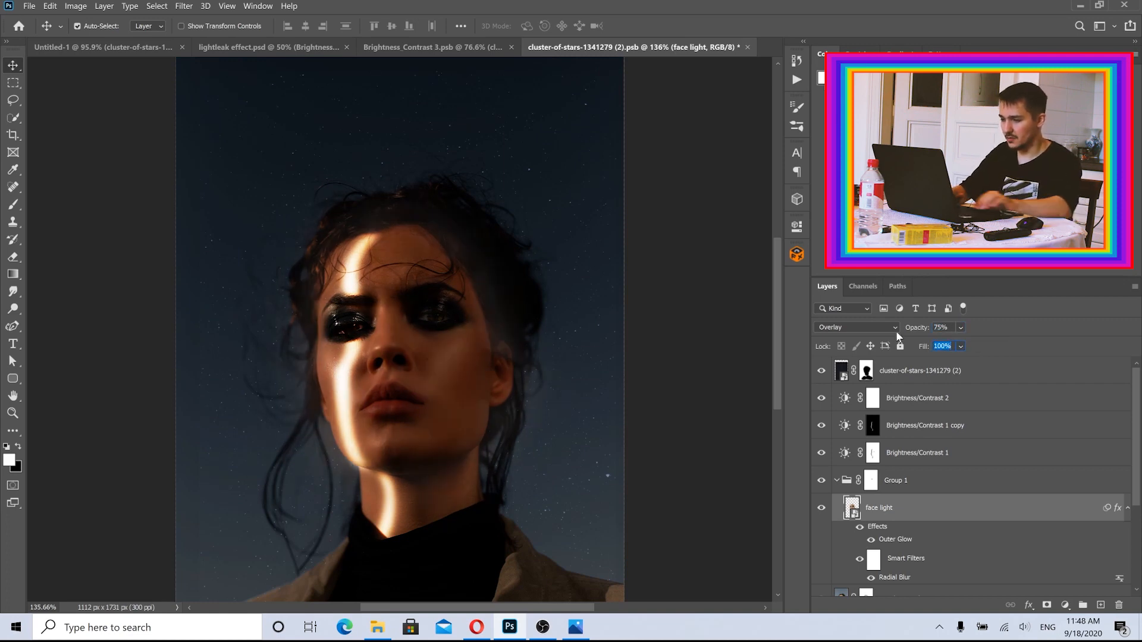
{"action": "key", "text": "shift+Tab"}
{"action": "type", "text": "7"}
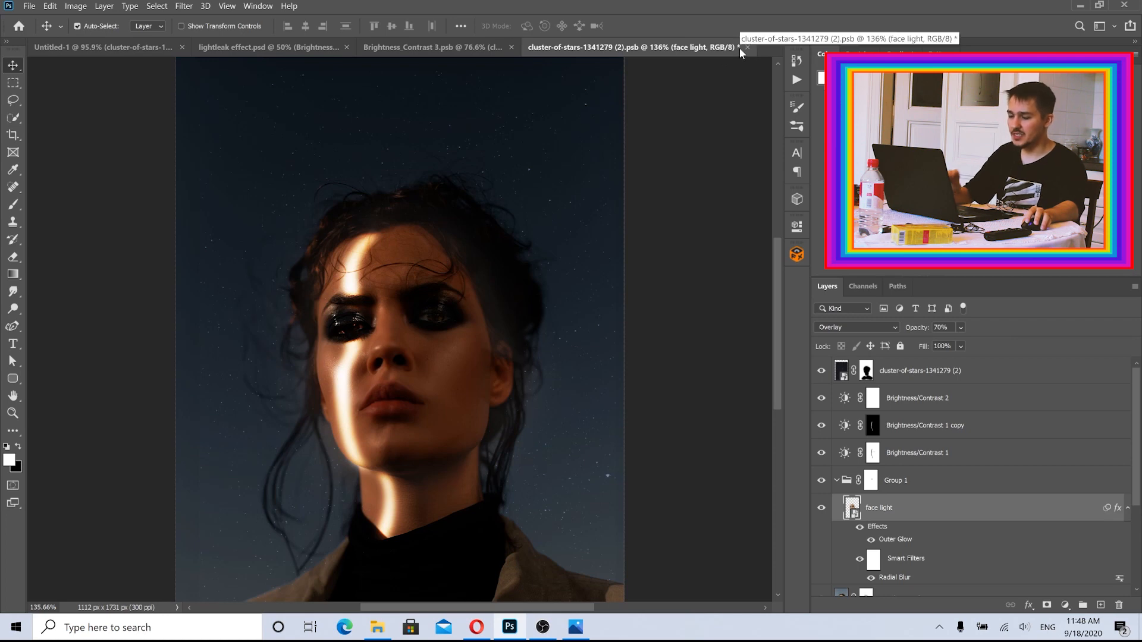
- Save the smart object's contents, return to the Untitled-1 document and close the cluster-of-stars-1341279 (2).psb file
{"action": "left_click", "coordinate": [29, 6]}
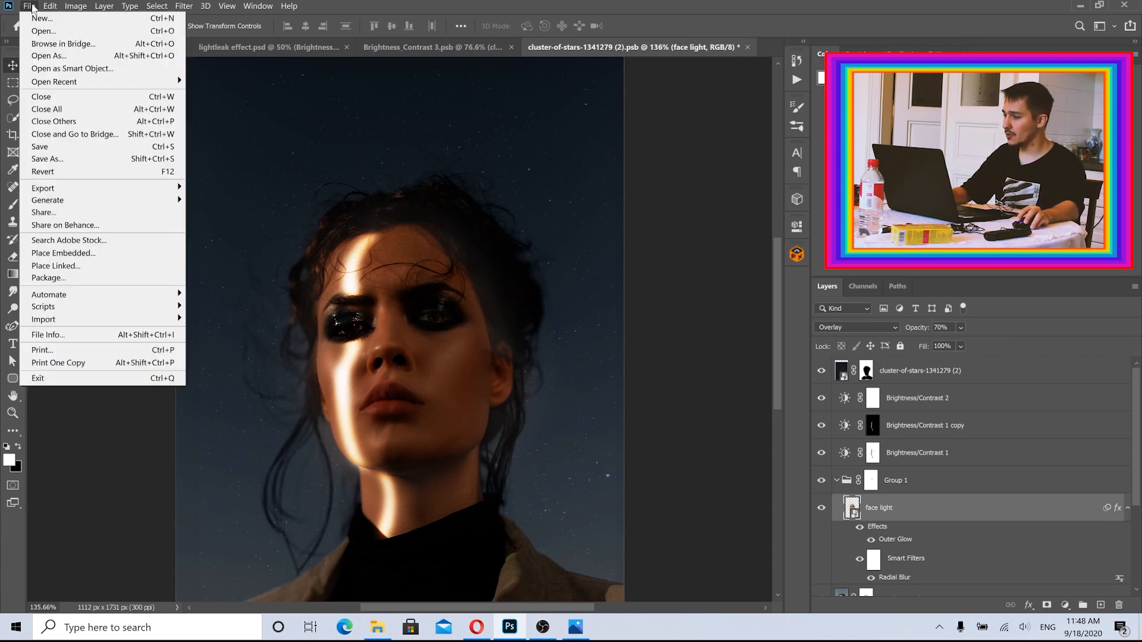
{"action": "left_click", "coordinate": [37, 146]}
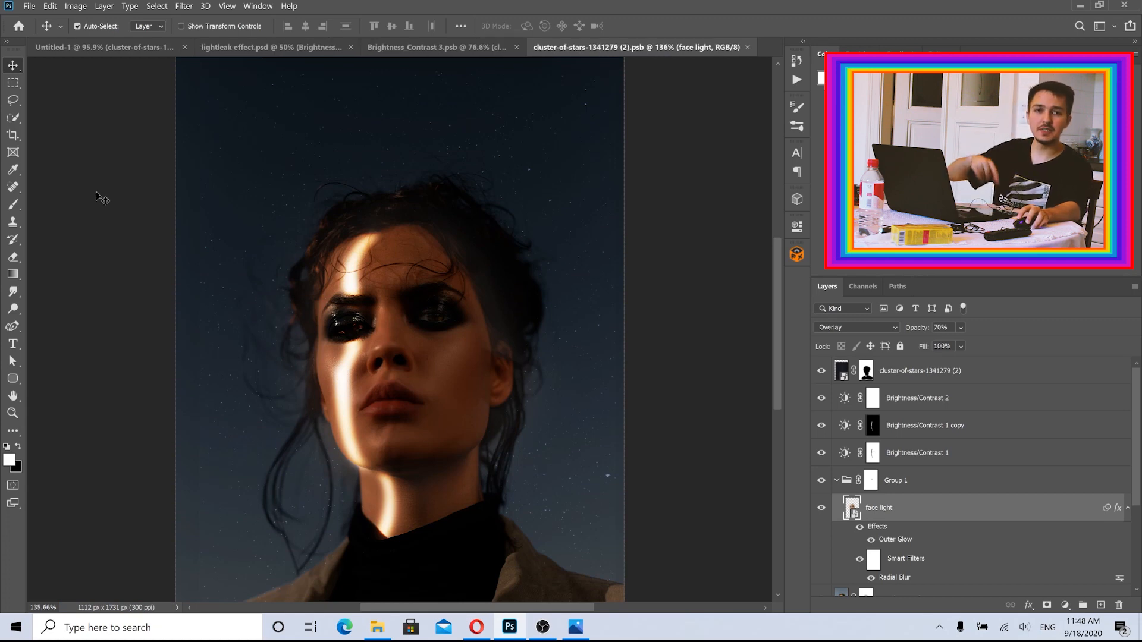
{"action": "left_click", "coordinate": [148, 47]}
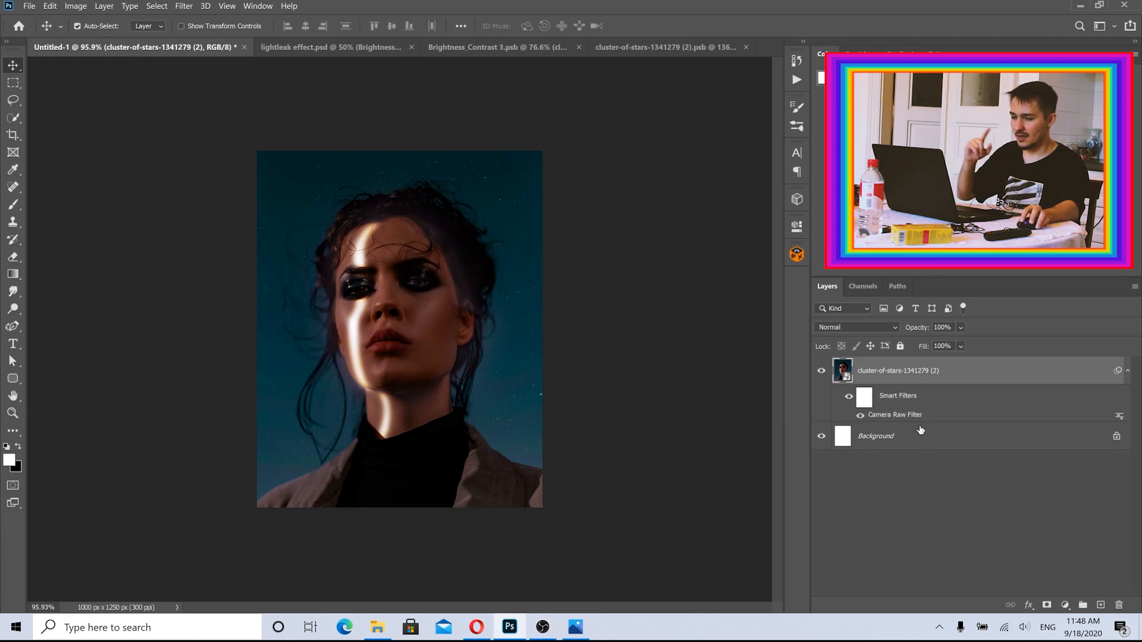
{"action": "mouse_move", "coordinate": [458, 262]}
{"action": "left_mouse_down"}
{"action": "mouse_move", "coordinate": [515, 263]}
{"action": "mouse_move", "coordinate": [454, 262]}
{"action": "mouse_move", "coordinate": [474, 273]}
{"action": "mouse_move", "coordinate": [450, 274]}
{"action": "left_mouse_up"}
{"action": "left_click", "coordinate": [745, 47]}
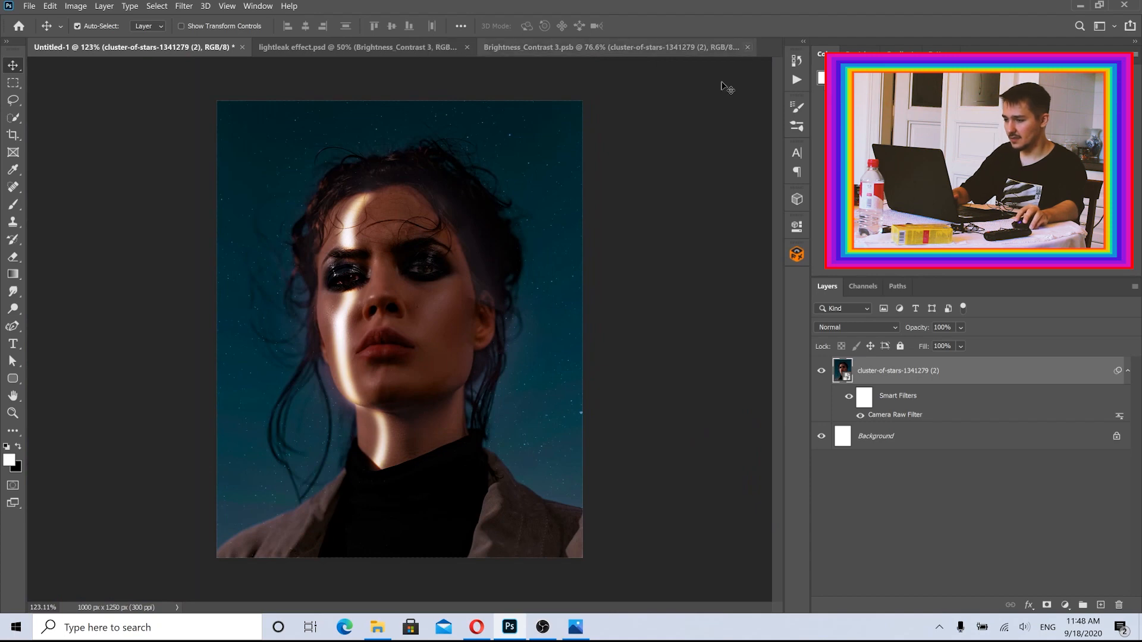
- Inspect the updated light streak and skin tones on the woman's face up close and at full view
{"action": "left_click_drag", "start_coordinate": [364, 300], "coordinate": [467, 301]}
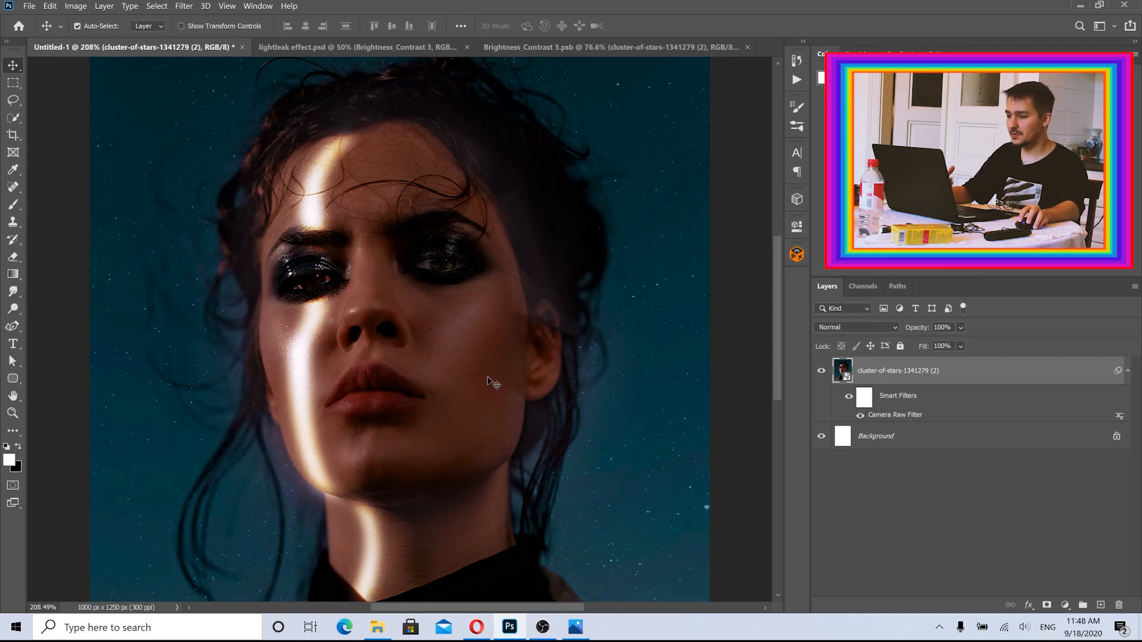
{"action": "left_click_drag", "start_coordinate": [462, 348], "coordinate": [445, 352]}
{"action": "mouse_move", "coordinate": [405, 316]}
{"action": "left_mouse_down"}
{"action": "mouse_move", "coordinate": [420, 312]}
{"action": "mouse_move", "coordinate": [405, 315]}
{"action": "left_mouse_up"}
{"action": "key", "text": "ctrl"}
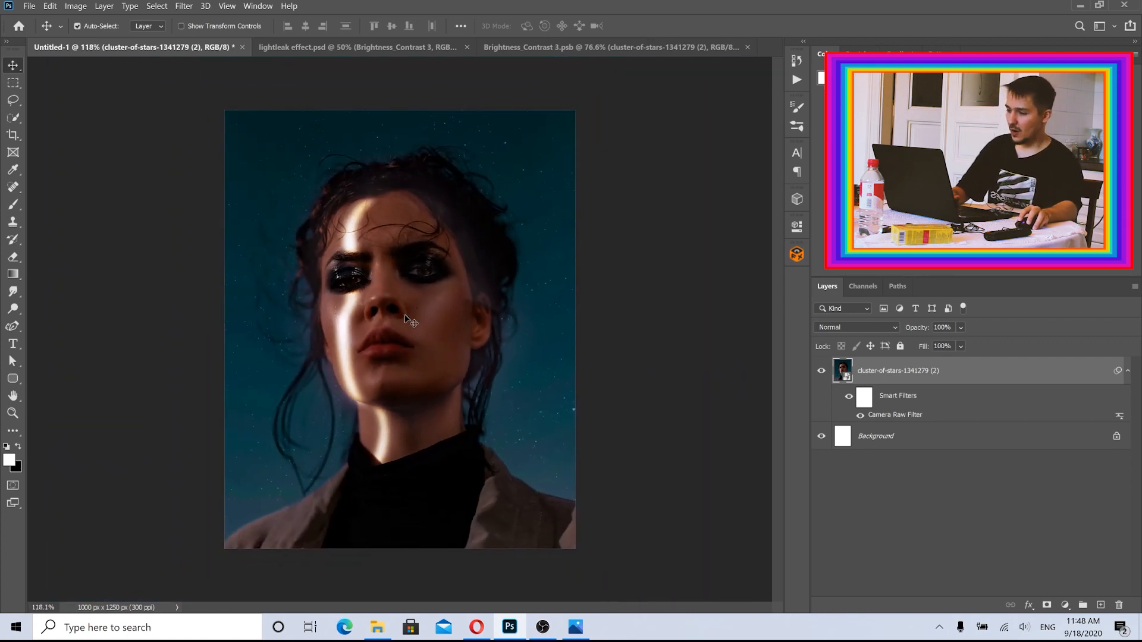